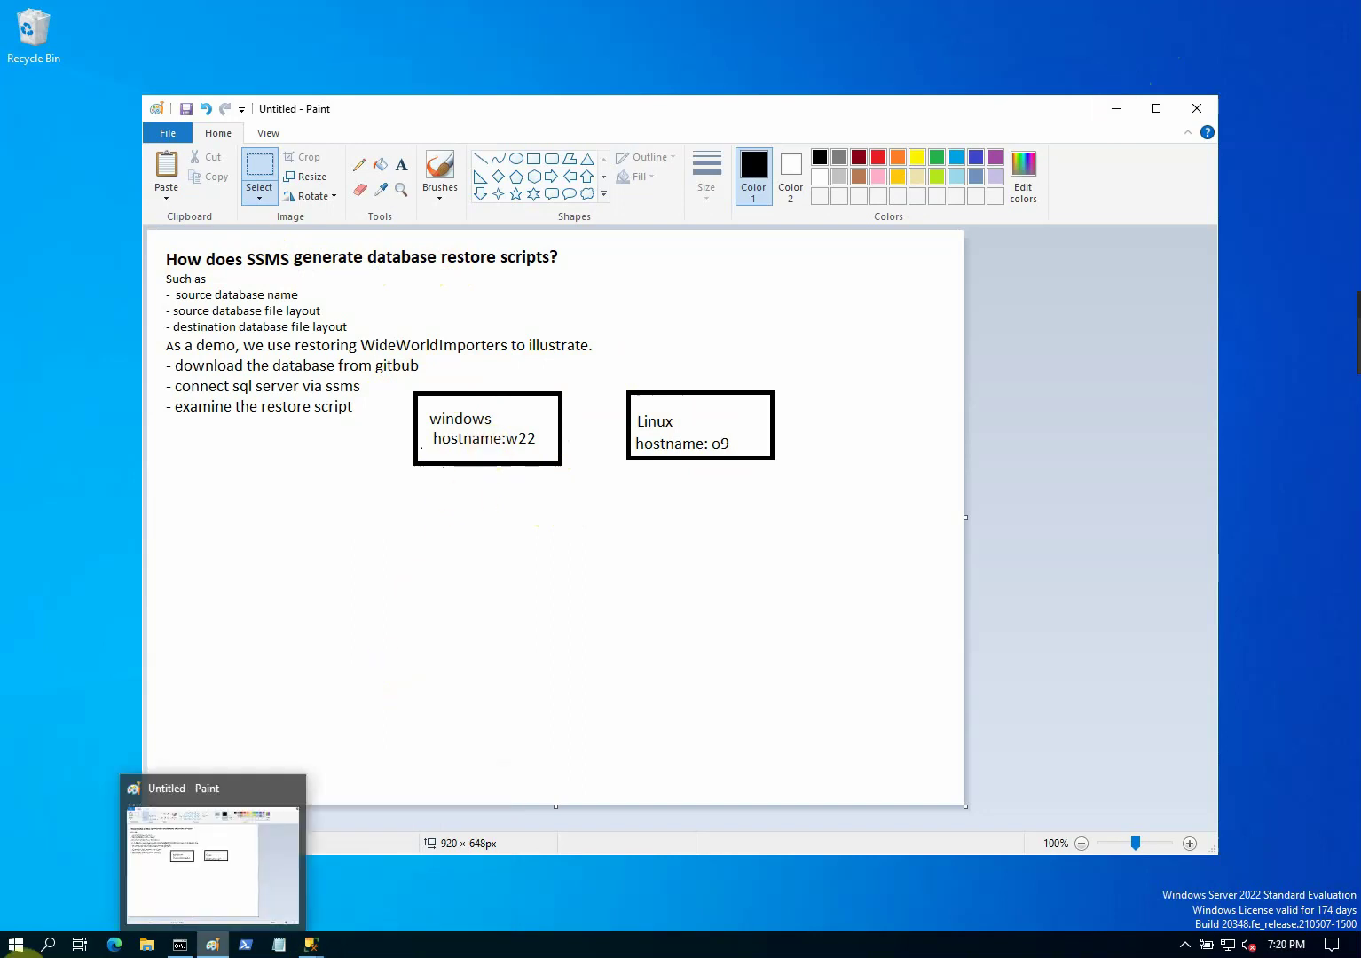
Open Google in the Edge browser and search for "wideworldimporters database download".
{"action": "left_click", "coordinate": [116, 946]}
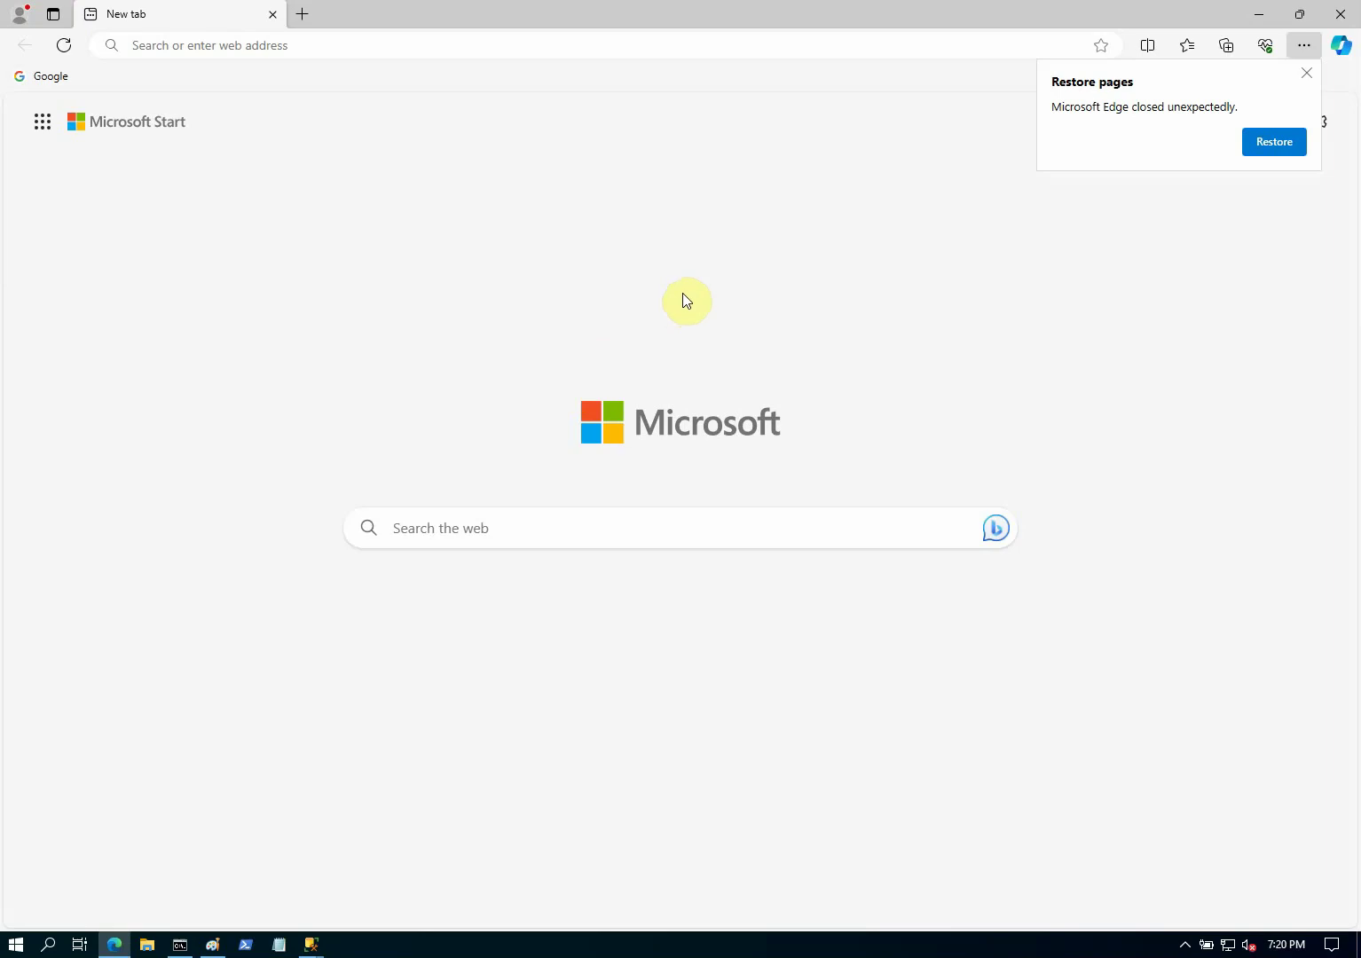
{"action": "left_click", "coordinate": [43, 77]}
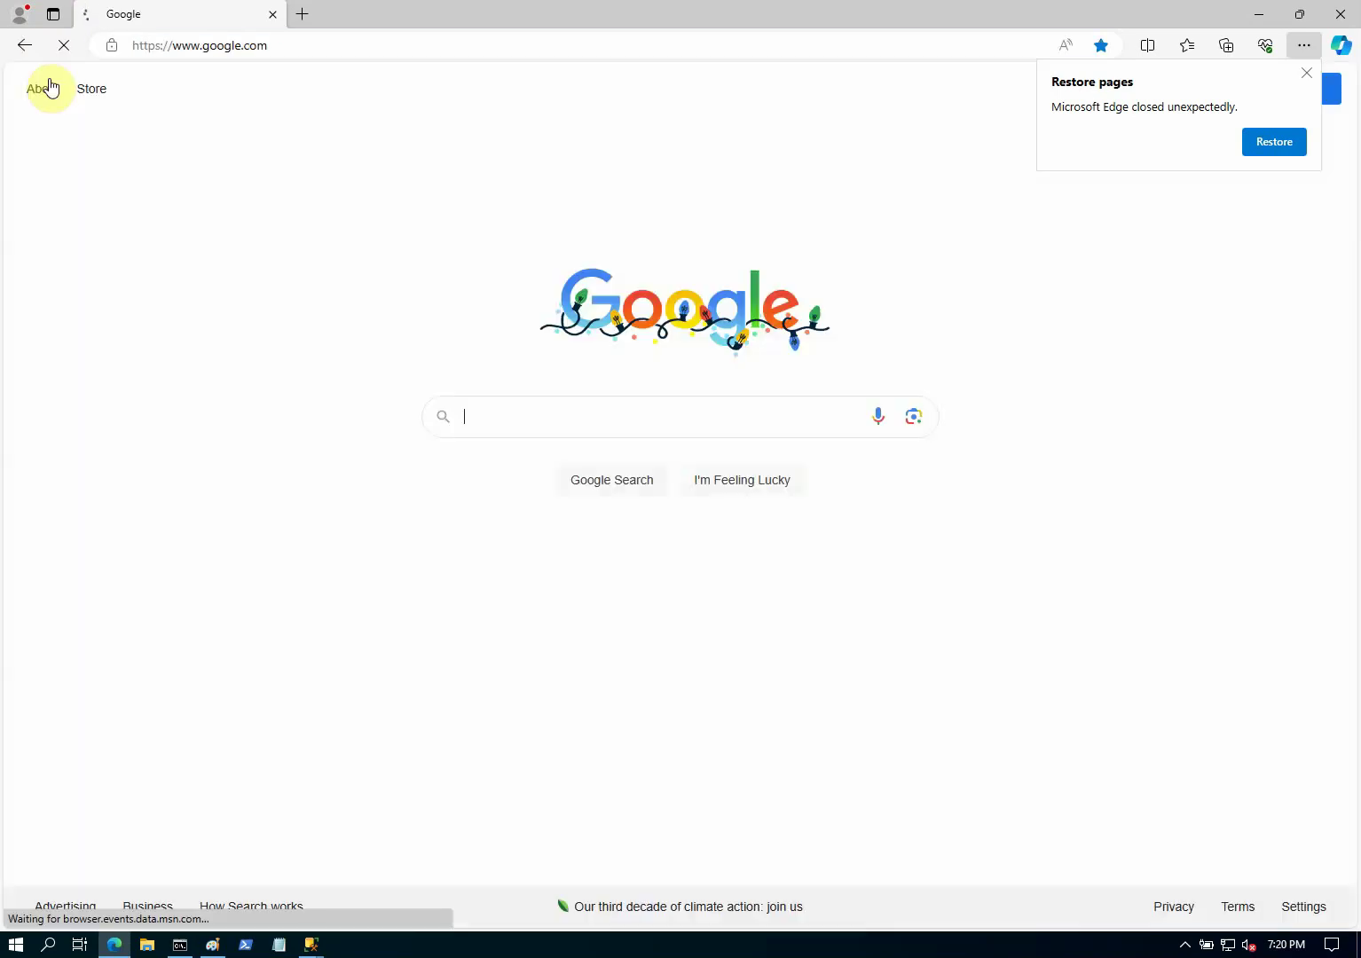
{"action": "left_click", "coordinate": [582, 416]}
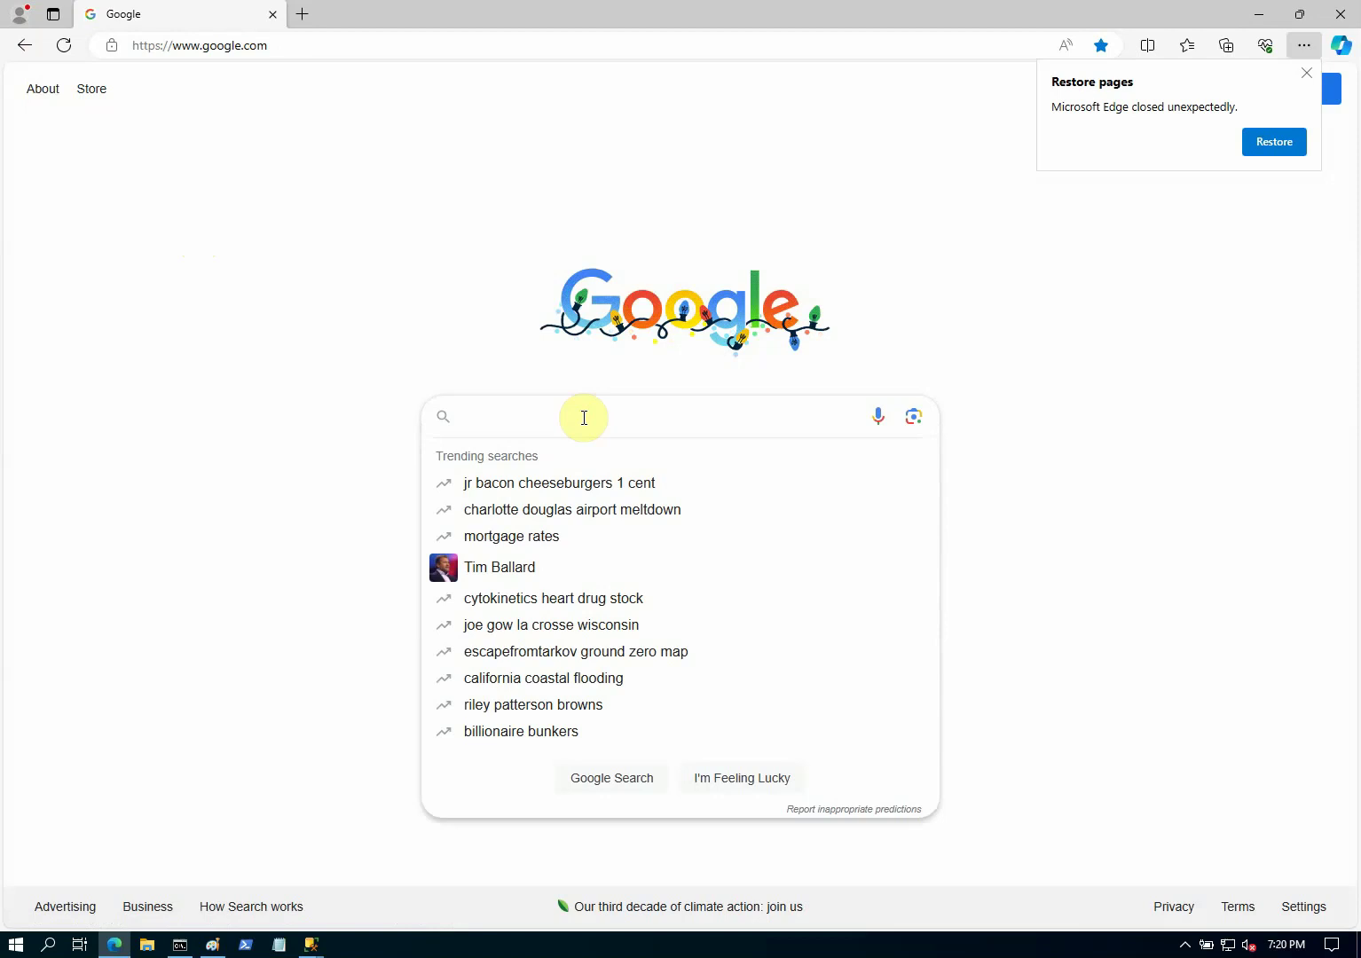
{"action": "type", "text": "wi"}
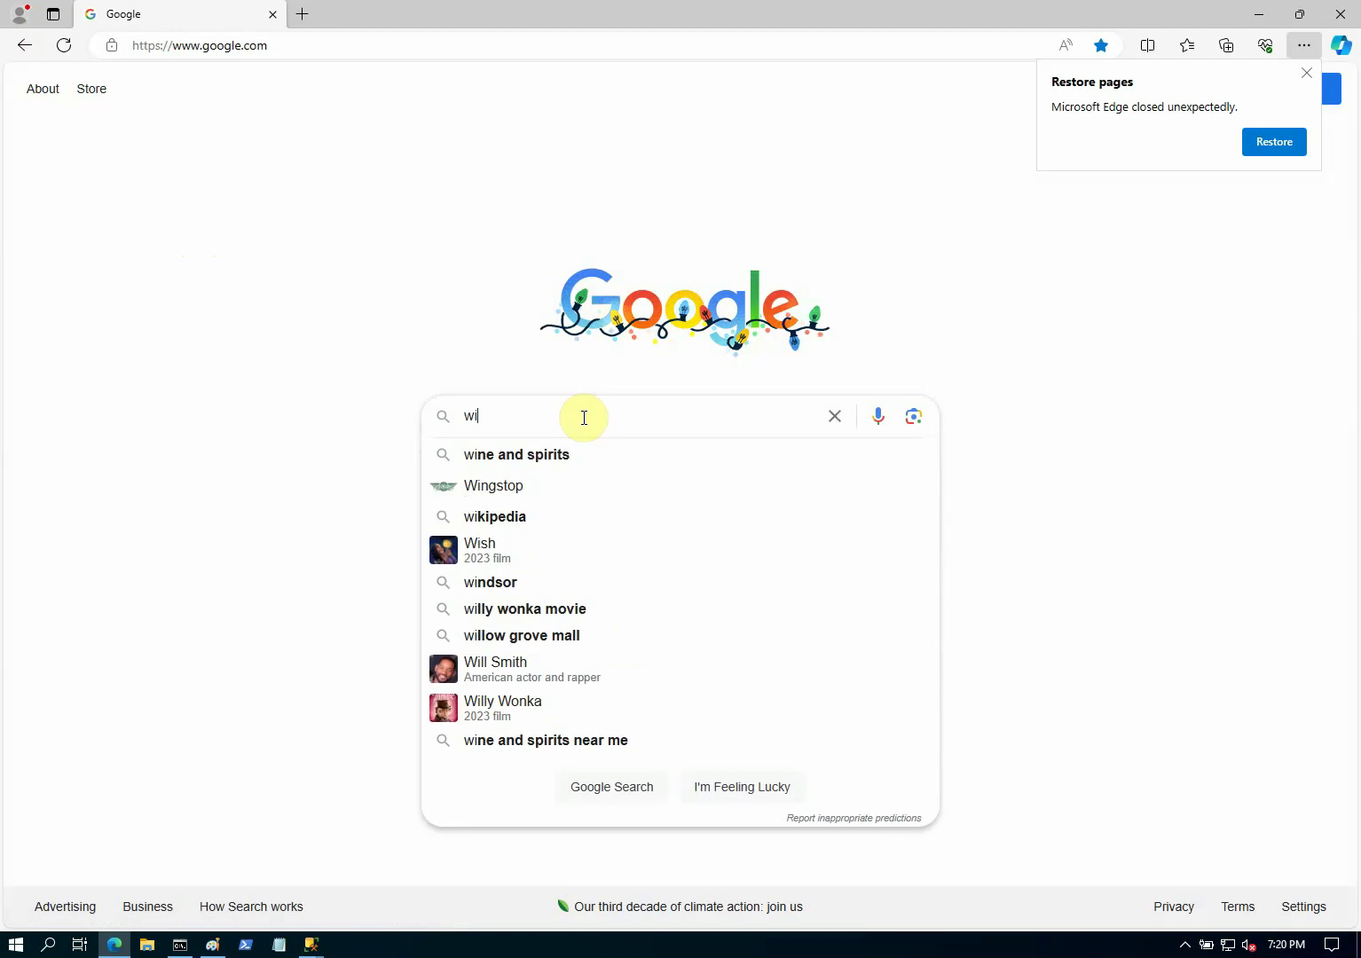
{"action": "type", "text": "de"}
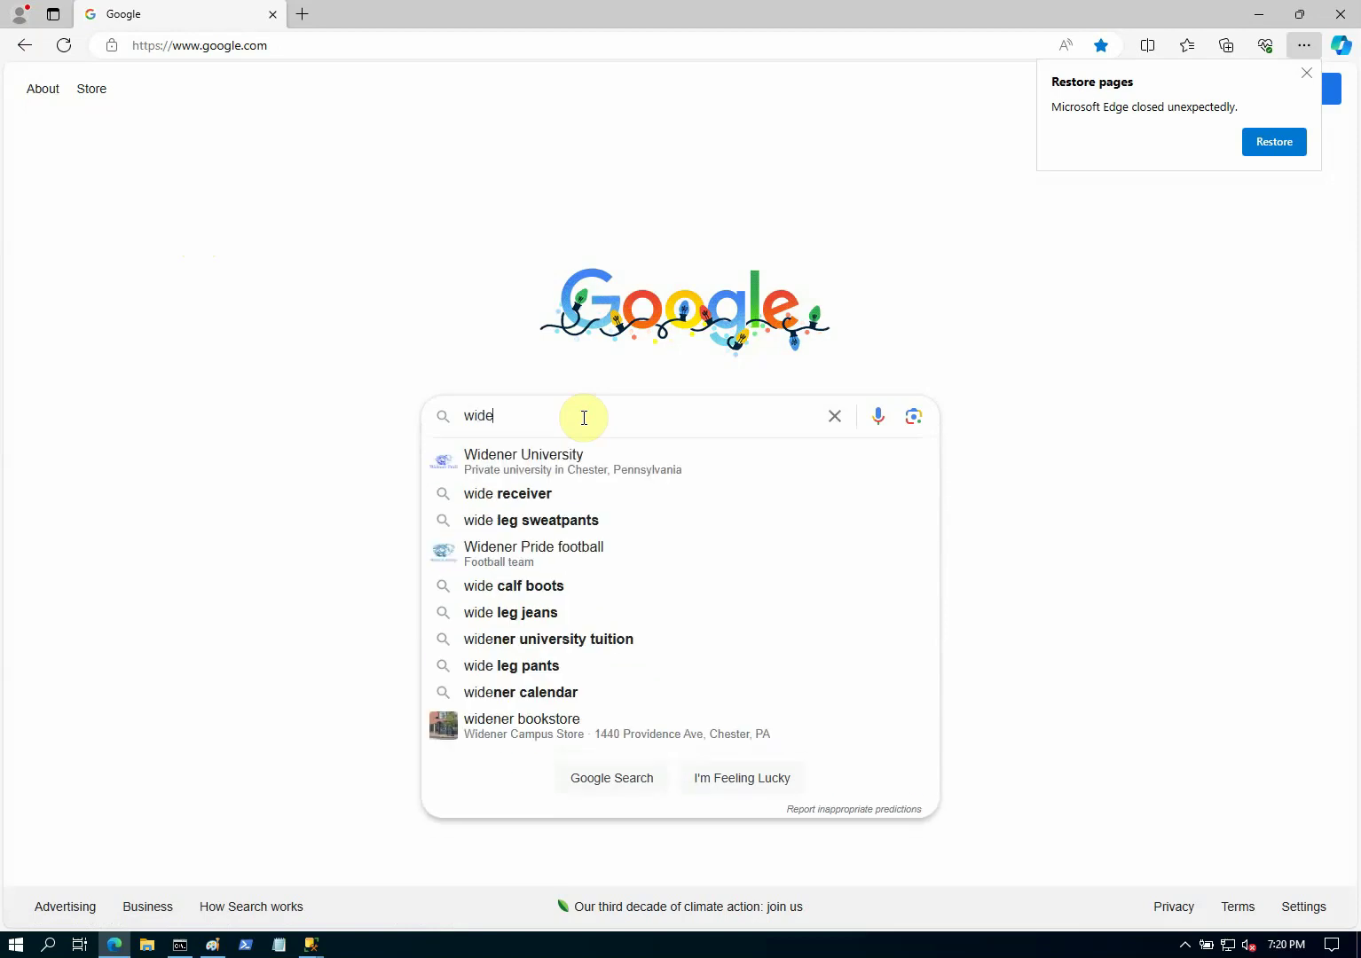
{"action": "type", "text": "world"}
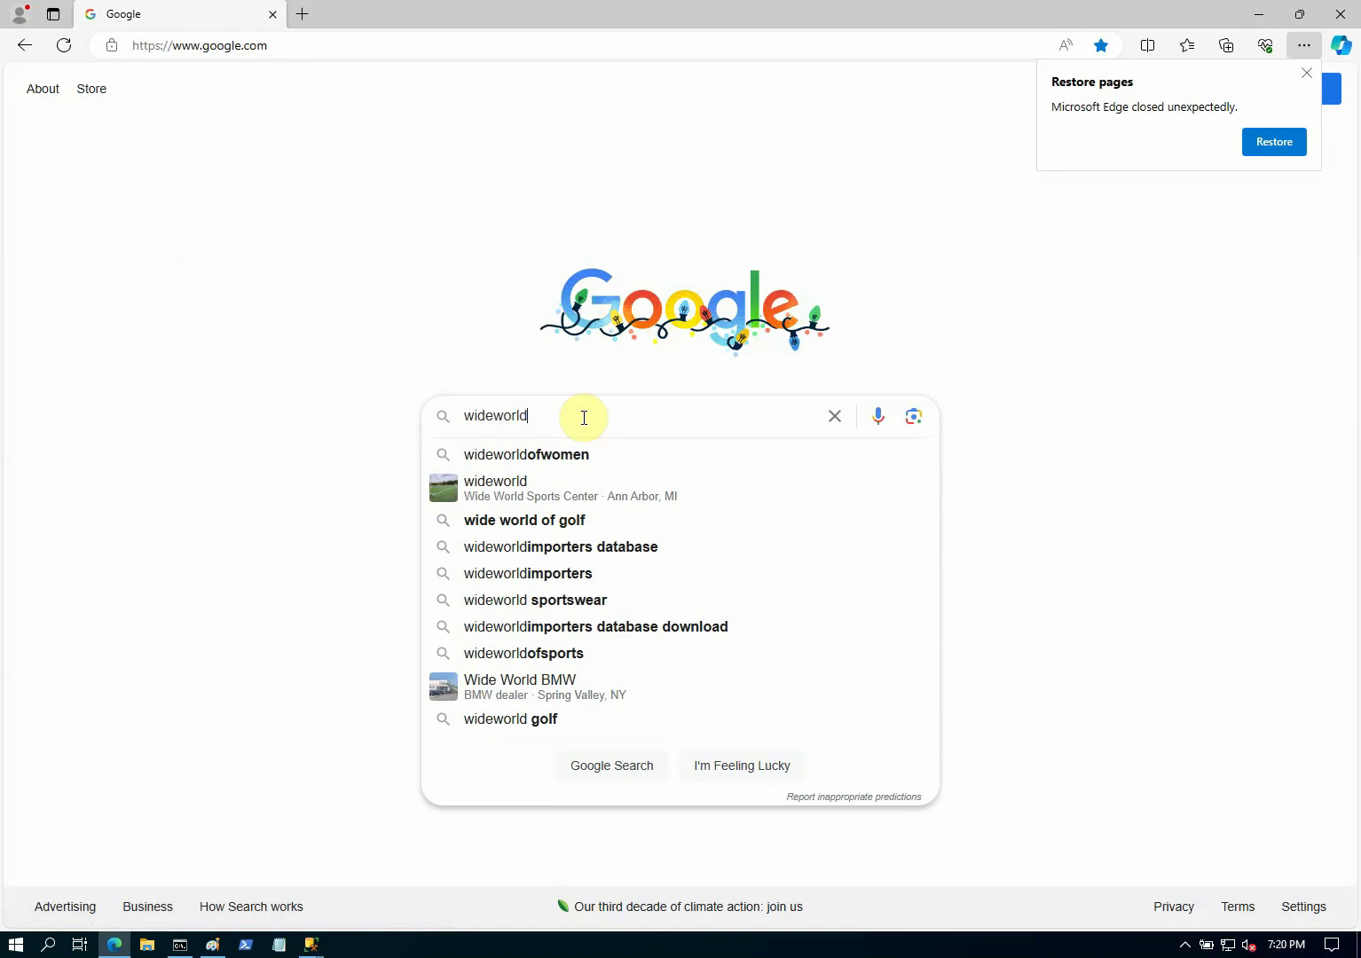
{"action": "type", "text": "im"}
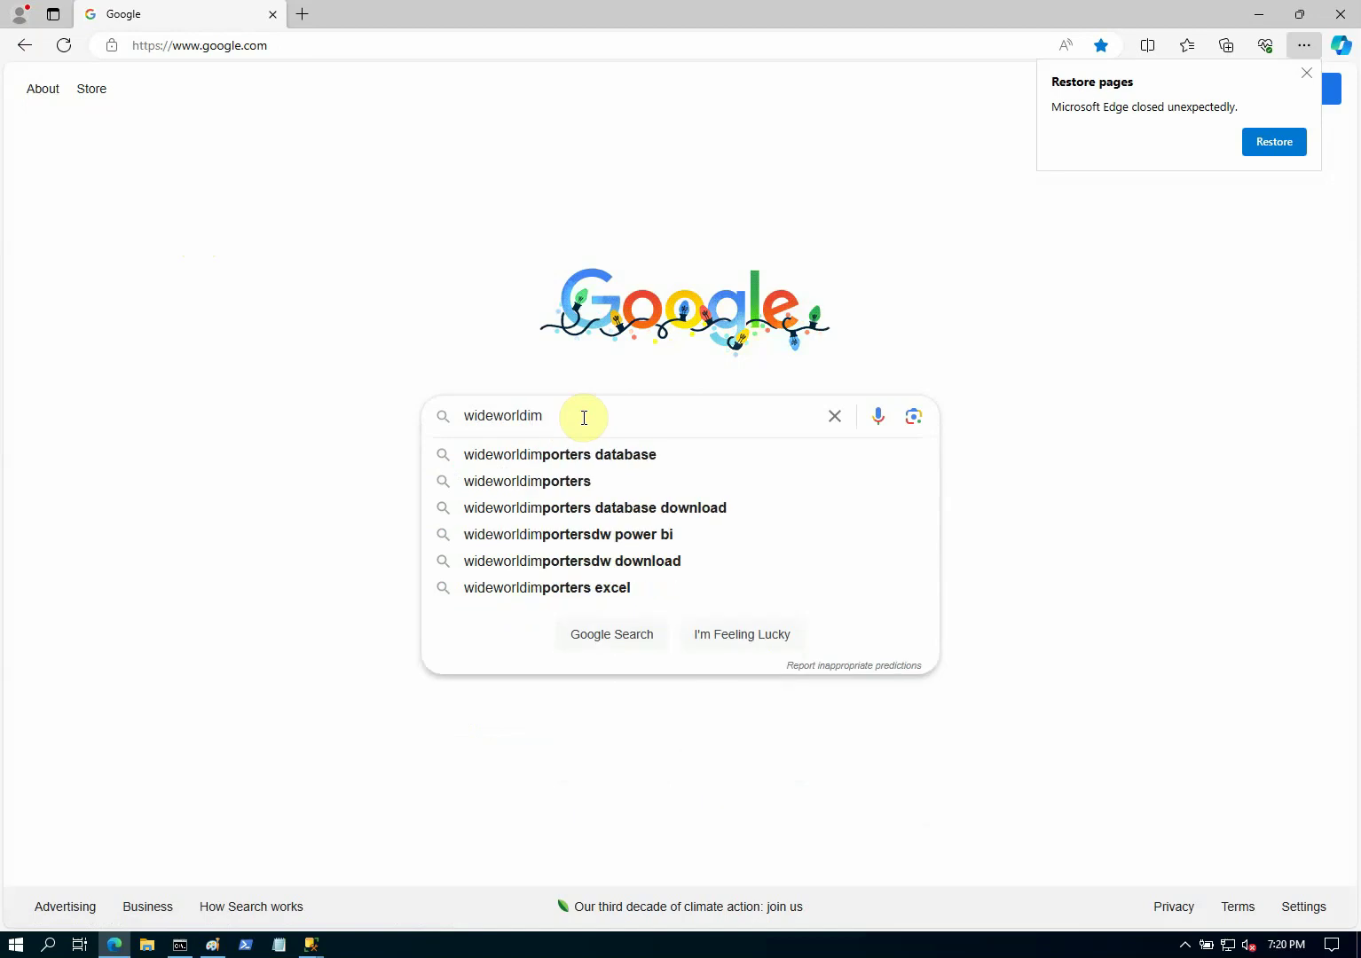
{"action": "left_click", "coordinate": [630, 507]}
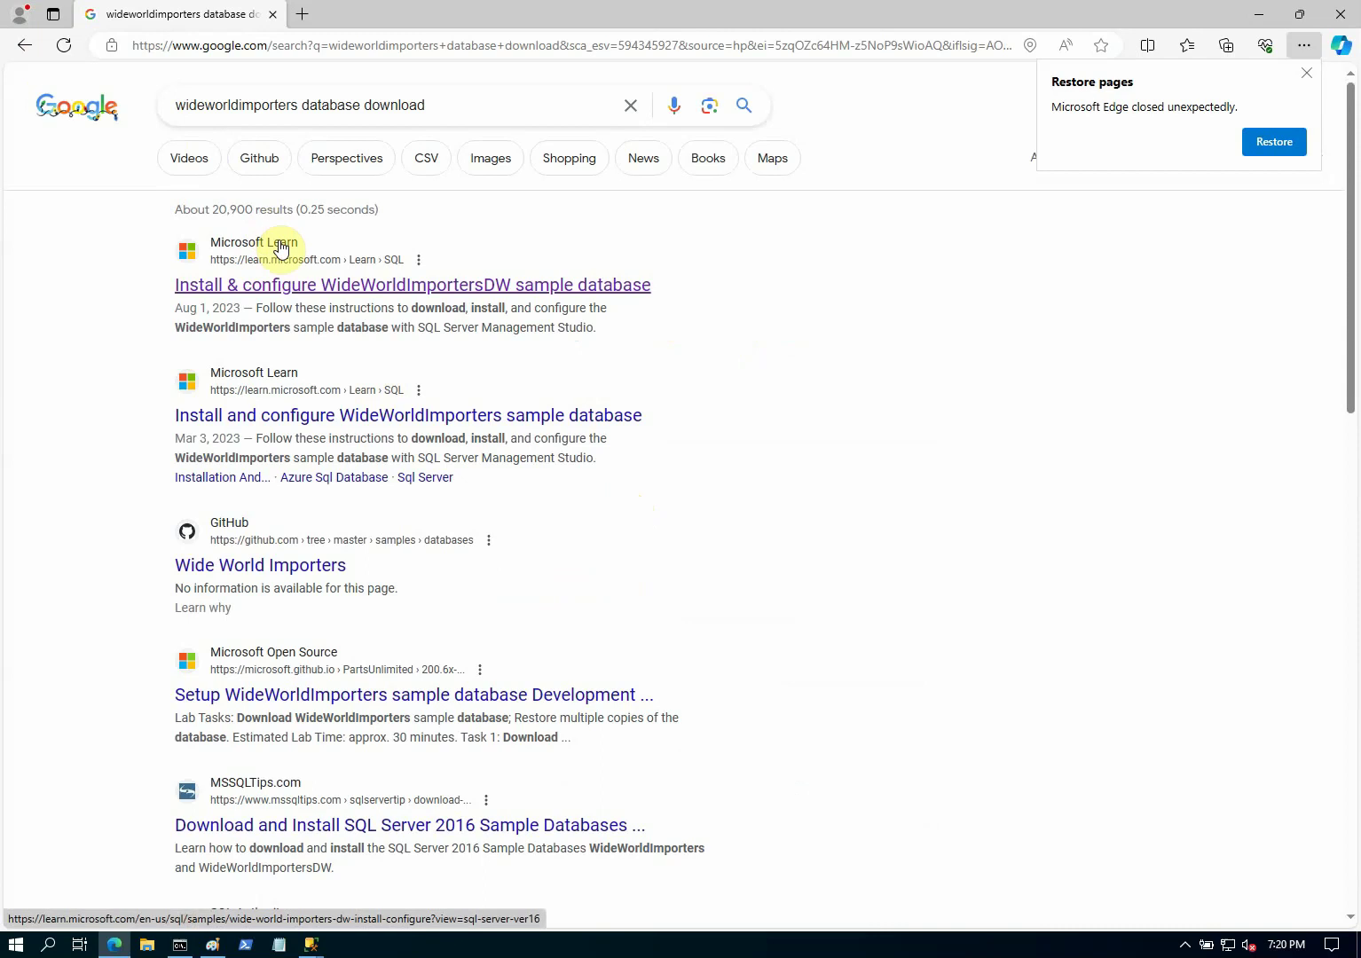
Reach the wide-world-importers-release page through the WideWorldImportersDW article on Microsoft Learn and copy the link to WideWorldImporters-Full.bak.
{"action": "left_click", "coordinate": [314, 287]}
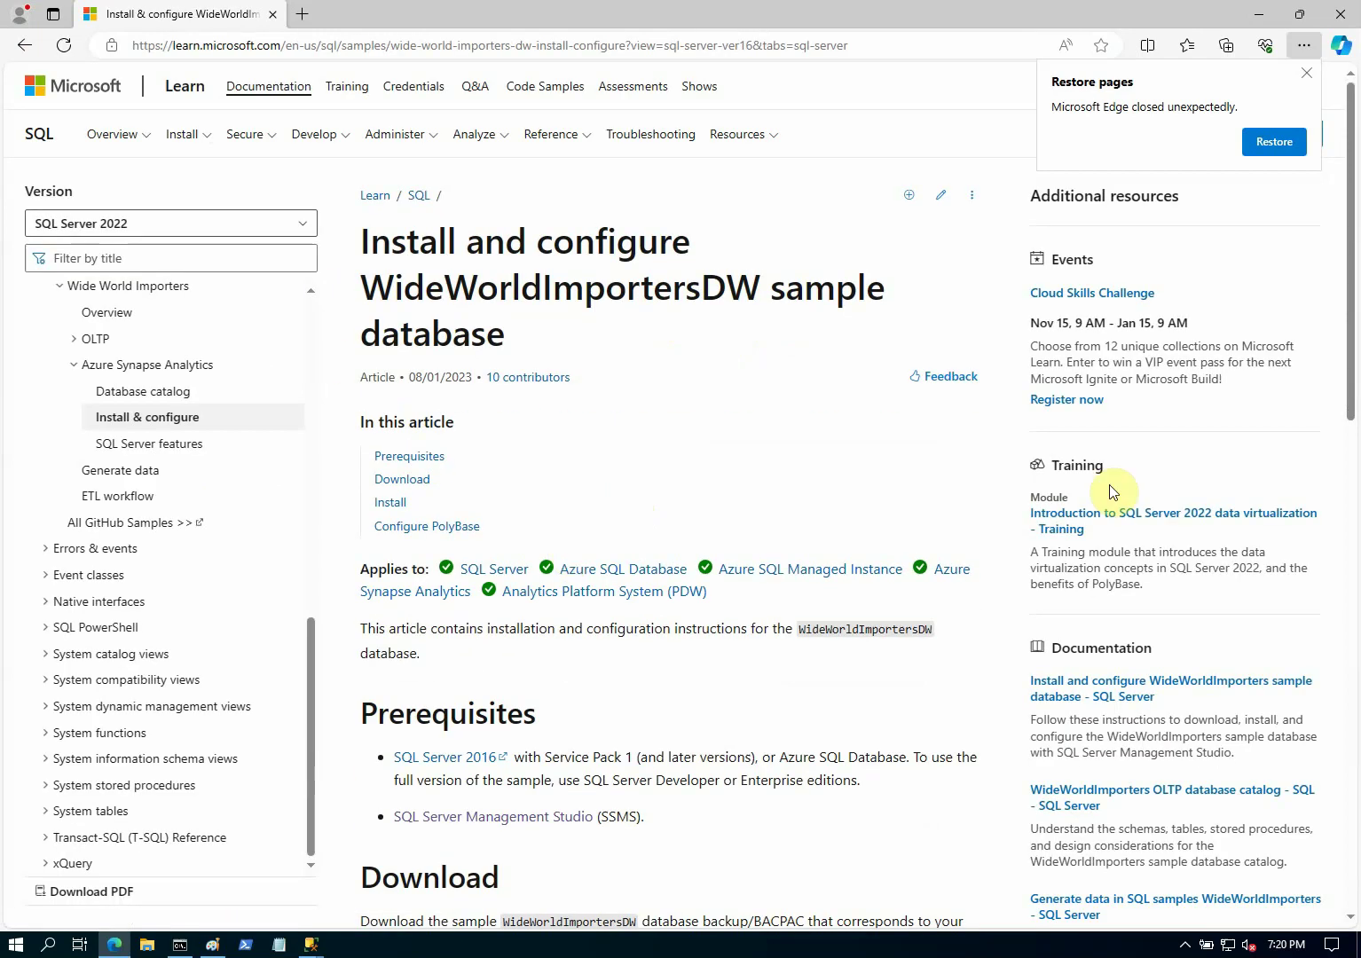
{"action": "left_click_drag", "start_coordinate": [1350, 365], "coordinate": [1345, 515]}
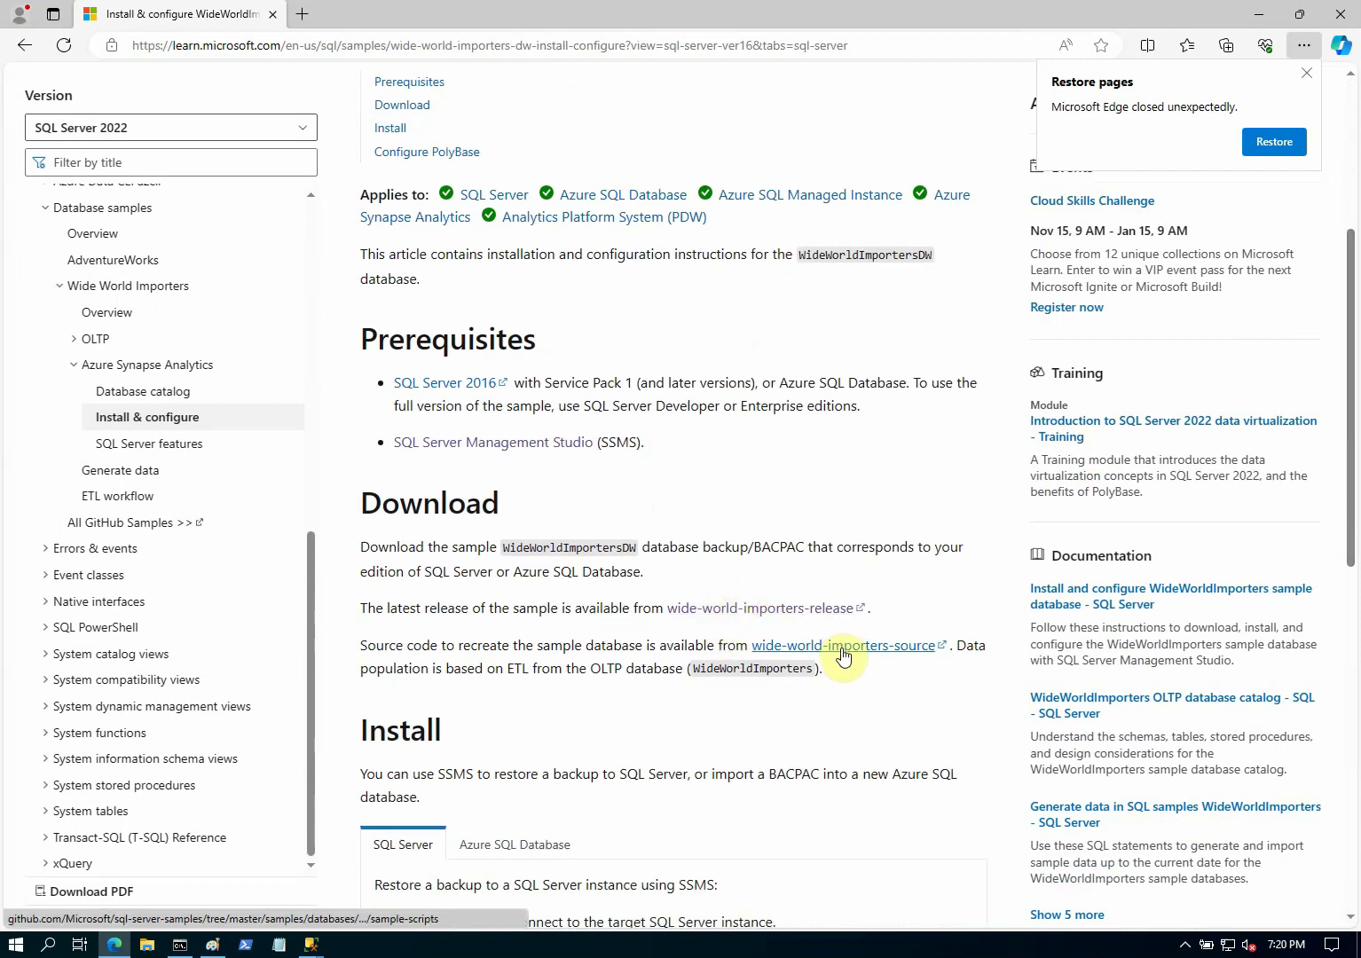
{"action": "left_click", "coordinate": [770, 610]}
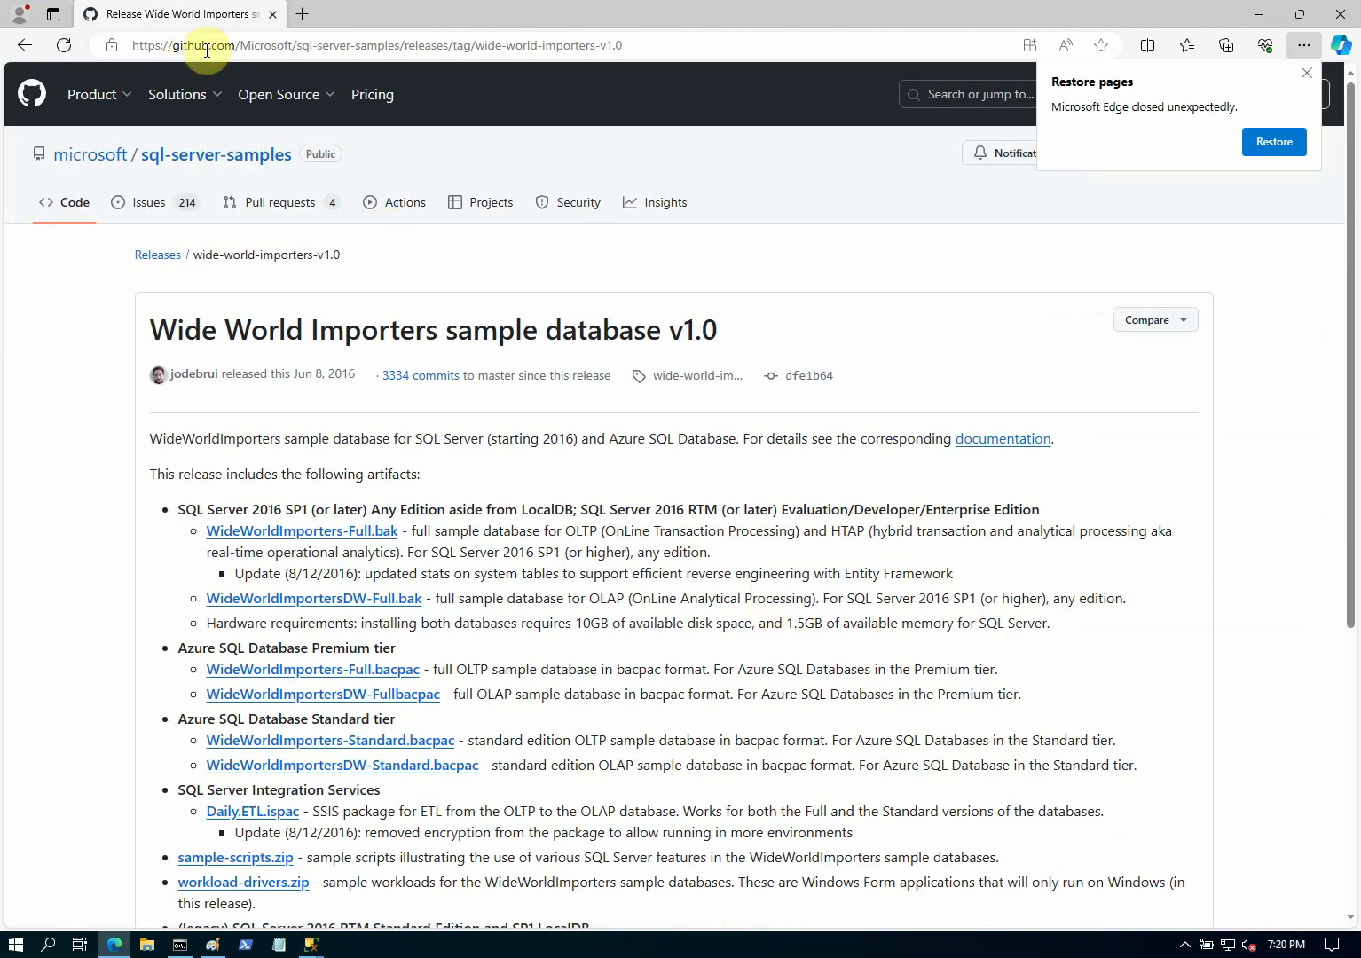
{"action": "right_click", "coordinate": [292, 534]}
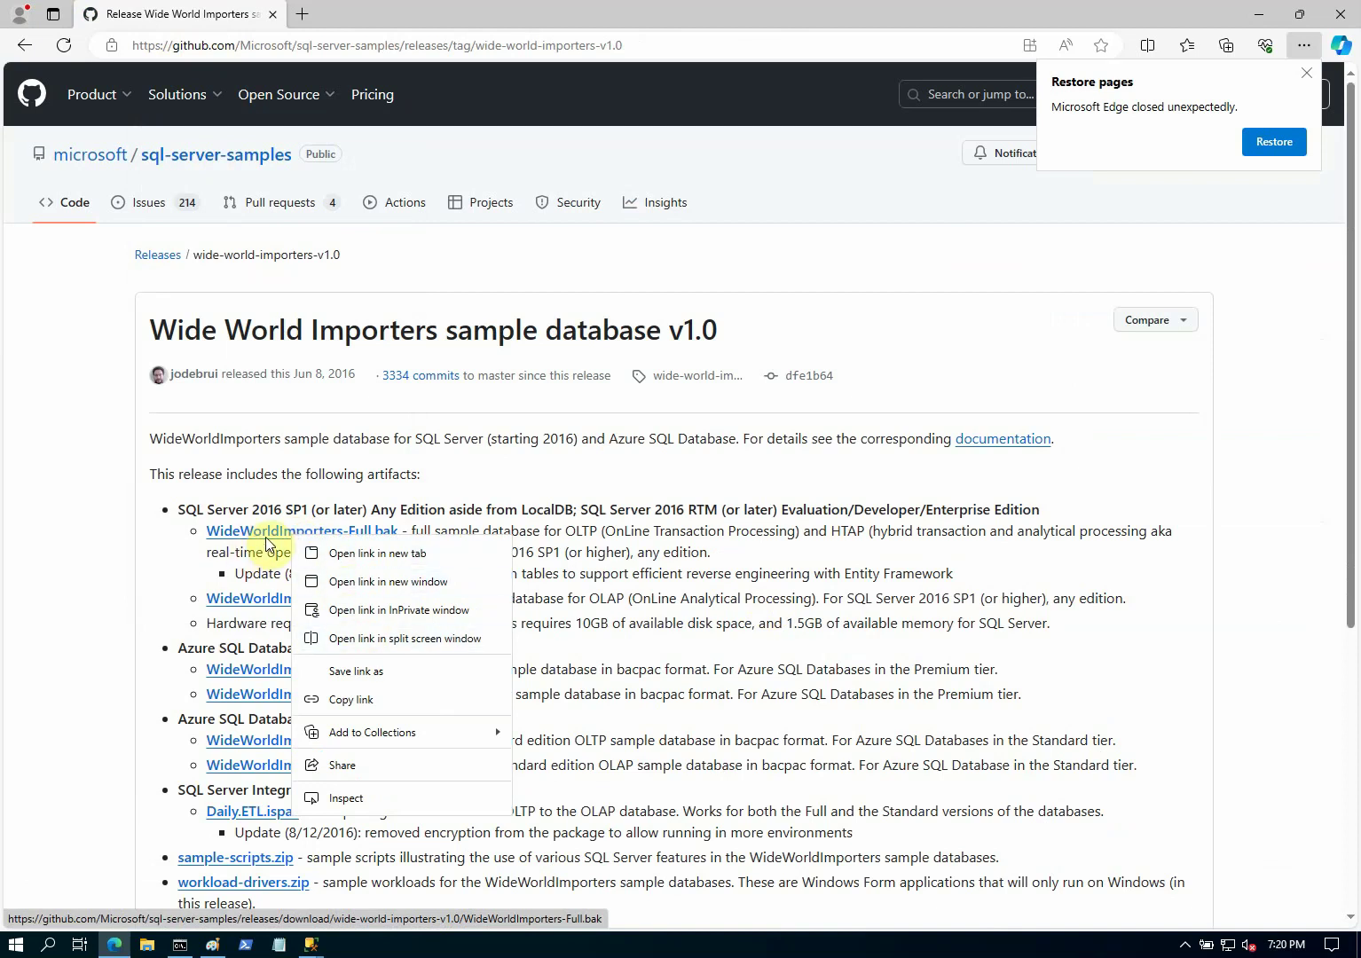
{"action": "left_click", "coordinate": [412, 699]}
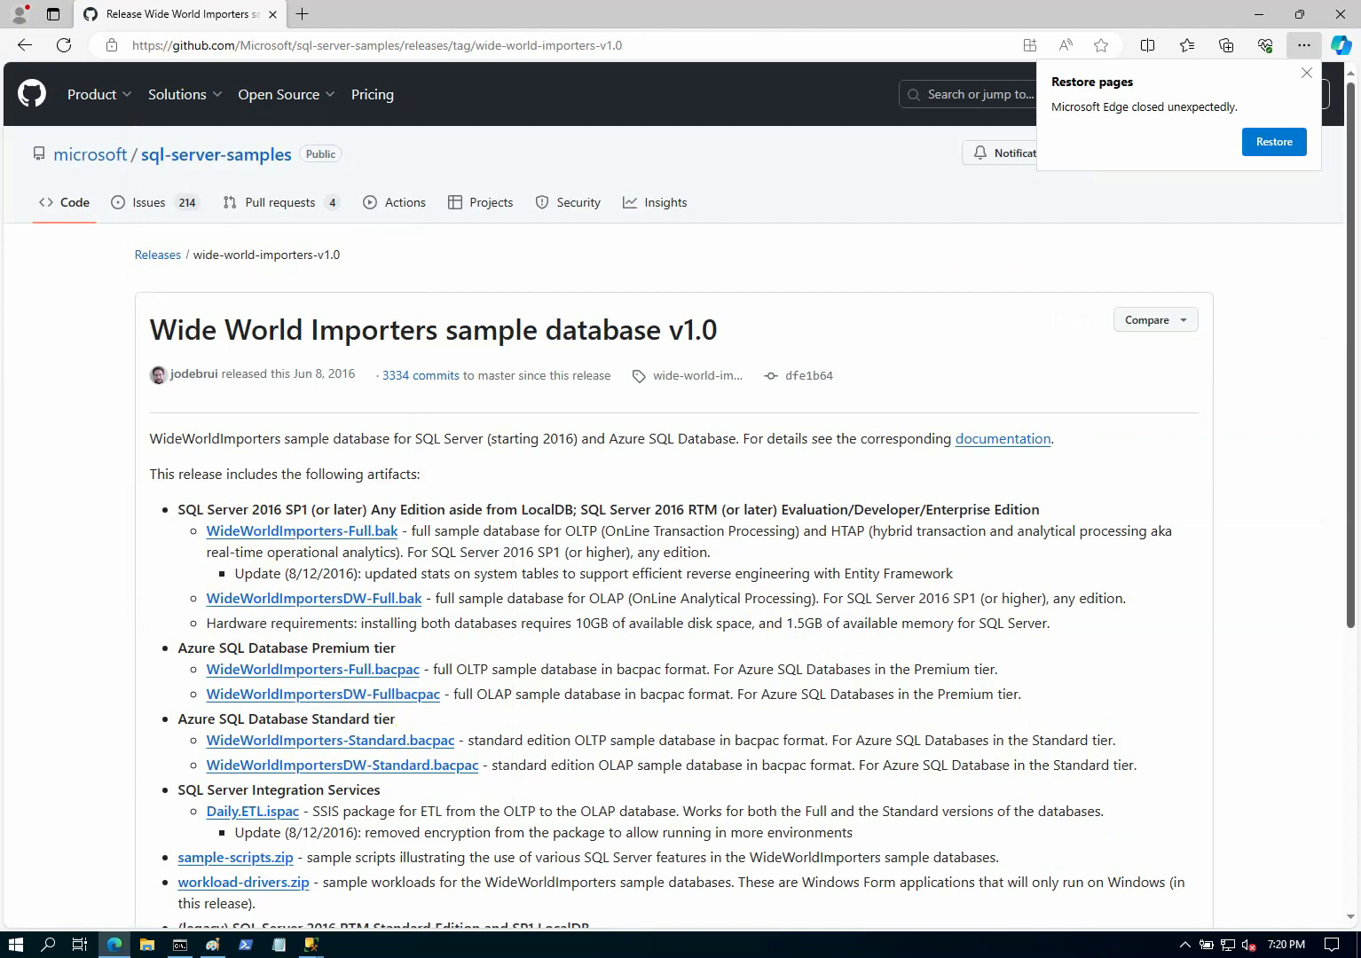
Minimize the browser and Paint, switch to Command Prompt, log out of the o9 remote session and push the old output out of view.
{"action": "left_click", "coordinate": [1263, 19]}
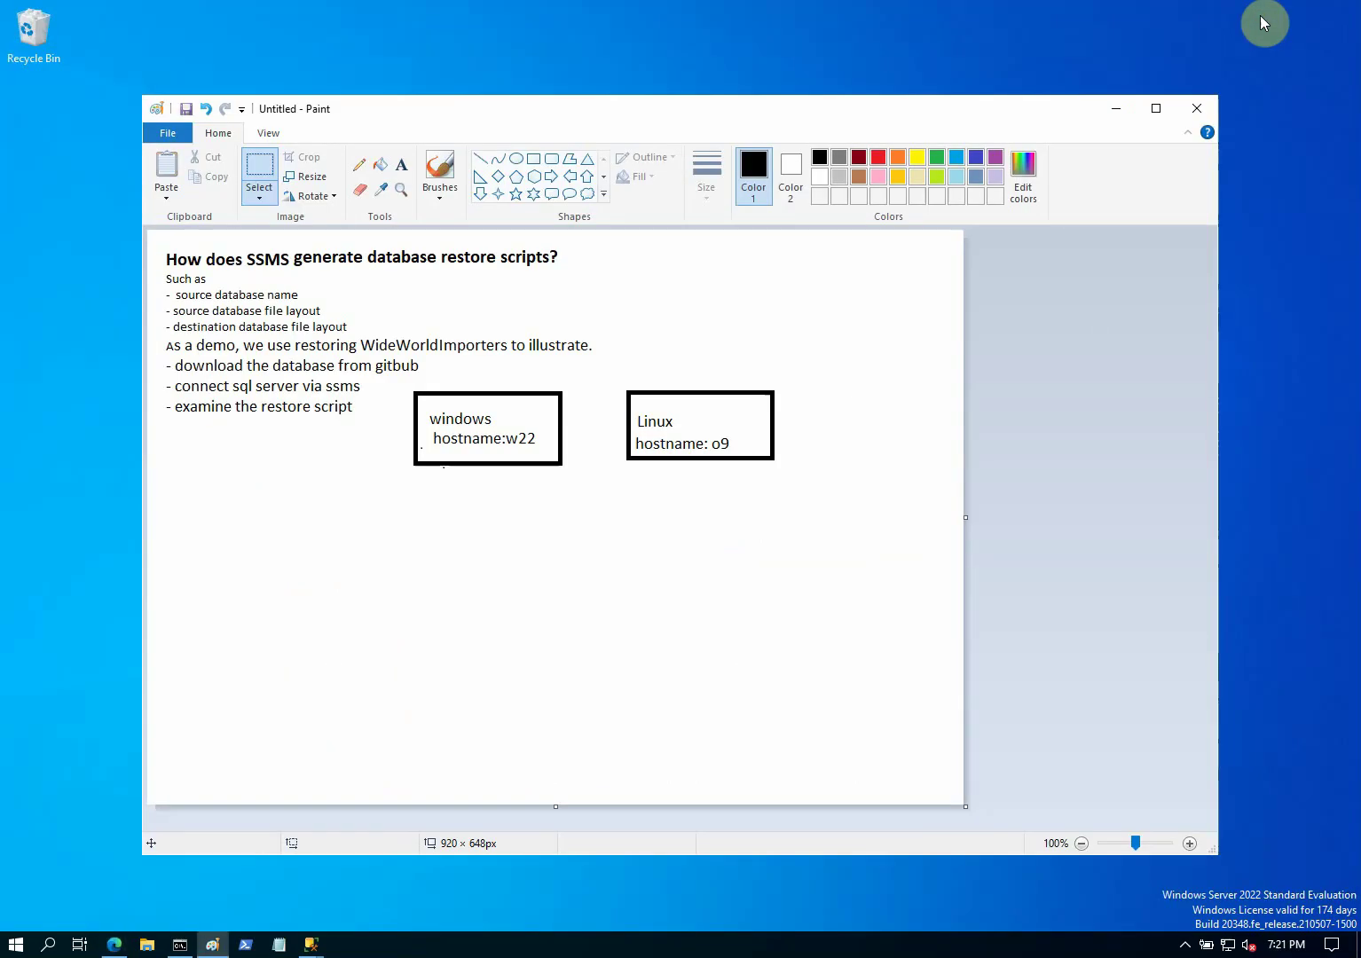
{"action": "left_click", "coordinate": [1121, 114]}
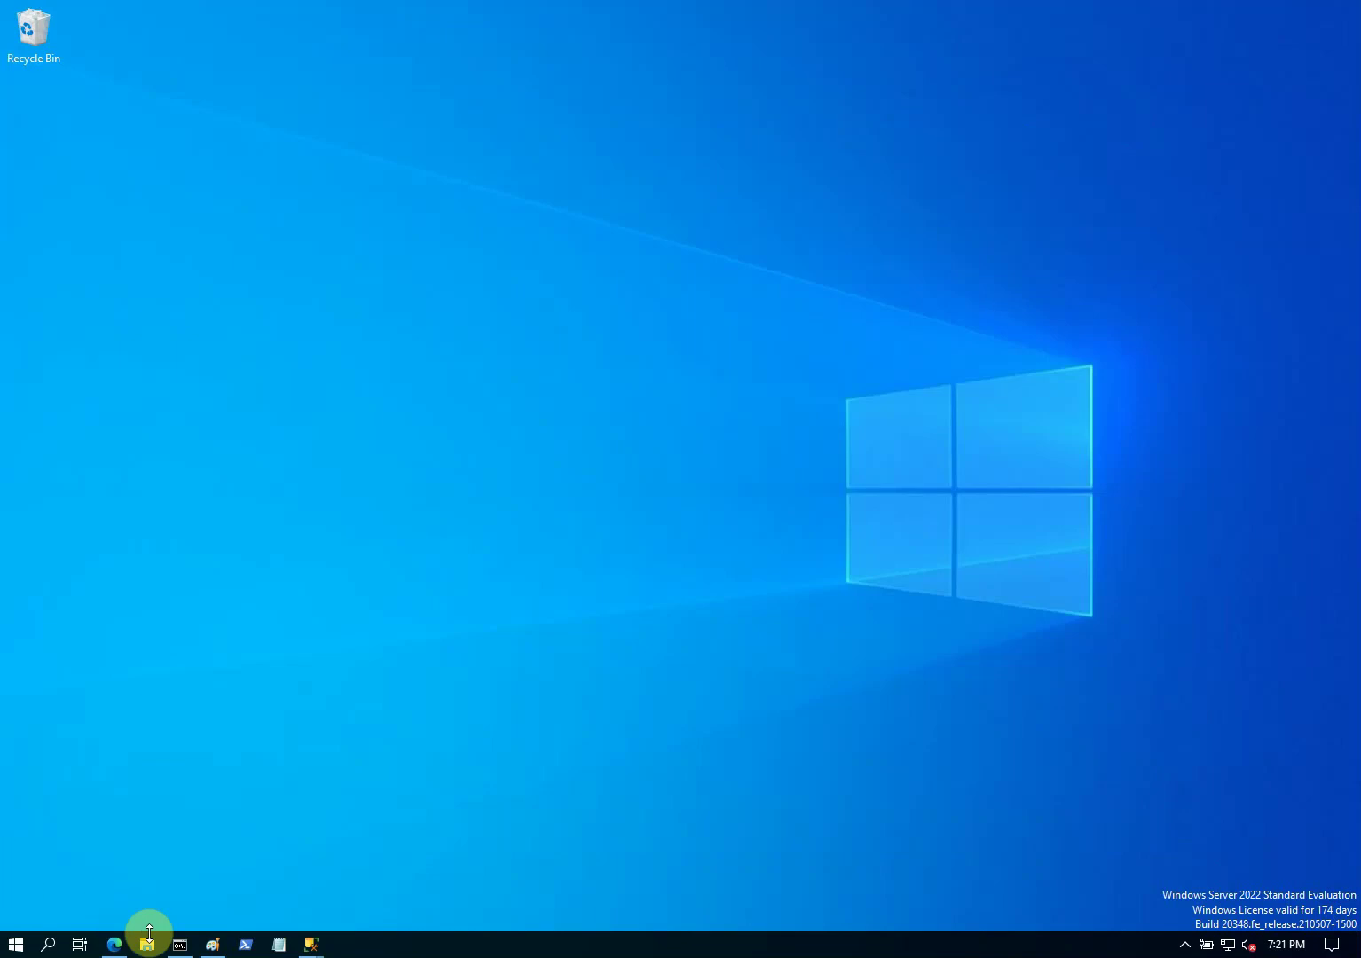
{"action": "left_click", "coordinate": [186, 948]}
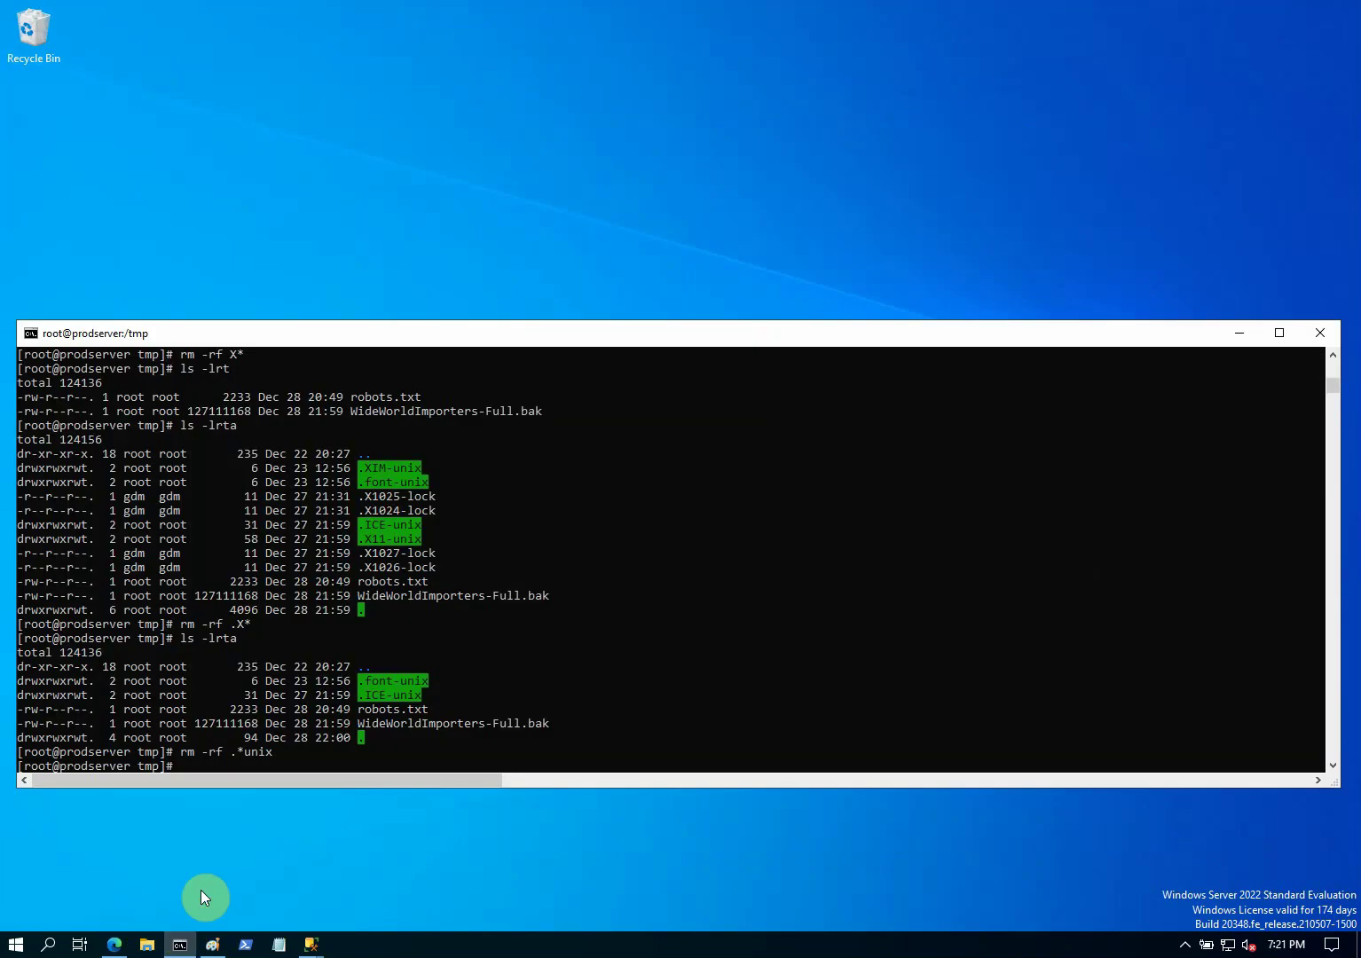
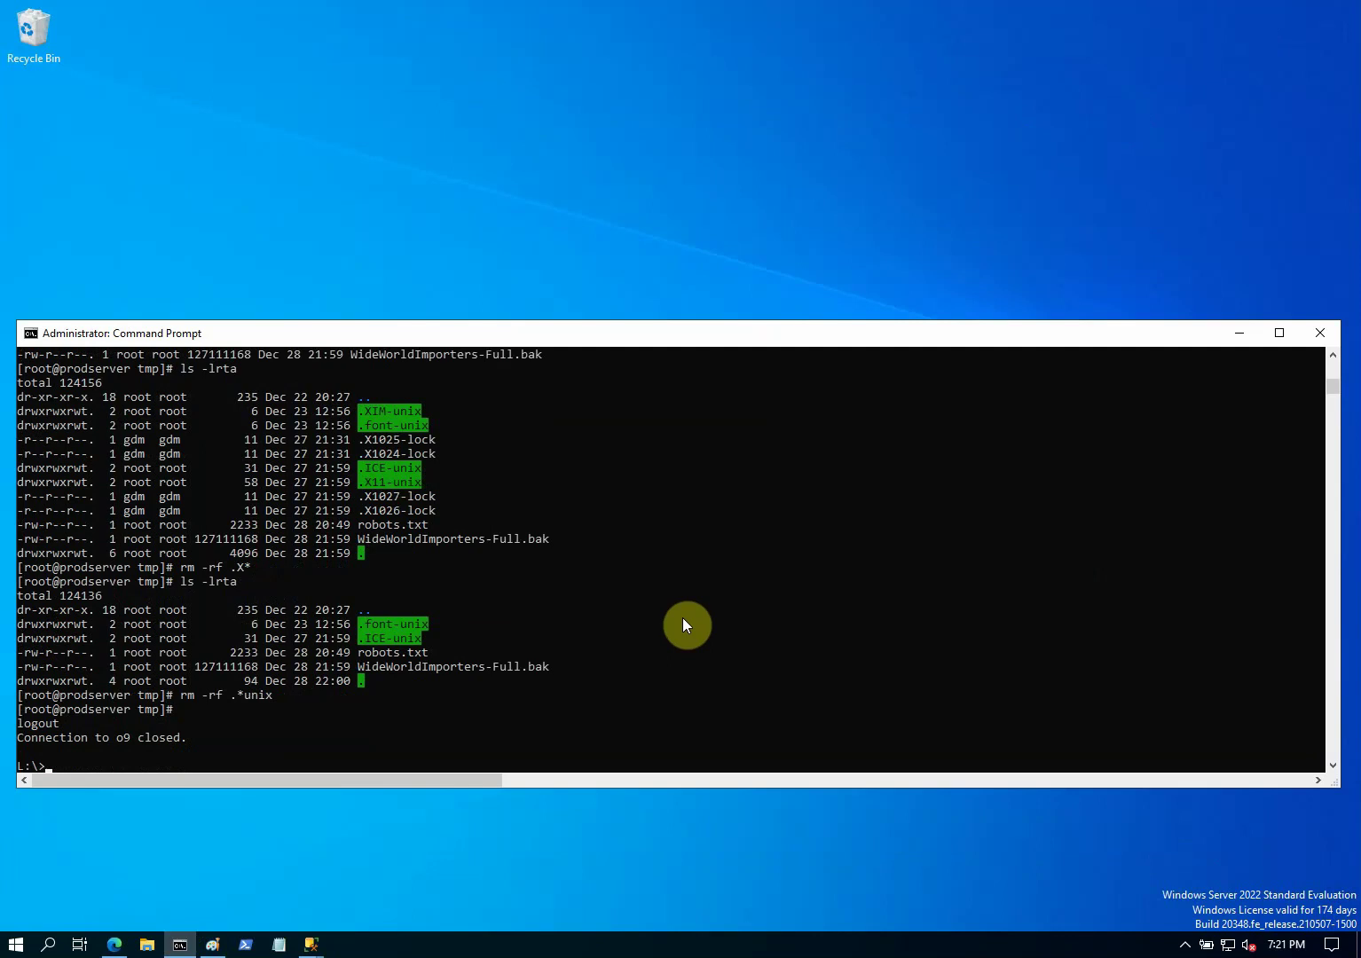
{"action": "key", "text": "Return"}
{"action": "key", "text": "Return"}
{"action": "key", "text": "Return"}
{"action": "key", "text": "Return"}
{"action": "key", "text": "Return"}
{"action": "key", "text": "Return"}
{"action": "key", "text": "Return"}
{"action": "key", "text": "Return"}
{"action": "key", "text": "Return"}
{"action": "key", "text": "Return"}
{"action": "key", "text": "Return"}
{"action": "key", "text": "Return"}
{"action": "key", "text": "Return"}
{"action": "key", "text": "Return"}
{"action": "key", "text": "Return"}
{"action": "key", "text": "Return"}
{"action": "key", "text": "Return"}
{"action": "key", "text": "Return"}
{"action": "key", "text": "Return"}
{"action": "key", "text": "Return"}
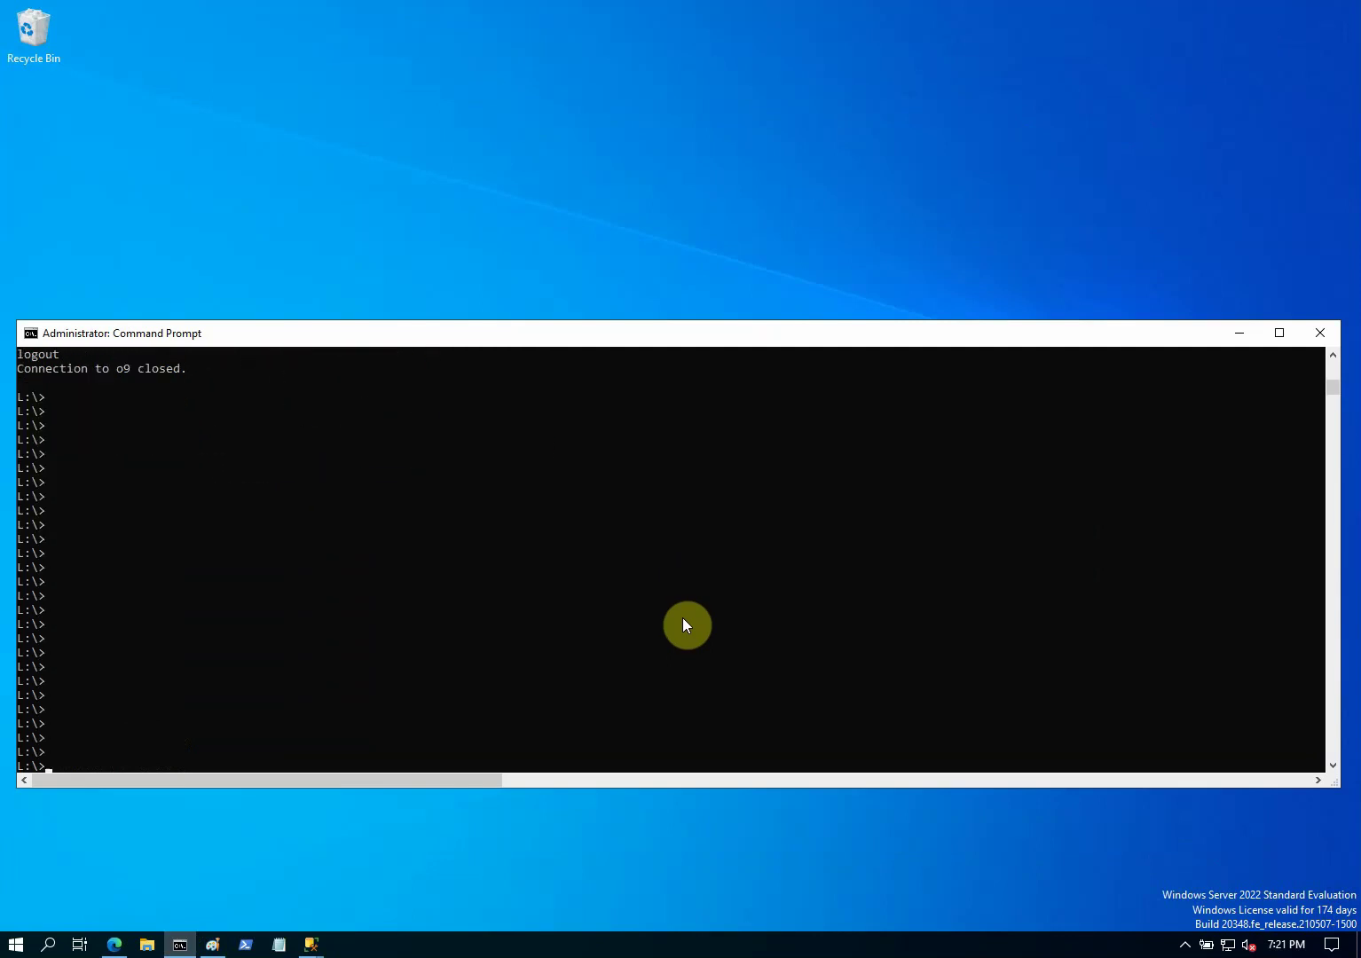
{"action": "key", "text": "Return"}
{"action": "key", "text": "Return"}
{"action": "key", "text": "Return"}
Change the working directory to the tmp folder on drive C.
{"action": "type", "text": "cd"}
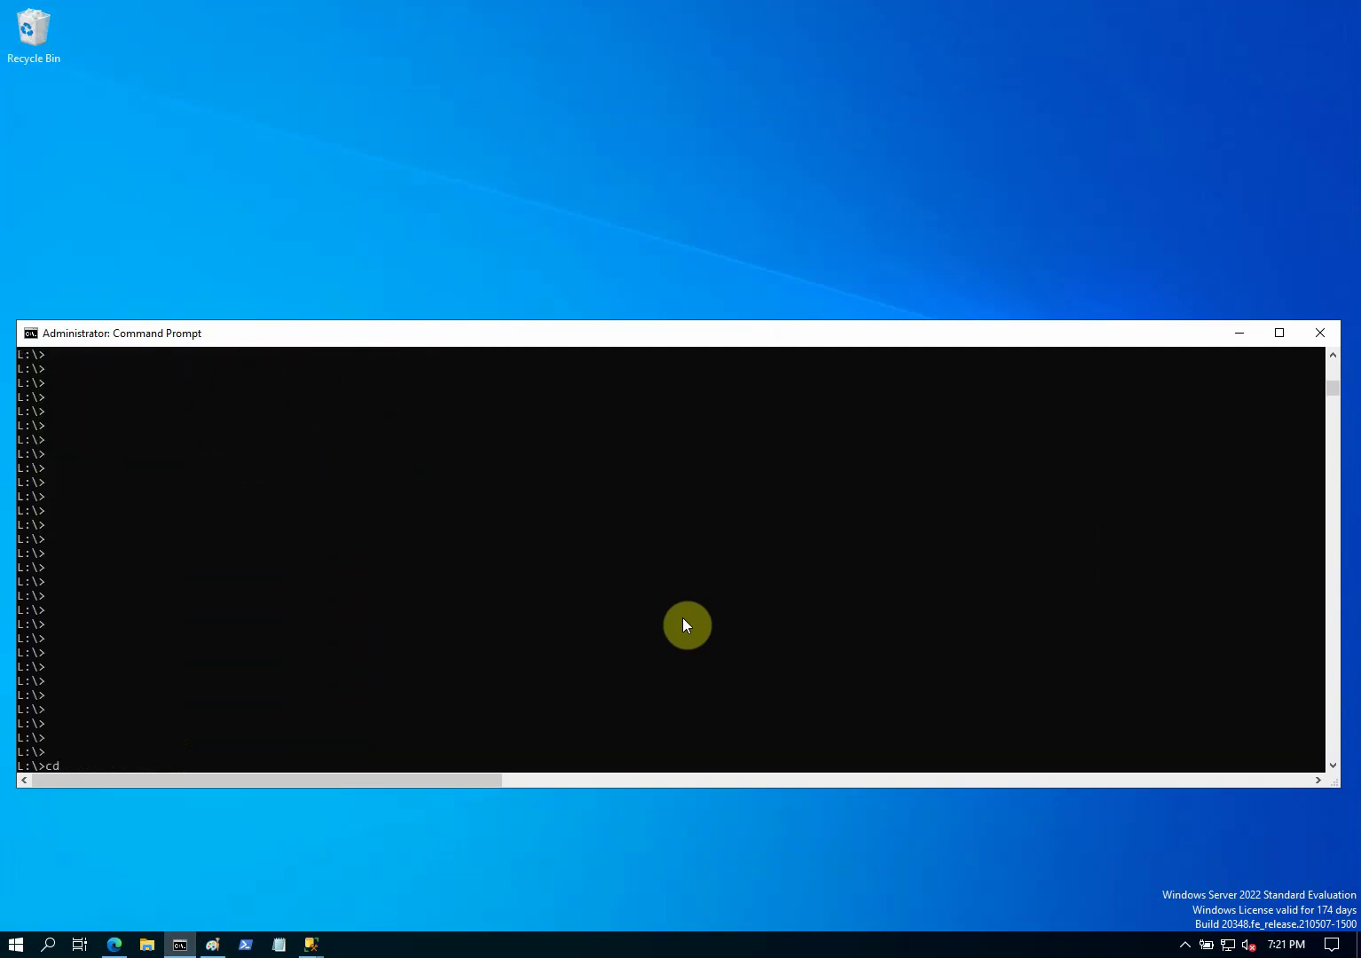
{"action": "type", "text": " c:\\"}
{"action": "key", "text": "Return"}
{"action": "type", "text": "c:"}
{"action": "key", "text": "Return"}
{"action": "key", "text": "Return"}
{"action": "key", "text": "Return"}
{"action": "key", "text": "Return"}
{"action": "key", "text": "Return"}
{"action": "key", "text": "Return"}
{"action": "key", "text": "Return"}
{"action": "key", "text": "Return"}
{"action": "key", "text": "Return"}
{"action": "key", "text": "Return"}
{"action": "key", "text": "Return"}
{"action": "key", "text": "Return"}
{"action": "key", "text": "Return"}
{"action": "key", "text": "Return"}
{"action": "key", "text": "Return"}
{"action": "key", "text": "Return"}
{"action": "key", "text": "Return"}
{"action": "key", "text": "Return"}
{"action": "key", "text": "Return"}
{"action": "key", "text": "Return"}
{"action": "key", "text": "Return"}
{"action": "key", "text": "Return"}
{"action": "key", "text": "Return"}
{"action": "key", "text": "Return"}
{"action": "key", "text": "Return"}
{"action": "key", "text": "Return"}
{"action": "key", "text": "Return"}
{"action": "key", "text": "Return"}
{"action": "type", "text": "cd tmp"}
{"action": "key", "text": "Return"}
Download WideWorldImporters-Full.bak from the copied GitHub link using curl with the -L and -O options, and list the folder's contents.
{"action": "type", "text": "curl -L"}
{"action": "type", "text": "https://github.com/Microsoft/sql-server-samples/releases/download/wide-world-importers-v1.0/WideWorldImporters-Full.bak"}
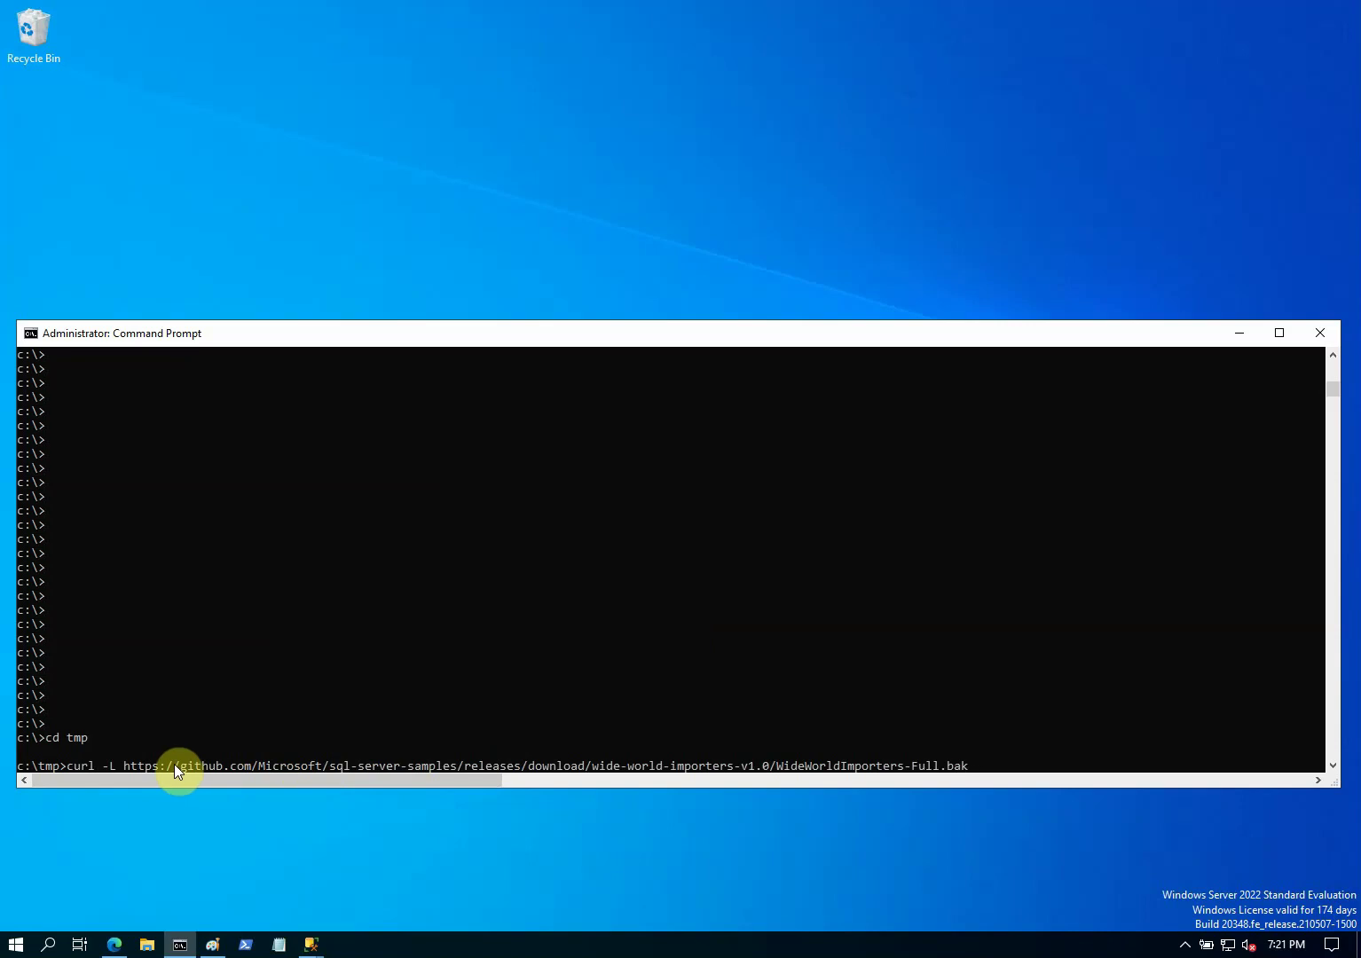
{"action": "type", "text": "O"}
{"action": "key", "text": "BackSpace"}
{"action": "type", "text": "-O"}
{"action": "key", "text": "Return"}
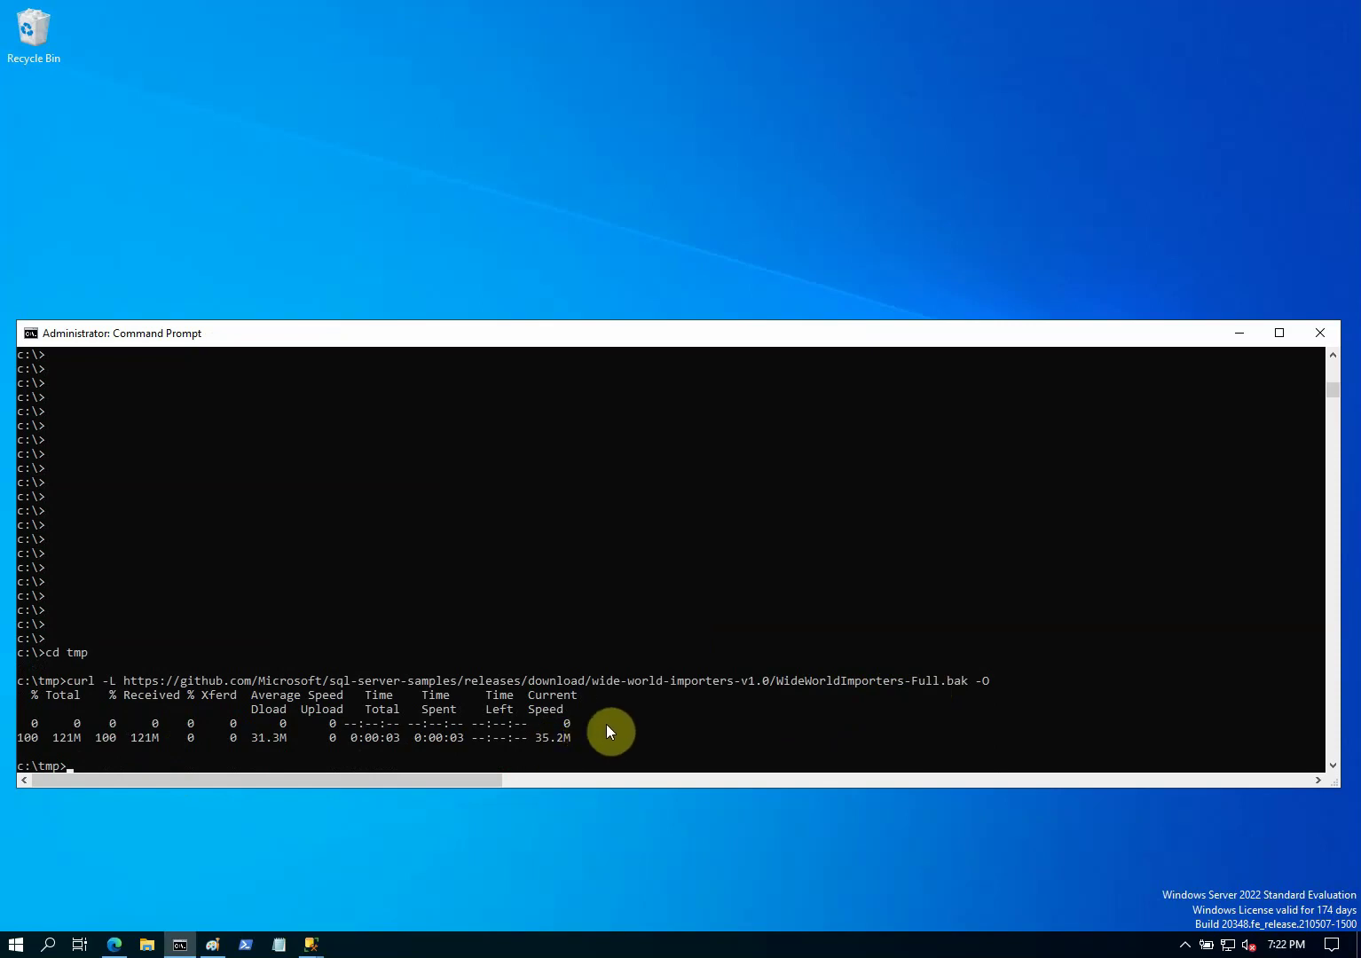
{"action": "type", "text": "dir"}
{"action": "key", "text": "Return"}
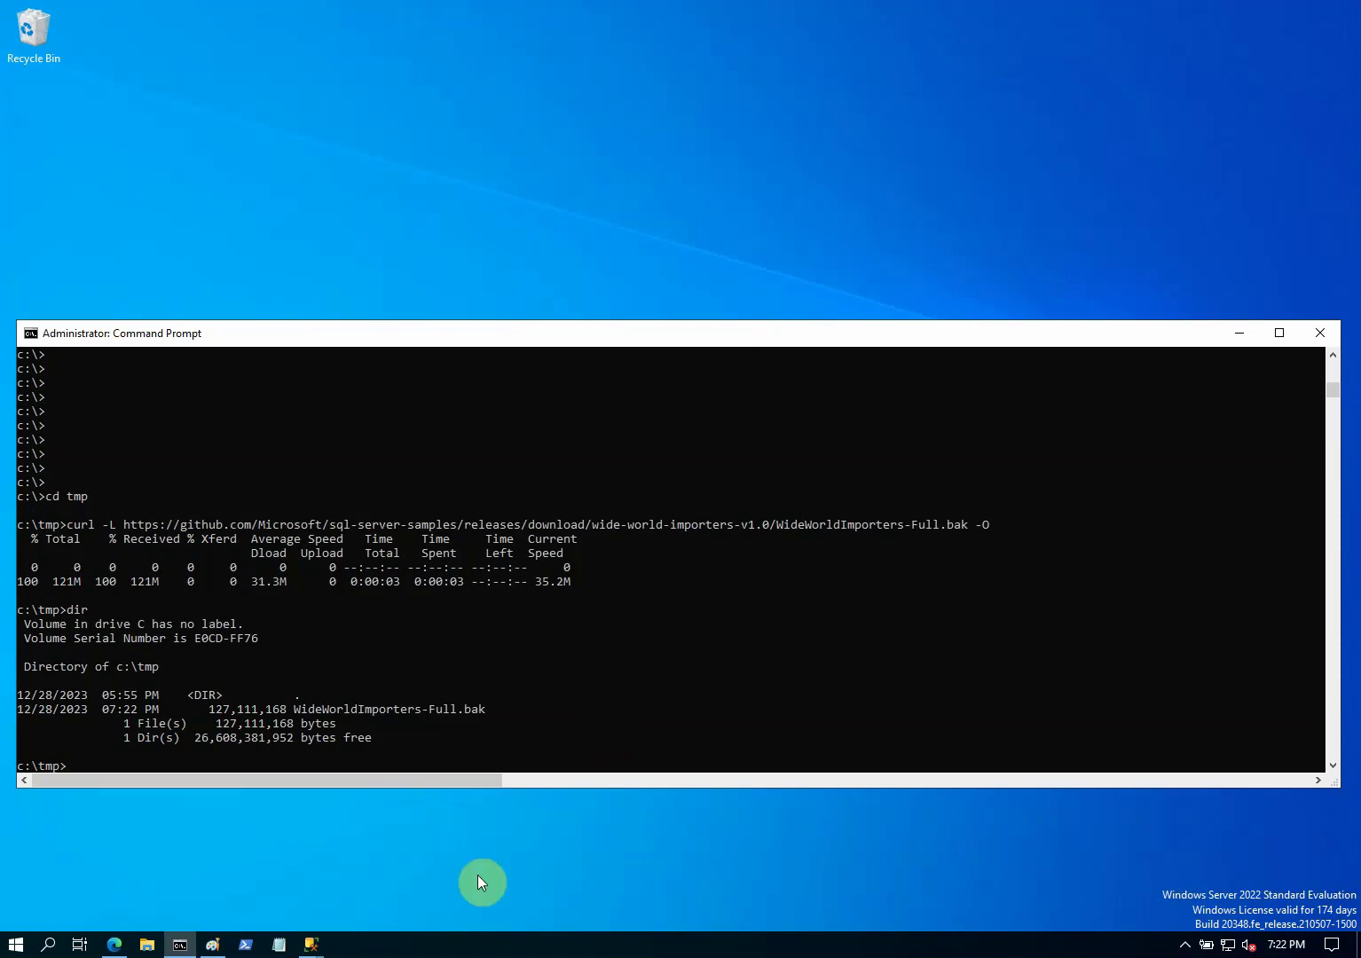
Switch to SQL Server Management Studio and connect to the Database Engine on server W22 with Windows Authentication.
{"action": "left_click", "coordinate": [309, 946]}
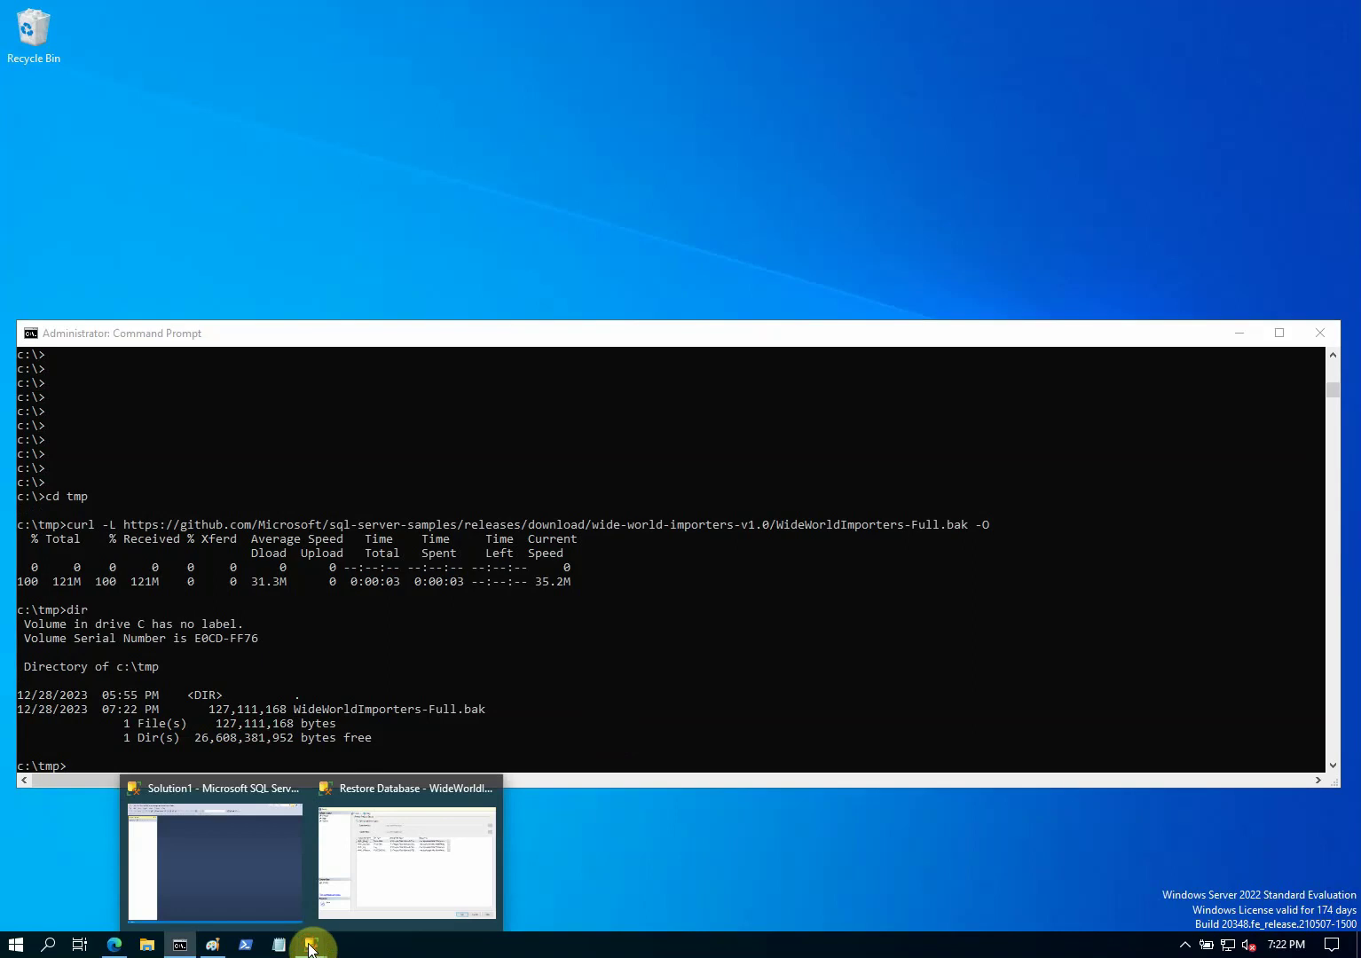
{"action": "left_click", "coordinate": [258, 892]}
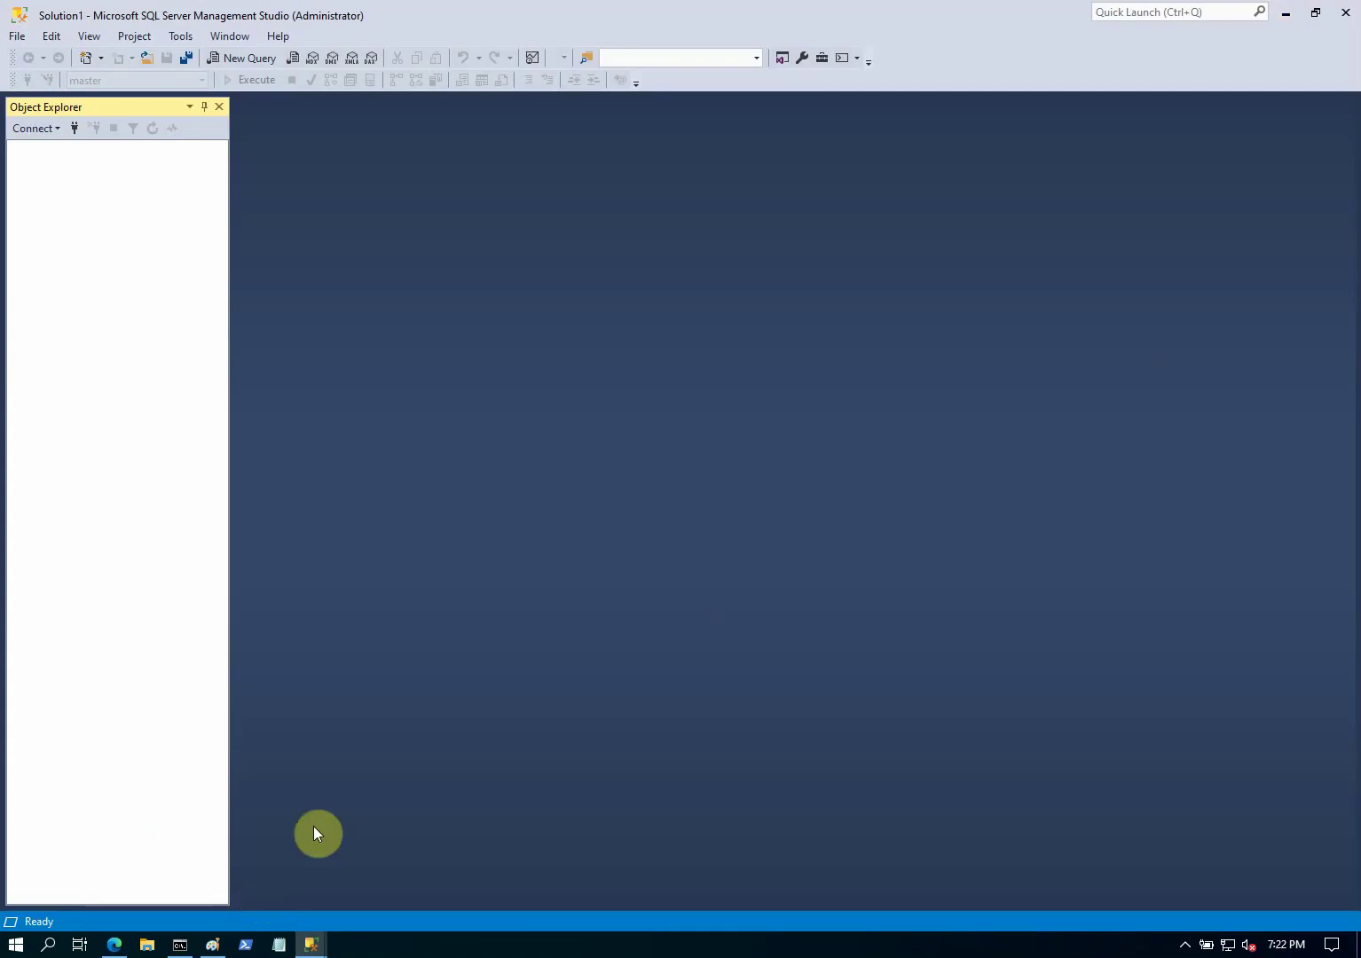
{"action": "left_click", "coordinate": [36, 130]}
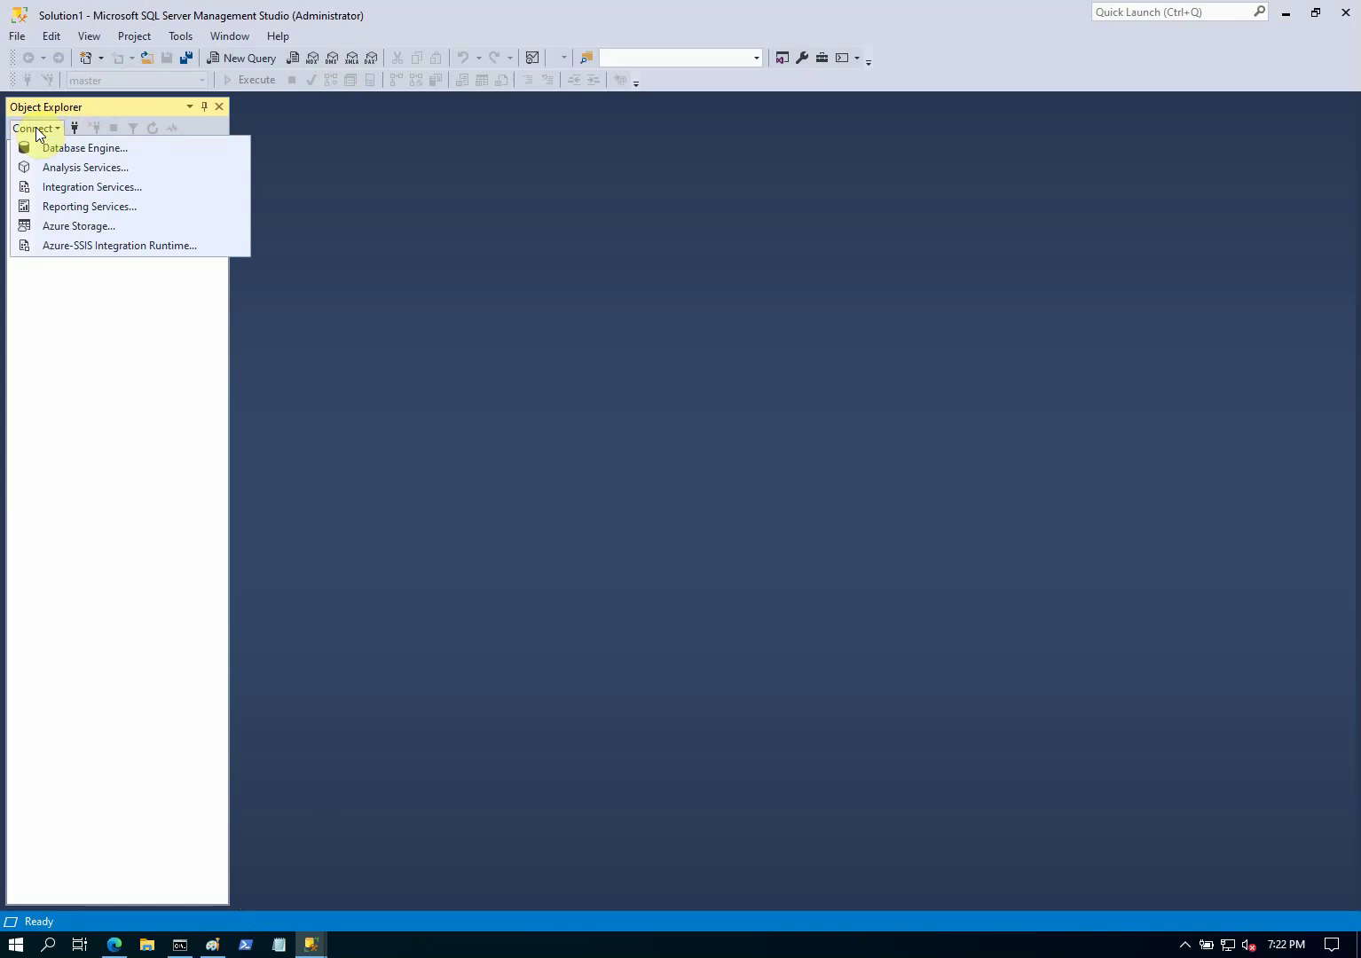
{"action": "left_click", "coordinate": [69, 145]}
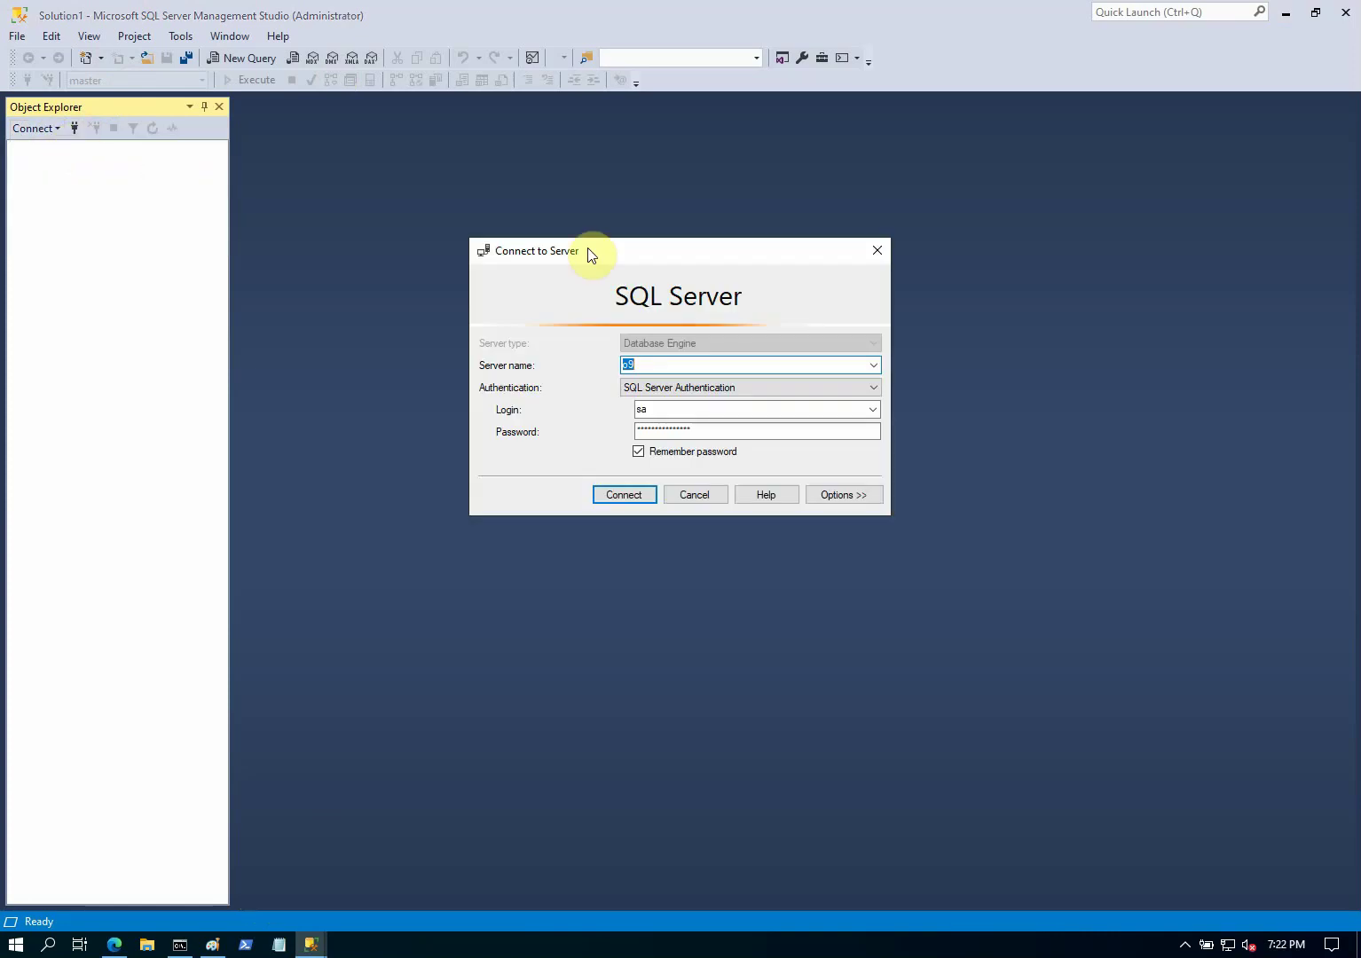
{"action": "left_click", "coordinate": [873, 364]}
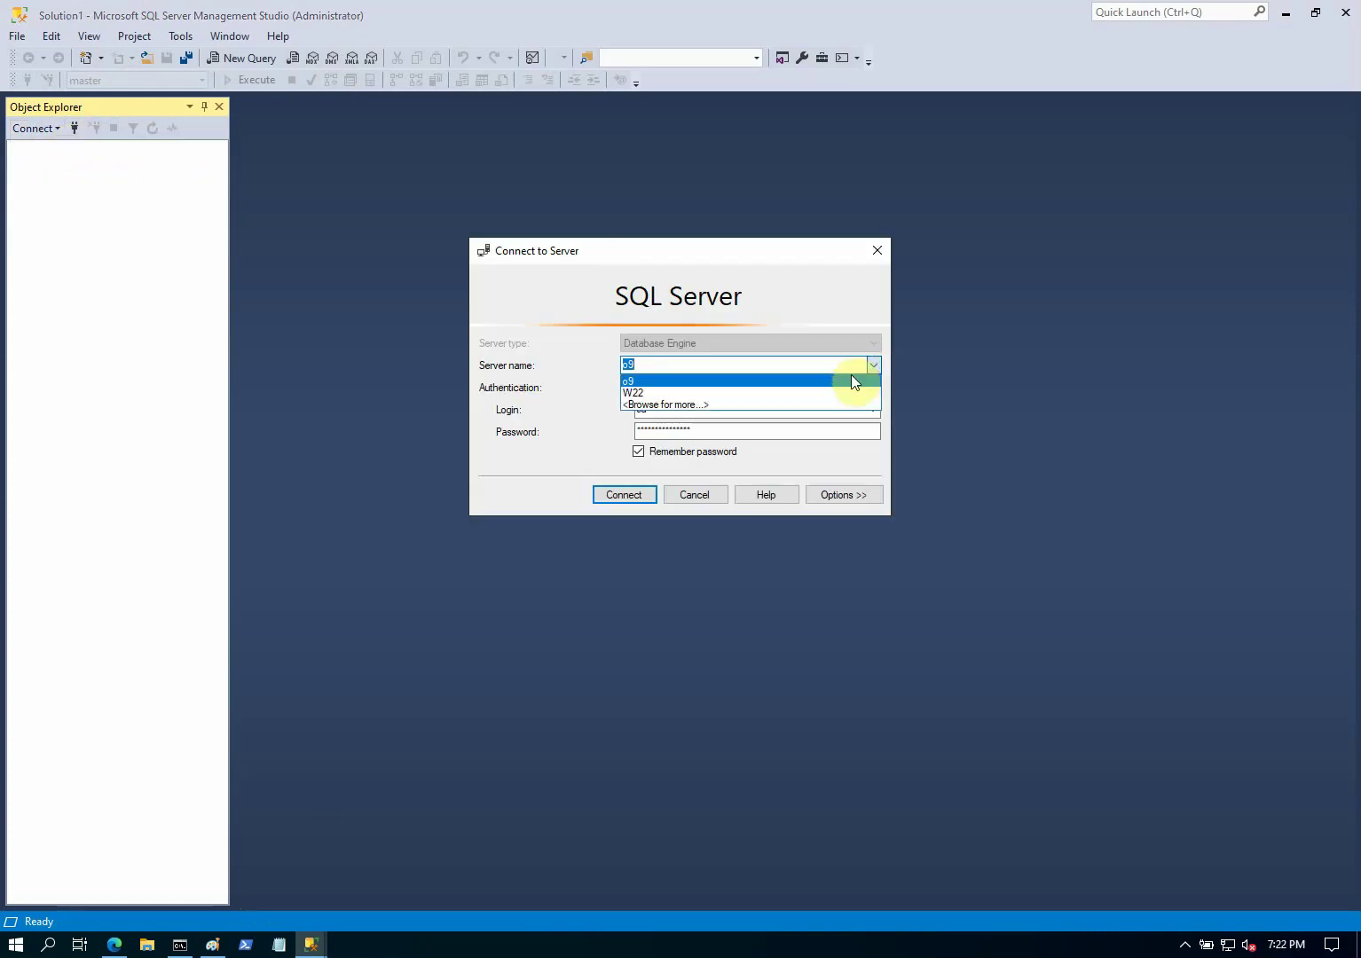
{"action": "left_click", "coordinate": [824, 392]}
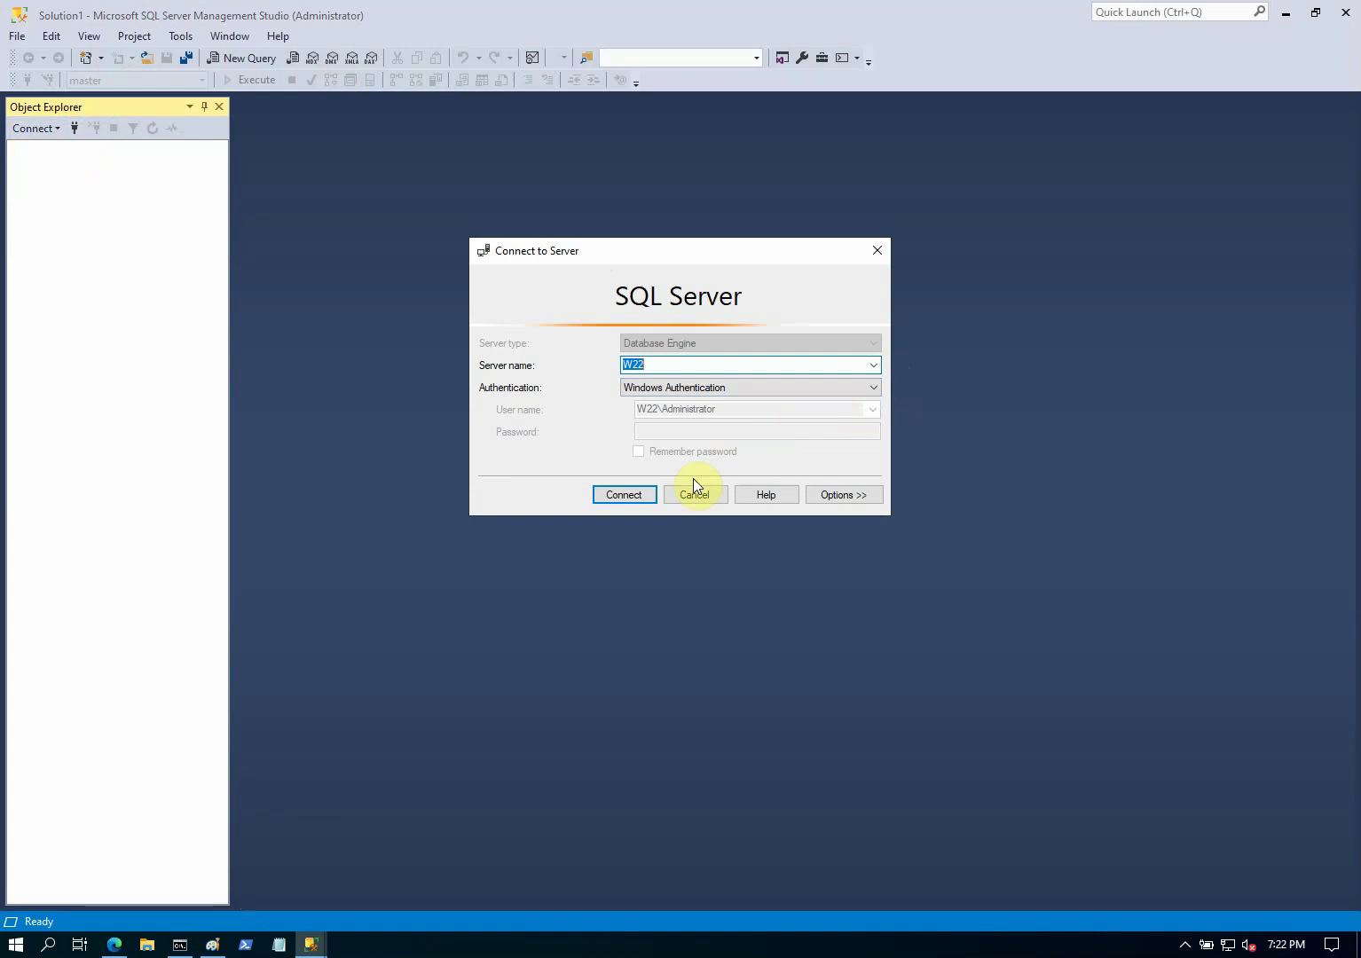
{"action": "left_click", "coordinate": [624, 495]}
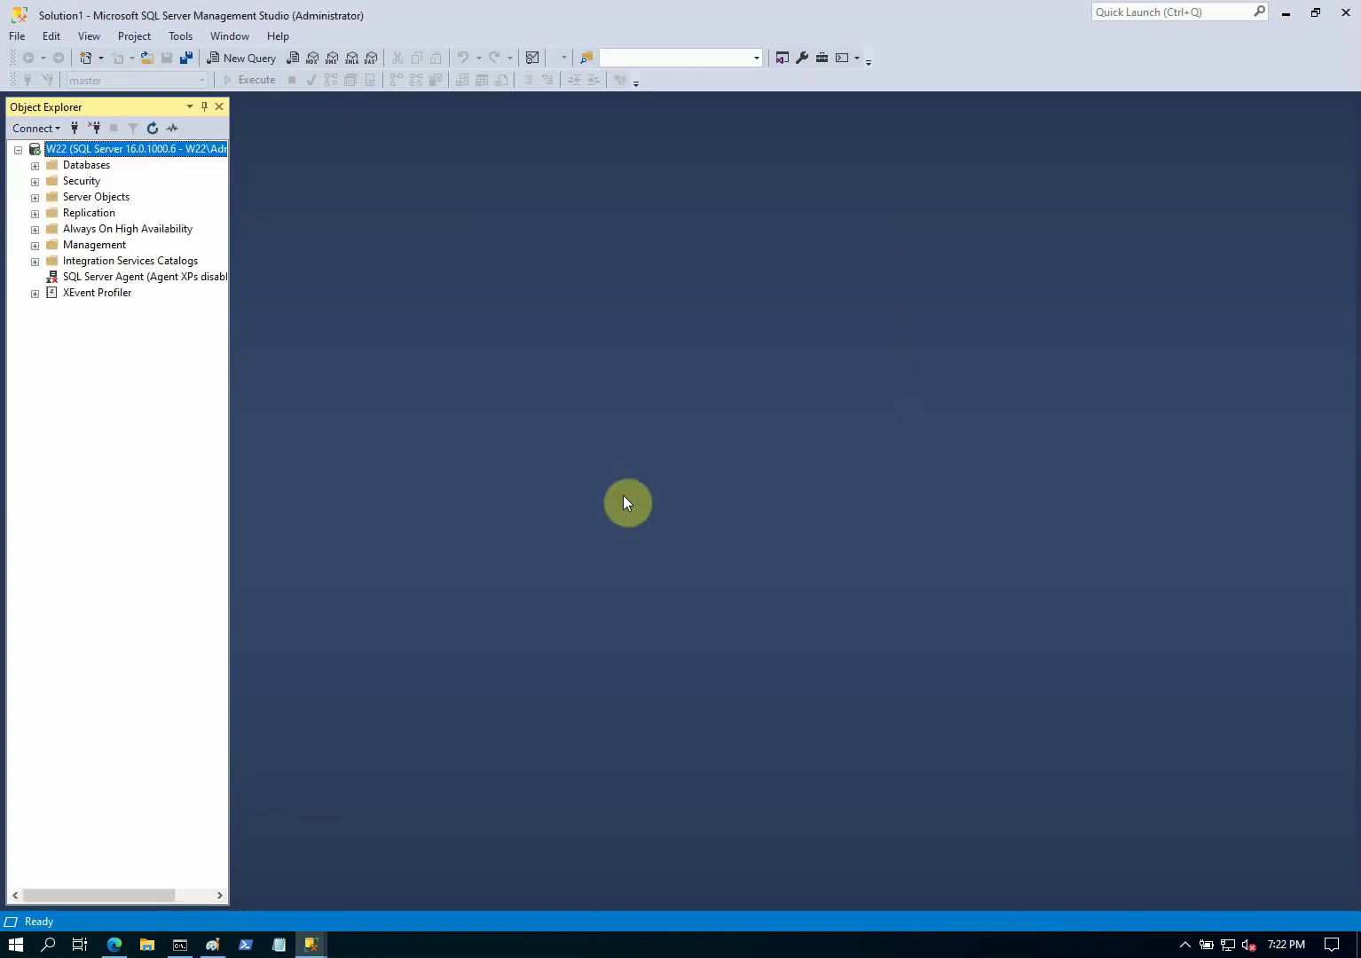
Start a database restore from the Databases folder of server W22 and choose Device as the source.
{"action": "left_click", "coordinate": [35, 165]}
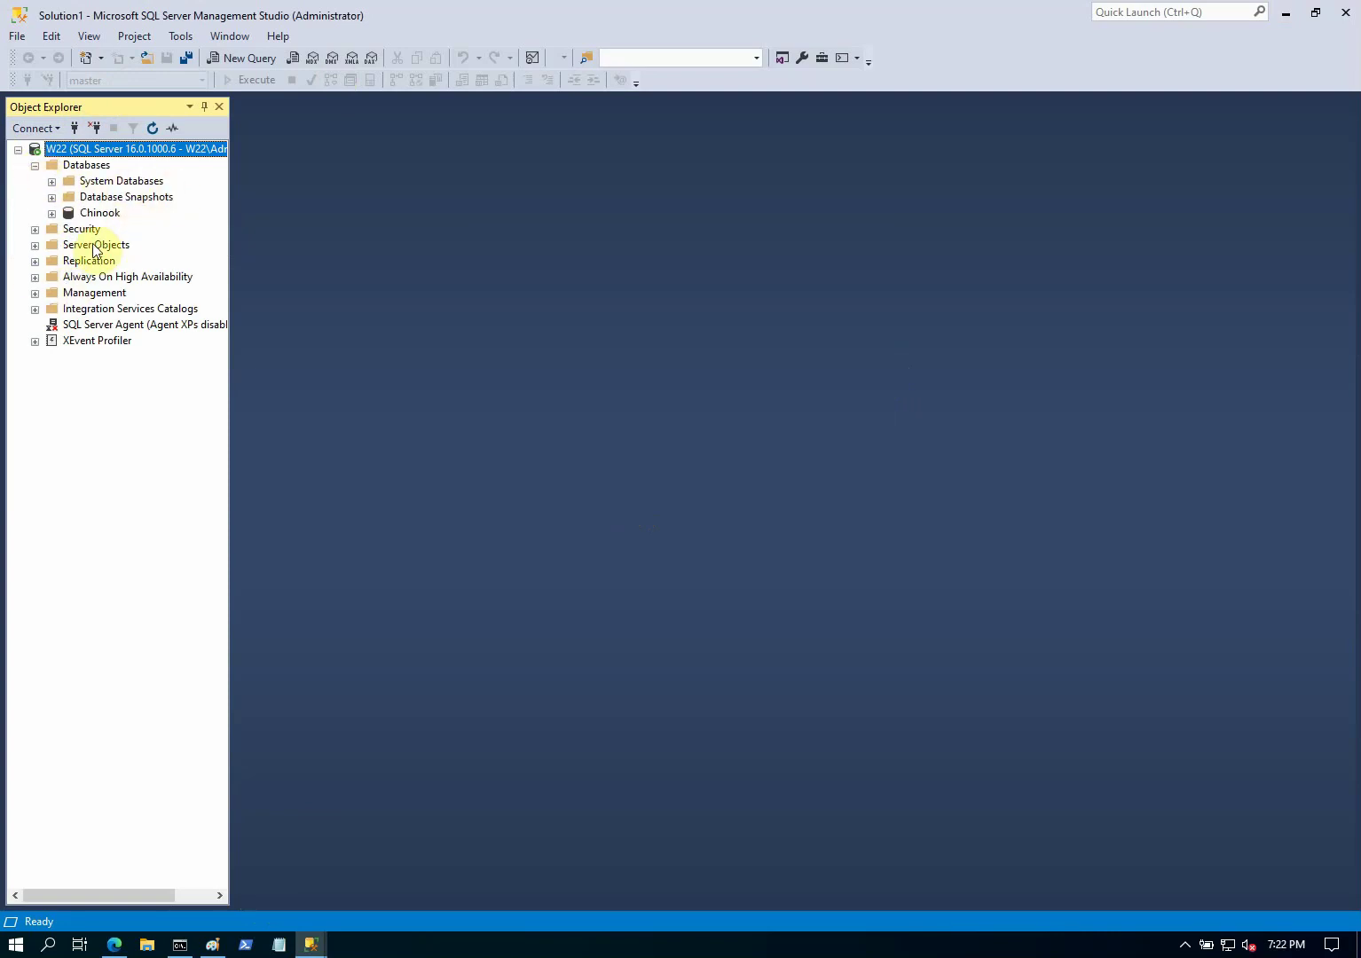
{"action": "right_click", "coordinate": [91, 166]}
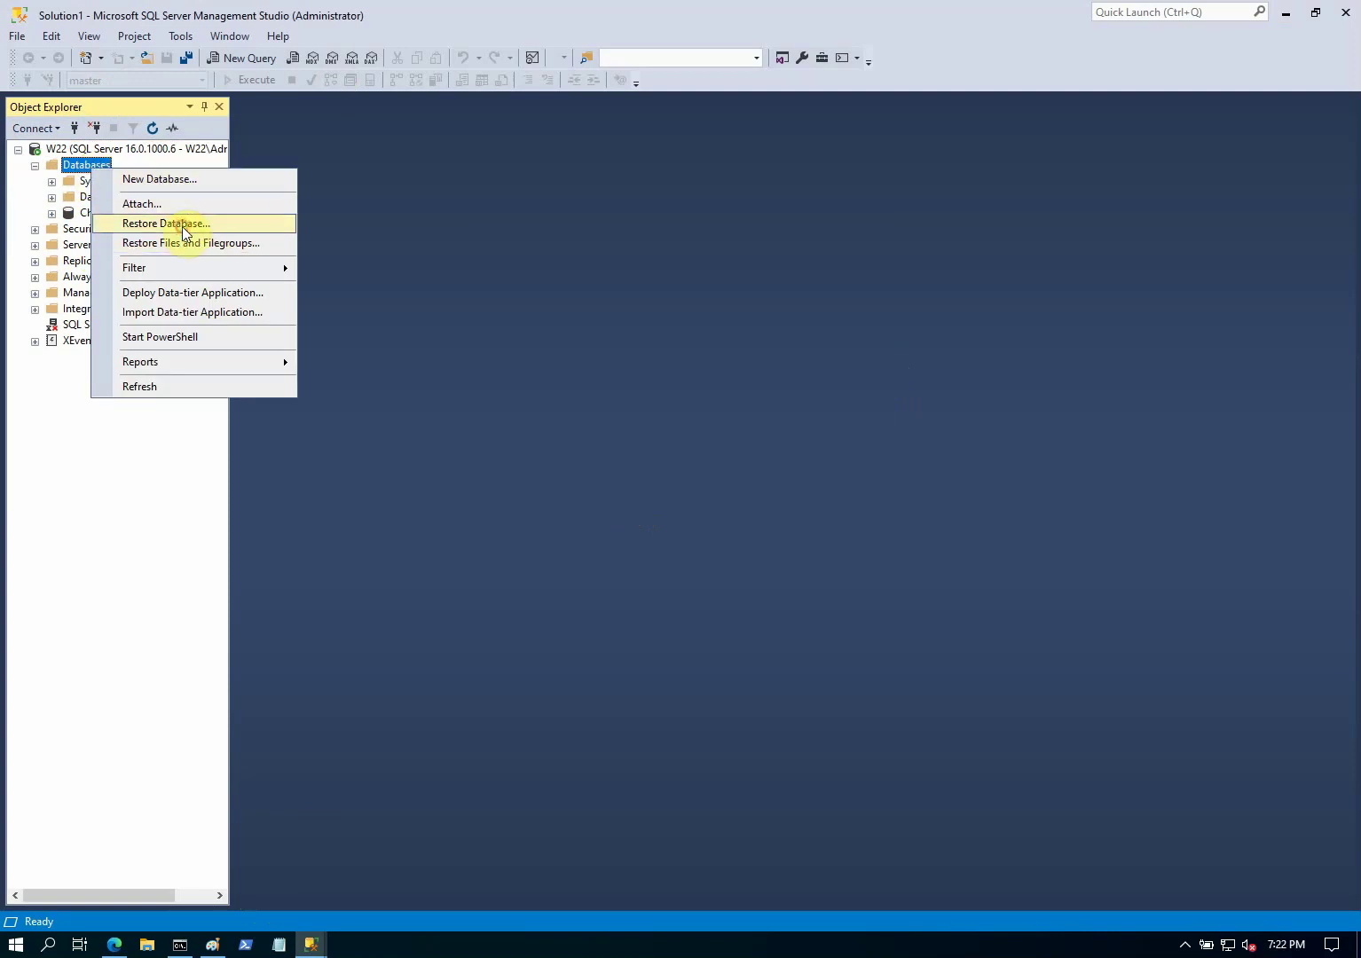
{"action": "left_click", "coordinate": [173, 224]}
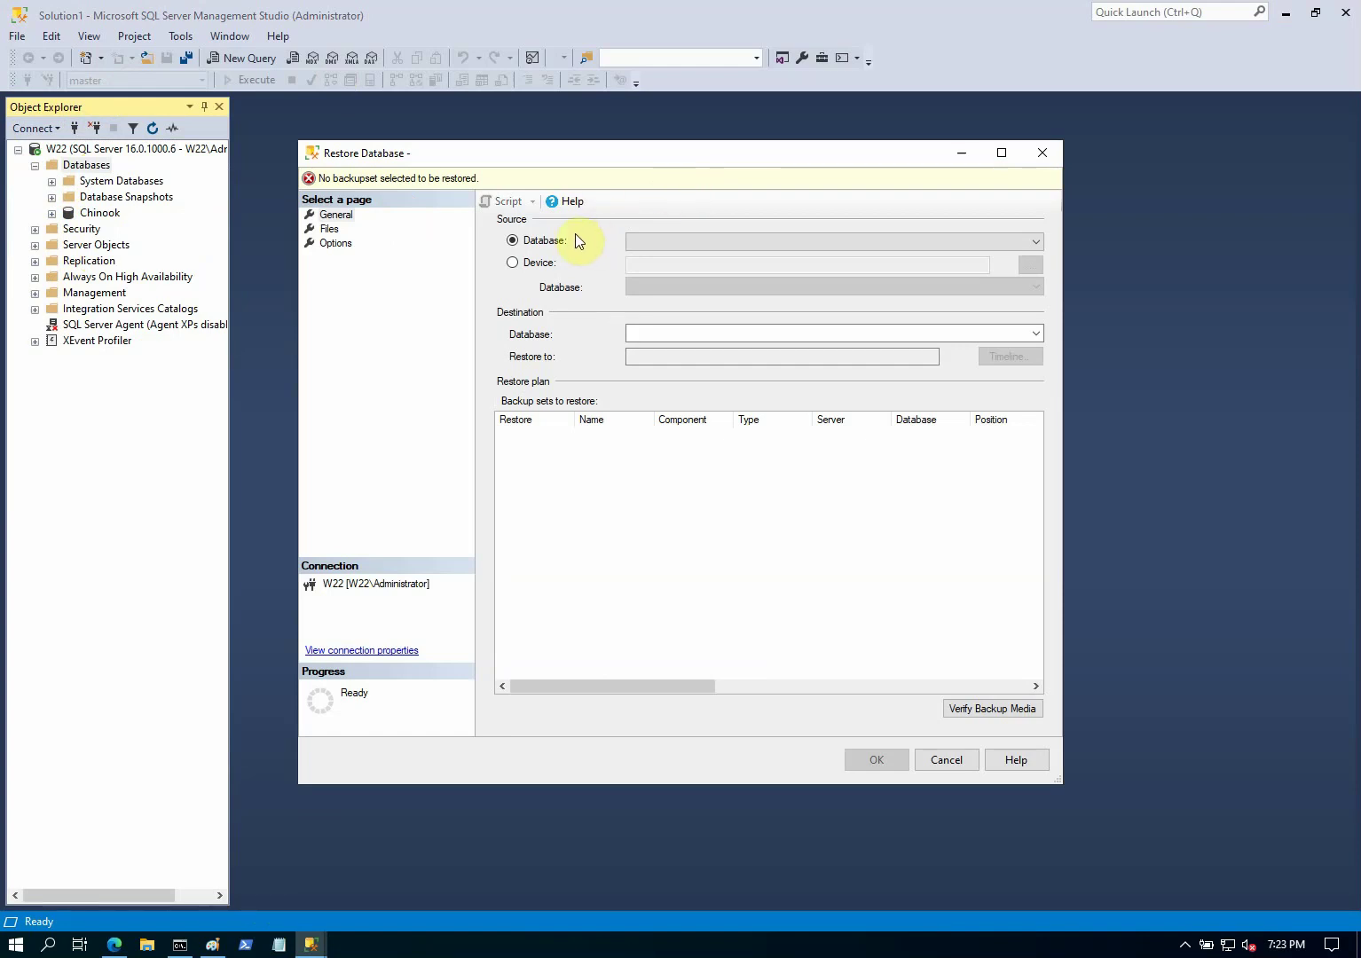
{"action": "left_click", "coordinate": [512, 265]}
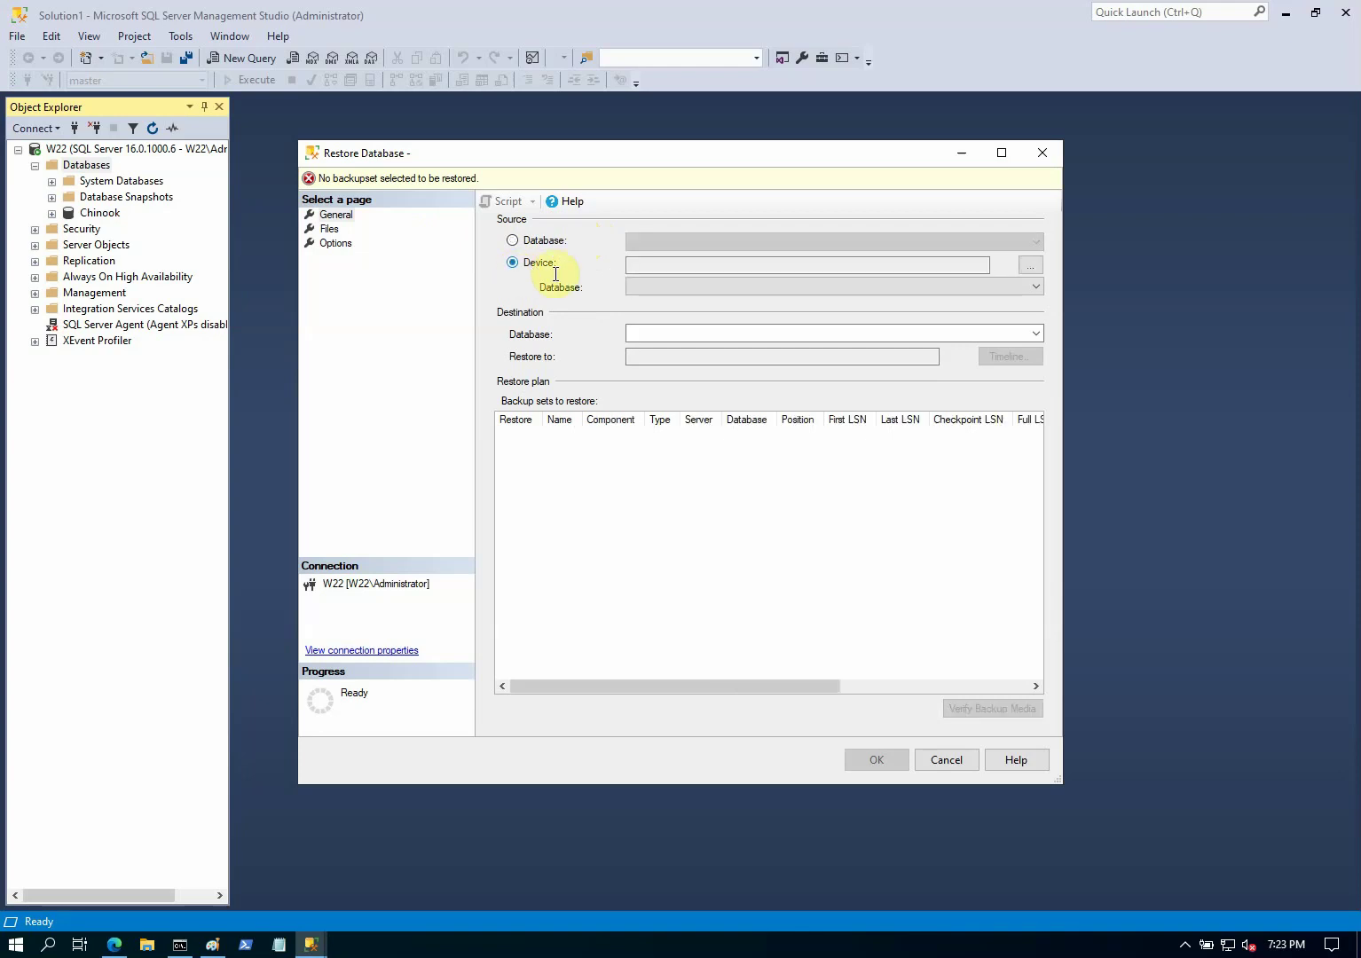
Add the backup file C:\tmp\WideWorldImporters-Full.bak as the restore's backup media and accept the device selection.
{"action": "left_click", "coordinate": [1034, 268]}
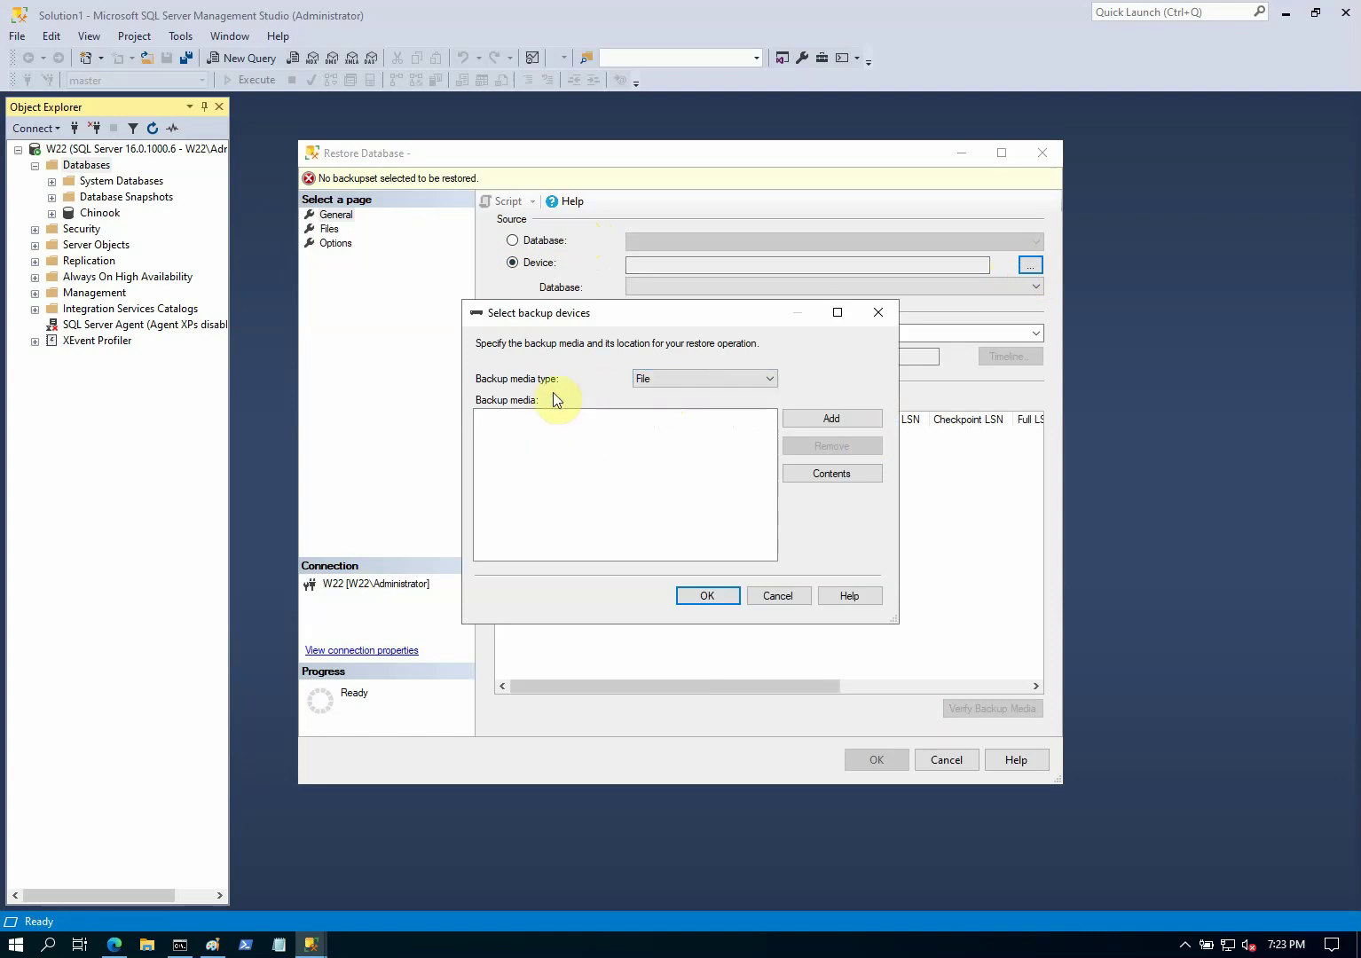
{"action": "left_click", "coordinate": [836, 418]}
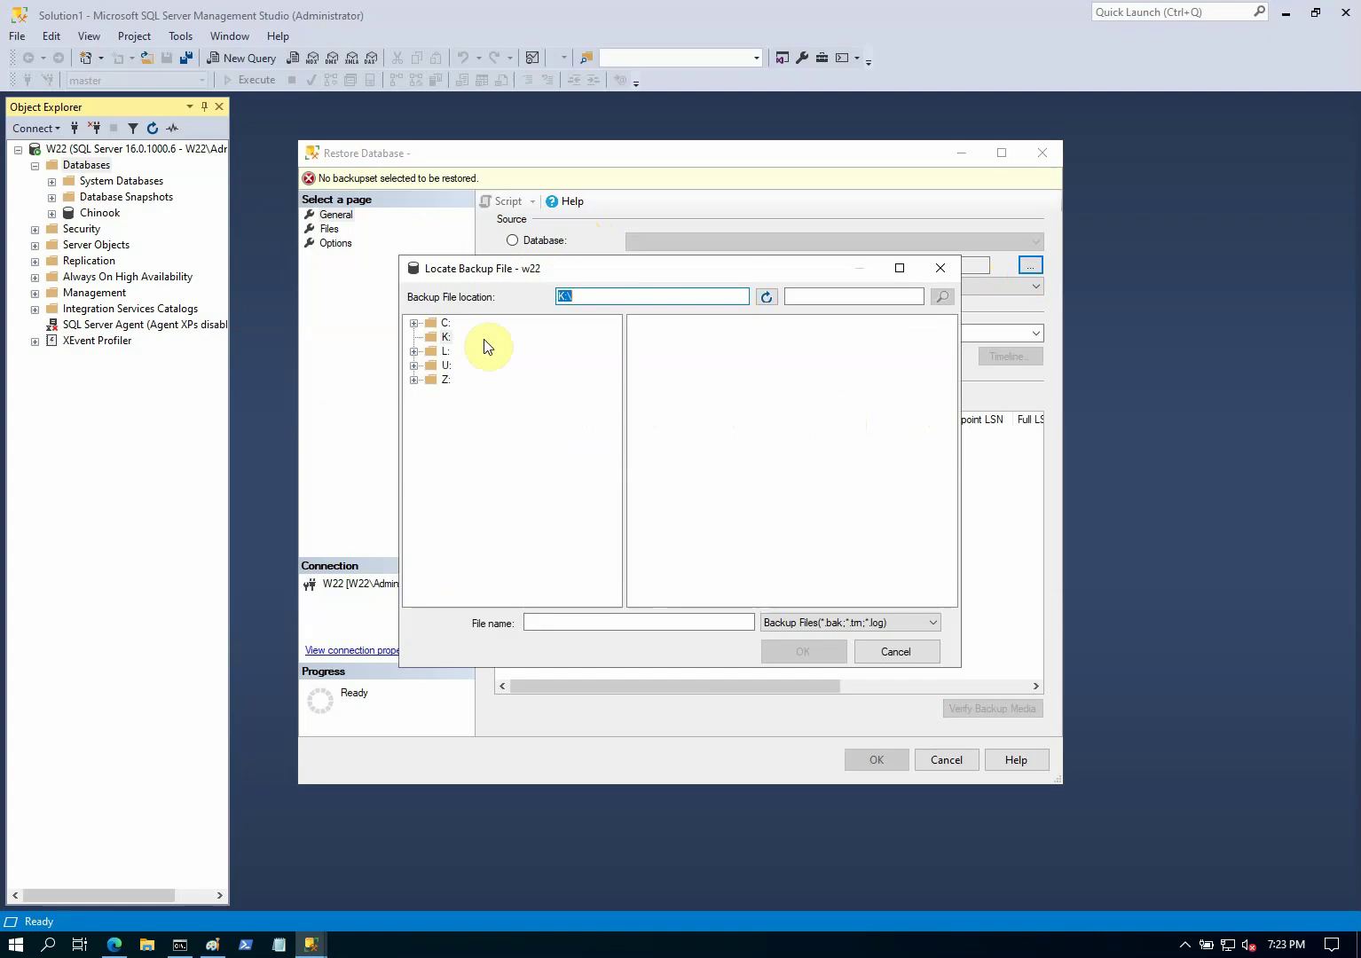
{"action": "left_click", "coordinate": [412, 324]}
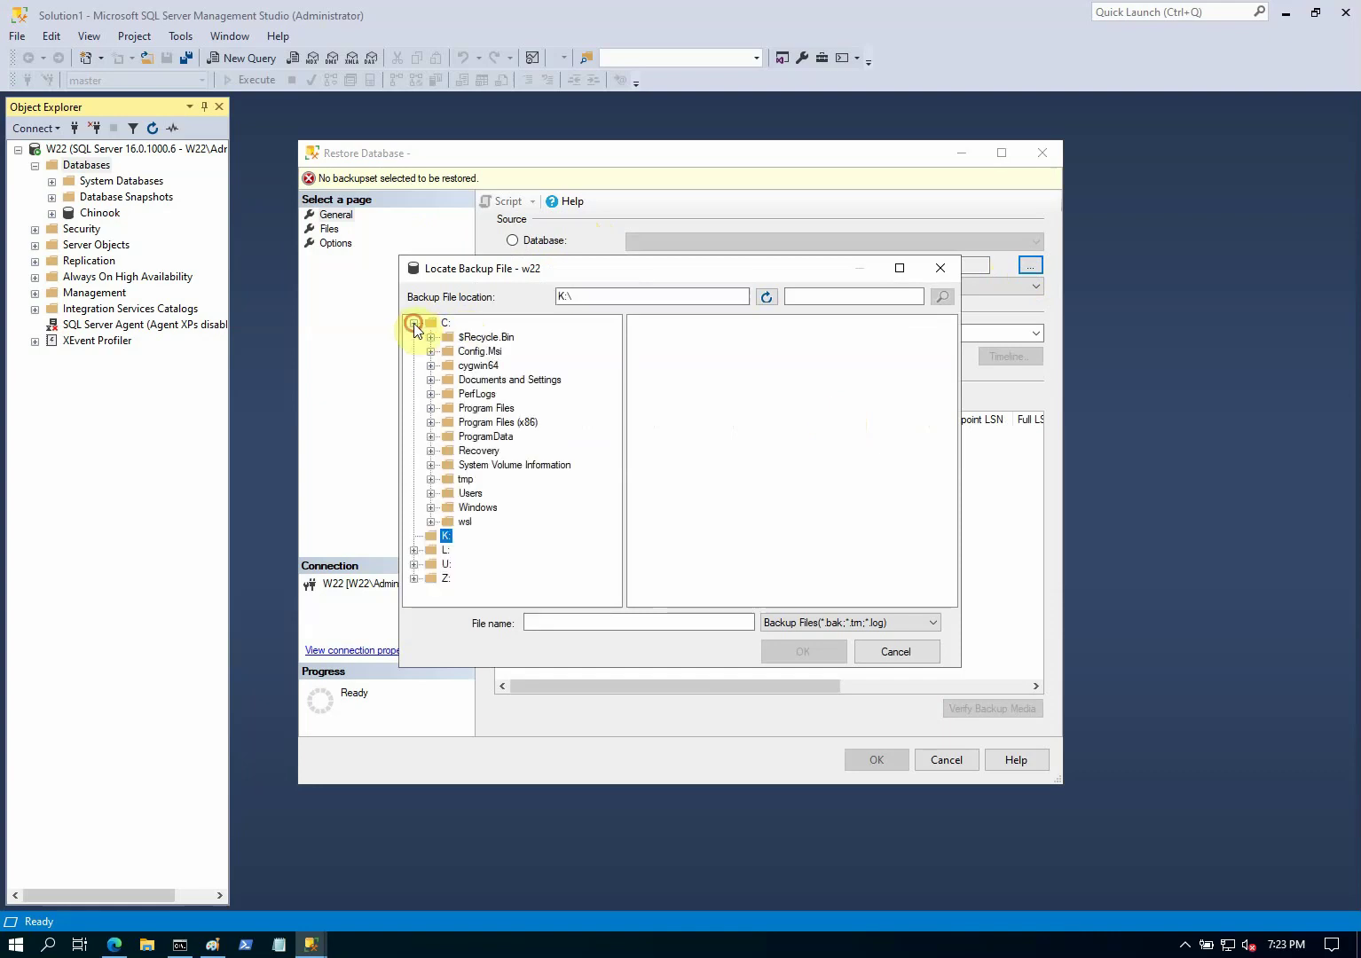
{"action": "left_click", "coordinate": [466, 482]}
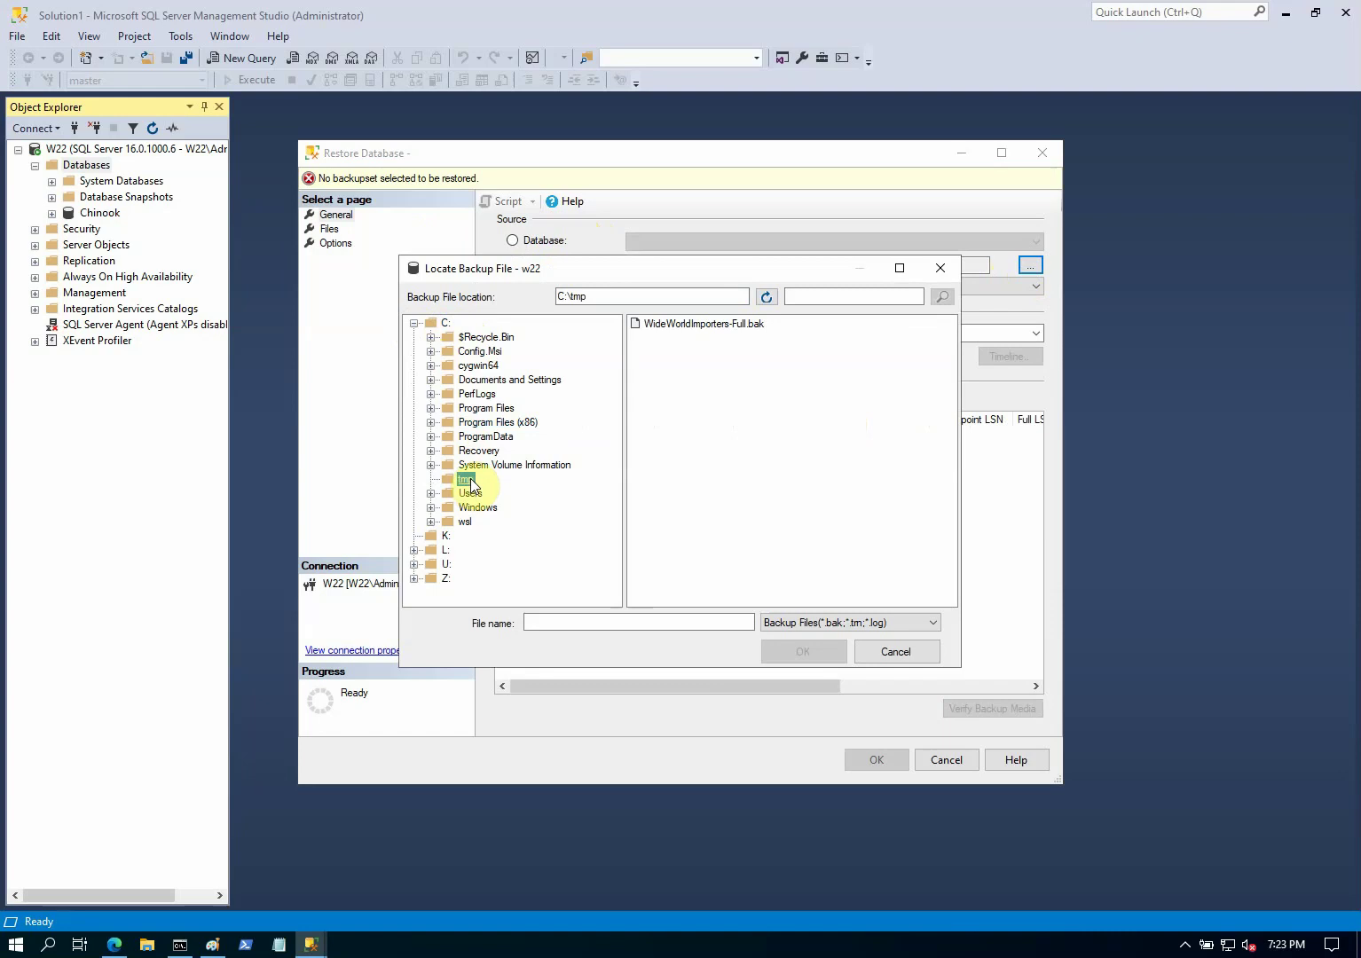
{"action": "left_click", "coordinate": [695, 325]}
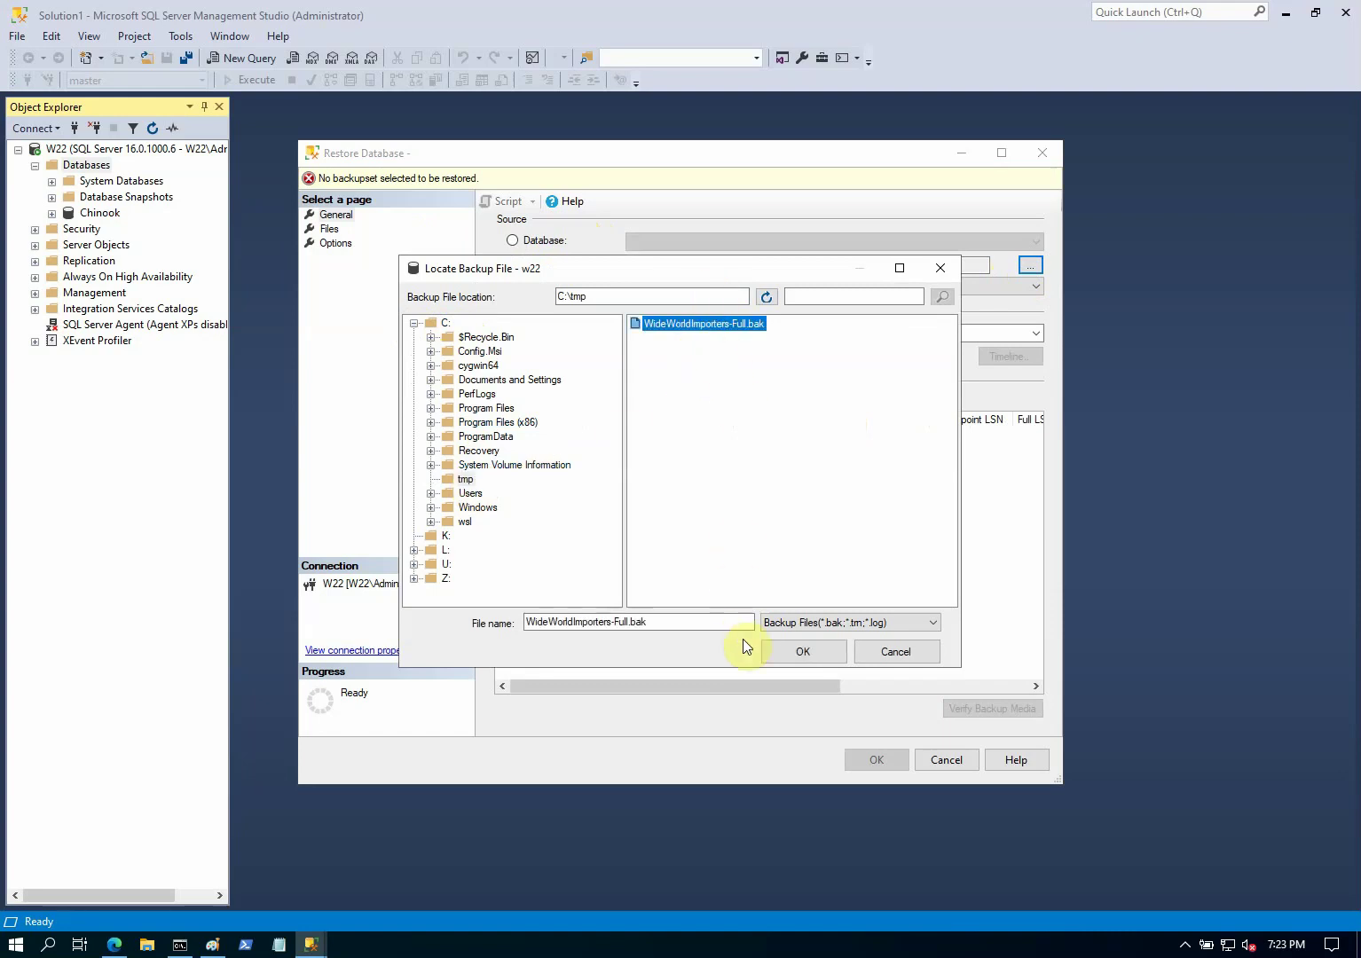
{"action": "left_click", "coordinate": [797, 655]}
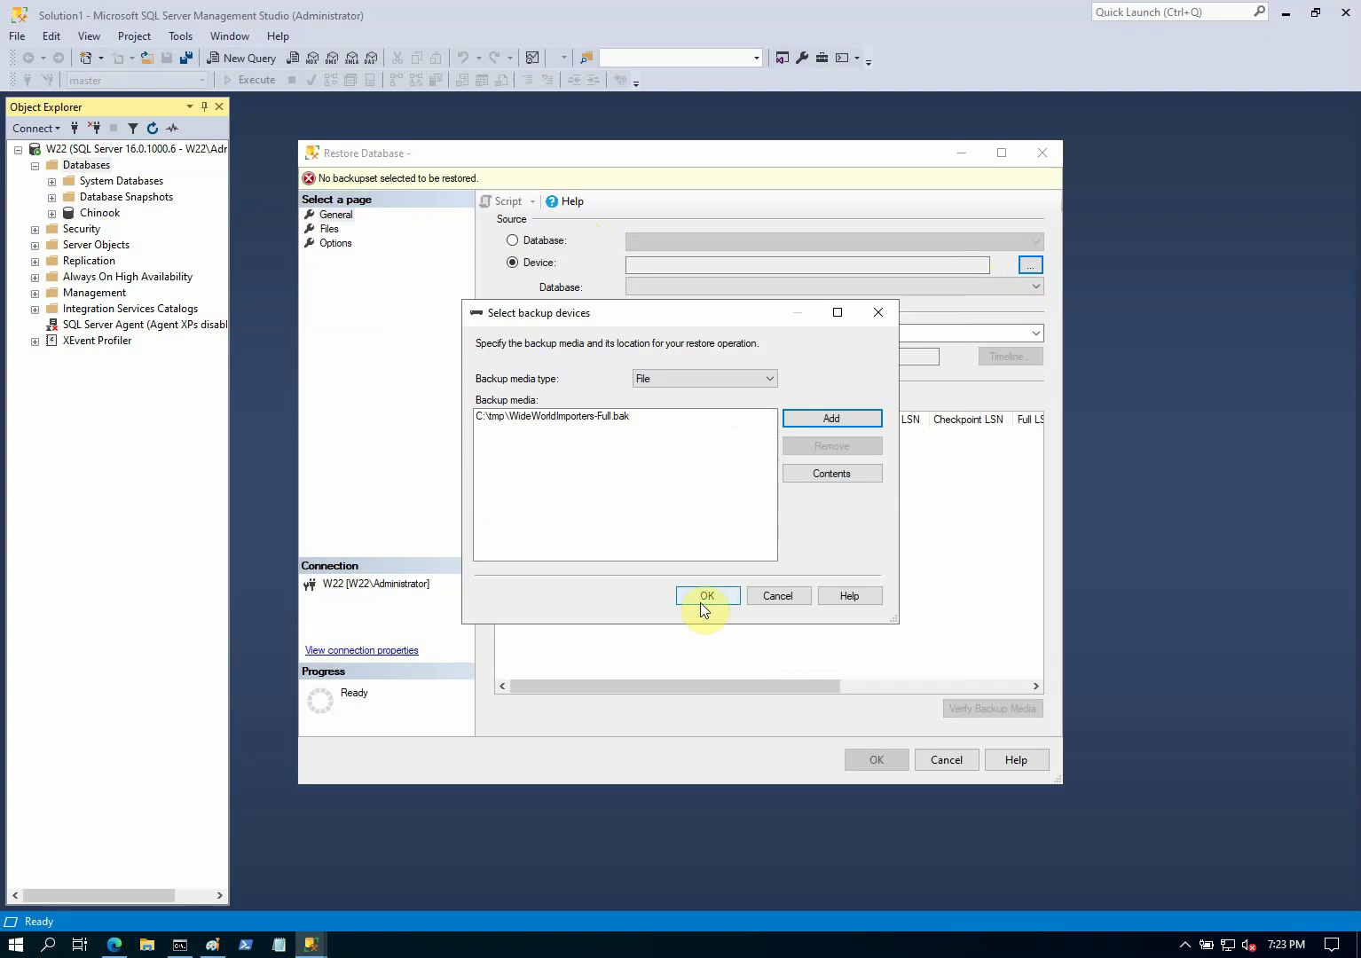
{"action": "left_click", "coordinate": [705, 595]}
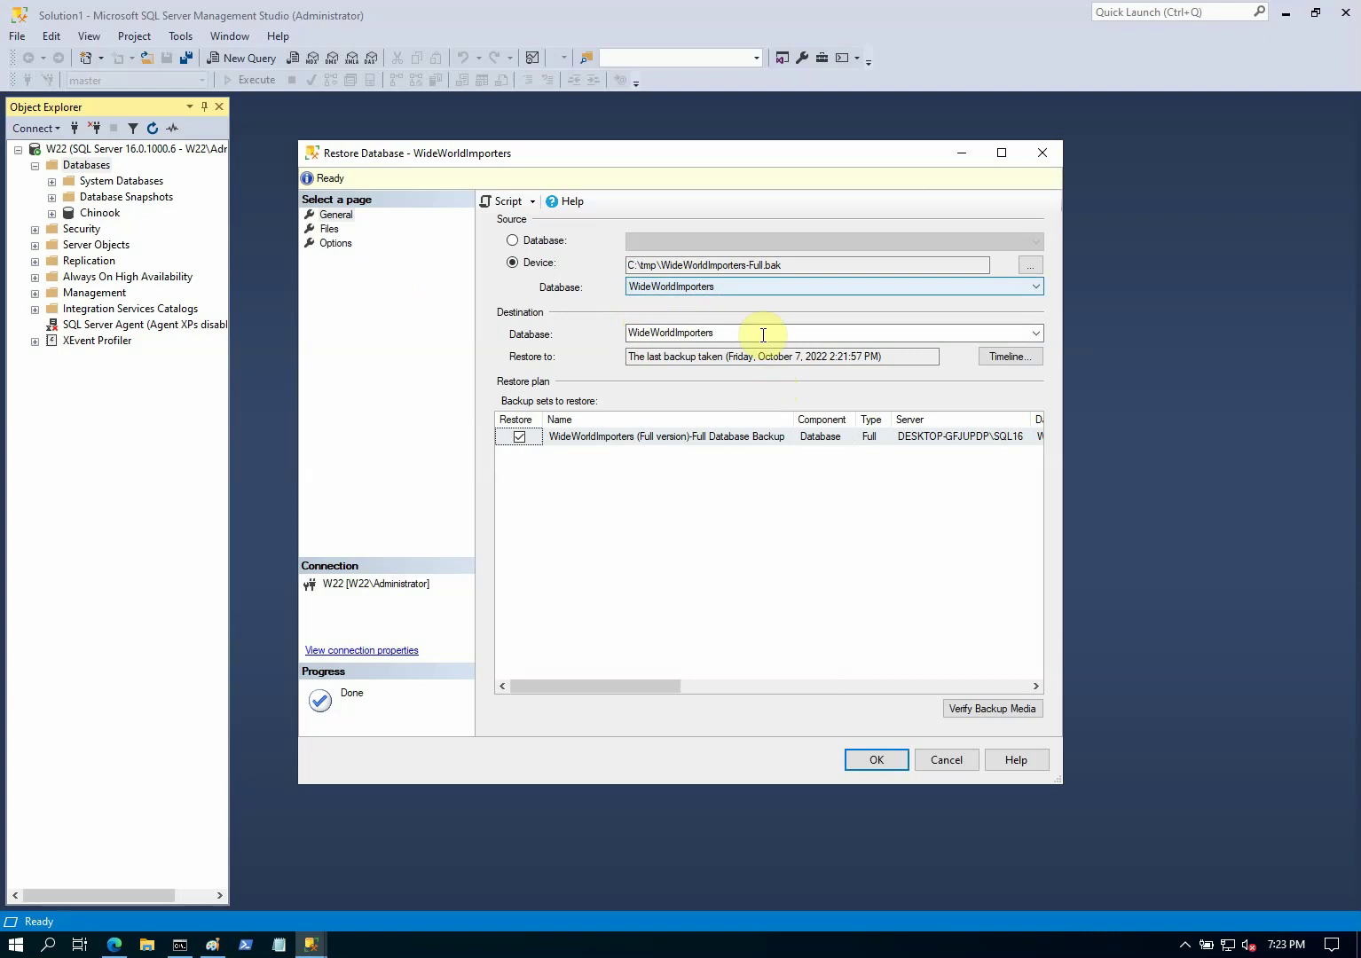
Reposition and widen the Restore Database window to inspect more columns of the backup set.
{"action": "left_click", "coordinate": [554, 173]}
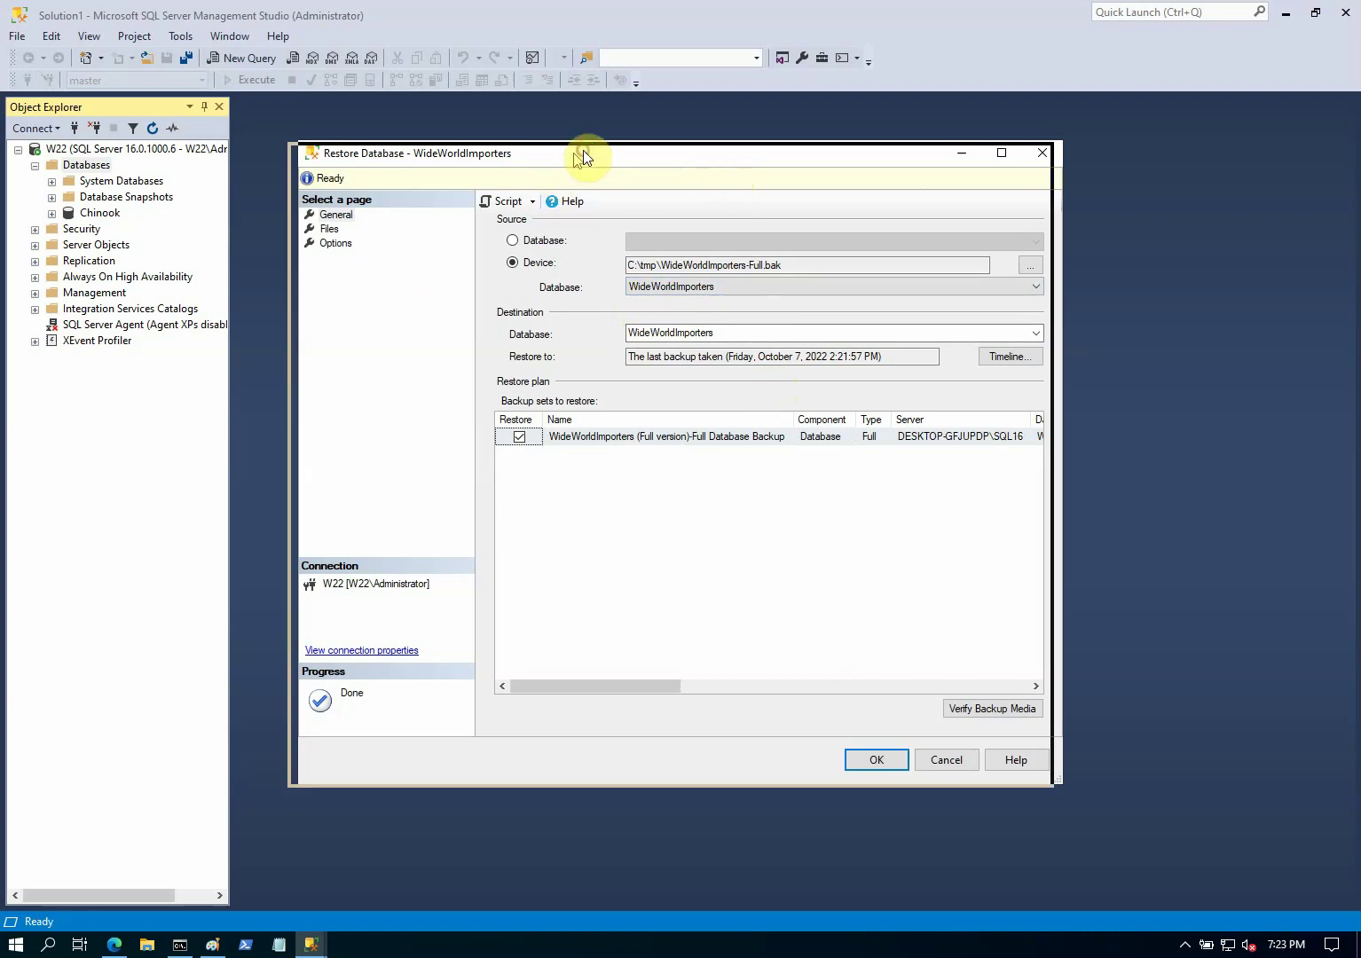
{"action": "left_click_drag", "start_coordinate": [581, 151], "coordinate": [537, 159]}
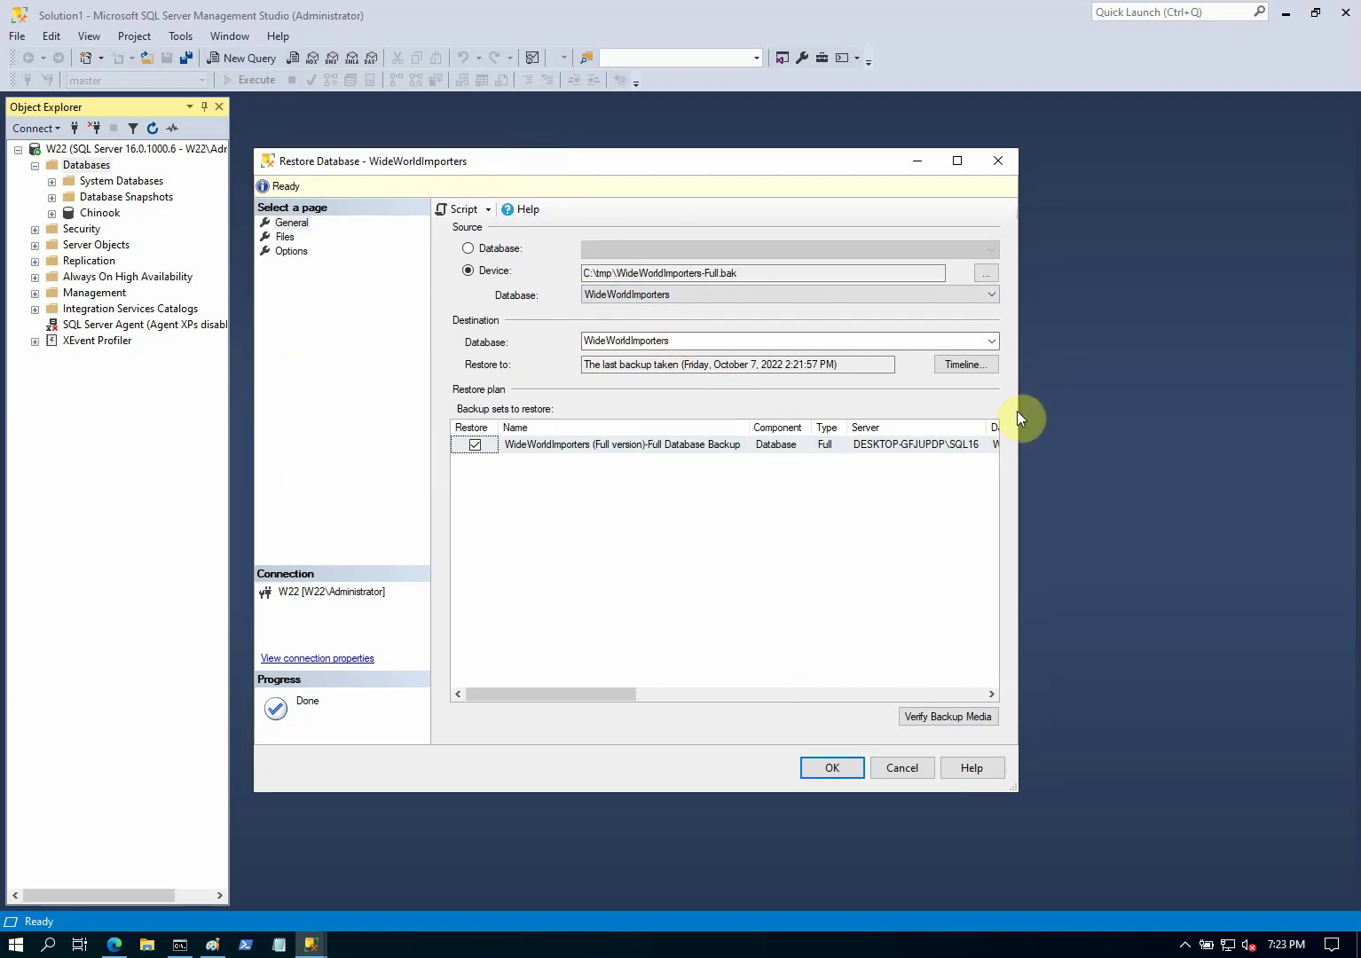
{"action": "left_click_drag", "start_coordinate": [1016, 410], "coordinate": [1219, 403]}
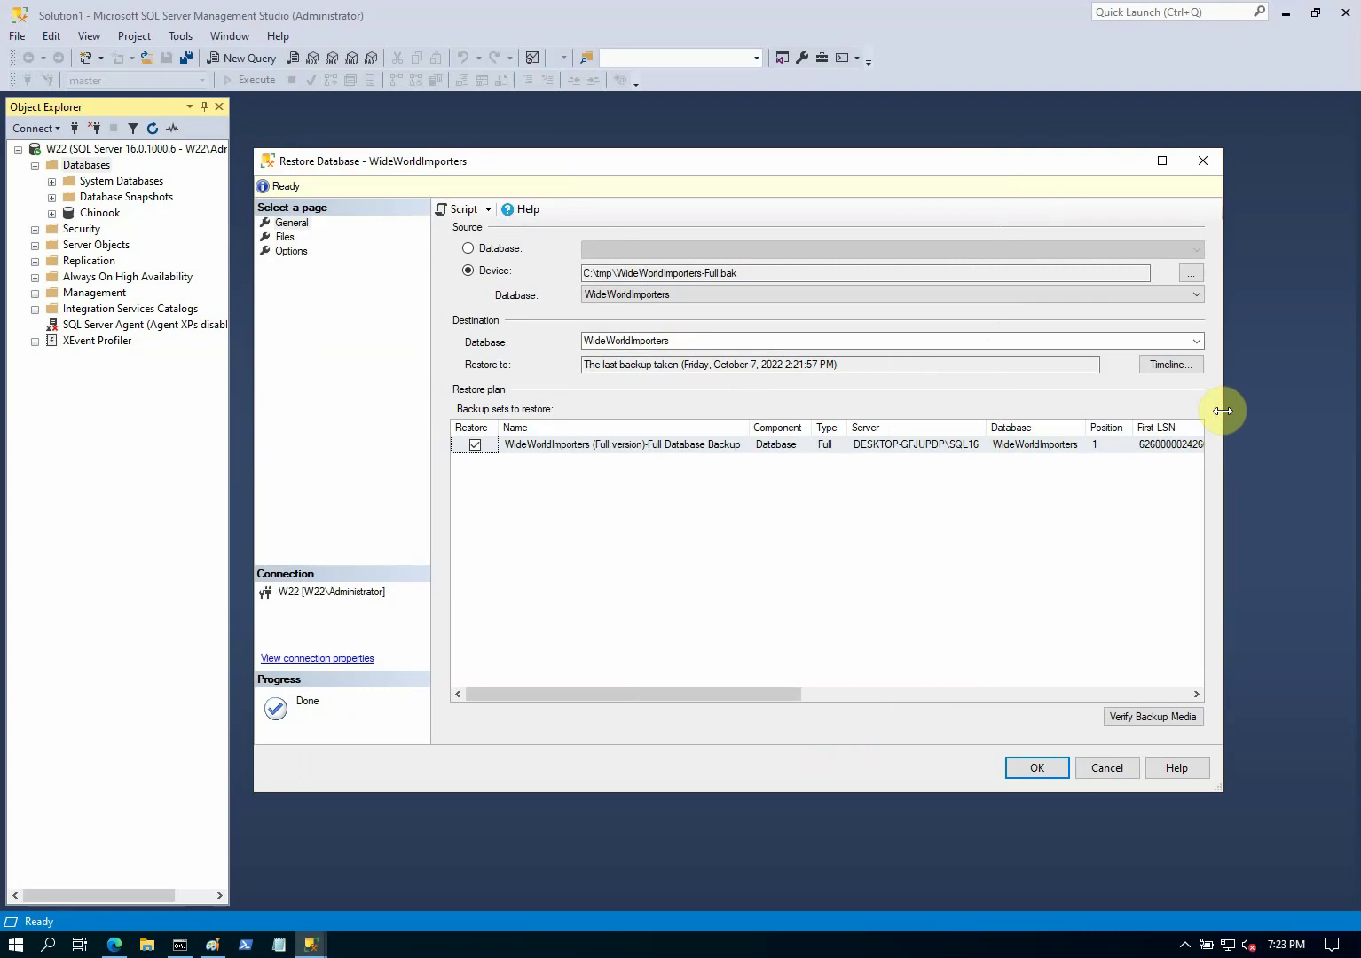
{"action": "left_click_drag", "start_coordinate": [877, 170], "coordinate": [736, 178]}
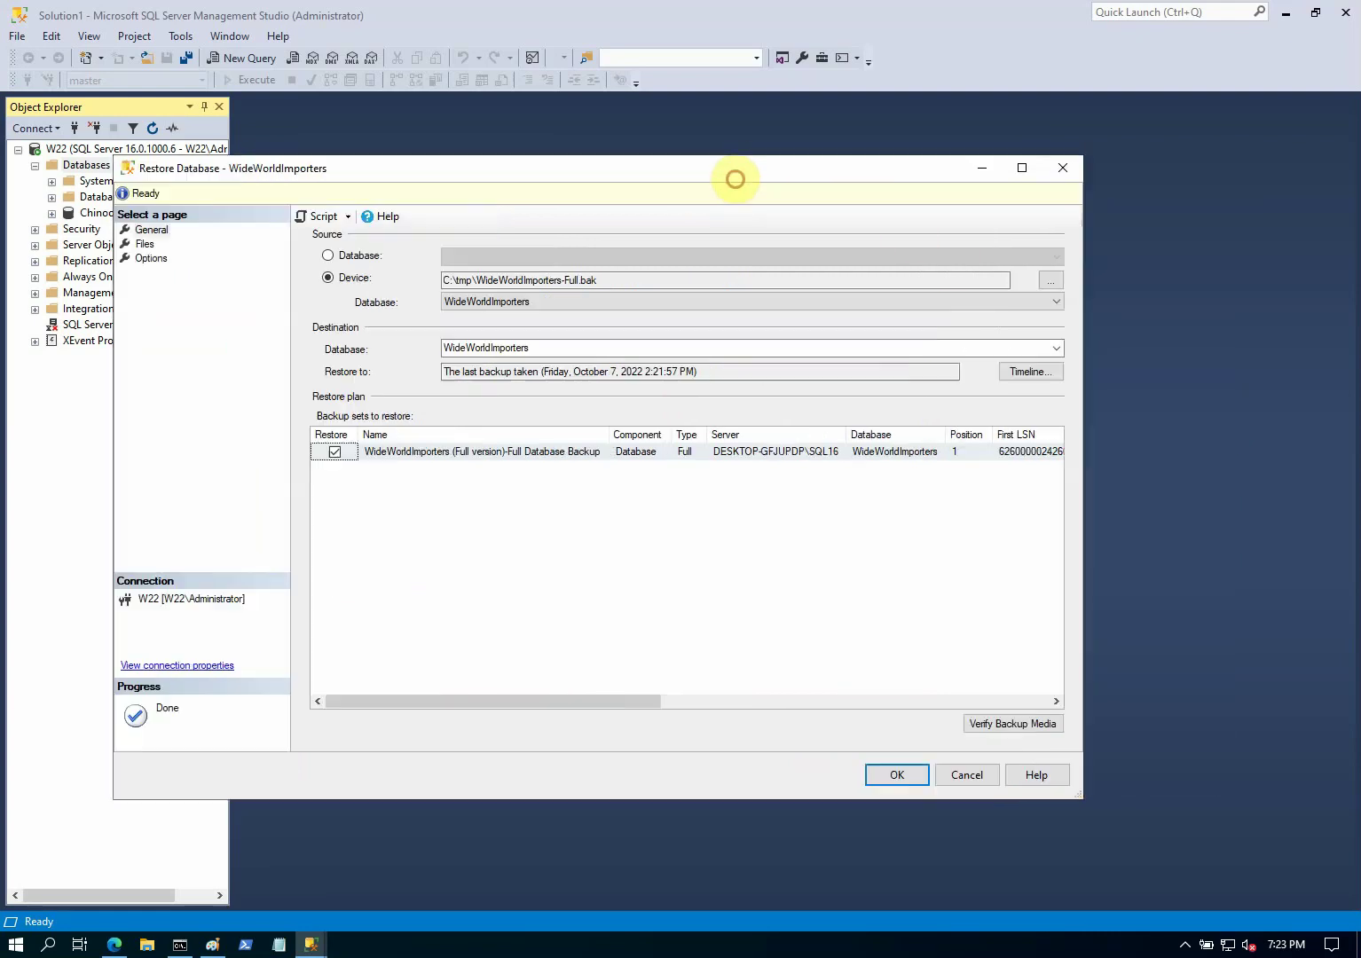
{"action": "left_click_drag", "start_coordinate": [1083, 405], "coordinate": [1246, 407]}
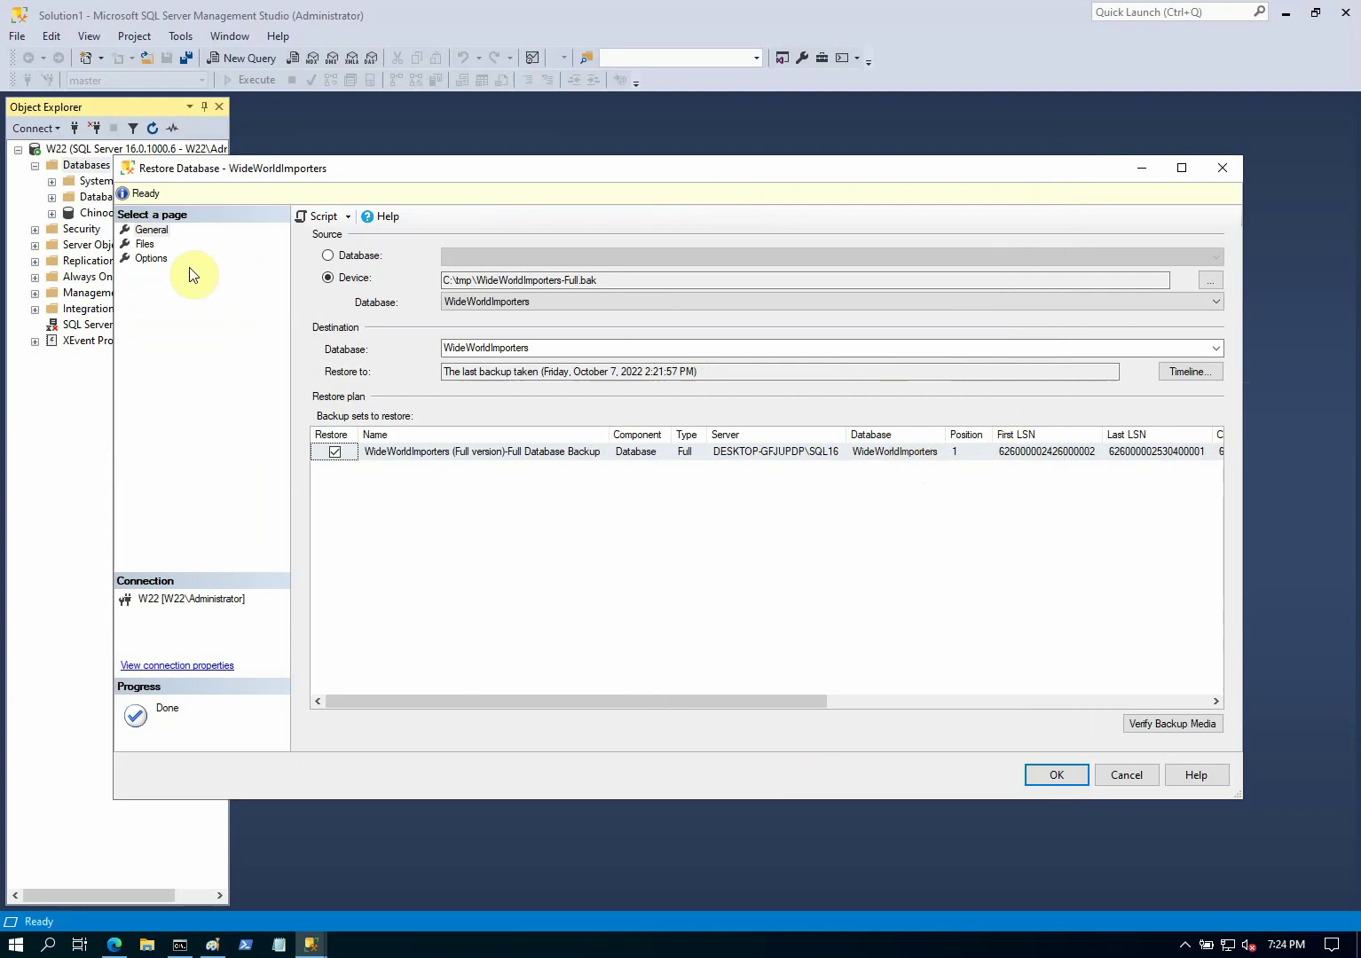
Examine the restore's file relocation list, widening its columns to read the logical names, original file names and Restore As paths in full.
{"action": "left_click", "coordinate": [145, 244]}
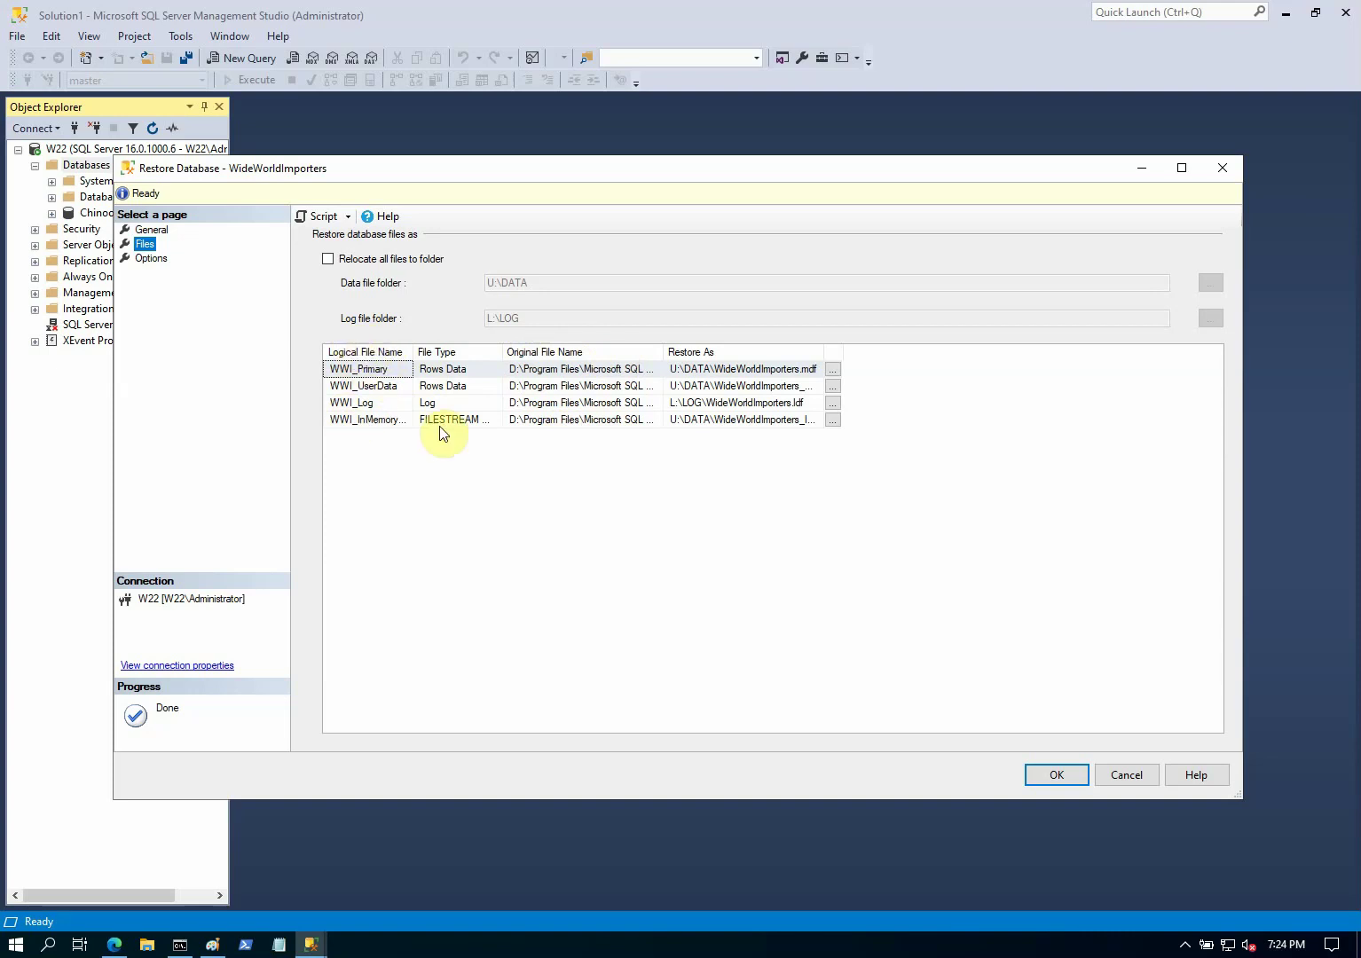
{"action": "left_click_drag", "start_coordinate": [662, 350], "coordinate": [975, 347]}
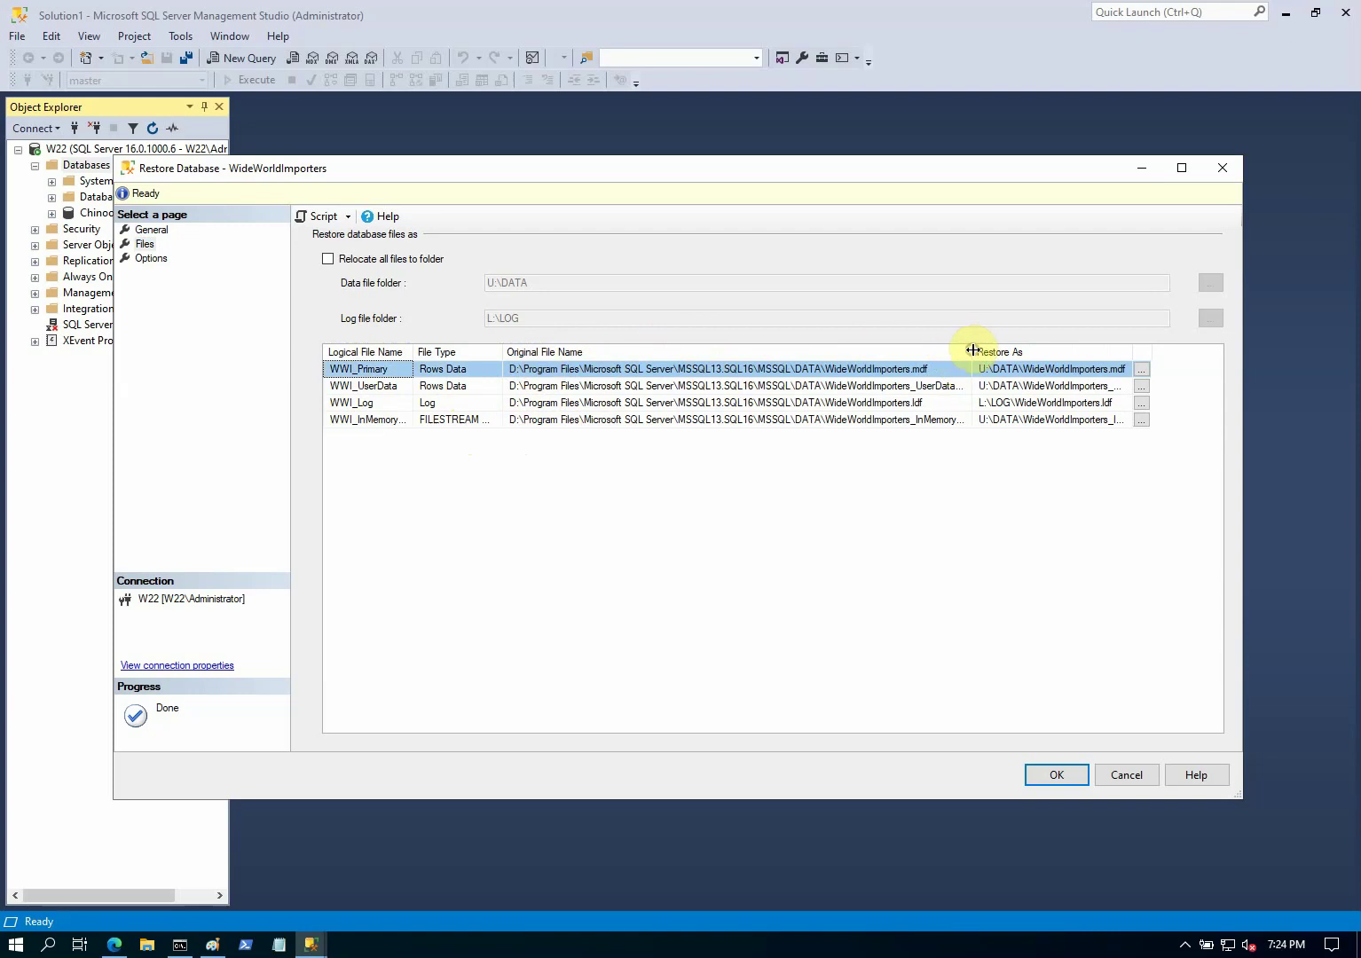
{"action": "left_click_drag", "start_coordinate": [973, 349], "coordinate": [971, 350]}
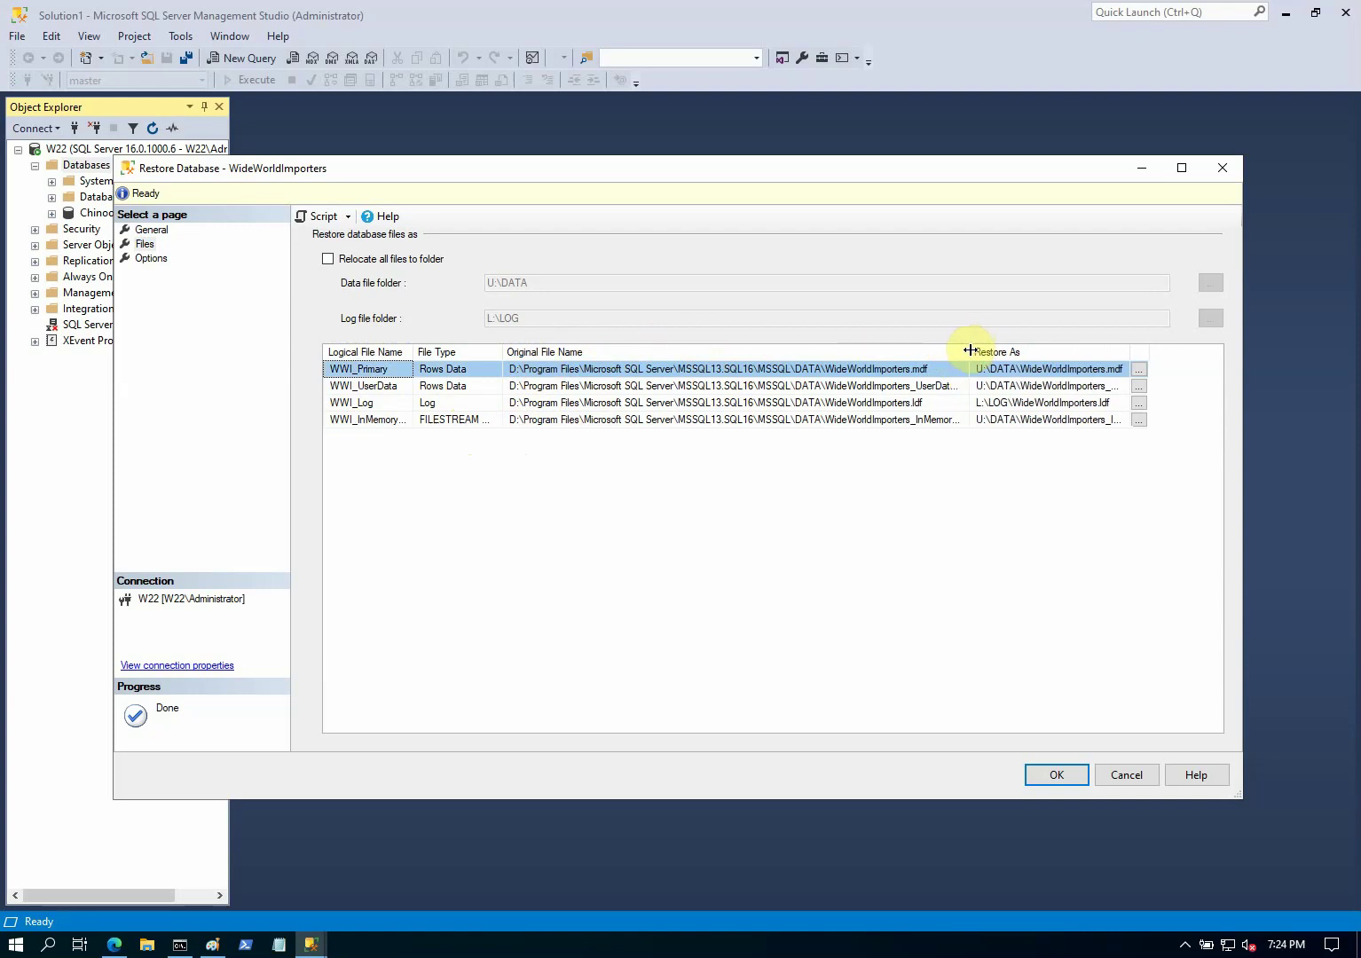
{"action": "left_click_drag", "start_coordinate": [970, 350], "coordinate": [691, 352]}
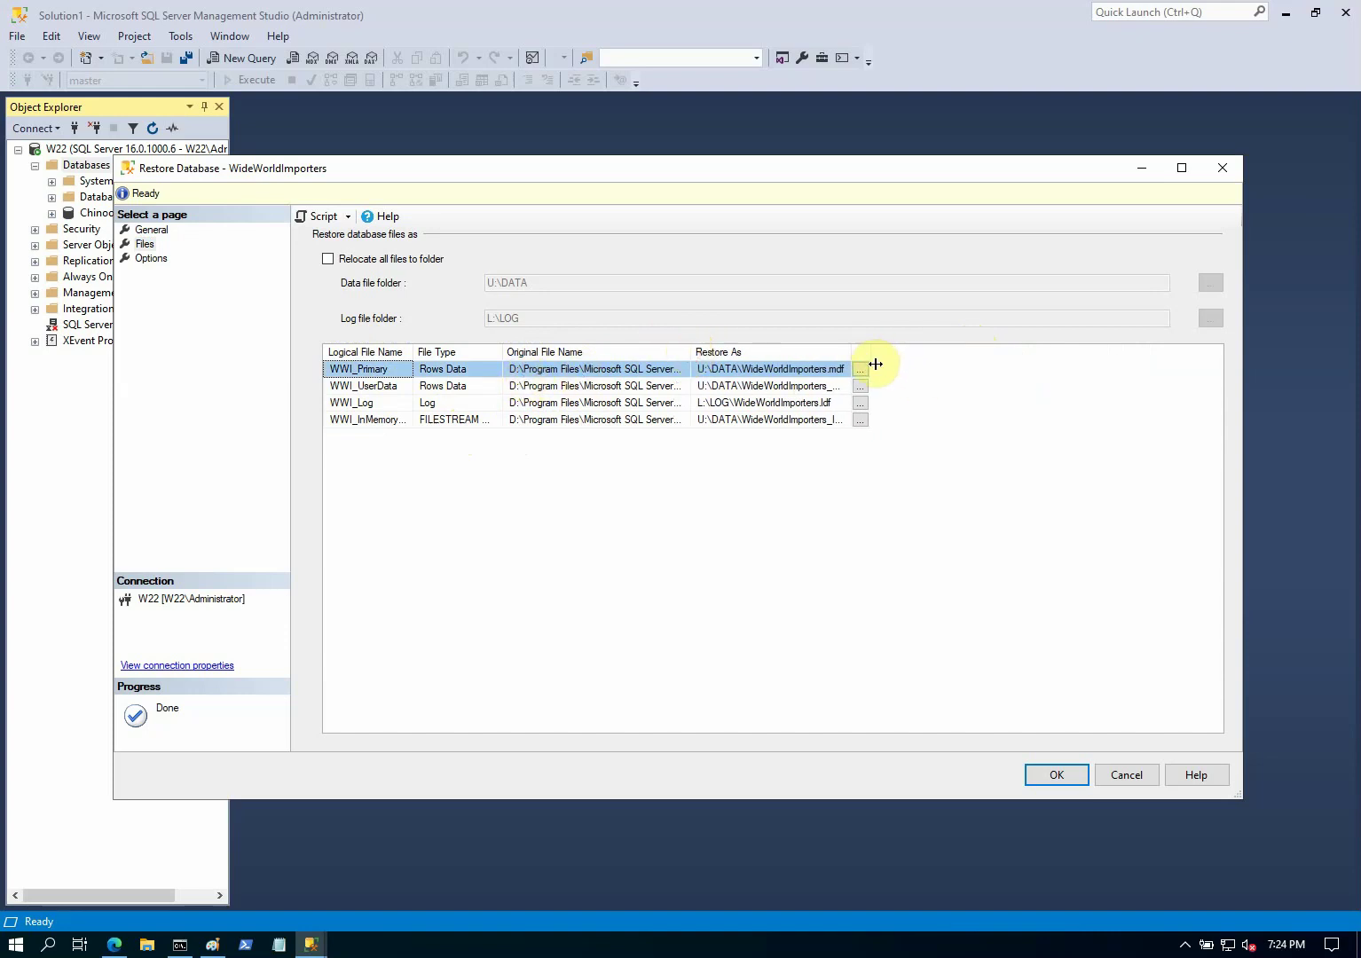
{"action": "left_click_drag", "start_coordinate": [875, 363], "coordinate": [990, 353]}
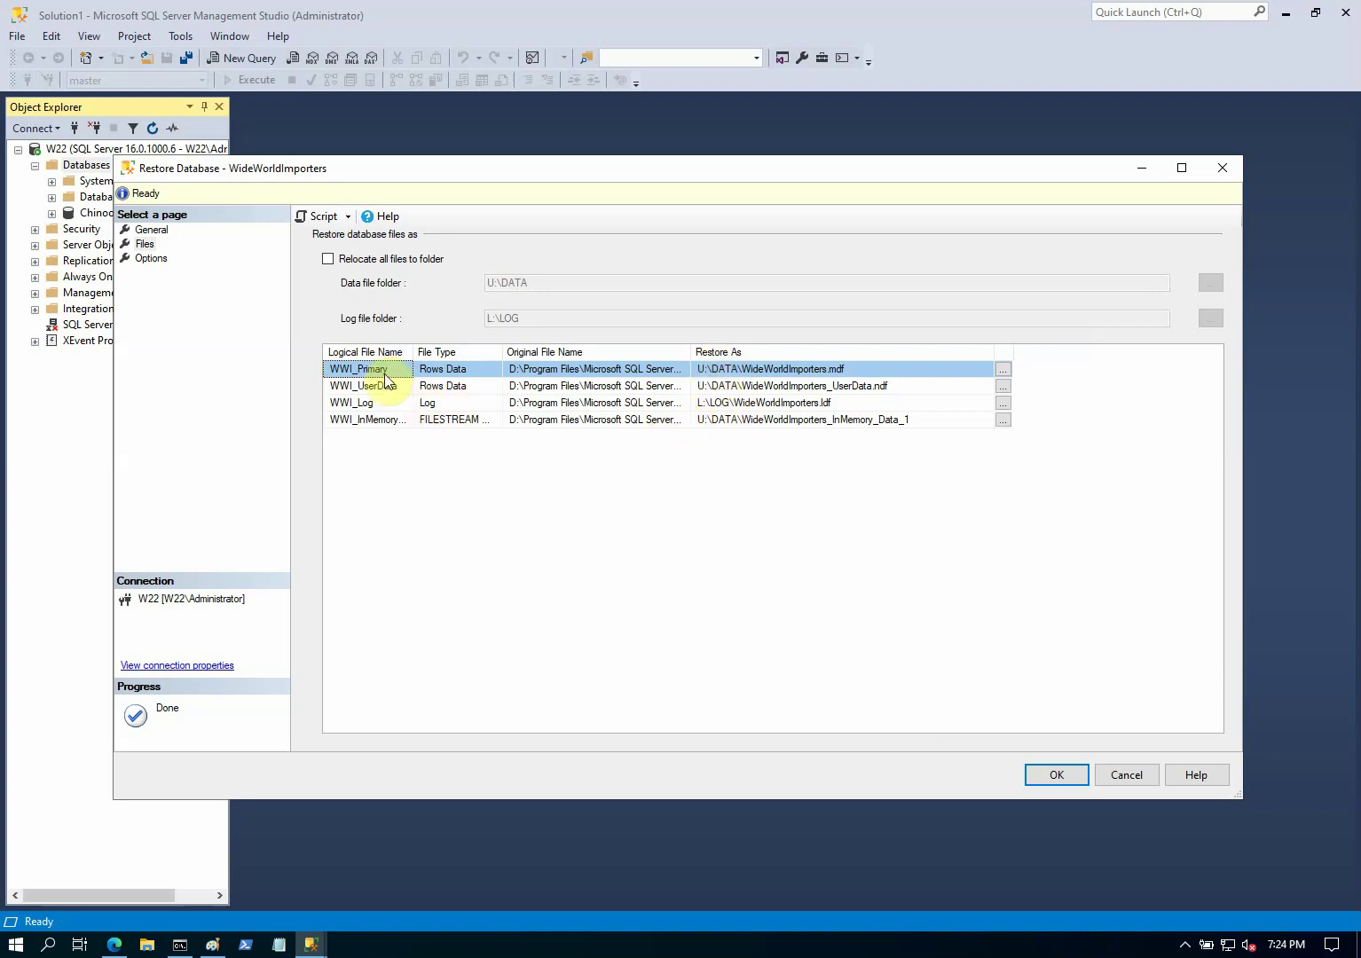
{"action": "left_click_drag", "start_coordinate": [414, 351], "coordinate": [465, 346]}
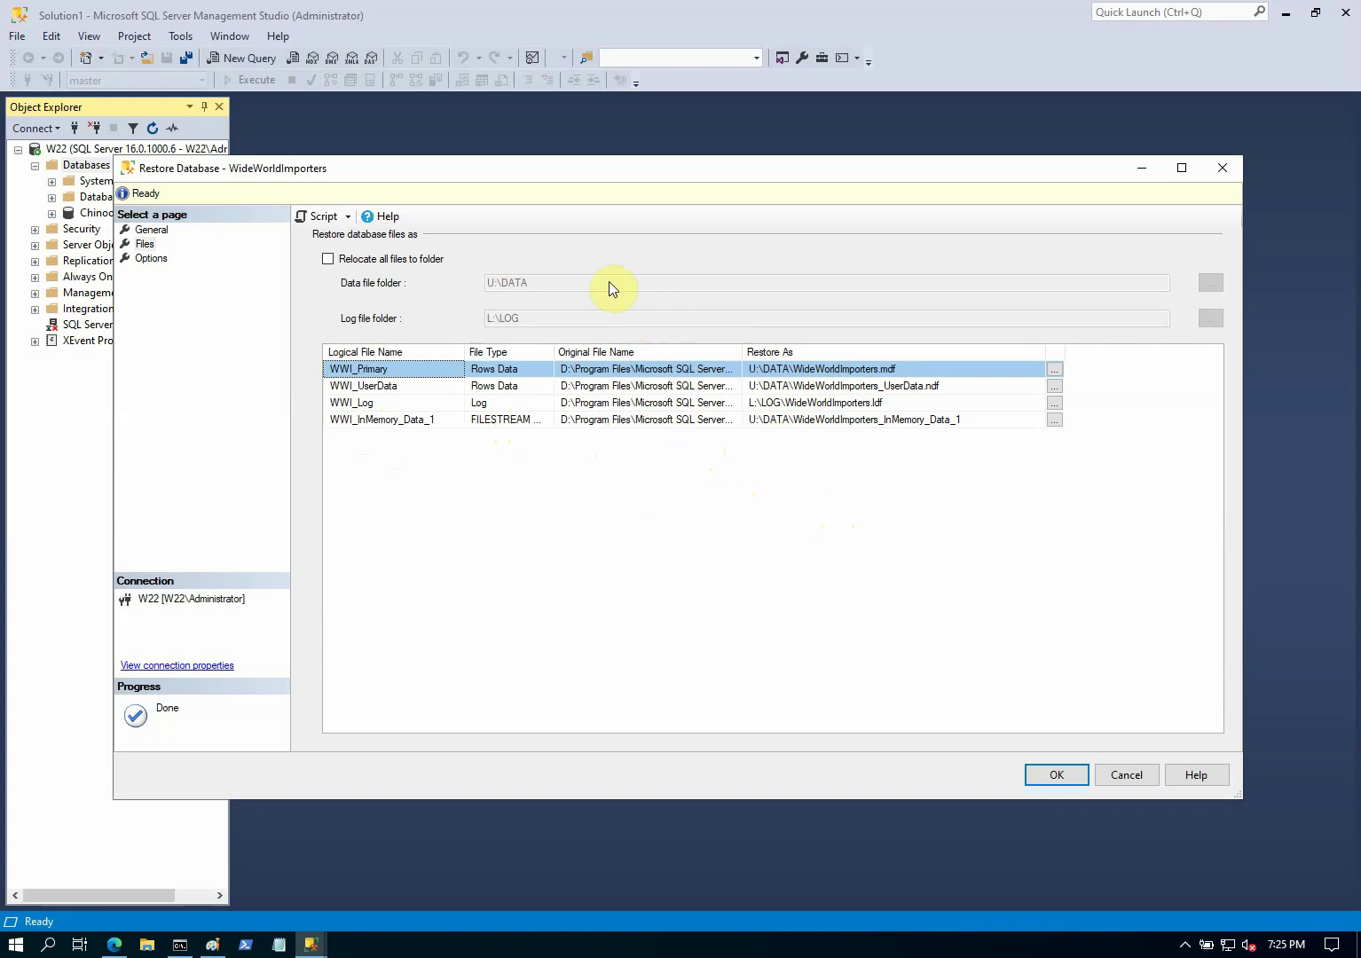
Generate the restore script in a query window, minimize the restore dialog and inspect the statement's FROM DISK and WITH clauses.
{"action": "left_click", "coordinate": [324, 221]}
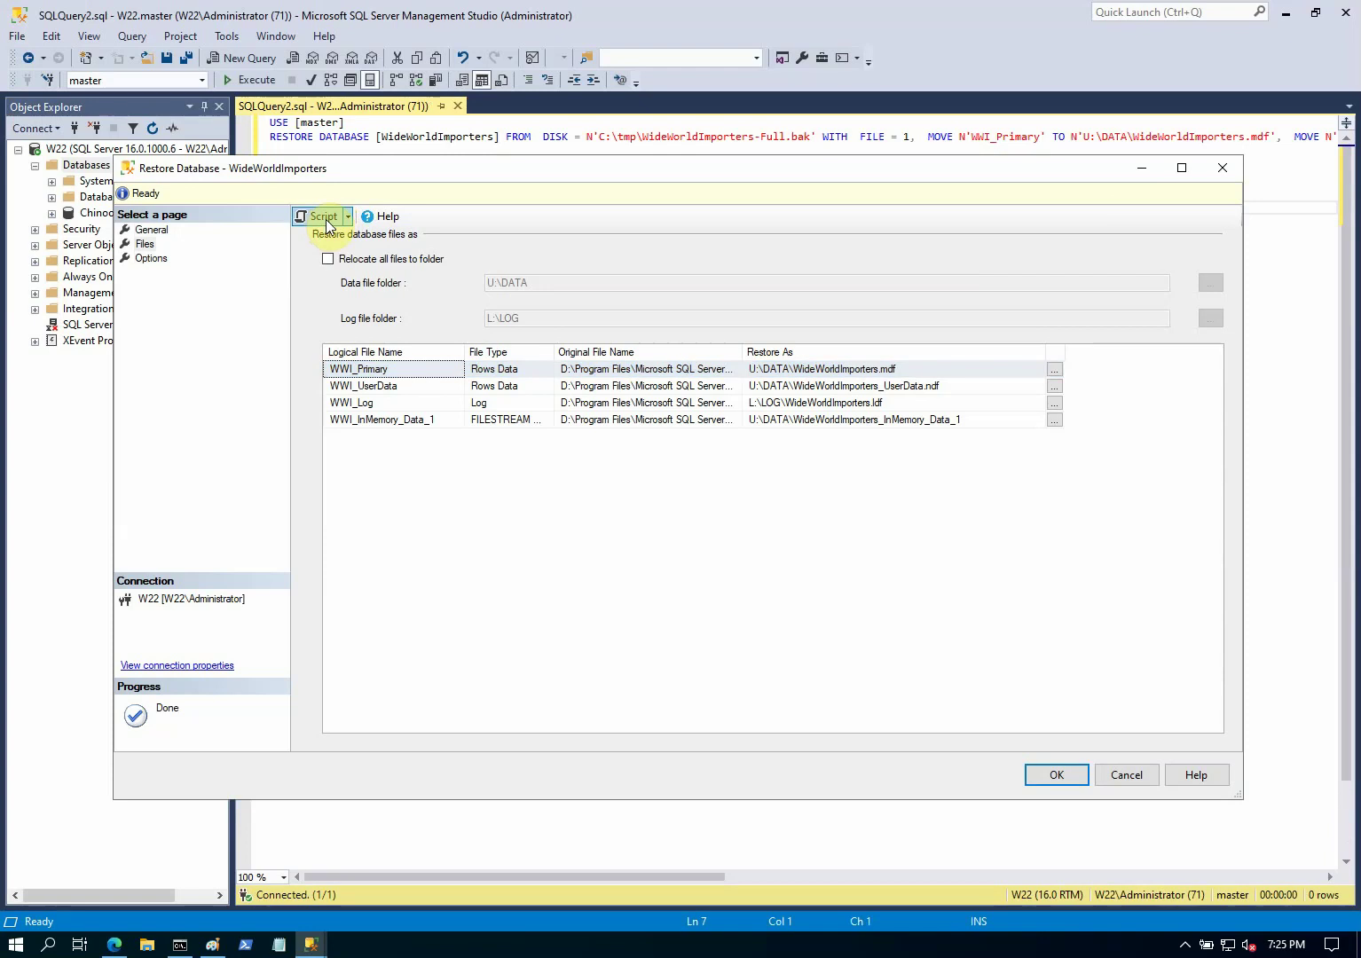
{"action": "left_click", "coordinate": [1141, 169]}
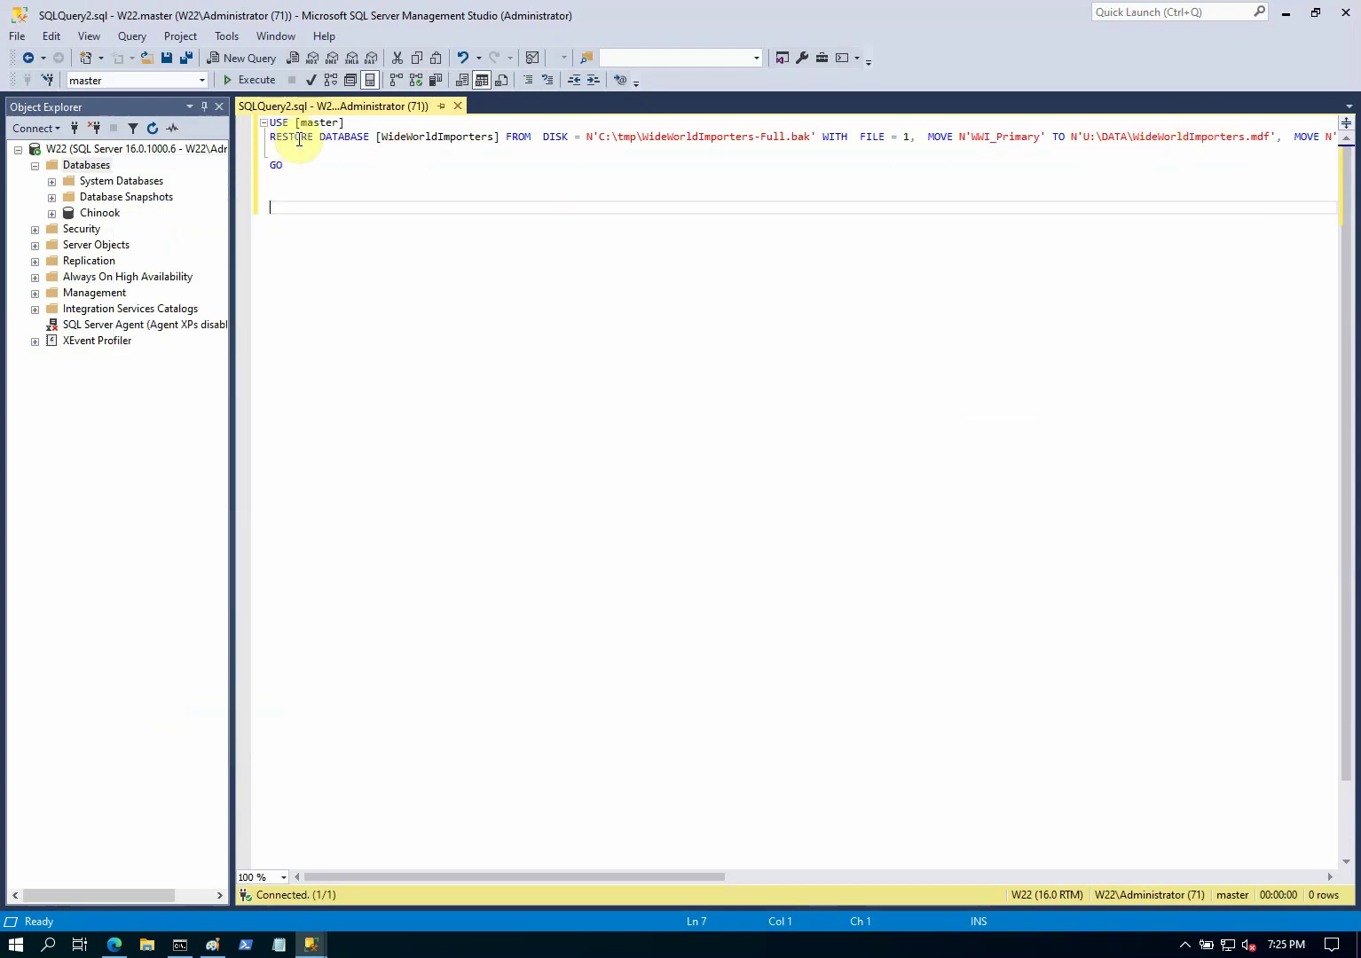
{"action": "left_click", "coordinate": [540, 136]}
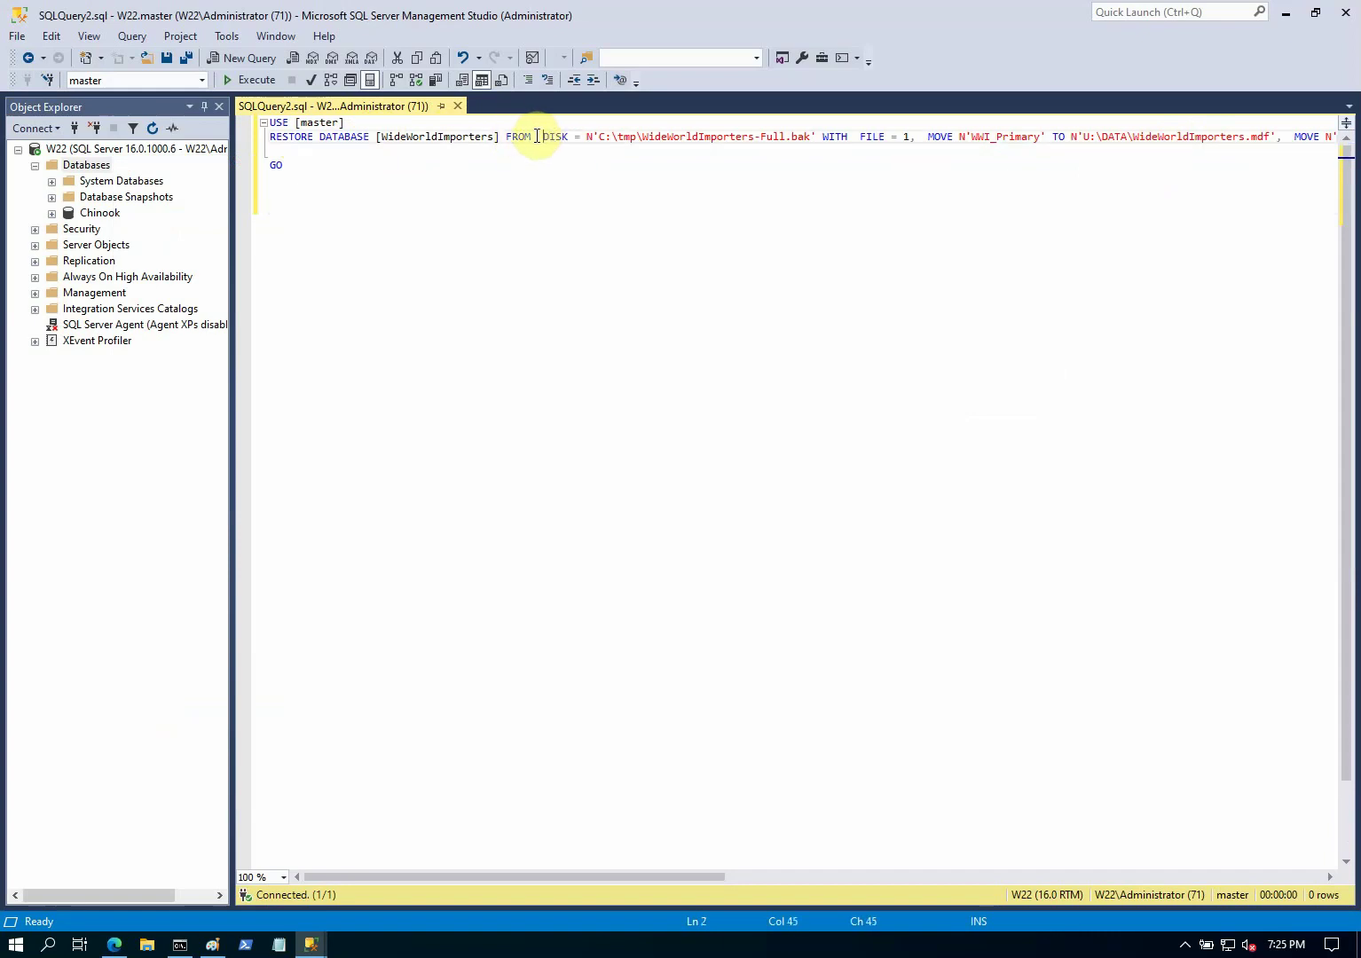
{"action": "left_click", "coordinate": [824, 137]}
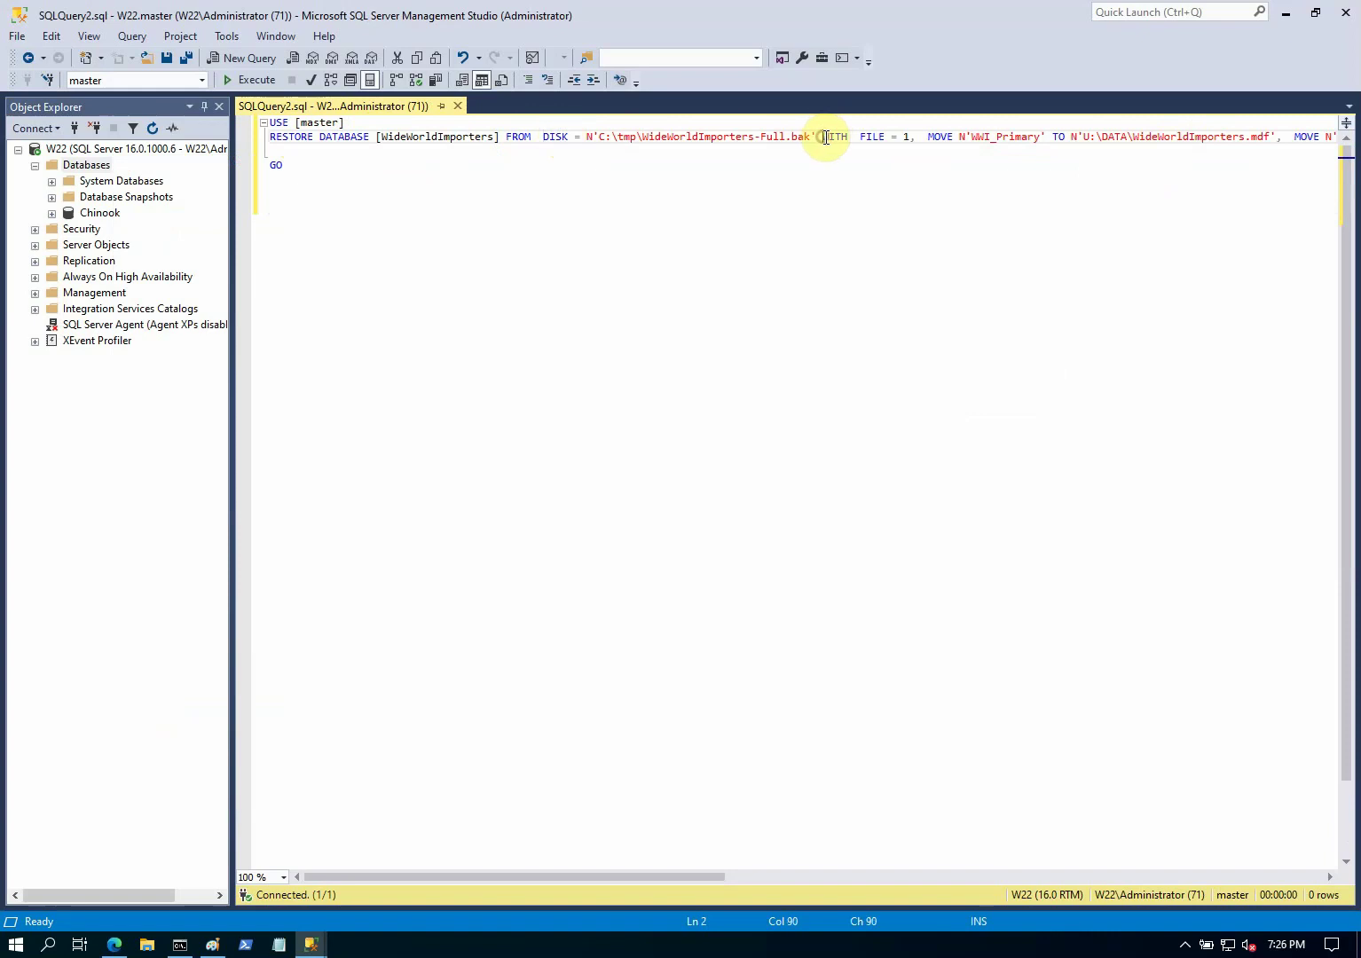
Put the MOVE clauses for WWI_Primary, WWI_UserData, WWI_Log and WWI_InMemory_Data_1 each on a separate line of the restore script.
{"action": "left_click", "coordinate": [925, 137]}
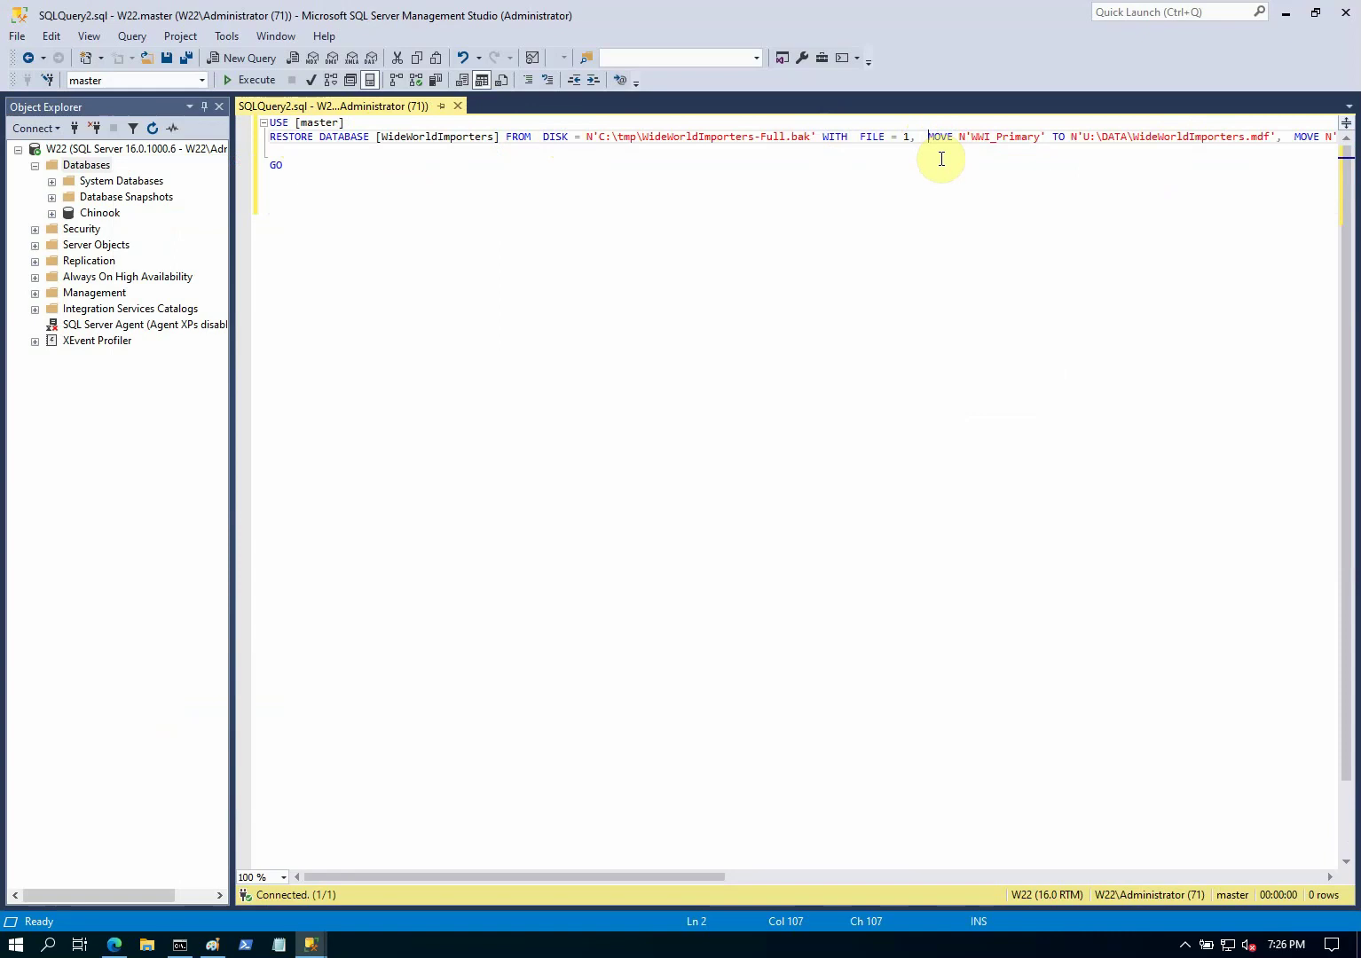
{"action": "key", "text": "Return"}
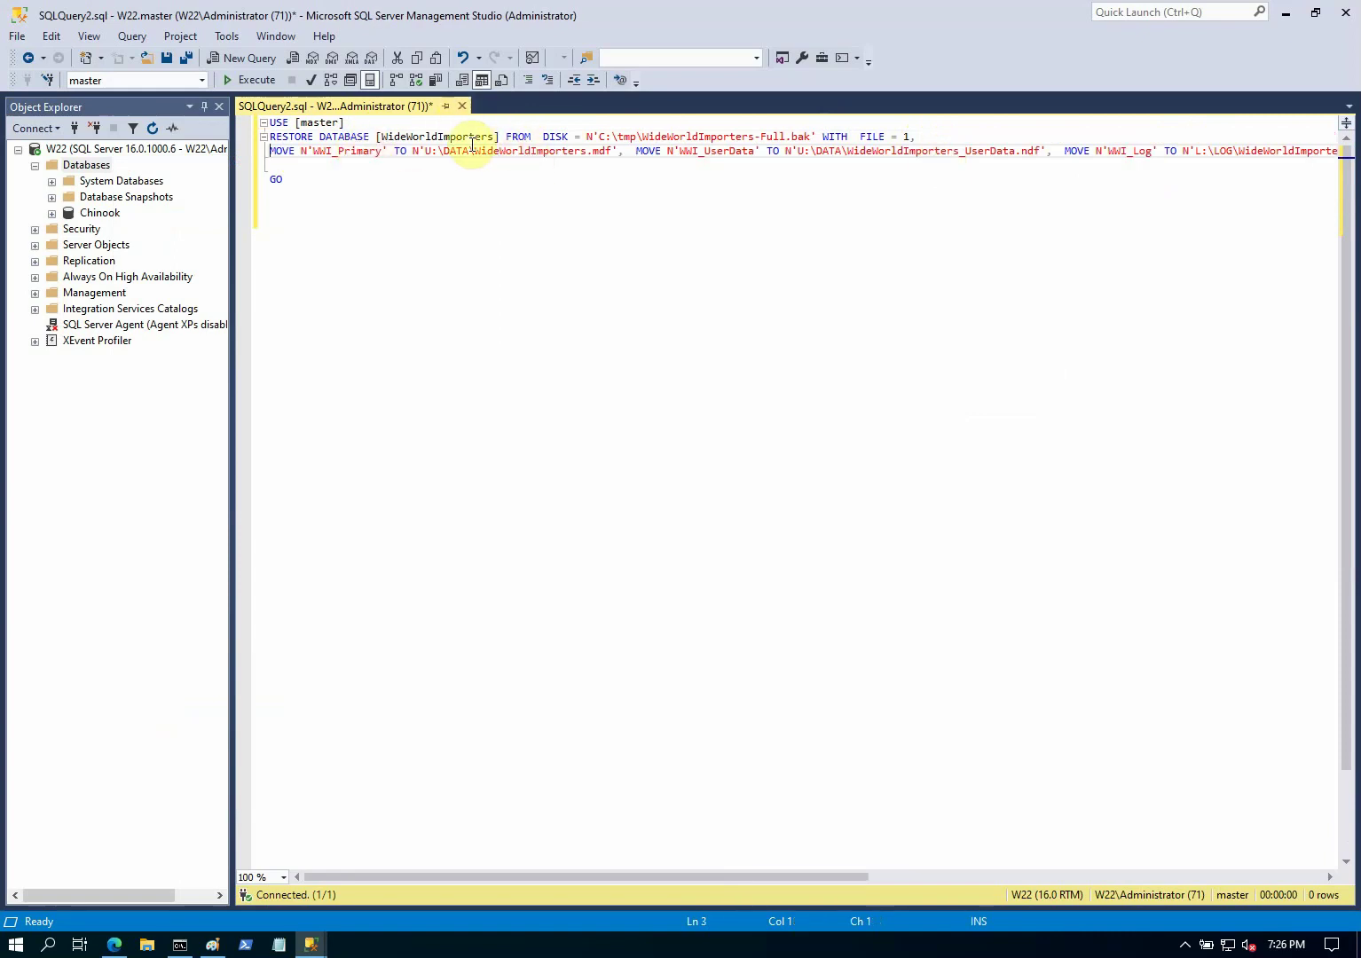
{"action": "left_click", "coordinate": [636, 152]}
{"action": "key", "text": "Return"}
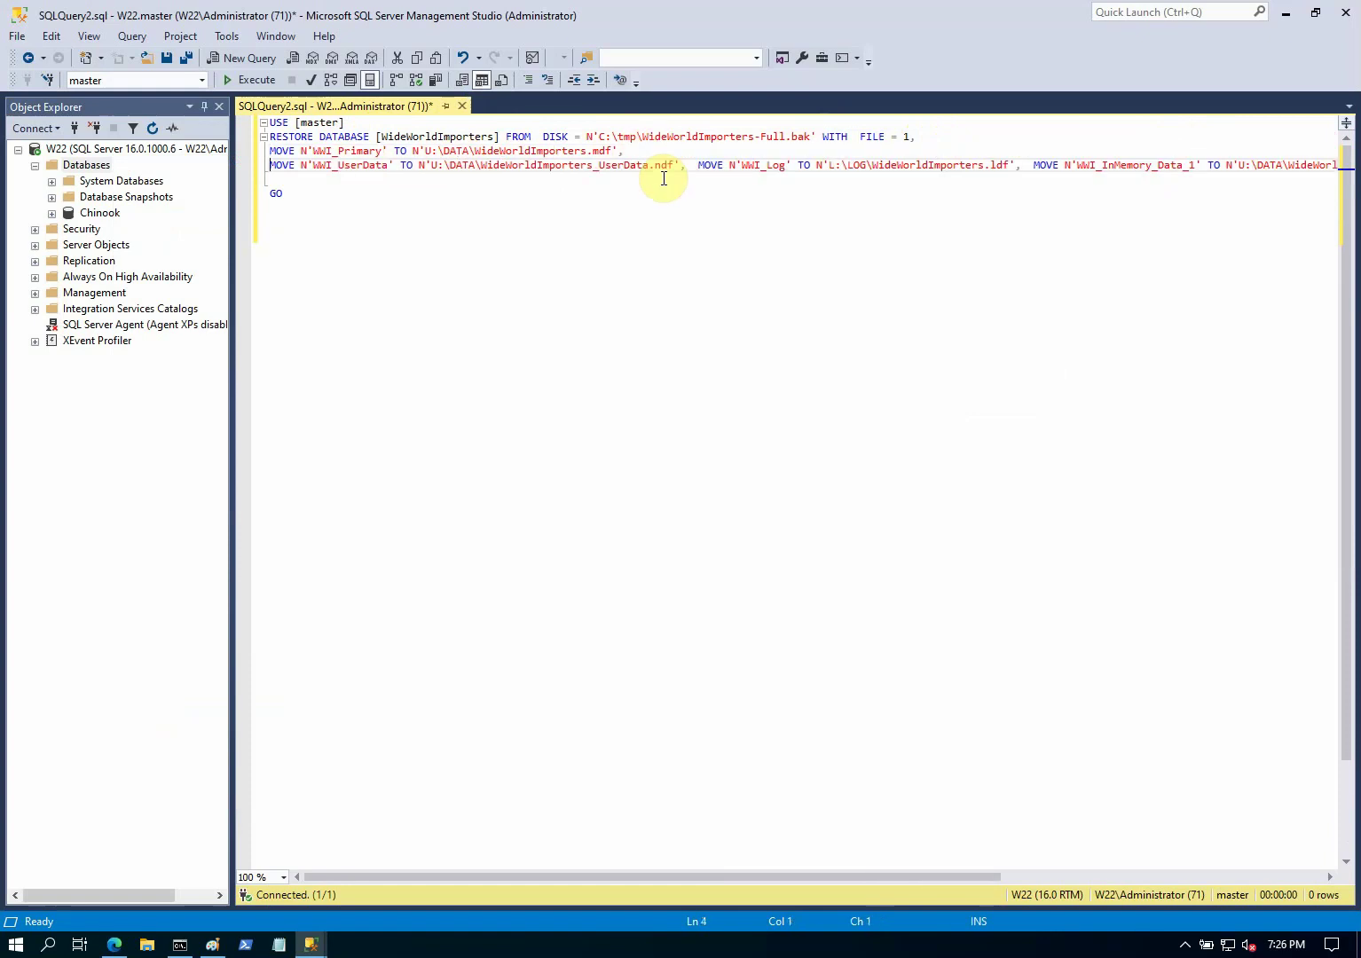
{"action": "left_click", "coordinate": [697, 174]}
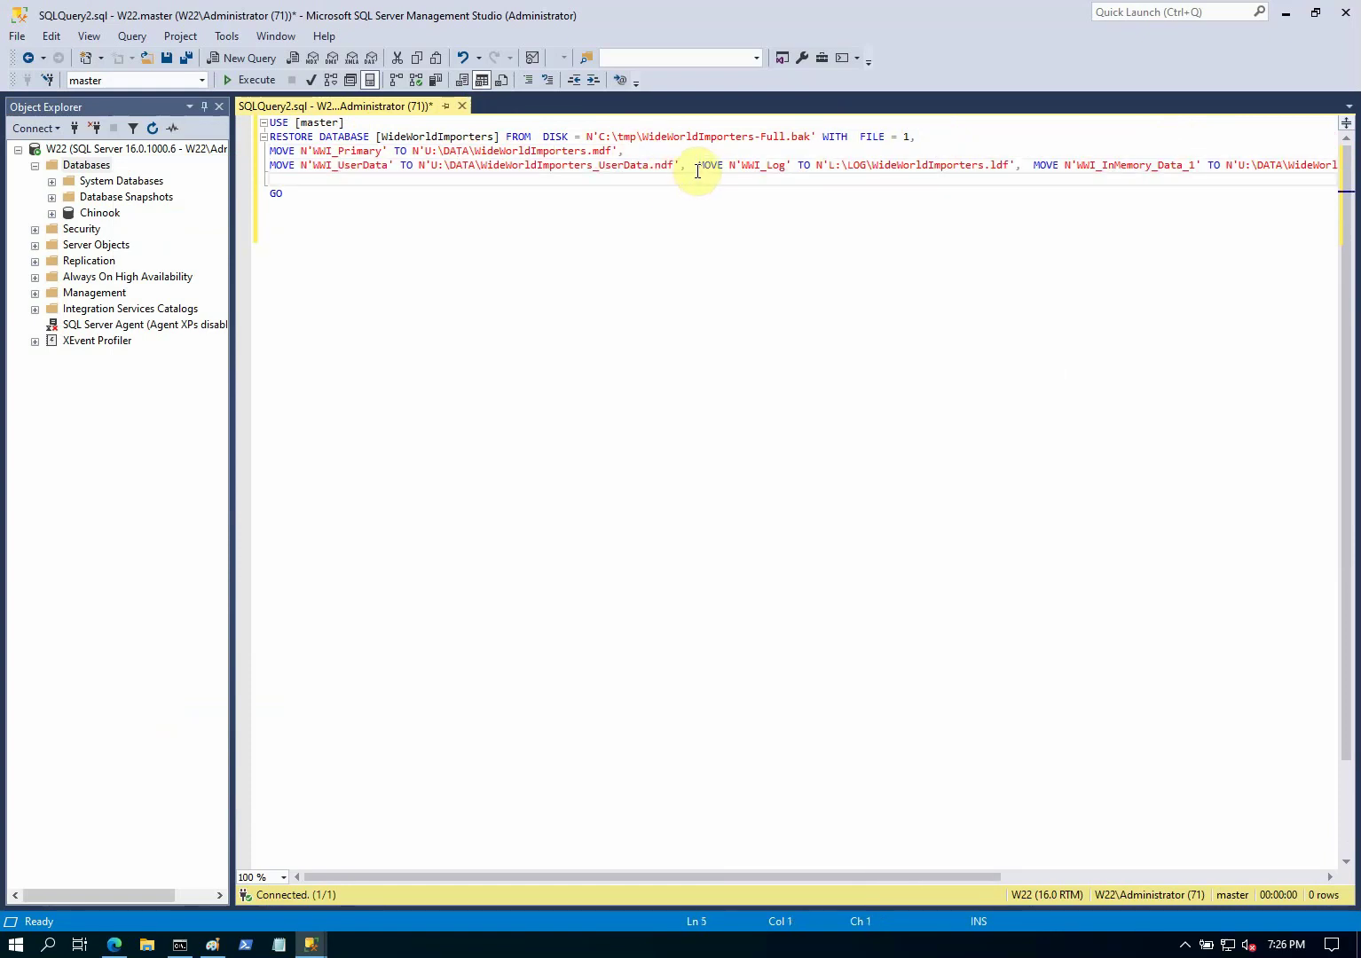
{"action": "left_click", "coordinate": [697, 168]}
{"action": "key", "text": "Return"}
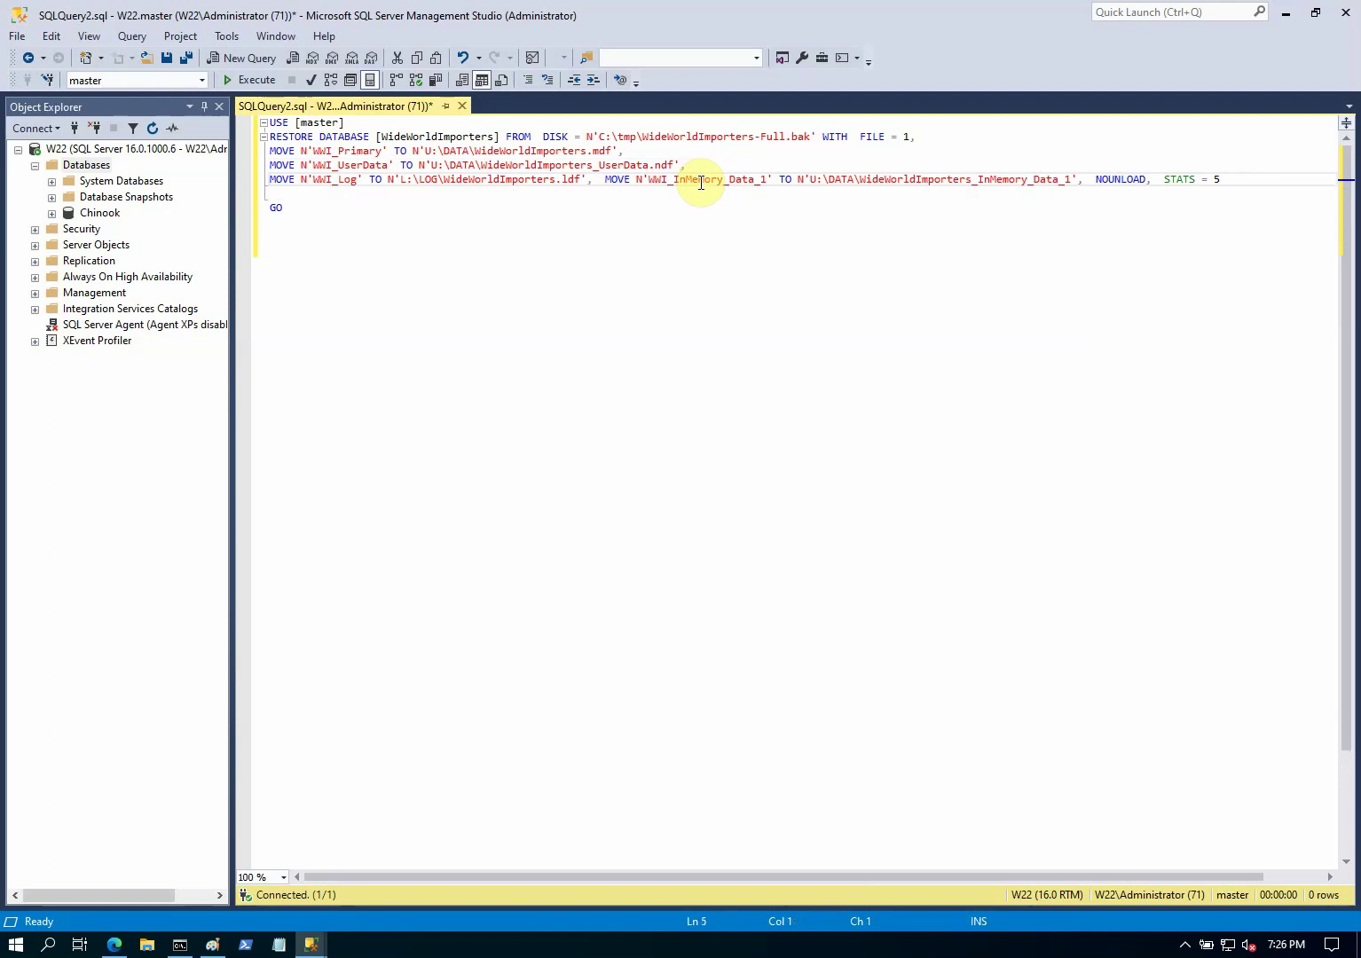
{"action": "left_click", "coordinate": [604, 177]}
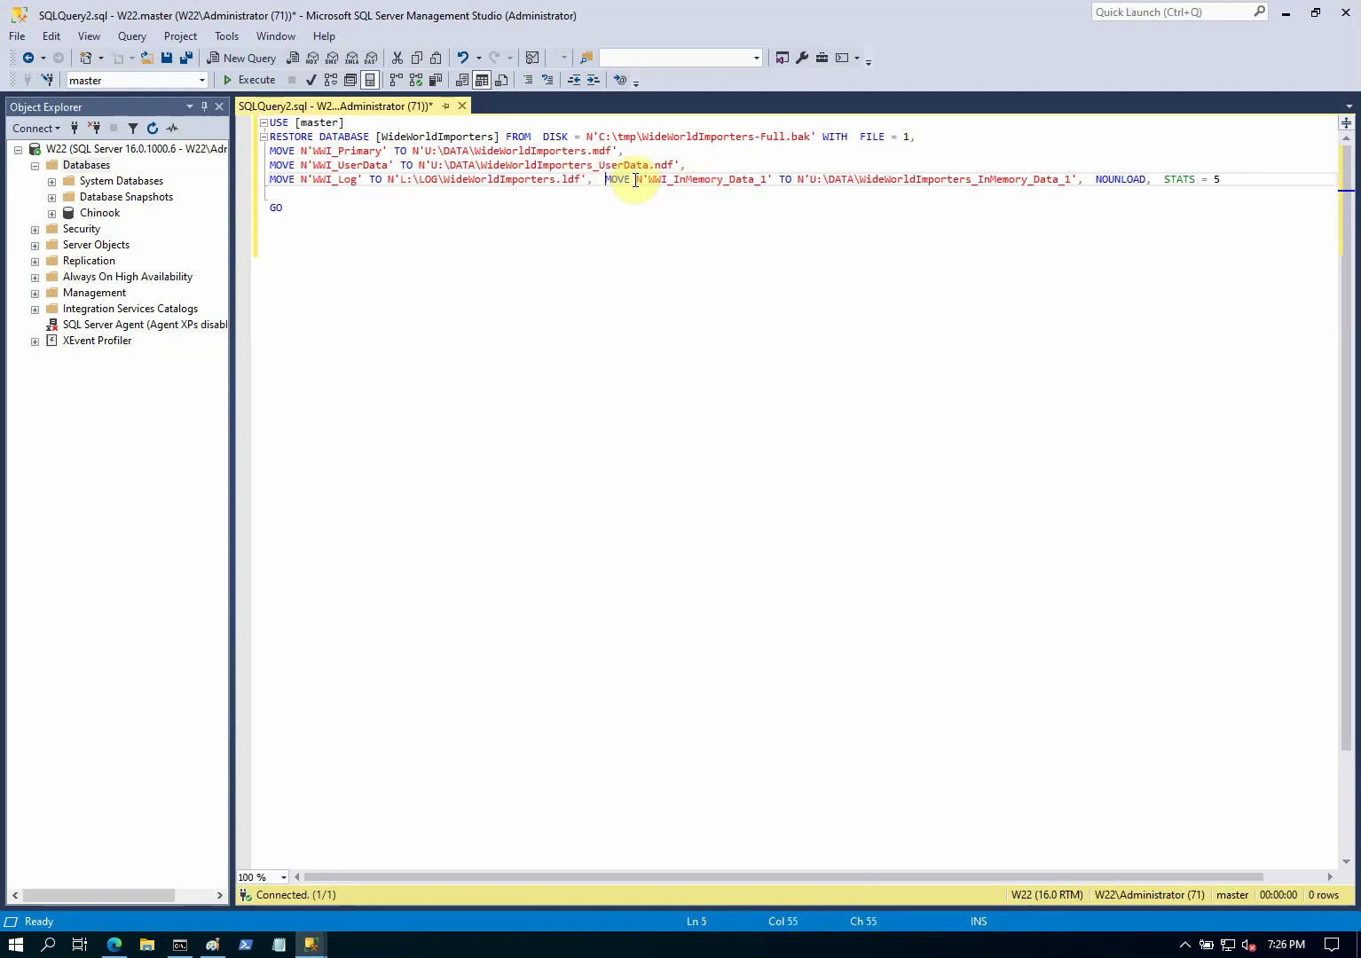
{"action": "key", "text": "Return"}
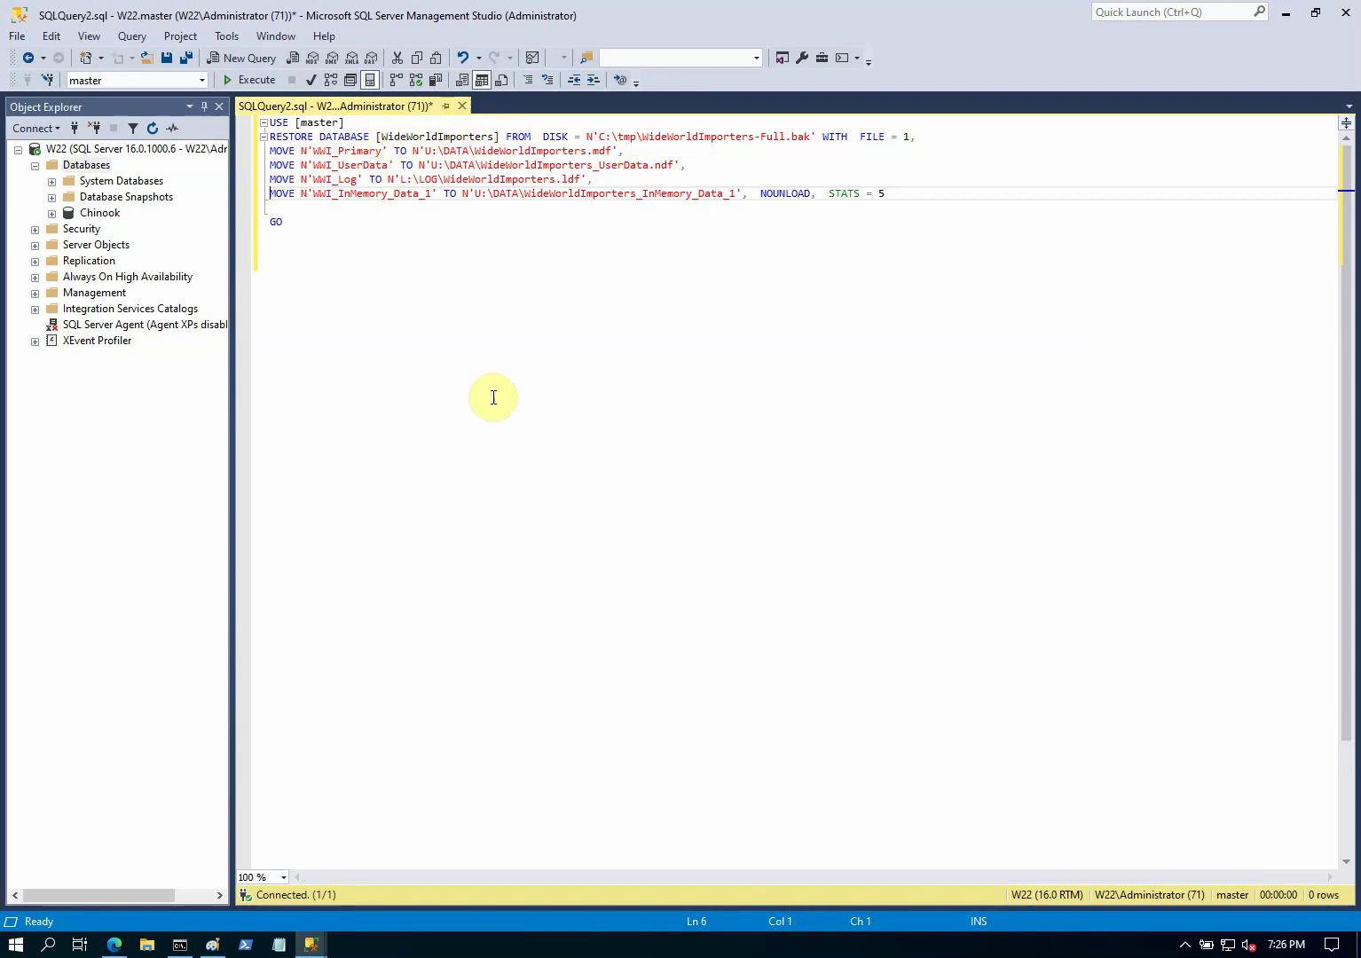
{"action": "mouse_move", "coordinate": [310, 943]}
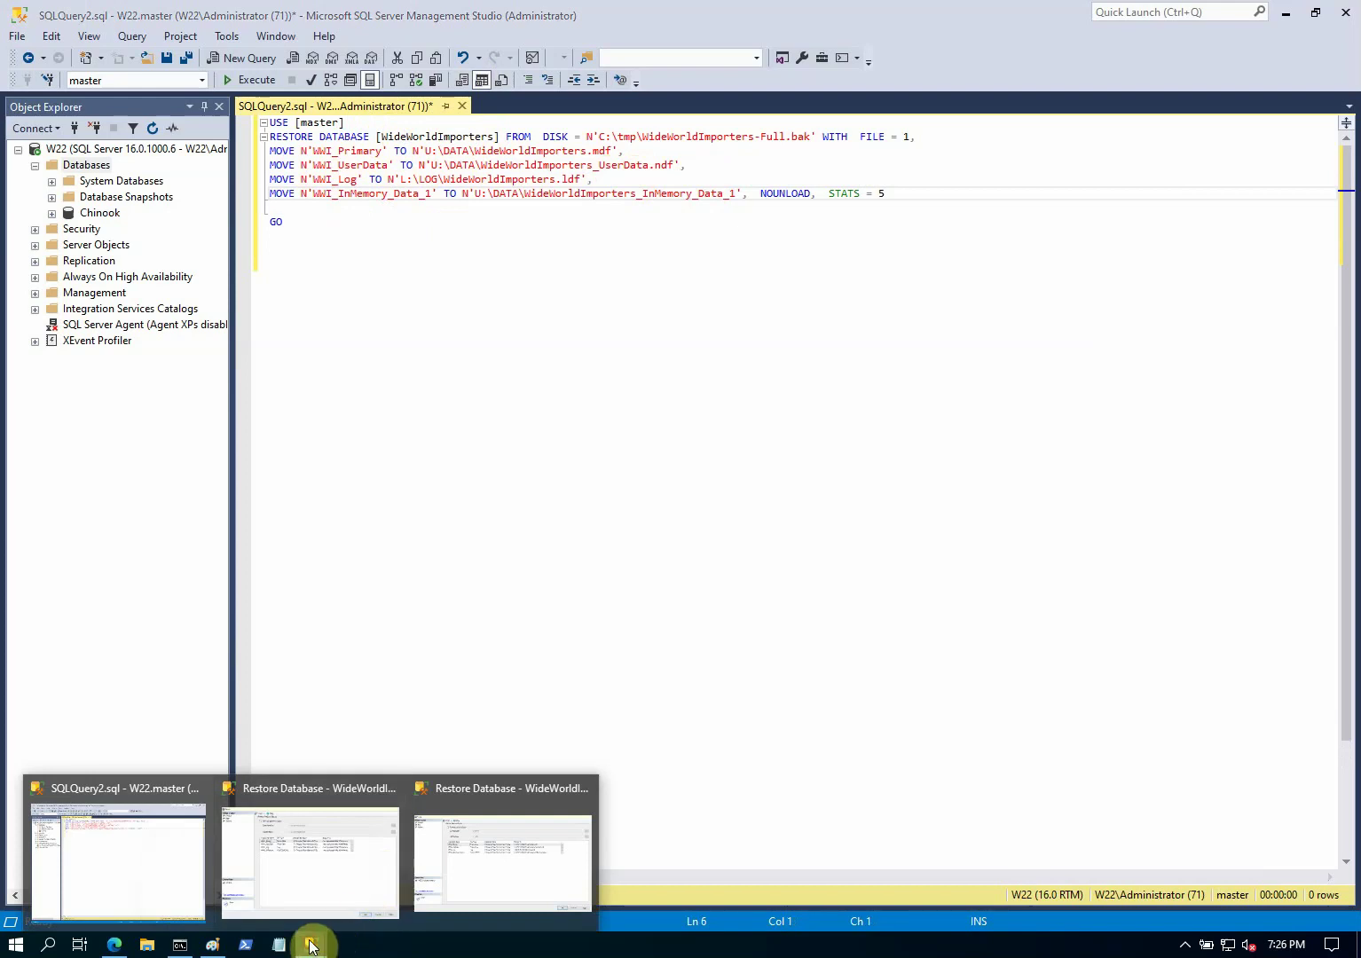
{"action": "left_click", "coordinate": [139, 858]}
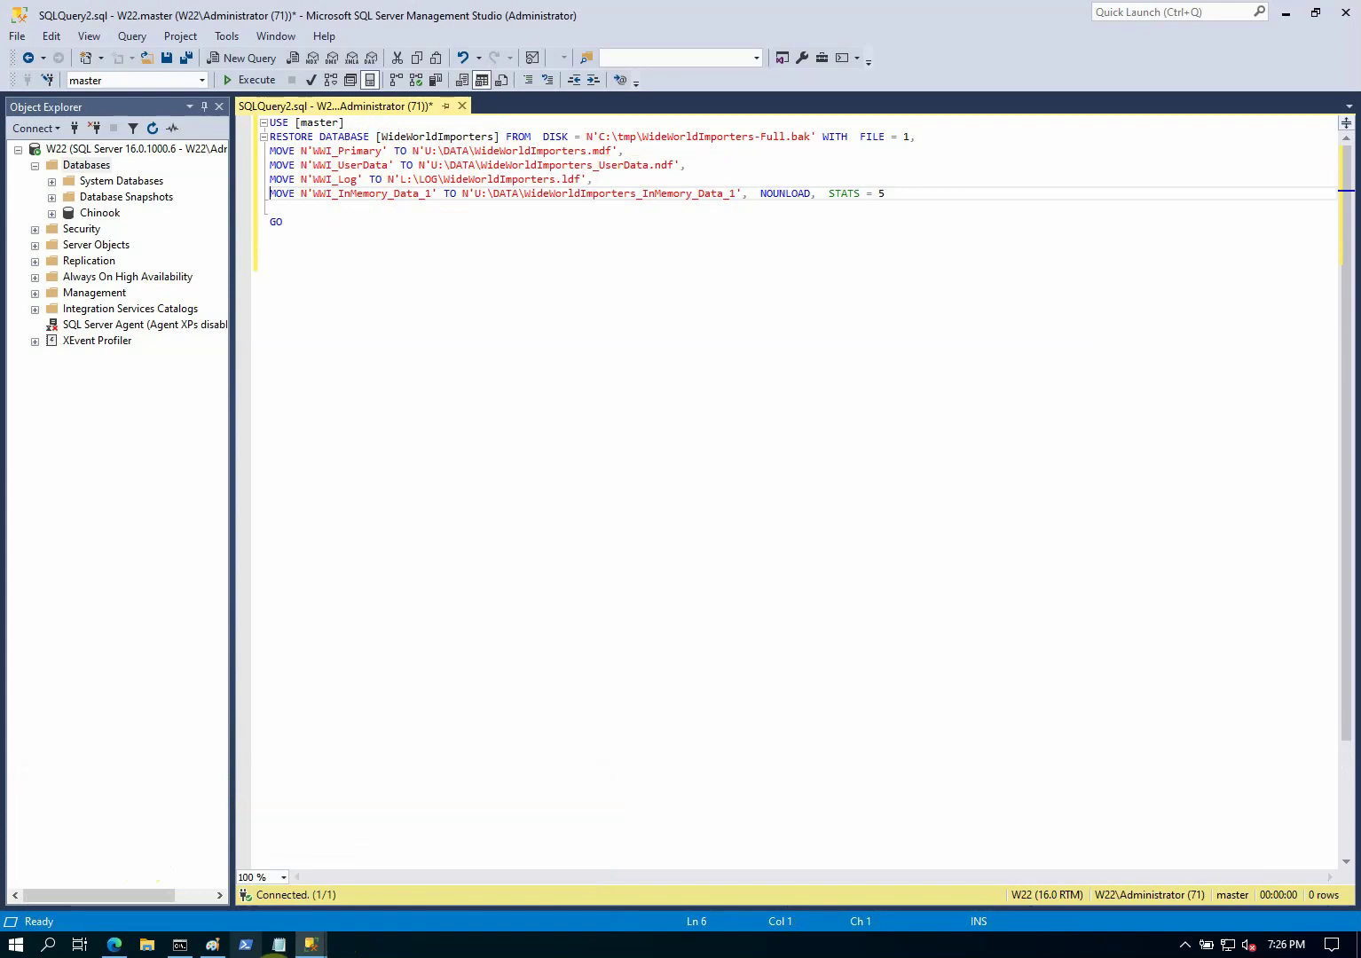
In the restore dialog connected to o9, rename the destination database to WWI, generate its restore script and minimize the dialog.
{"action": "mouse_move", "coordinate": [310, 945]}
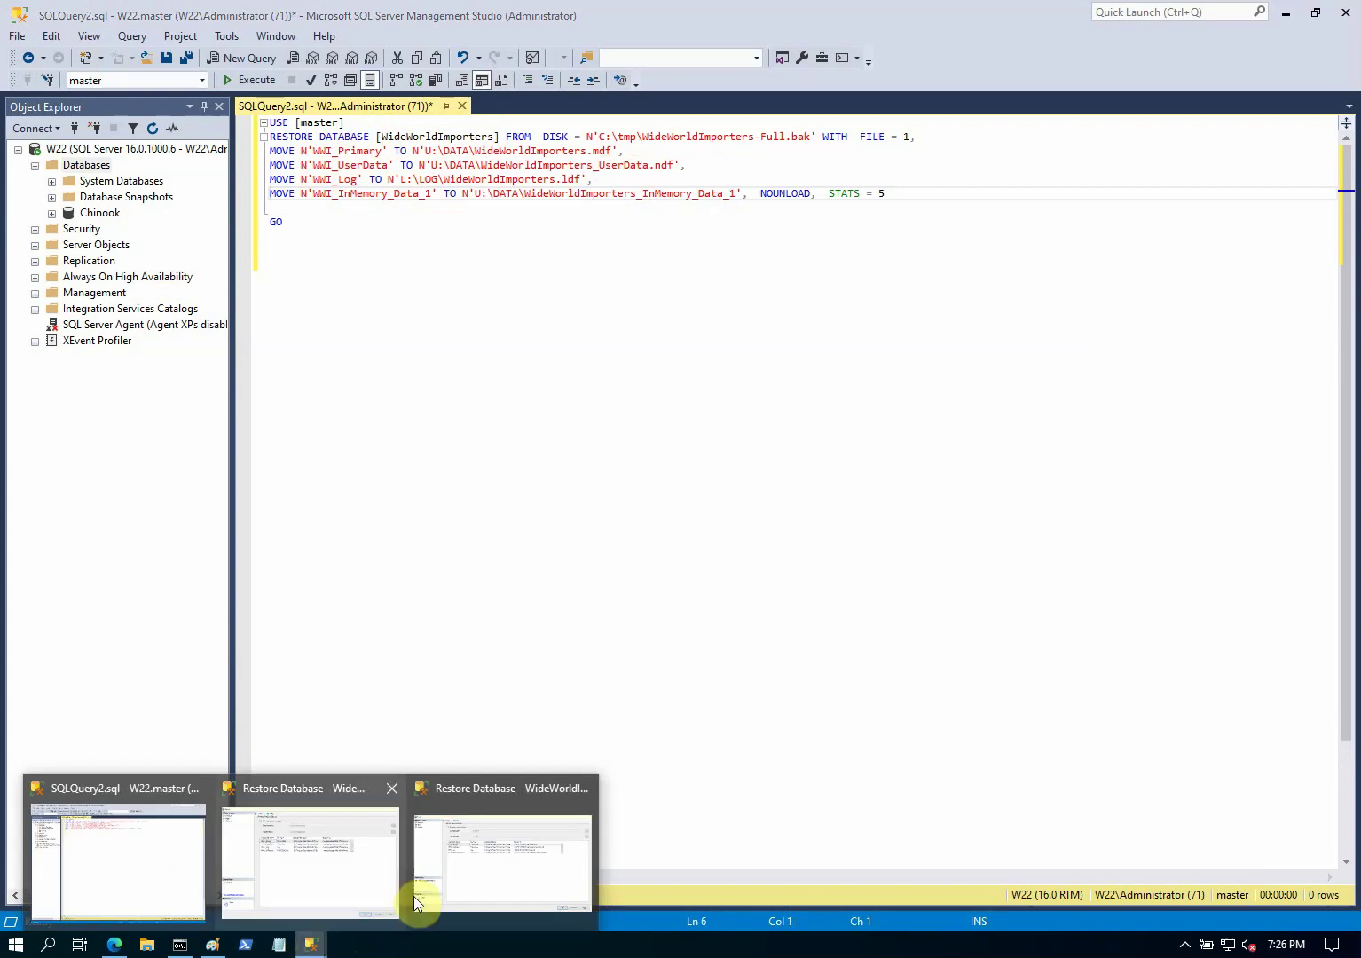
{"action": "left_click", "coordinate": [367, 876]}
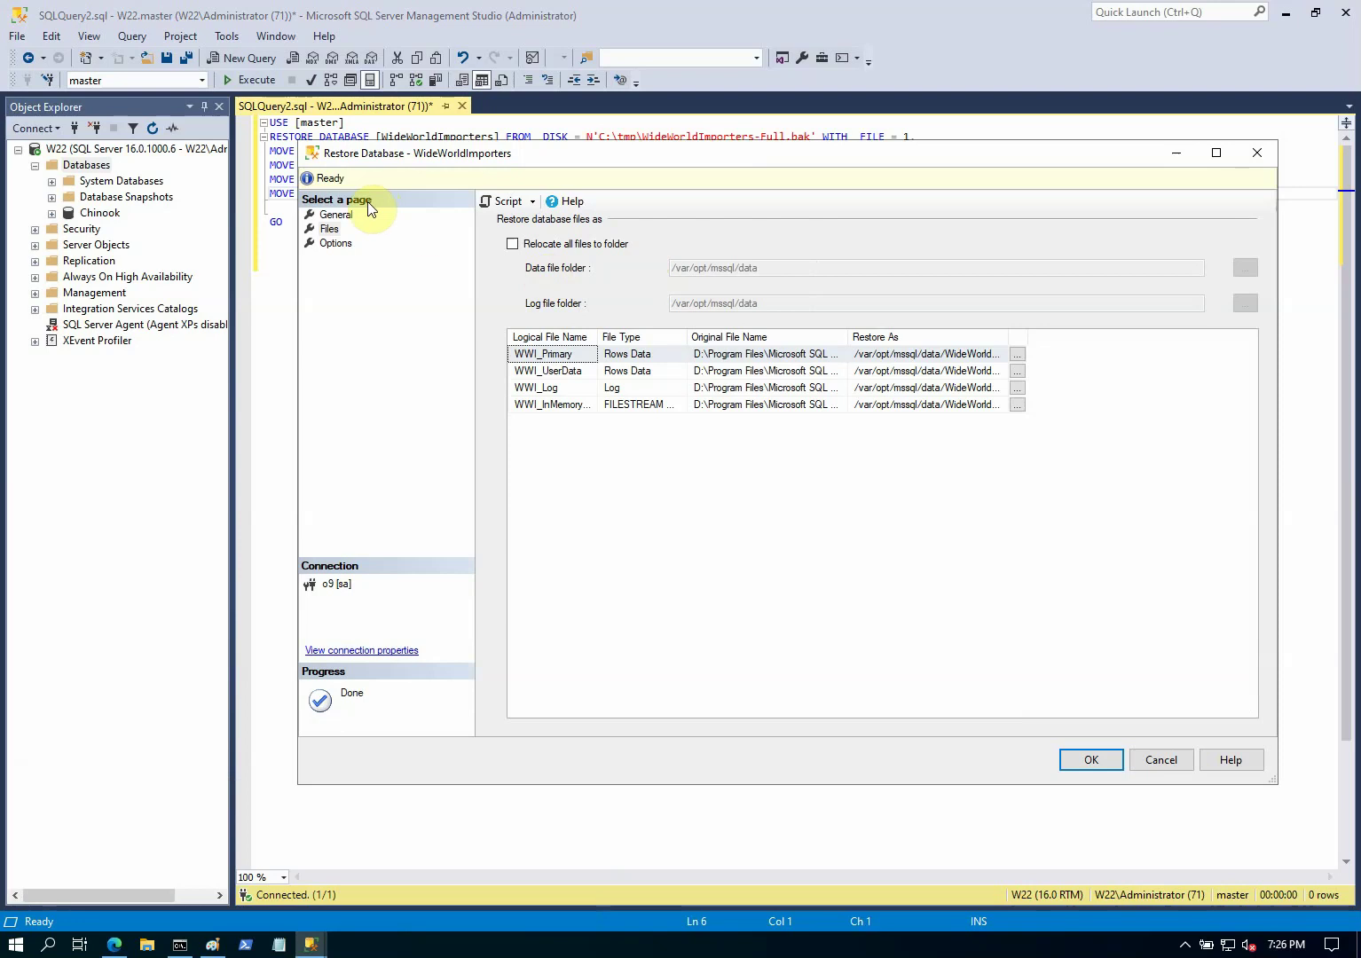
{"action": "left_click", "coordinate": [339, 215]}
{"action": "left_click", "coordinate": [693, 335]}
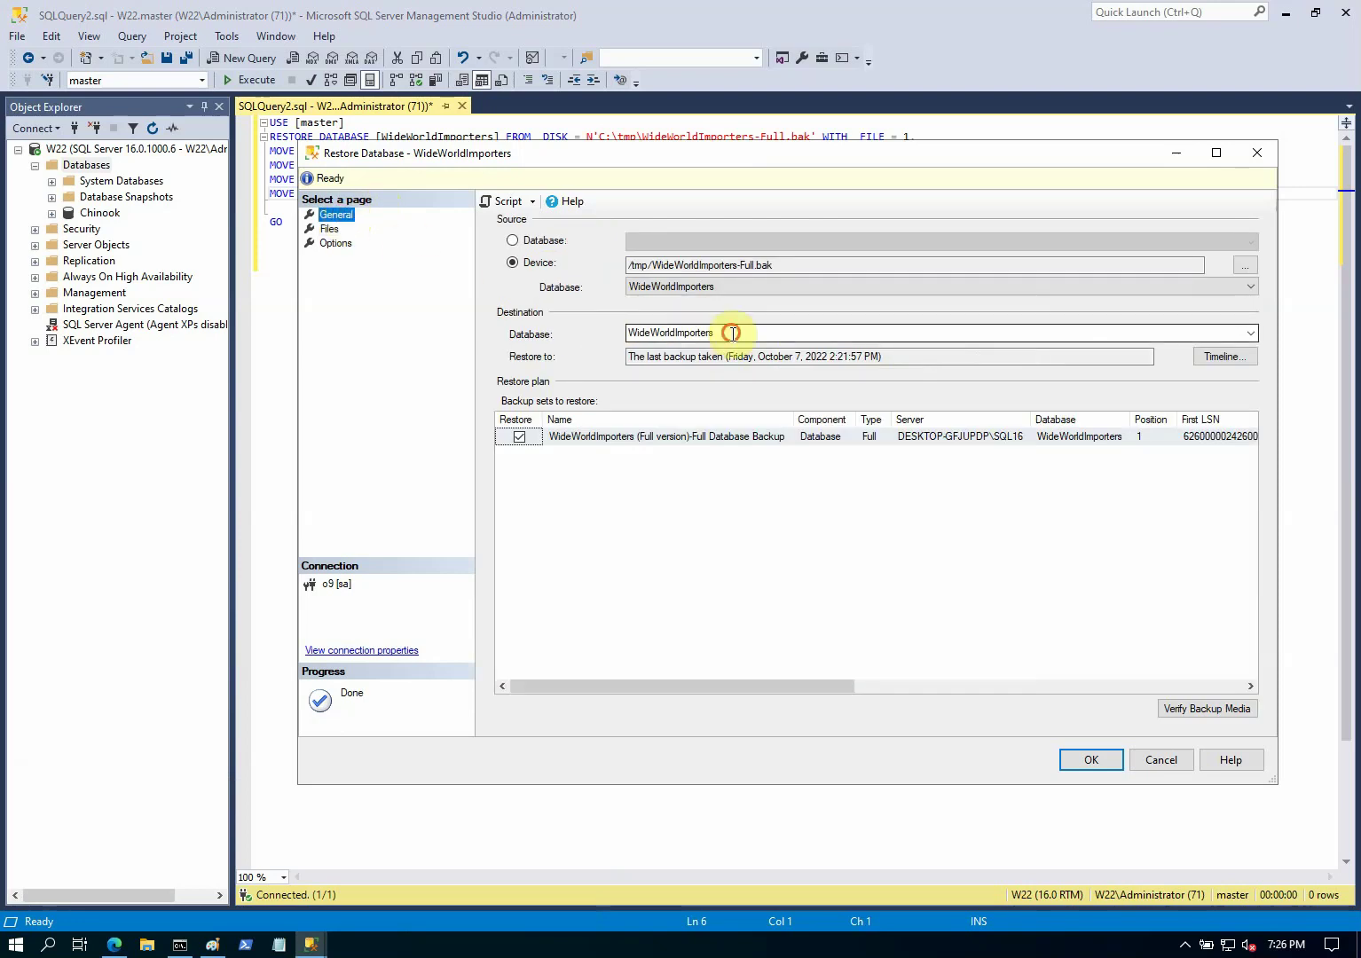
{"action": "double_click", "coordinate": [732, 333]}
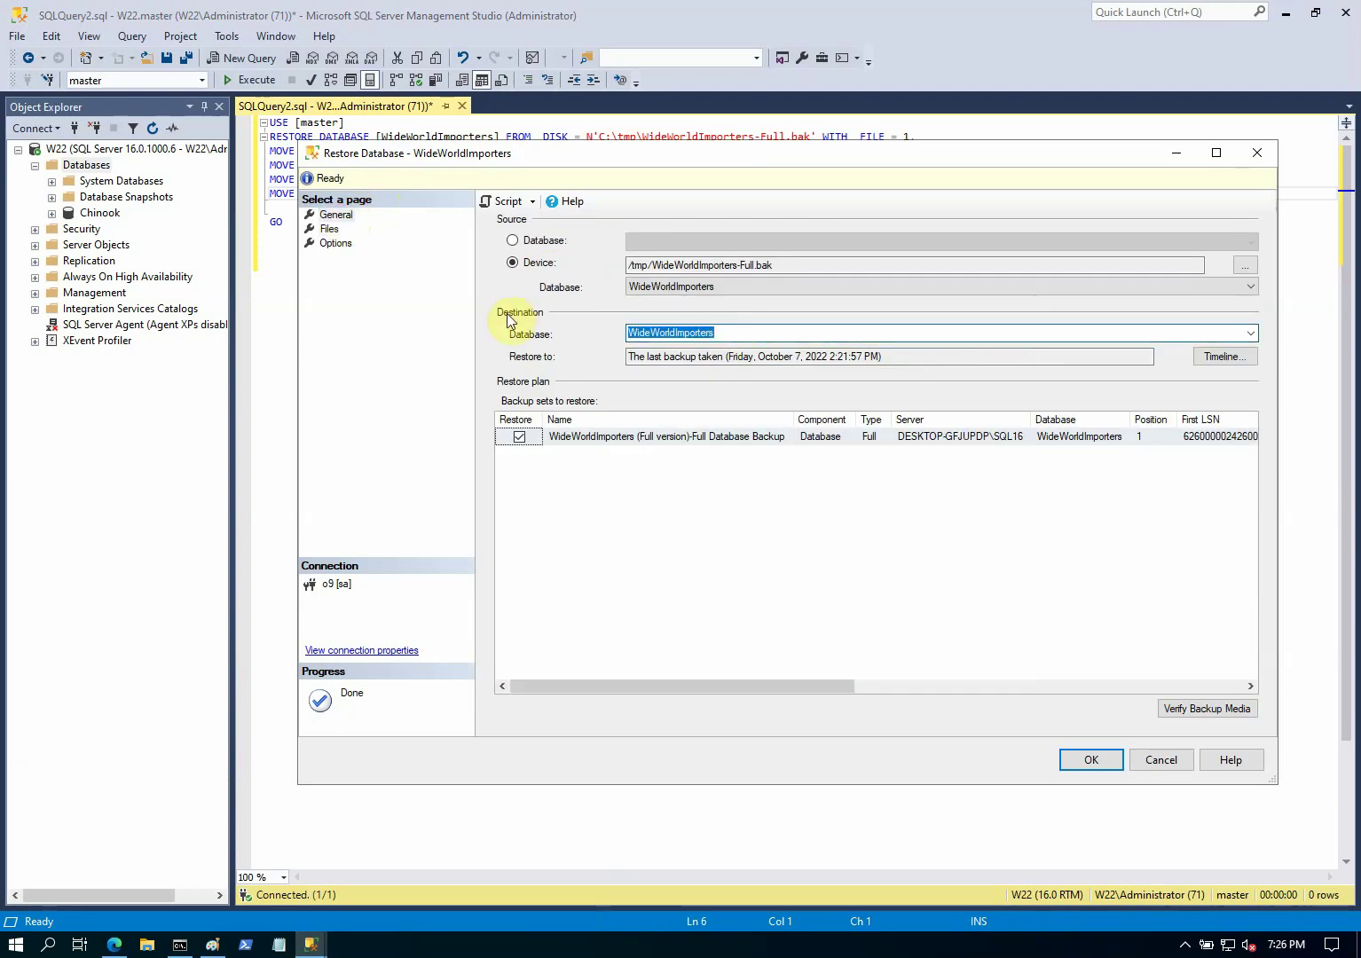
{"action": "type", "text": "WWI"}
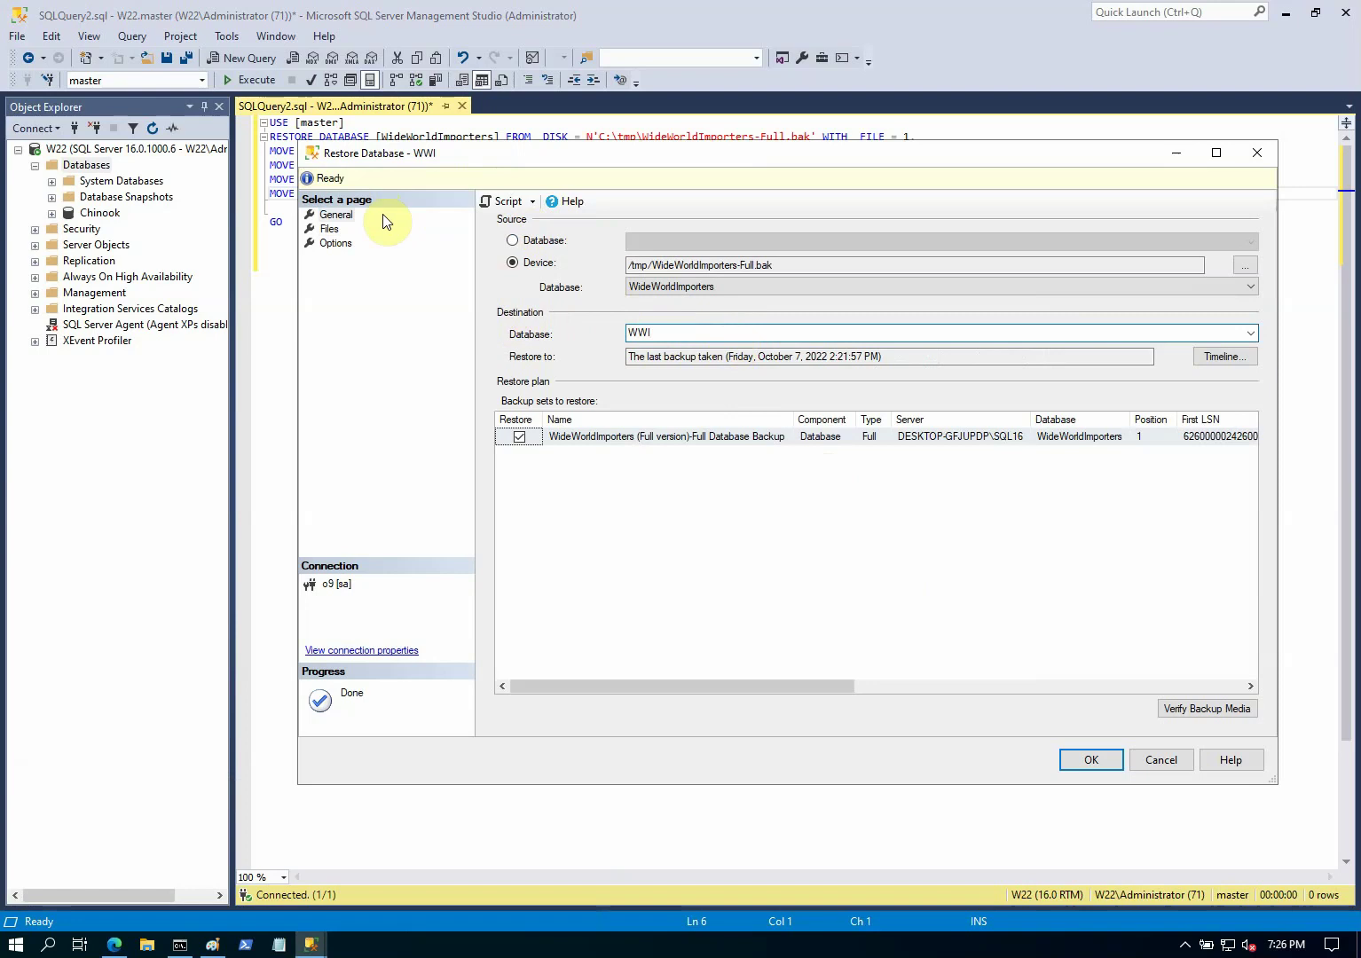
{"action": "left_click", "coordinate": [504, 199]}
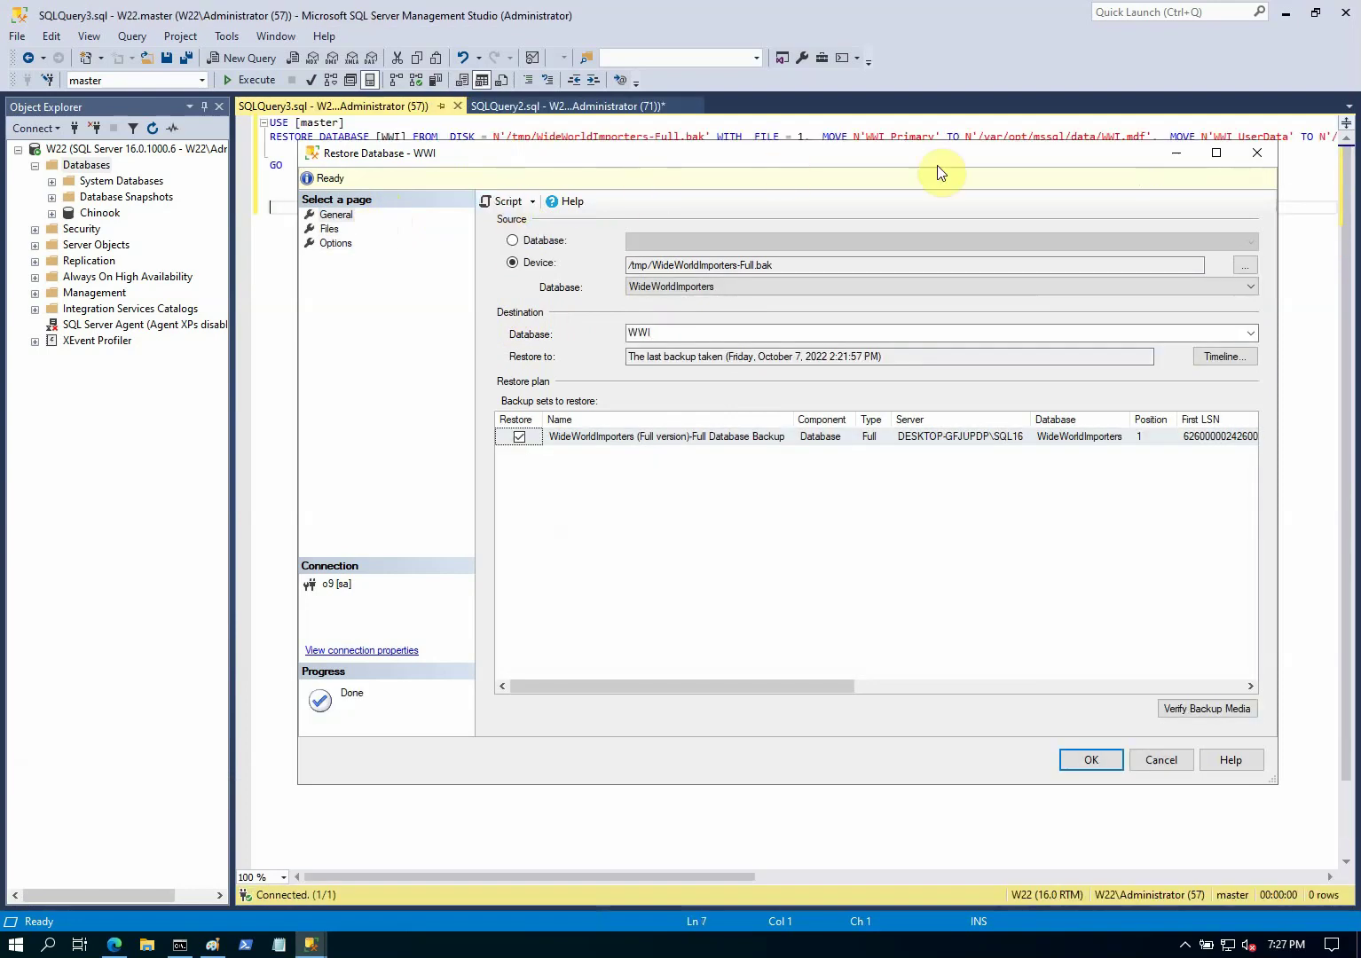
{"action": "left_click", "coordinate": [1177, 159]}
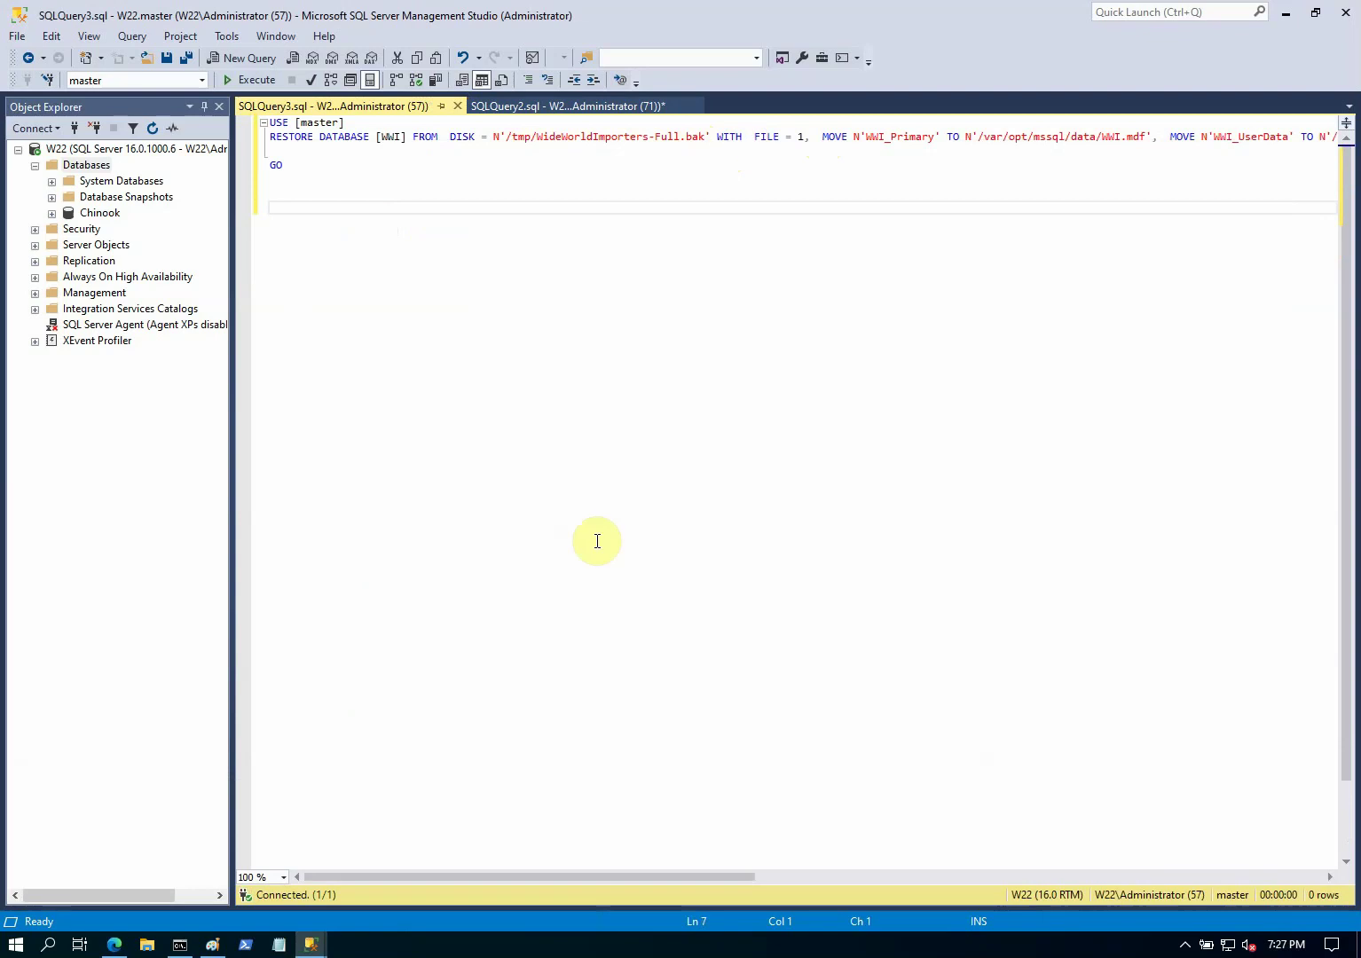
Reopen the WWI restore dialog connected to o9, examine the Restore As paths of its files and close the dialog.
{"action": "mouse_move", "coordinate": [317, 945]}
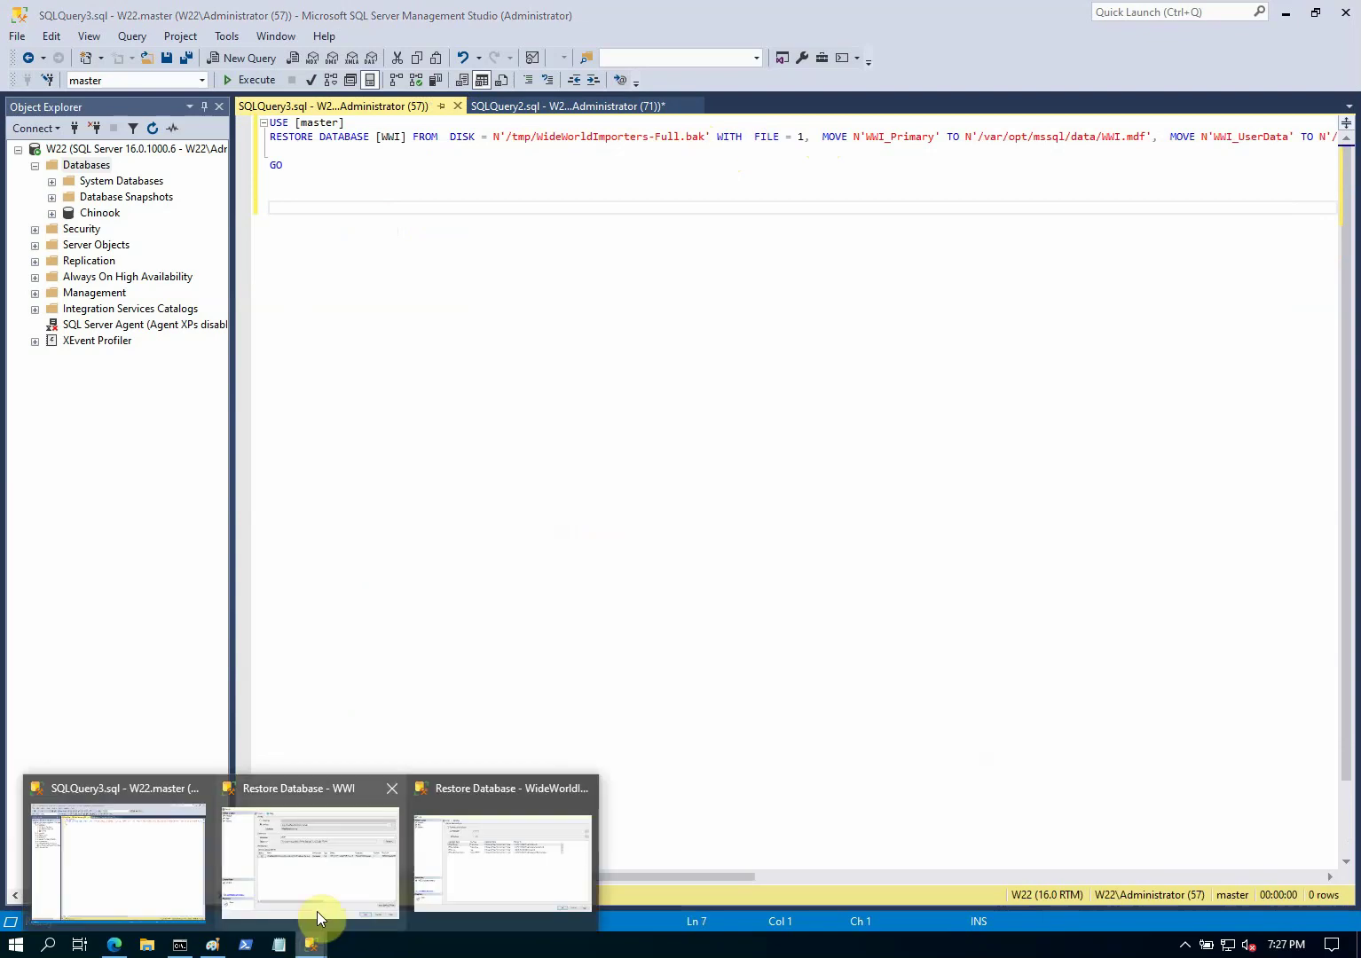
{"action": "left_click", "coordinate": [307, 884]}
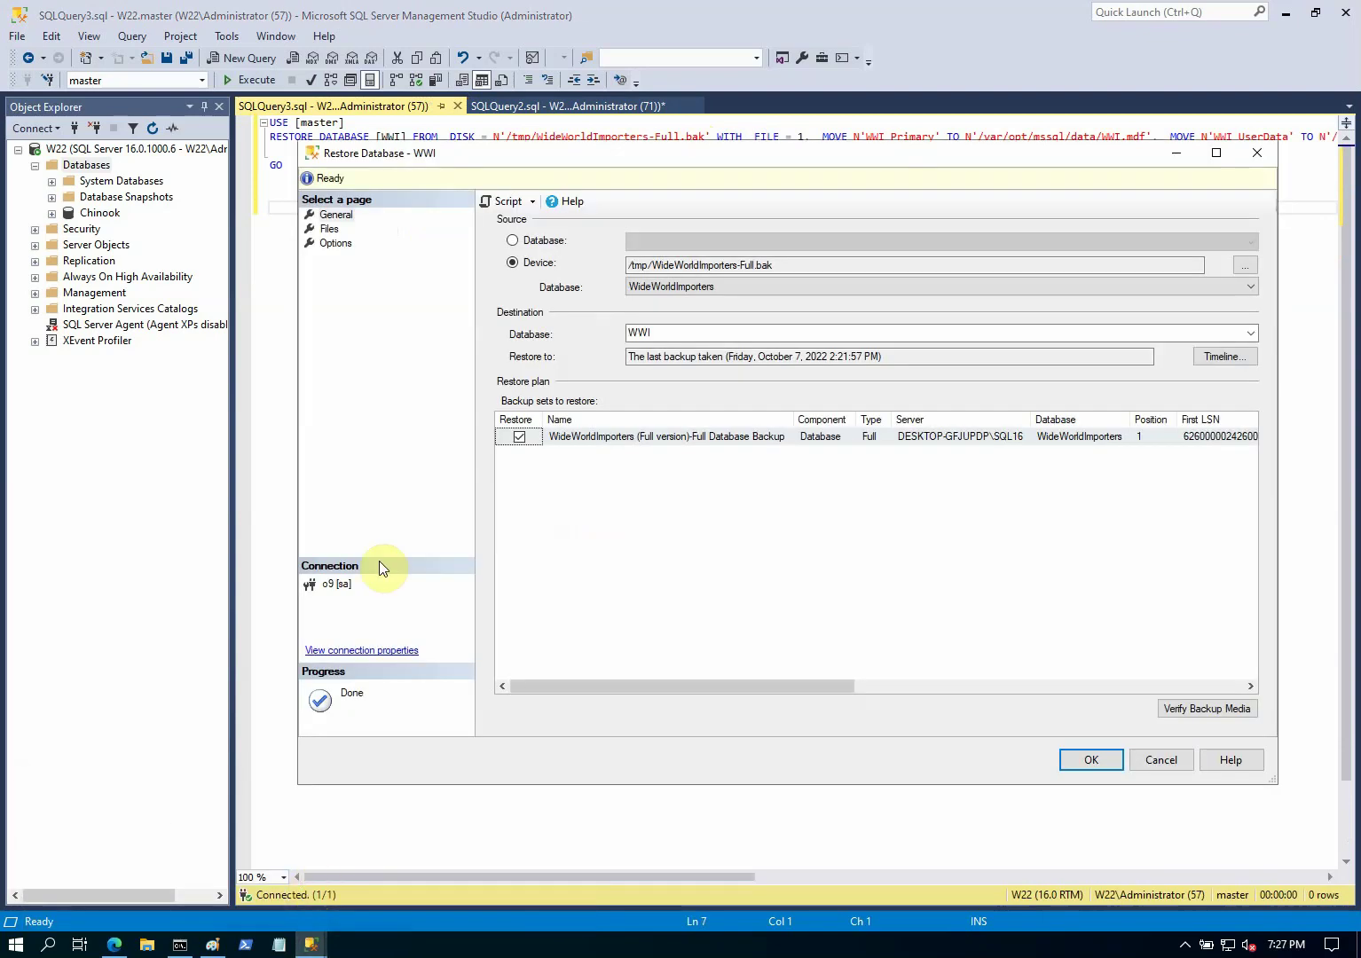
{"action": "left_click", "coordinate": [331, 229]}
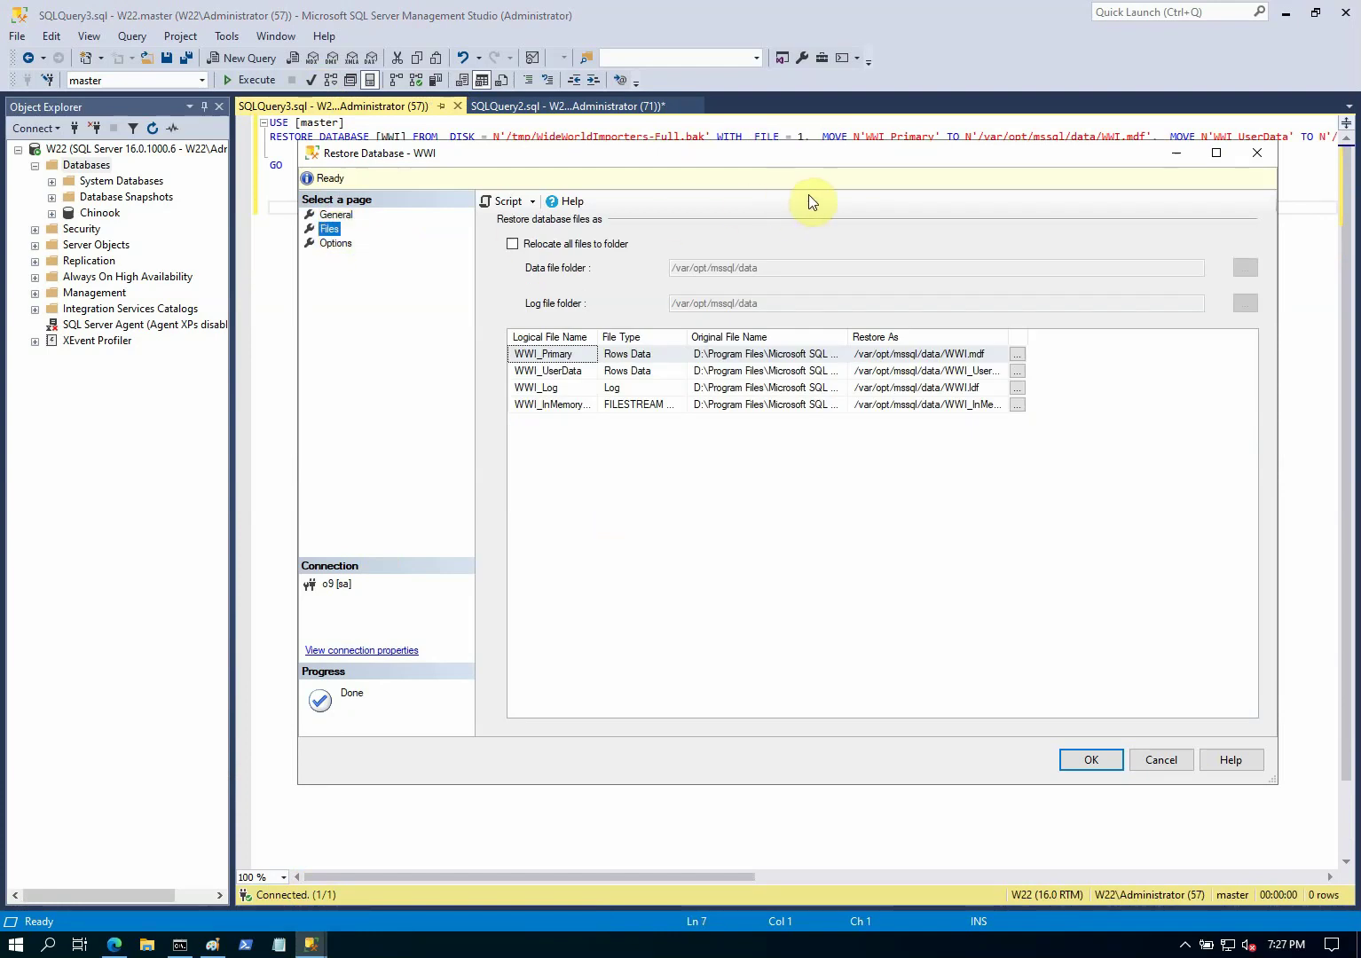
{"action": "left_click", "coordinate": [1257, 154]}
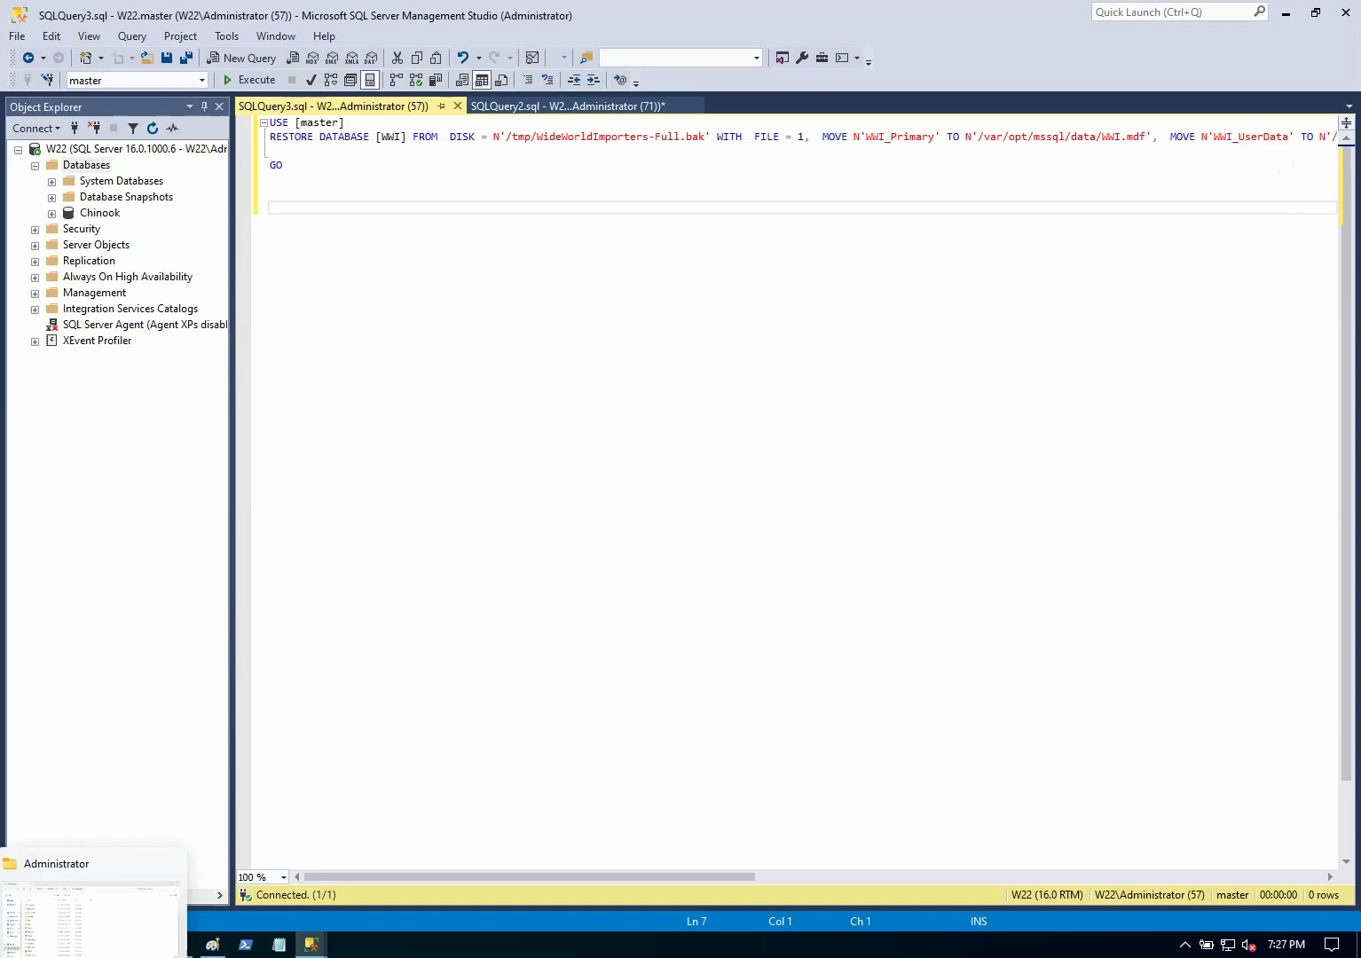
{"action": "mouse_move", "coordinate": [114, 944]}
{"action": "left_click", "coordinate": [288, 922]}
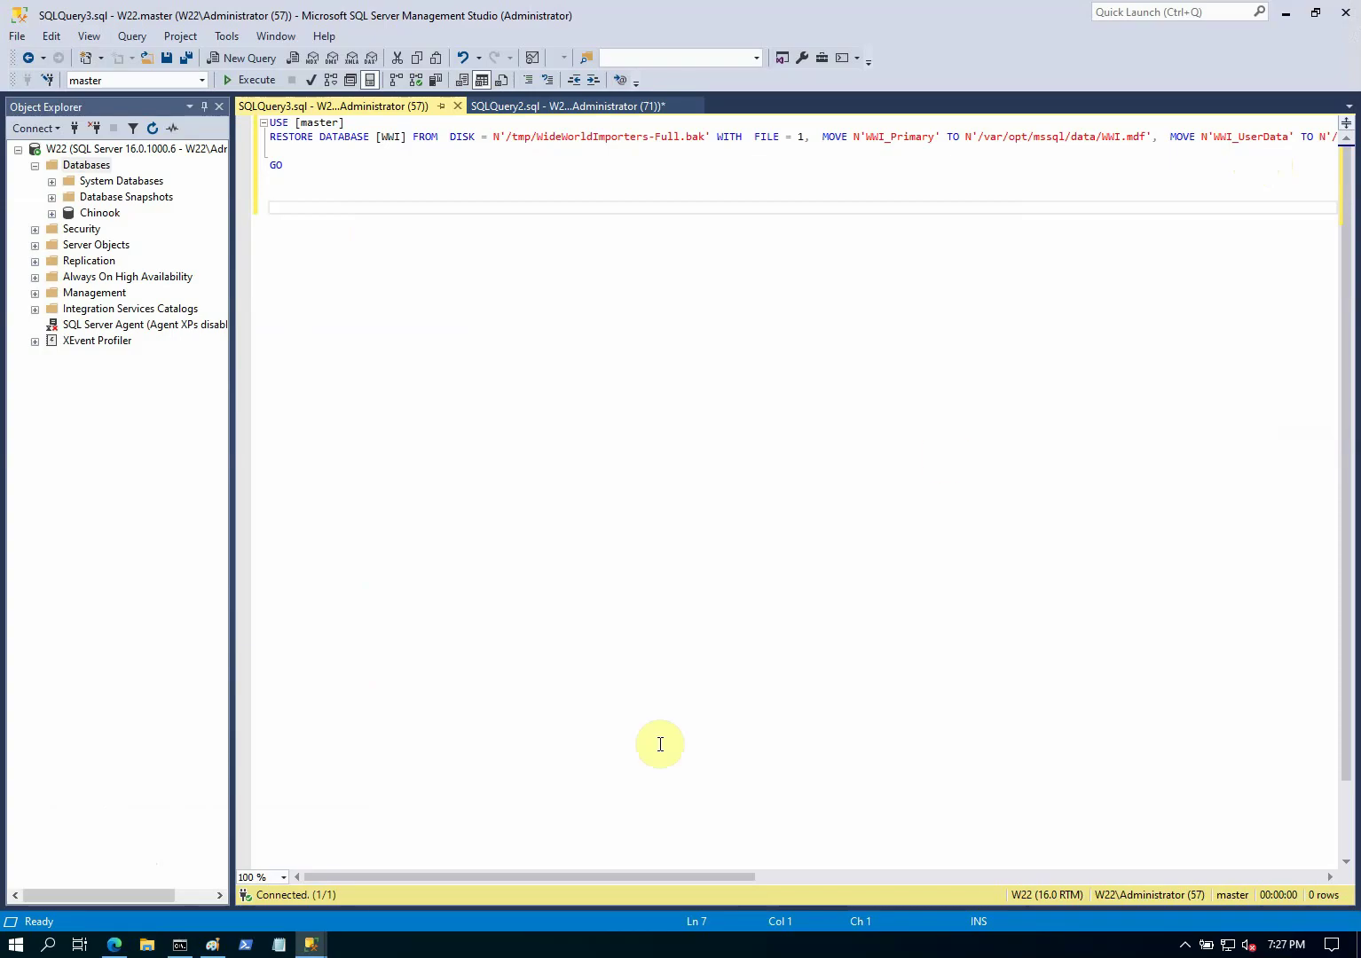
In the restore dialog connected to W22, rename the destination database to WWI.
{"action": "mouse_move", "coordinate": [330, 945]}
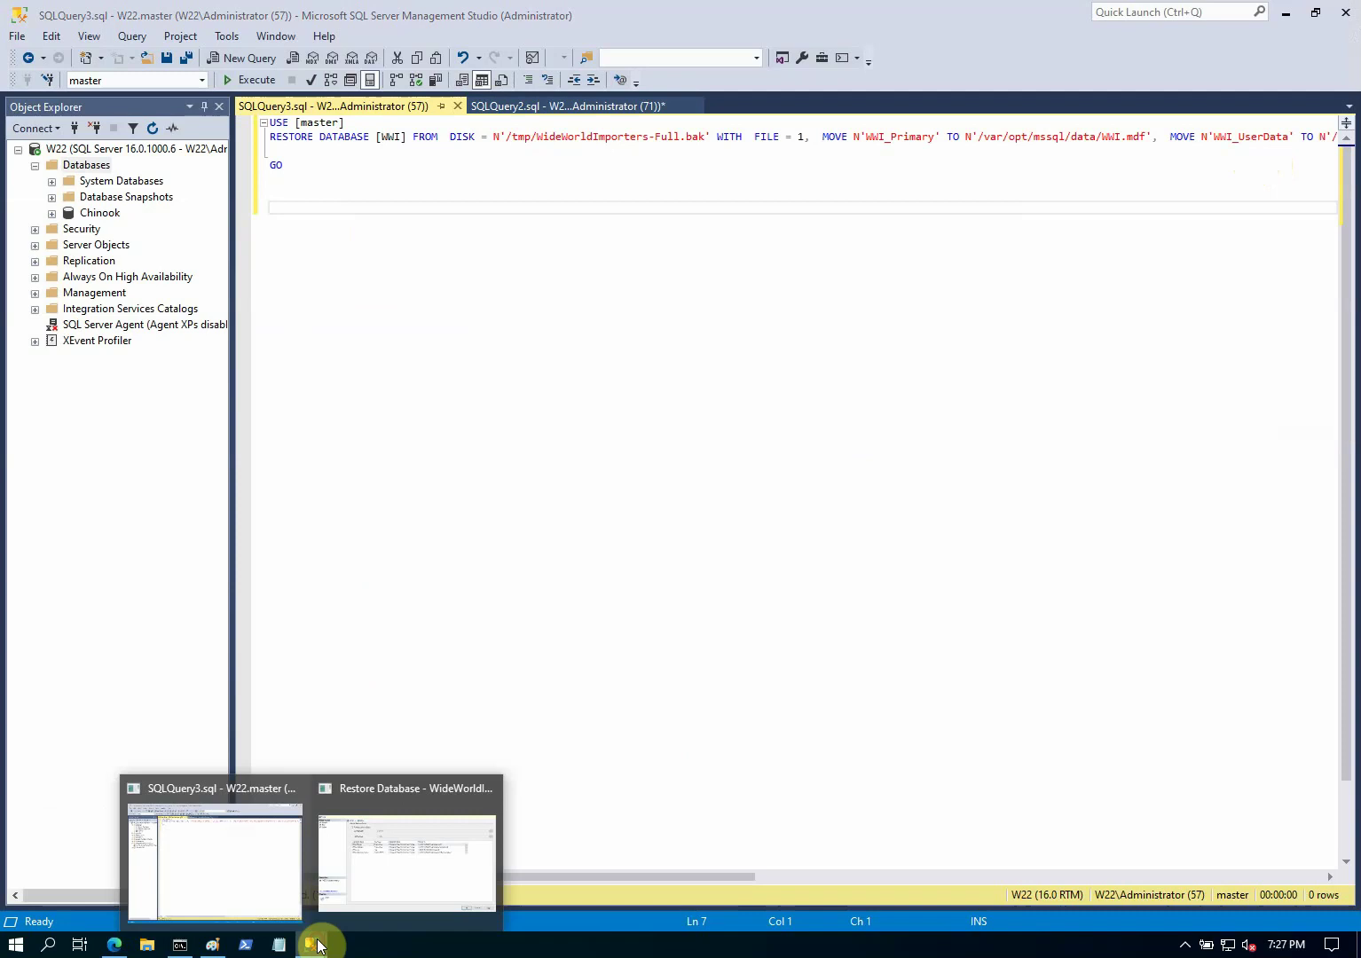
{"action": "left_click", "coordinate": [359, 882]}
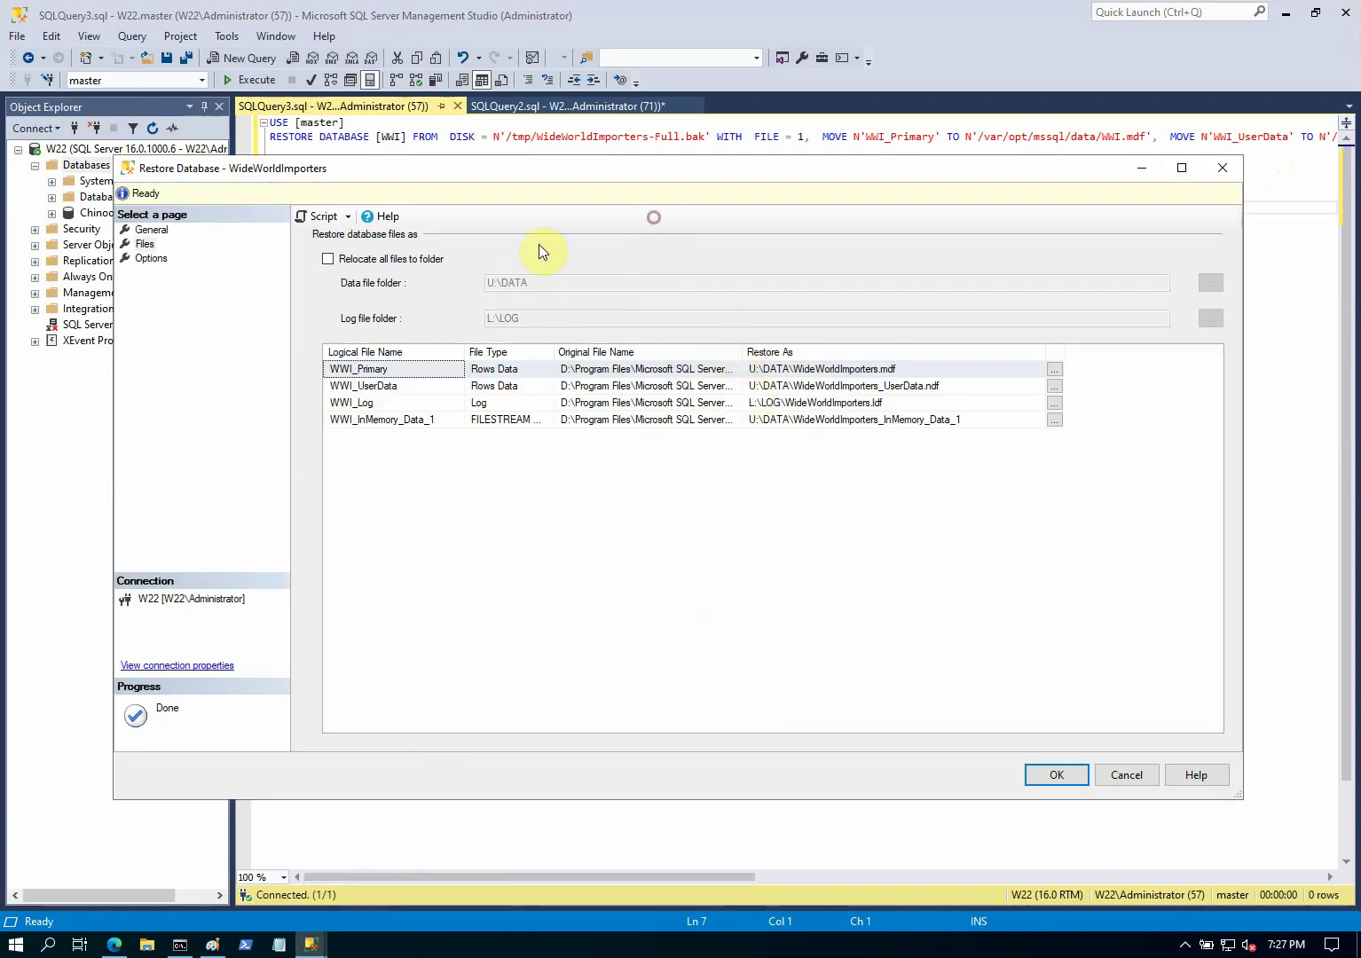
{"action": "left_click", "coordinate": [147, 229]}
{"action": "left_click", "coordinate": [146, 243]}
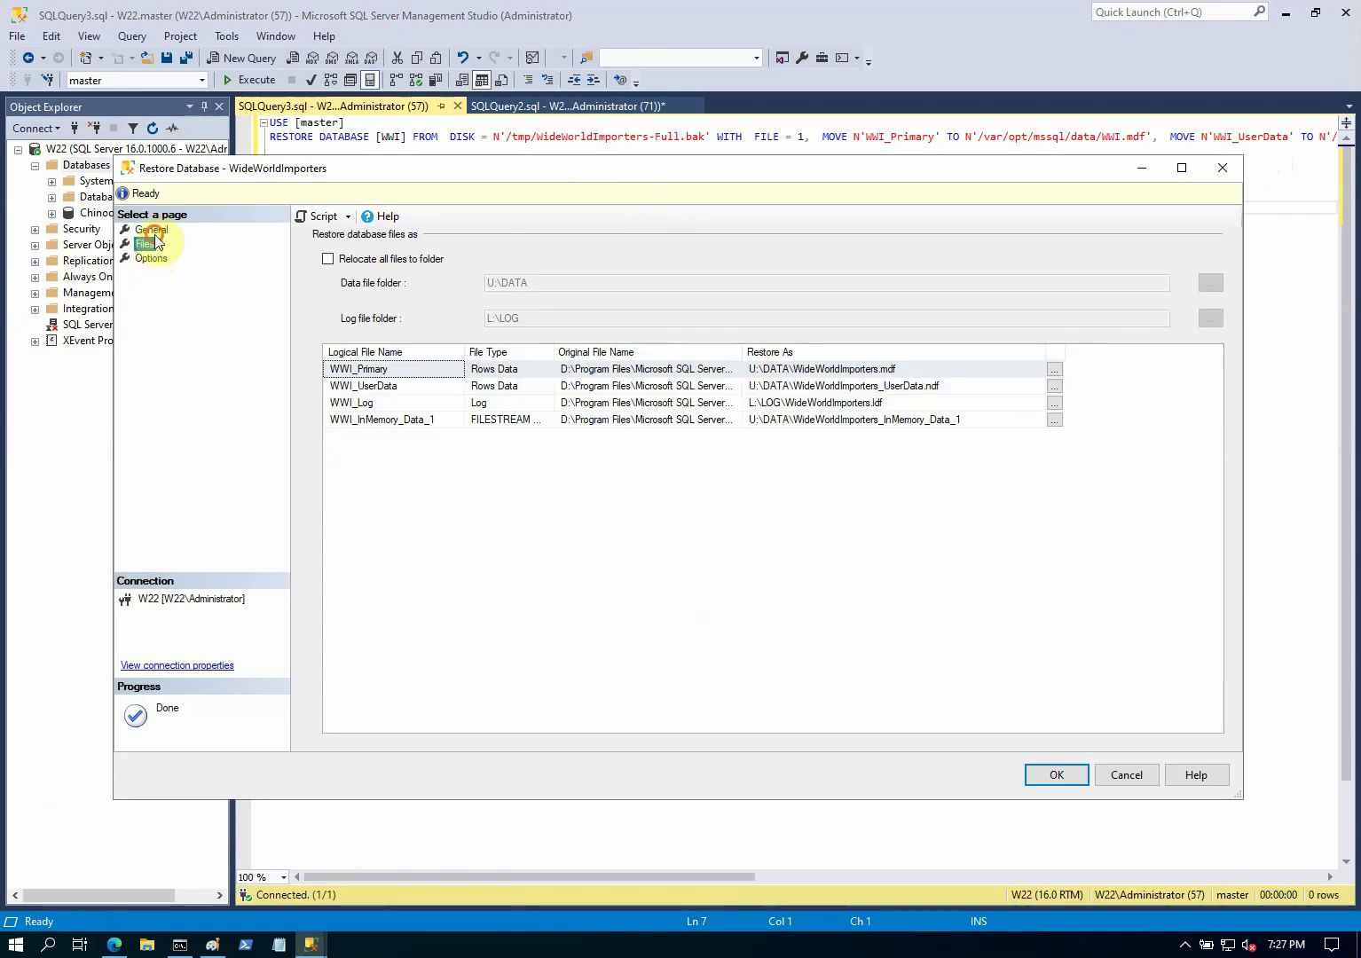
{"action": "left_click", "coordinate": [153, 231]}
{"action": "left_click", "coordinate": [581, 304]}
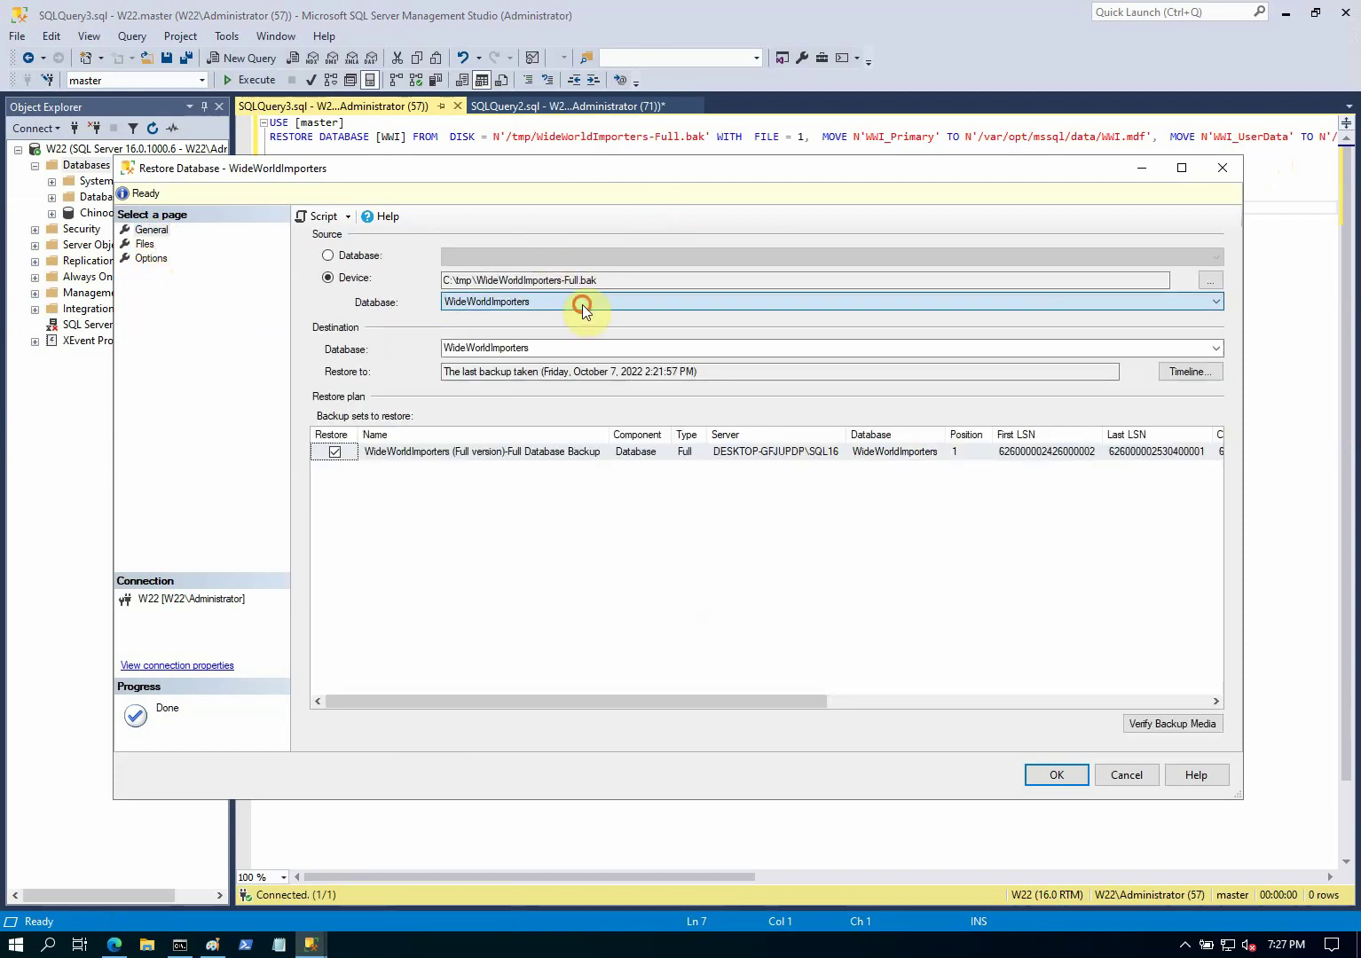
{"action": "left_click", "coordinate": [573, 342]}
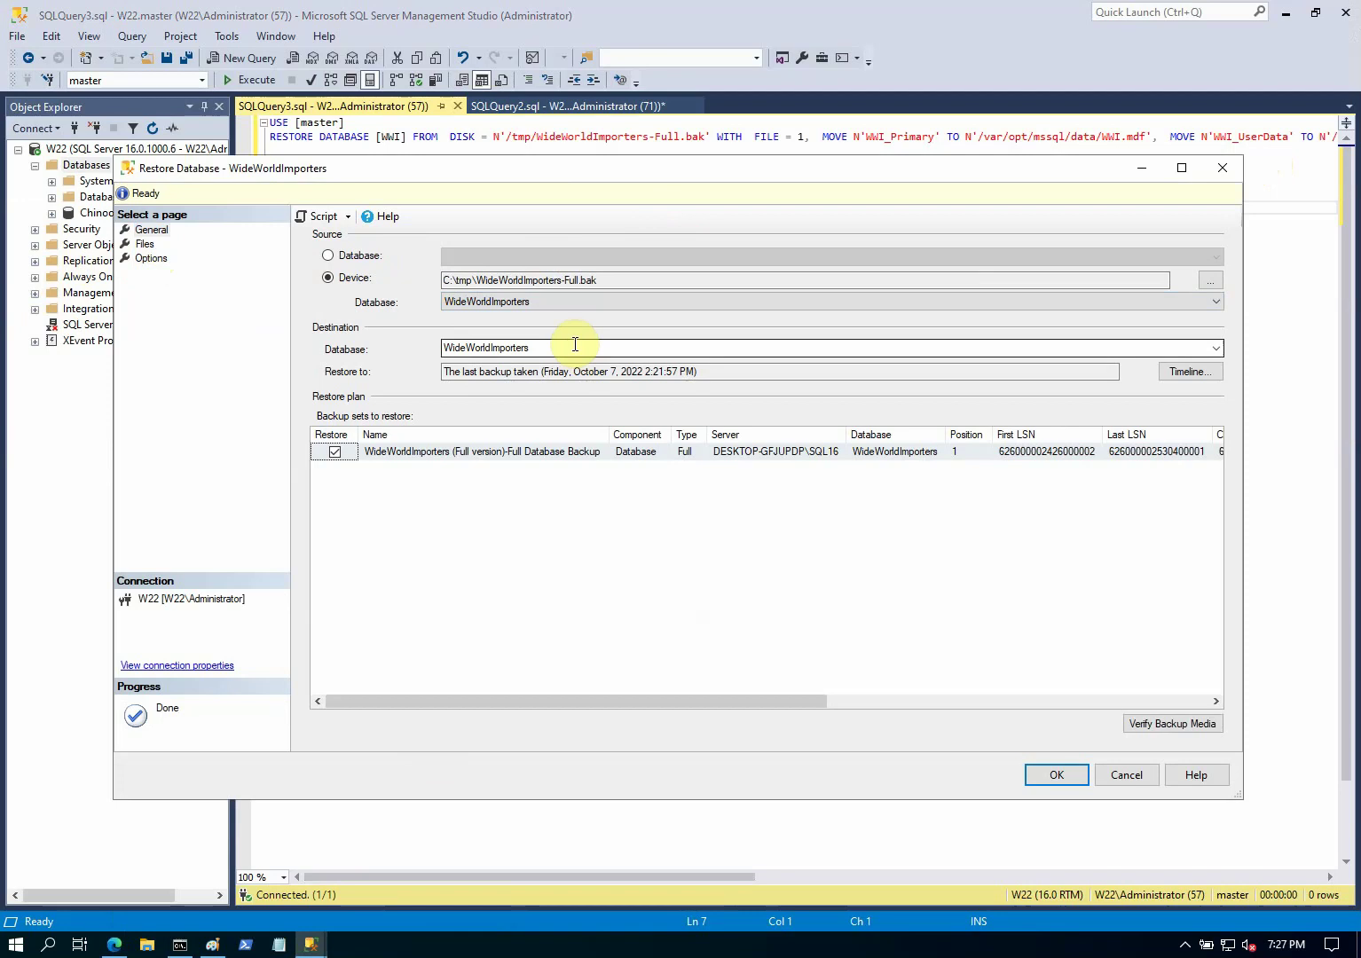
{"action": "double_click", "coordinate": [572, 342]}
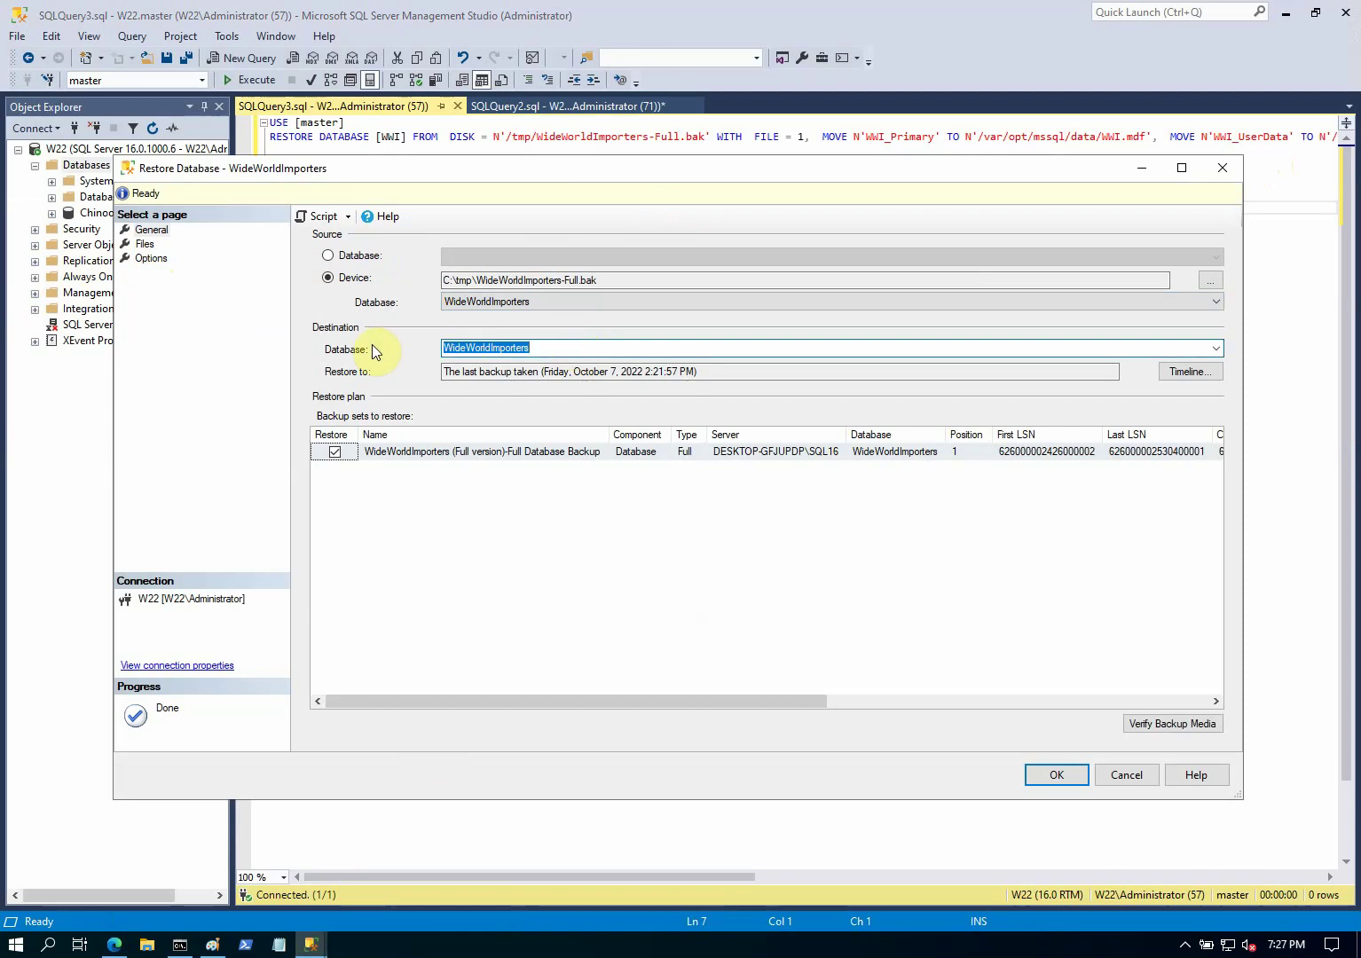
{"action": "type", "text": "wW"}
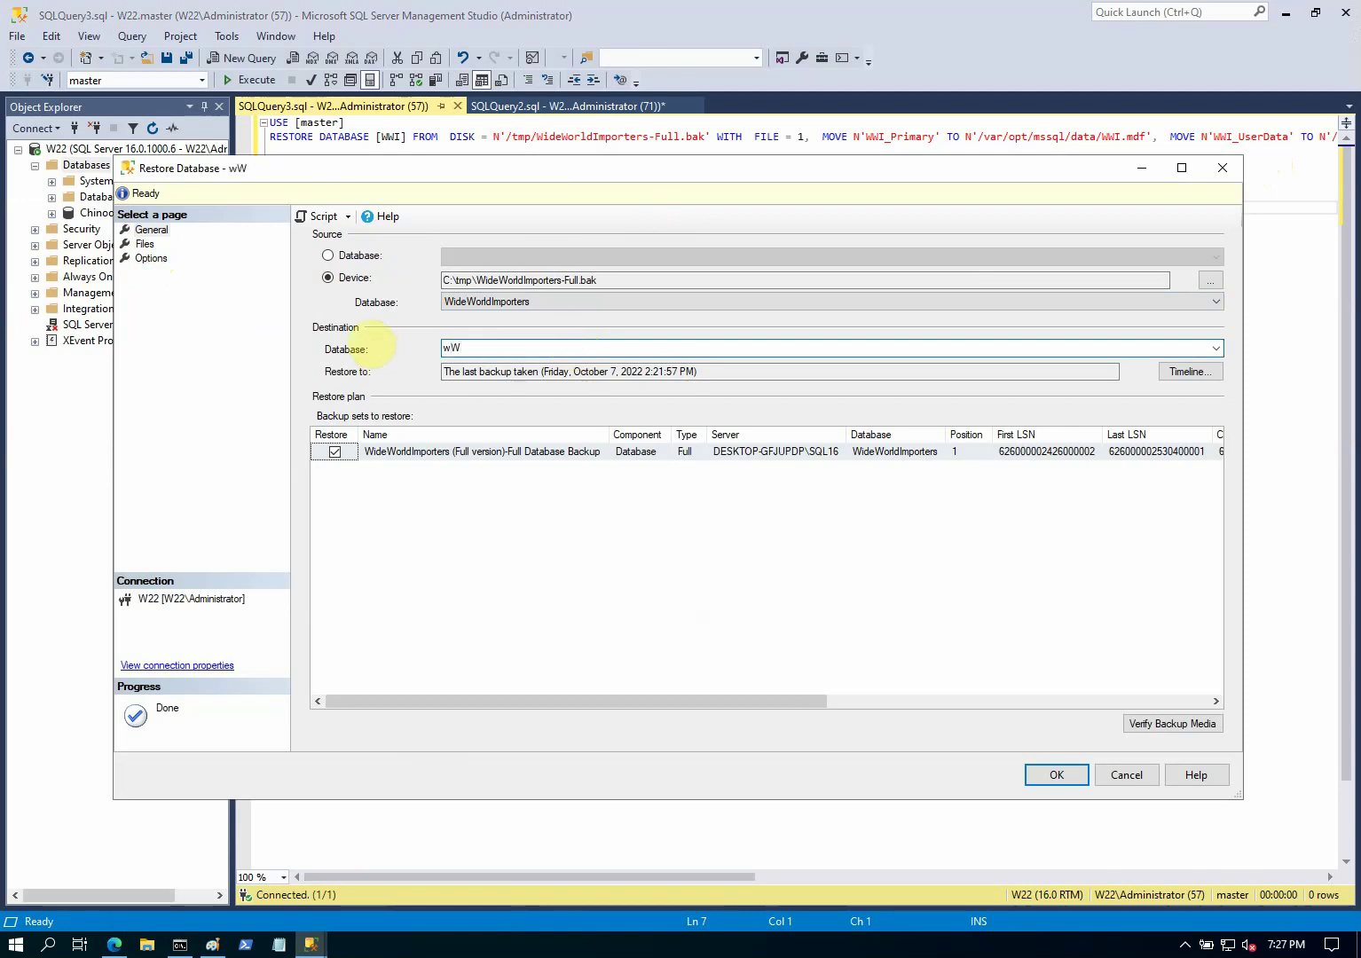
{"action": "key", "text": "BackSpace"}
{"action": "key", "text": "BackSpace"}
{"action": "type", "text": "WWI"}
Compare the original file names with the Restore As paths in the W22 restore's file list, and cancel the restore.
{"action": "left_click", "coordinate": [145, 245]}
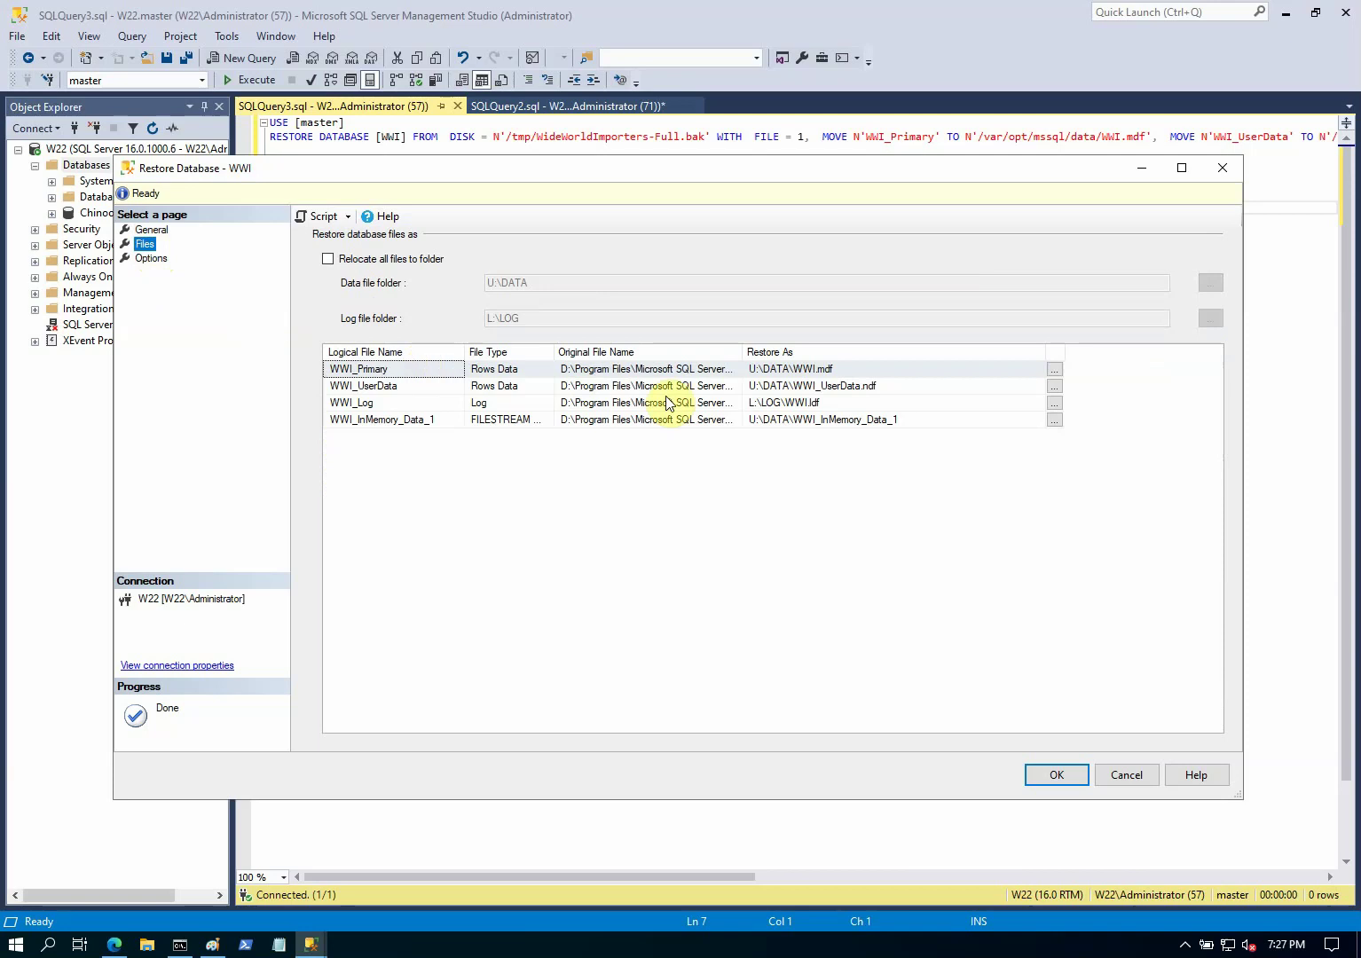
{"action": "left_click", "coordinate": [741, 347]}
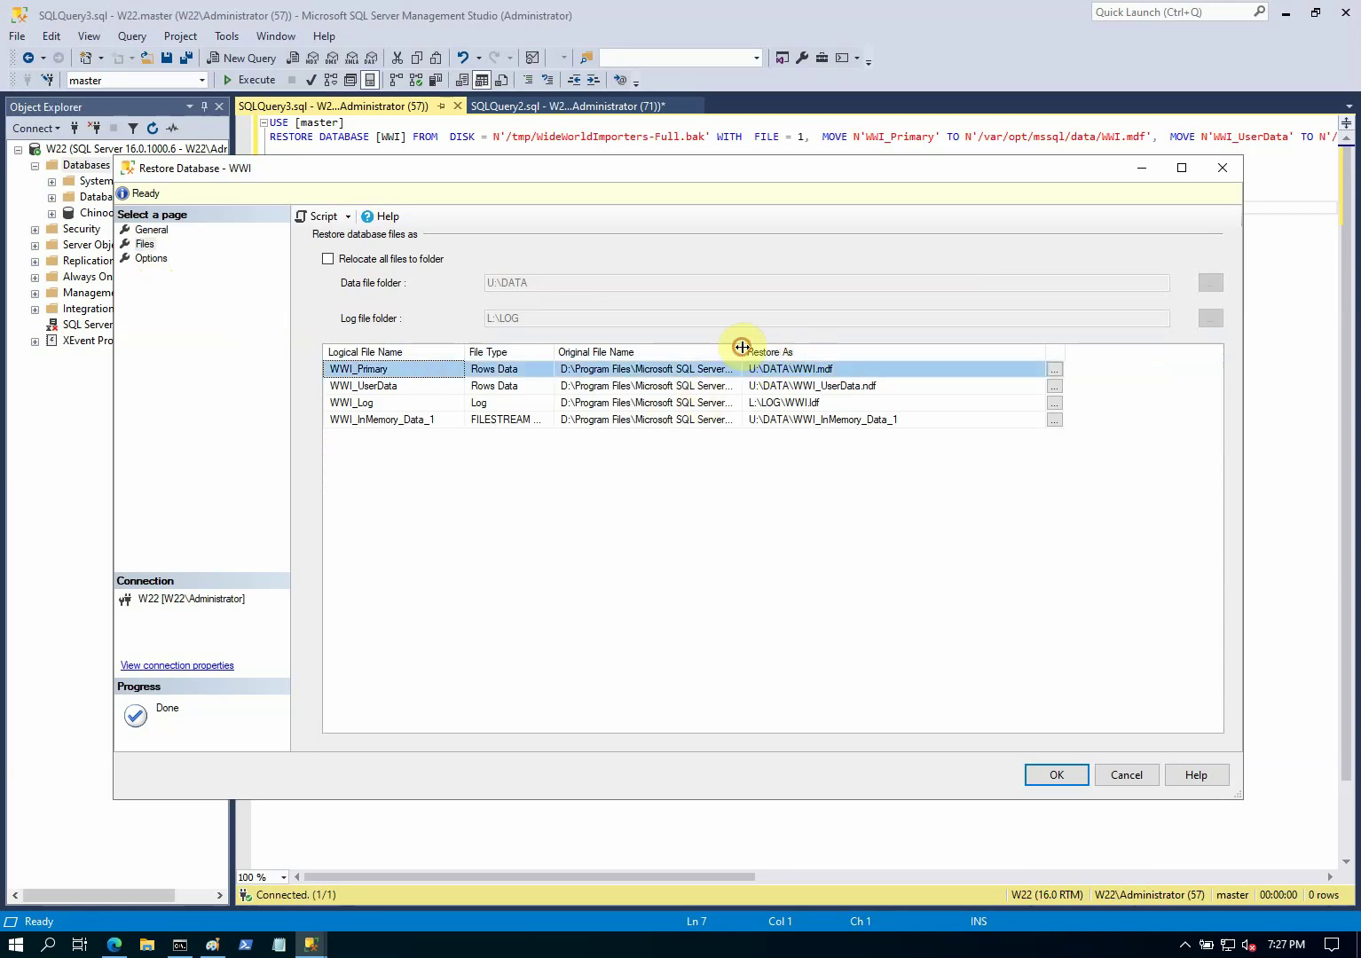
{"action": "left_click_drag", "start_coordinate": [741, 347], "coordinate": [1037, 348]}
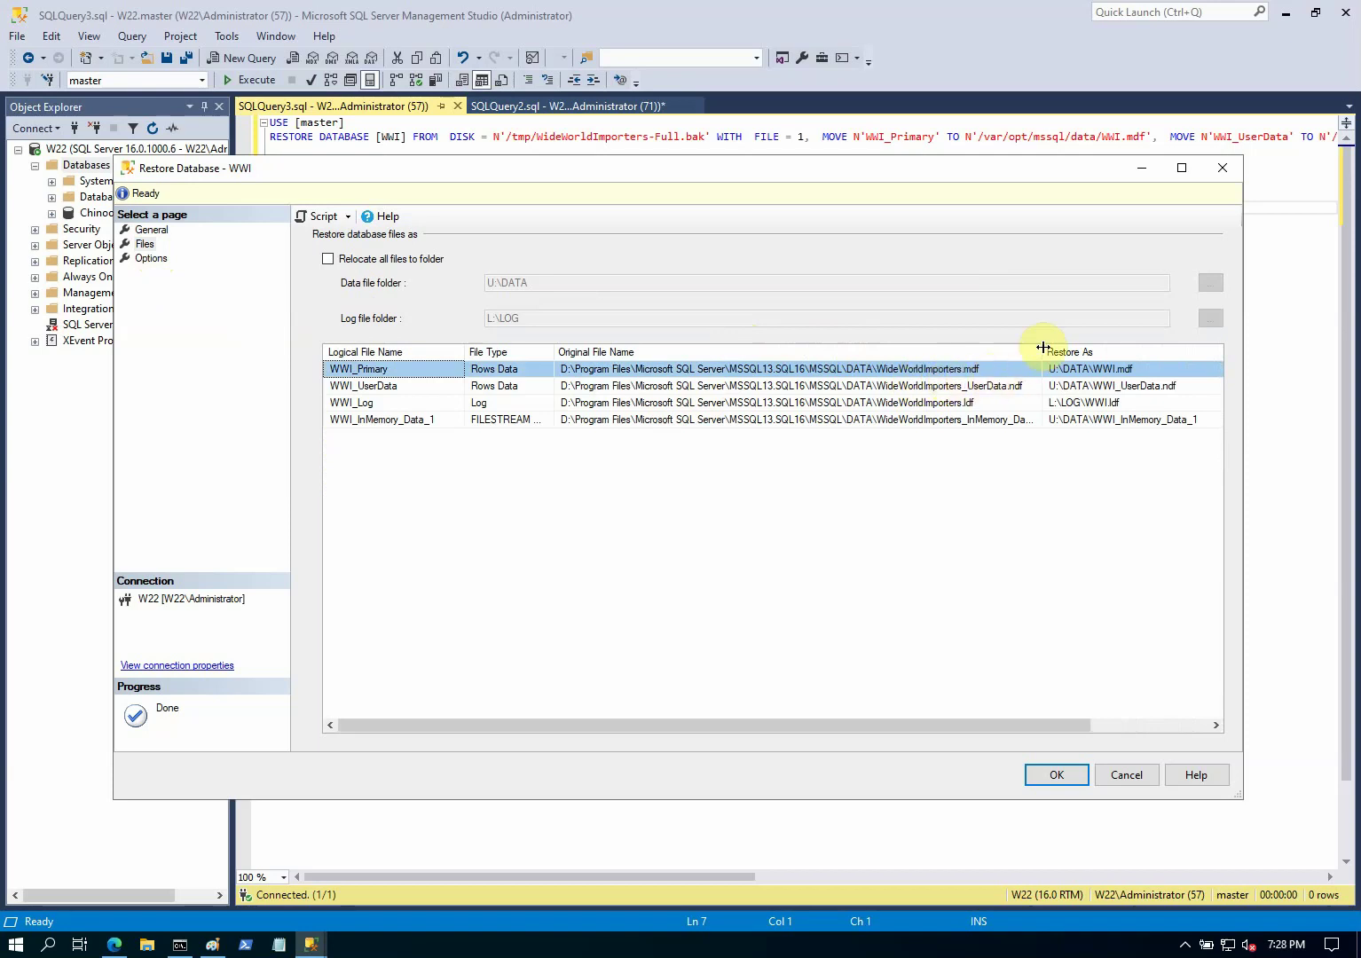
{"action": "left_click_drag", "start_coordinate": [1043, 346], "coordinate": [734, 349]}
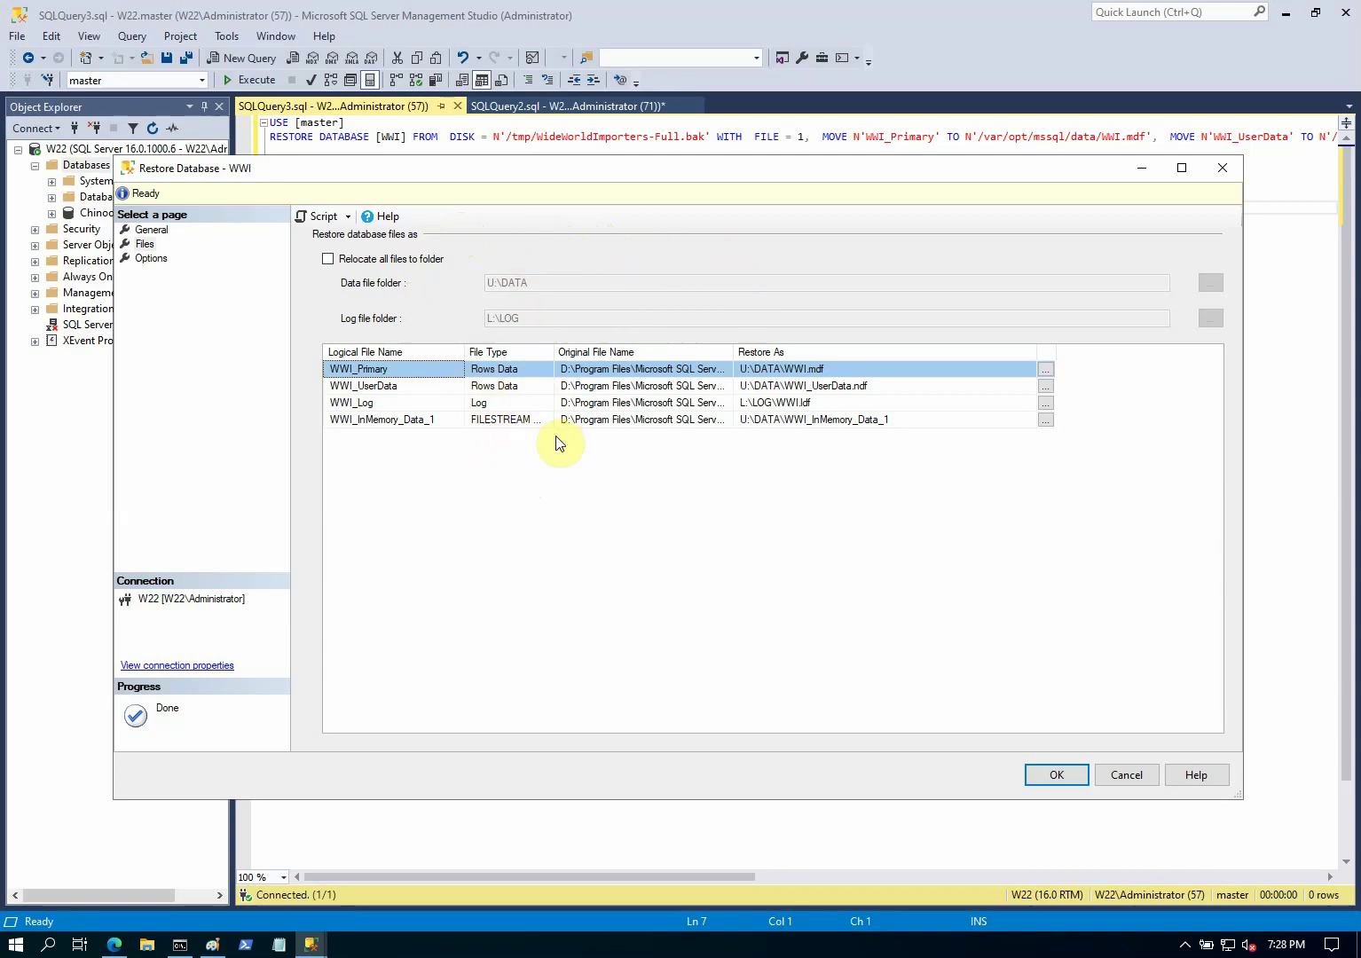
{"action": "left_click", "coordinate": [1125, 778]}
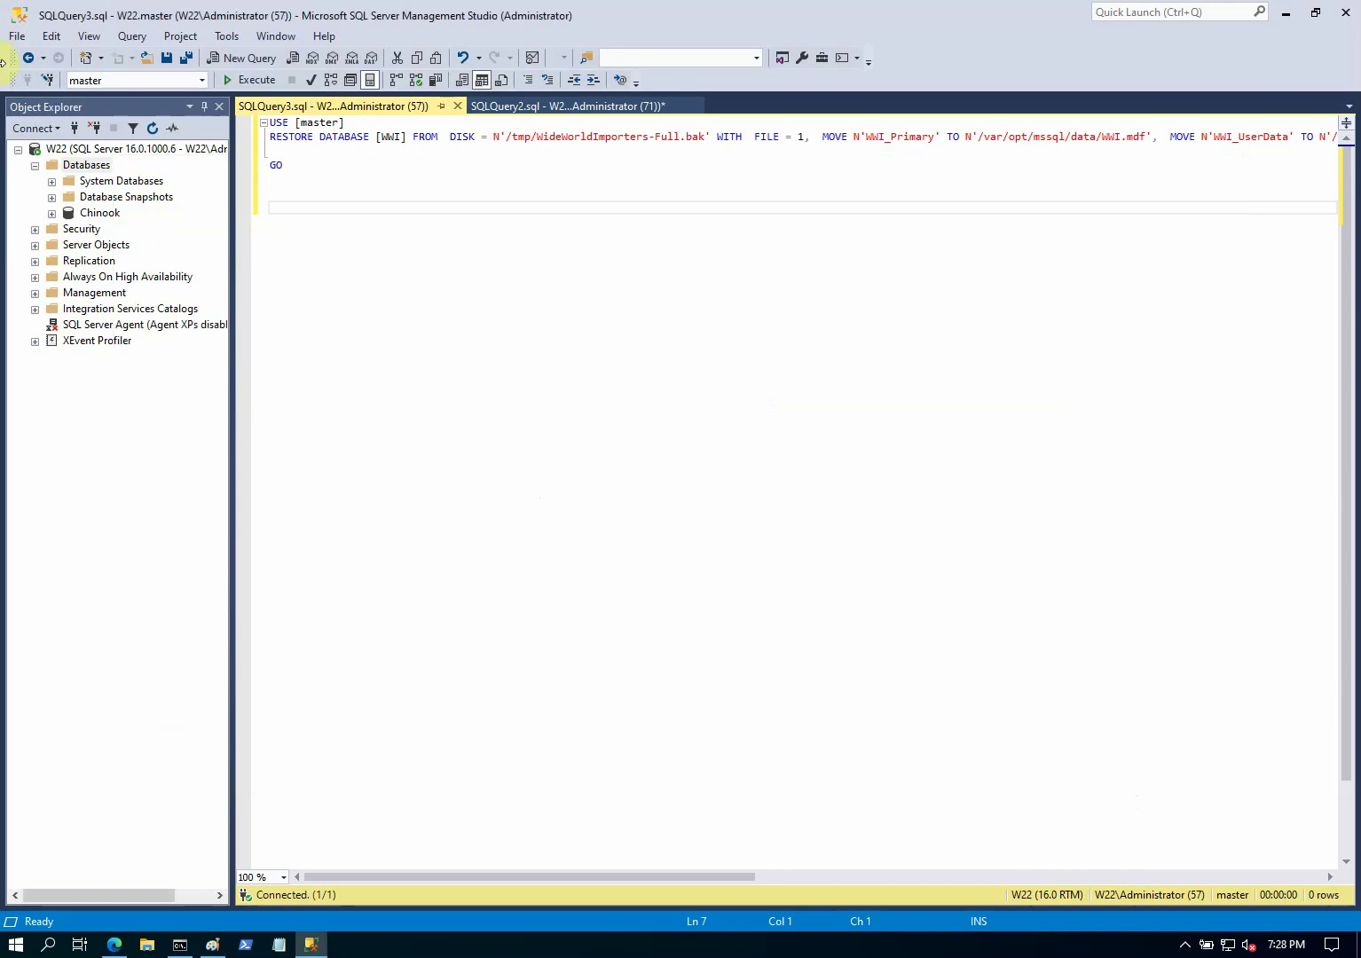
Collapse the W22 server tree, switch to the Command Prompt and log in to o9 over SSH as root with the account password.
{"action": "double_click", "coordinate": [33, 151]}
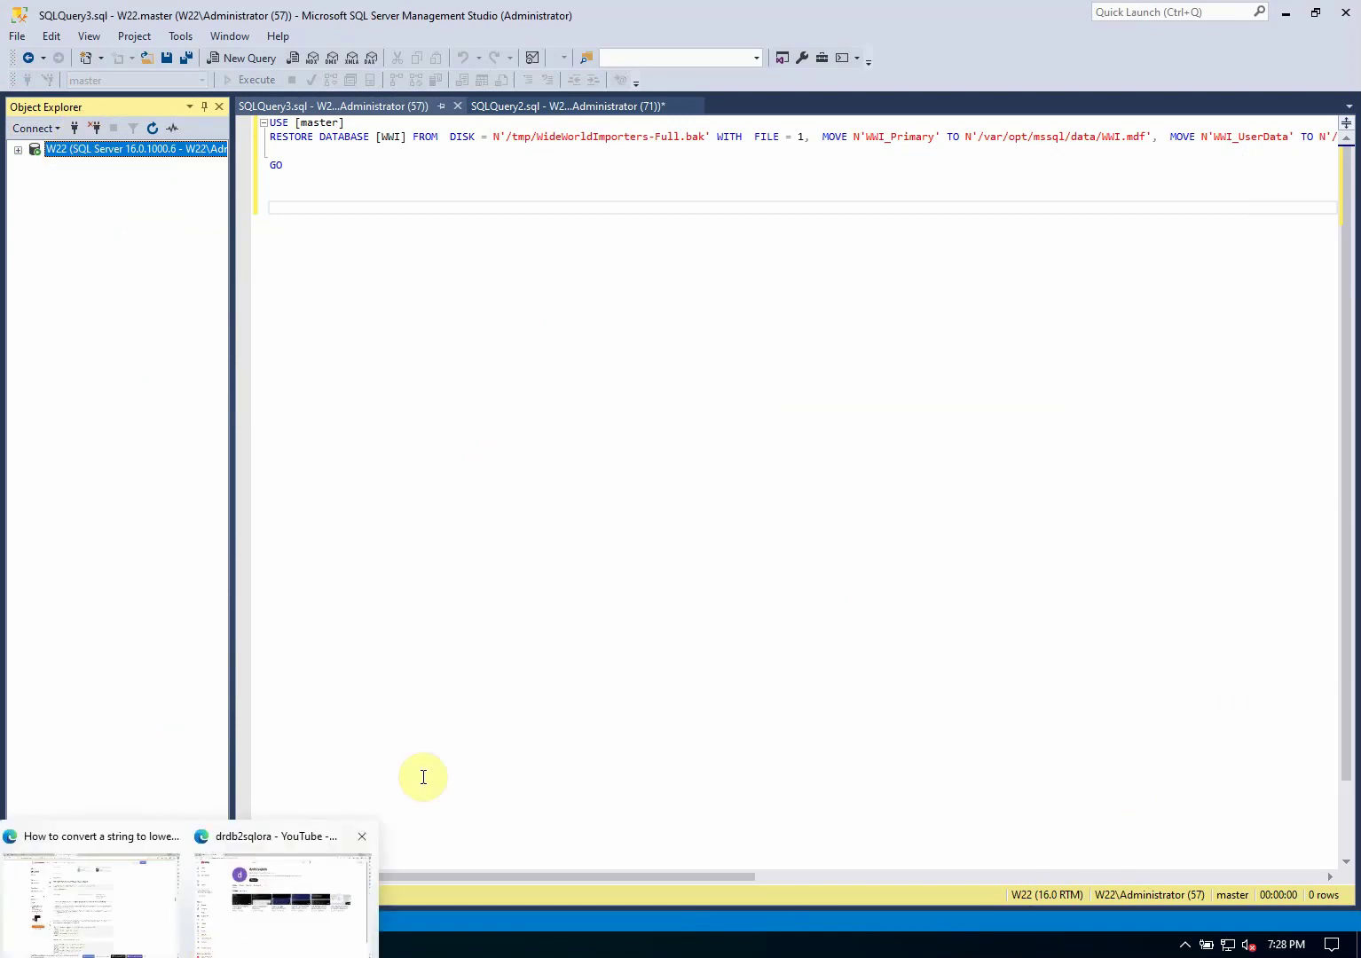
{"action": "left_click", "coordinate": [570, 691]}
{"action": "mouse_move", "coordinate": [180, 944]}
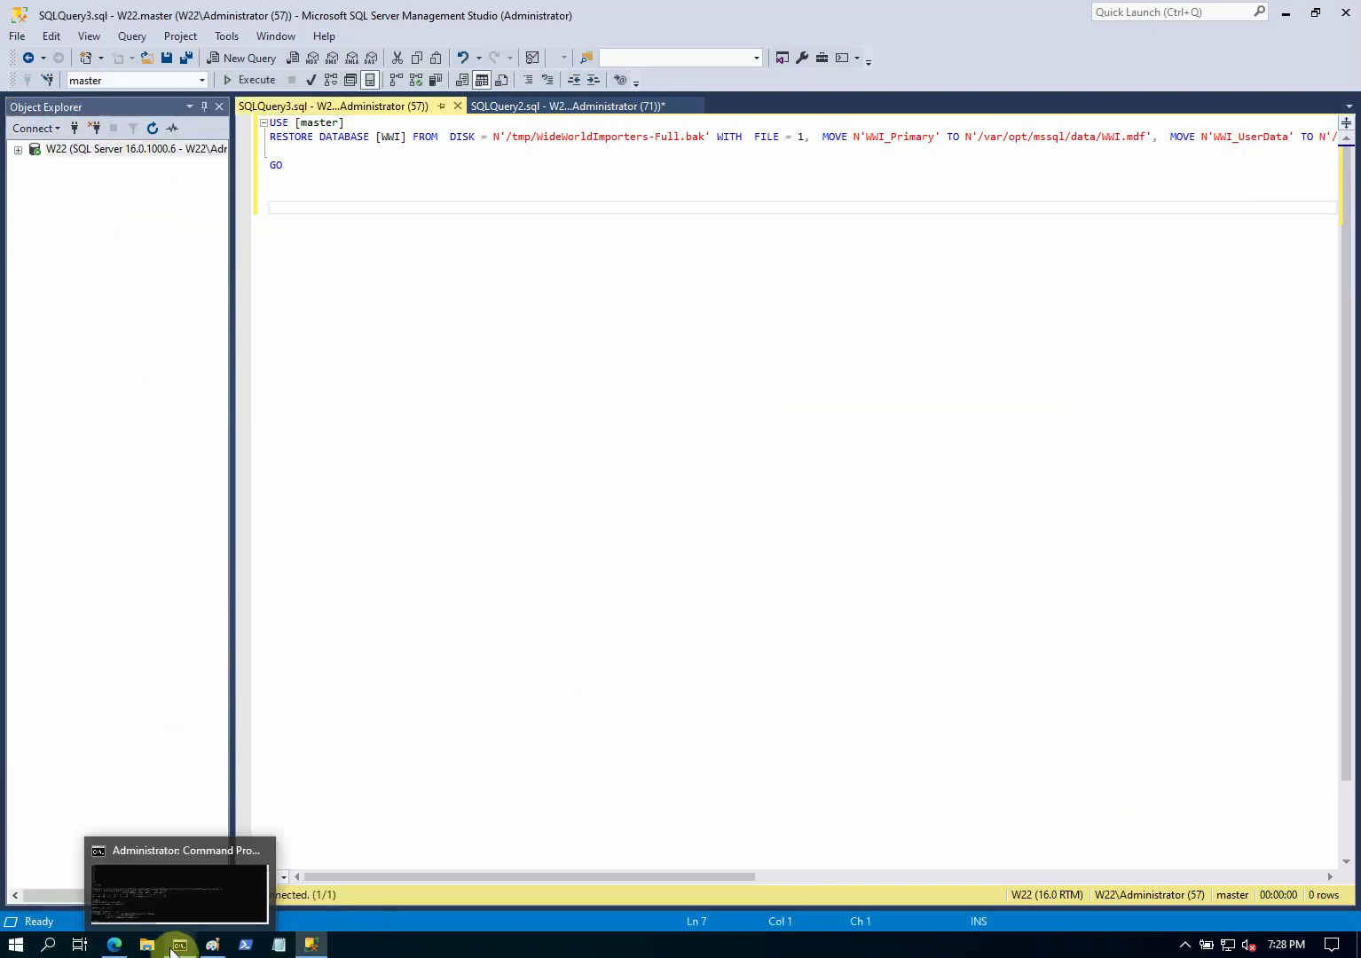
{"action": "left_click", "coordinate": [199, 901]}
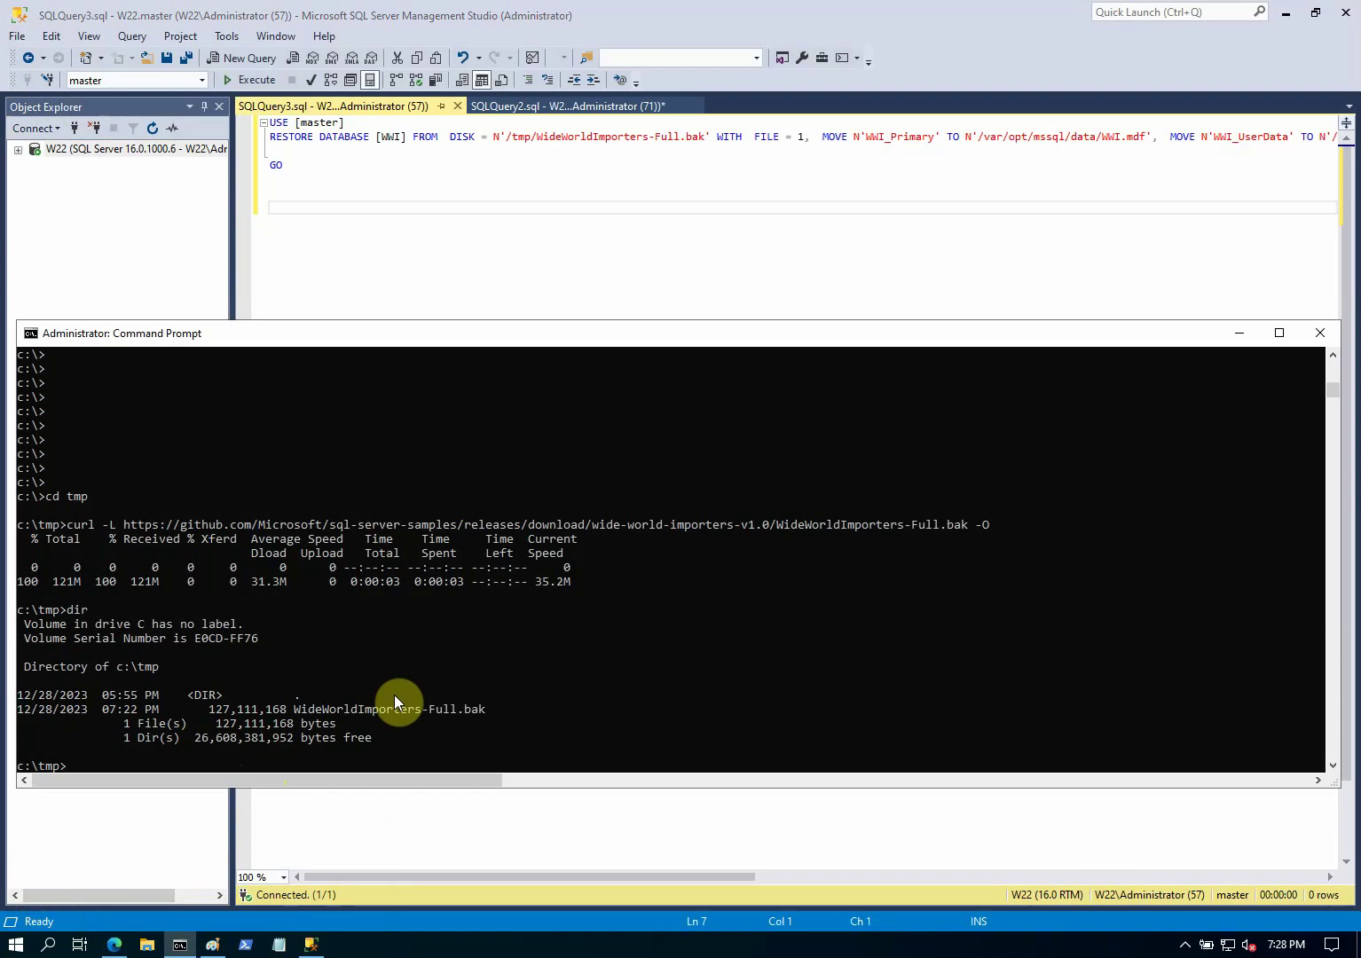
{"action": "type", "text": "ssh"}
{"action": "type", "text": " root"}
{"action": "type", "text": "@"}
{"action": "type", "text": "09"}
{"action": "key", "text": "Return"}
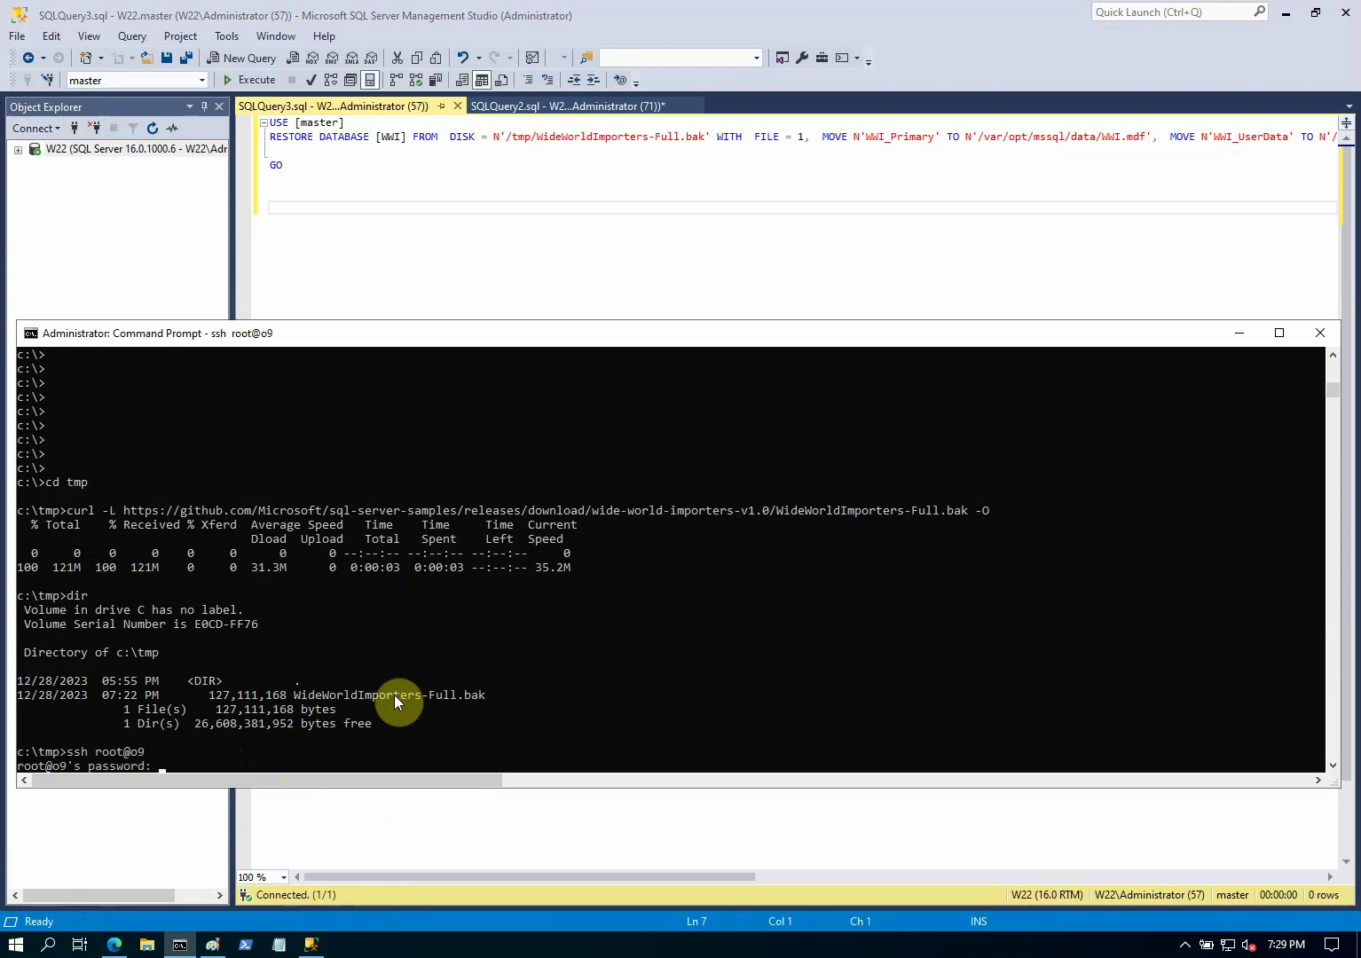
{"action": "key", "text": "Return"}
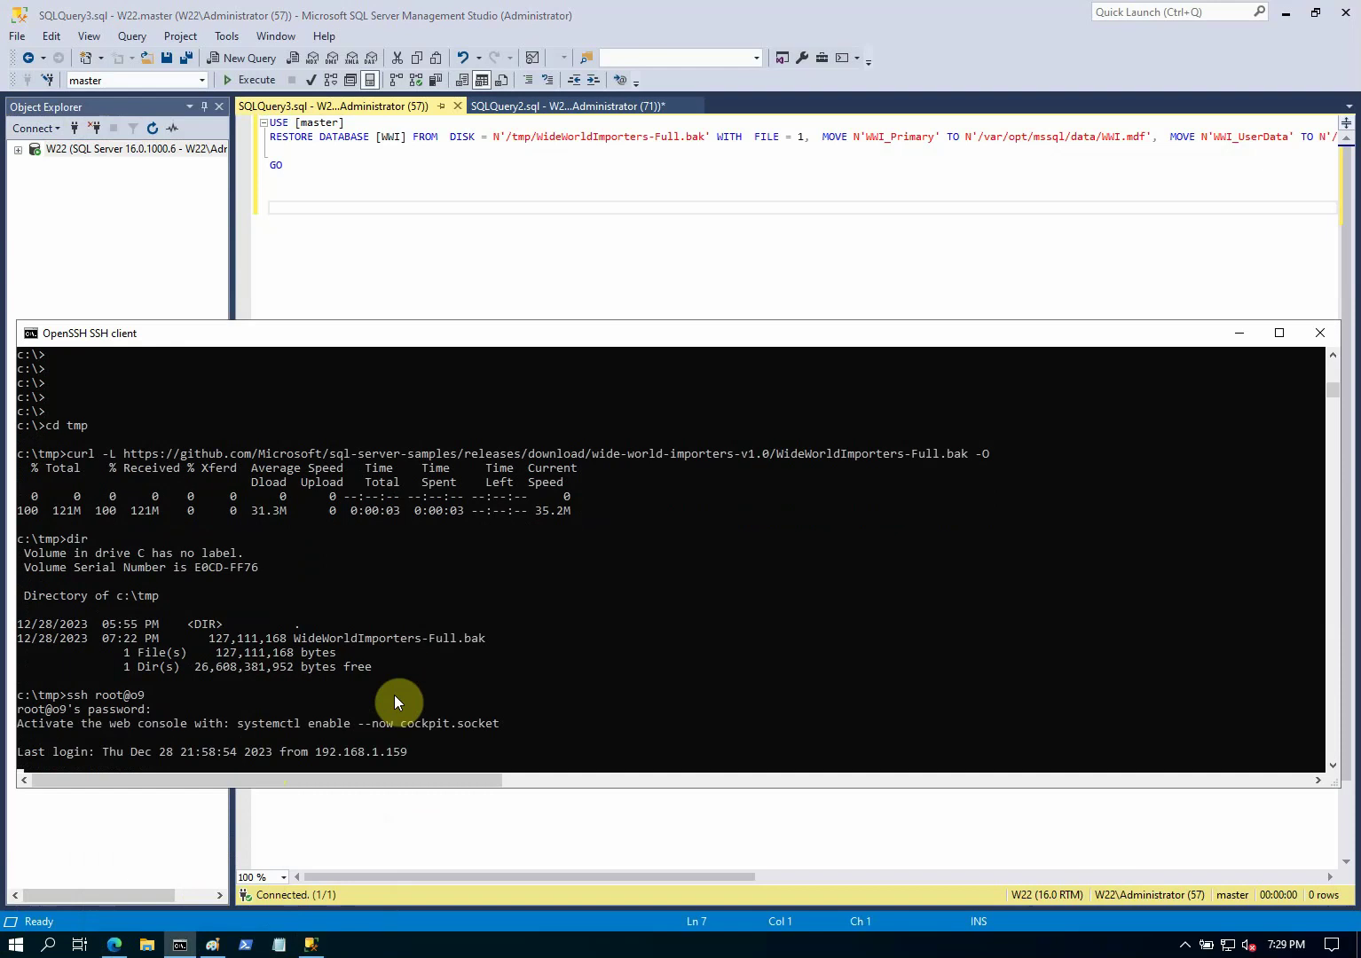
Download WideWorldImporters-Full.bak into /tmp on the Linux server by reusing the earlier curl command, and list the directory.
{"action": "type", "text": "cd "}
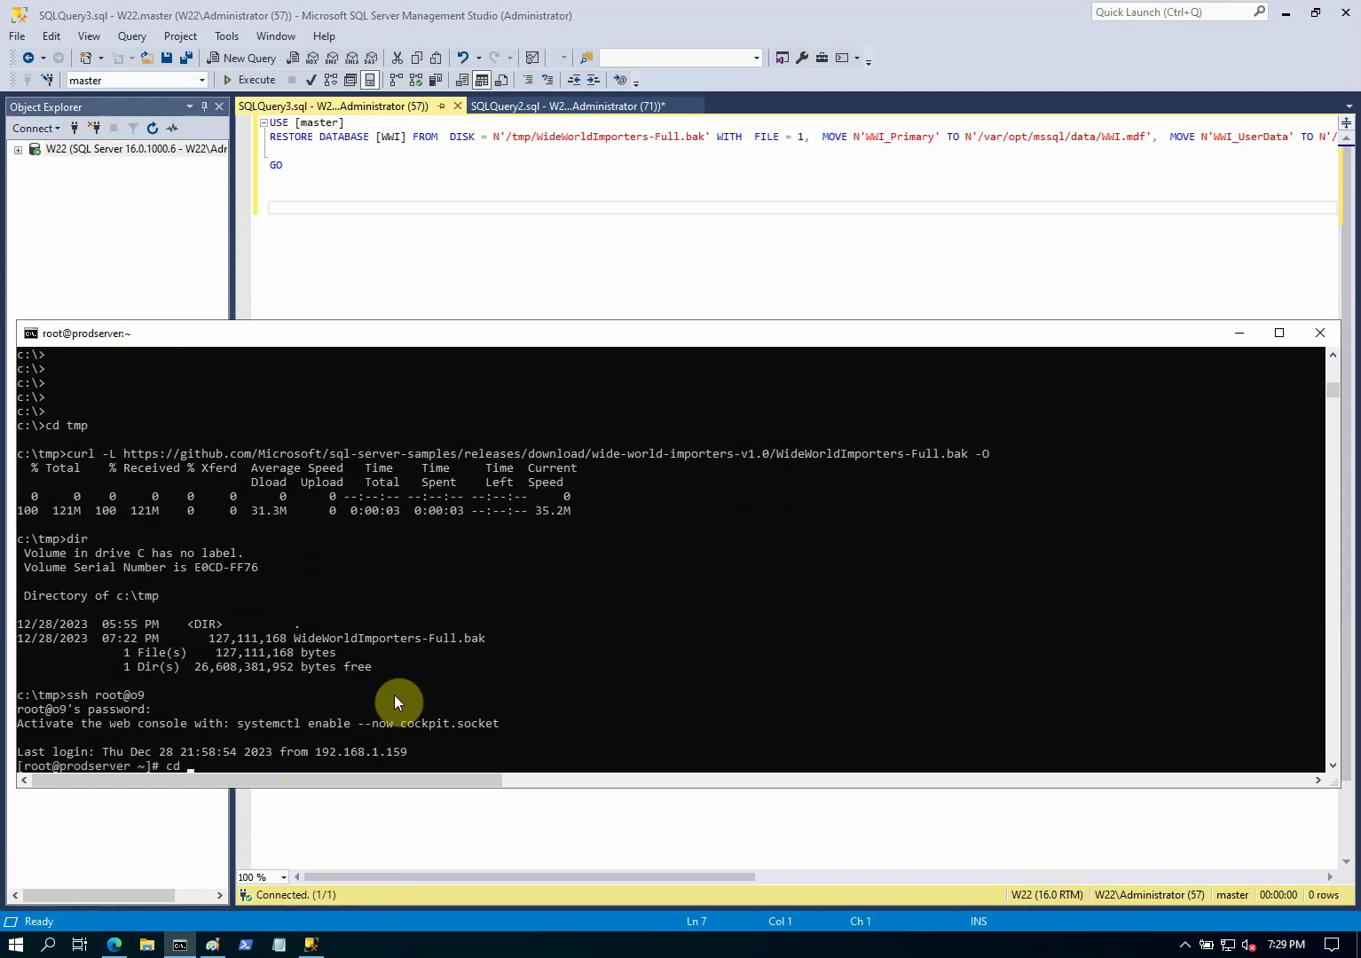
{"action": "type", "text": "/tmp"}
{"action": "key", "text": "Return"}
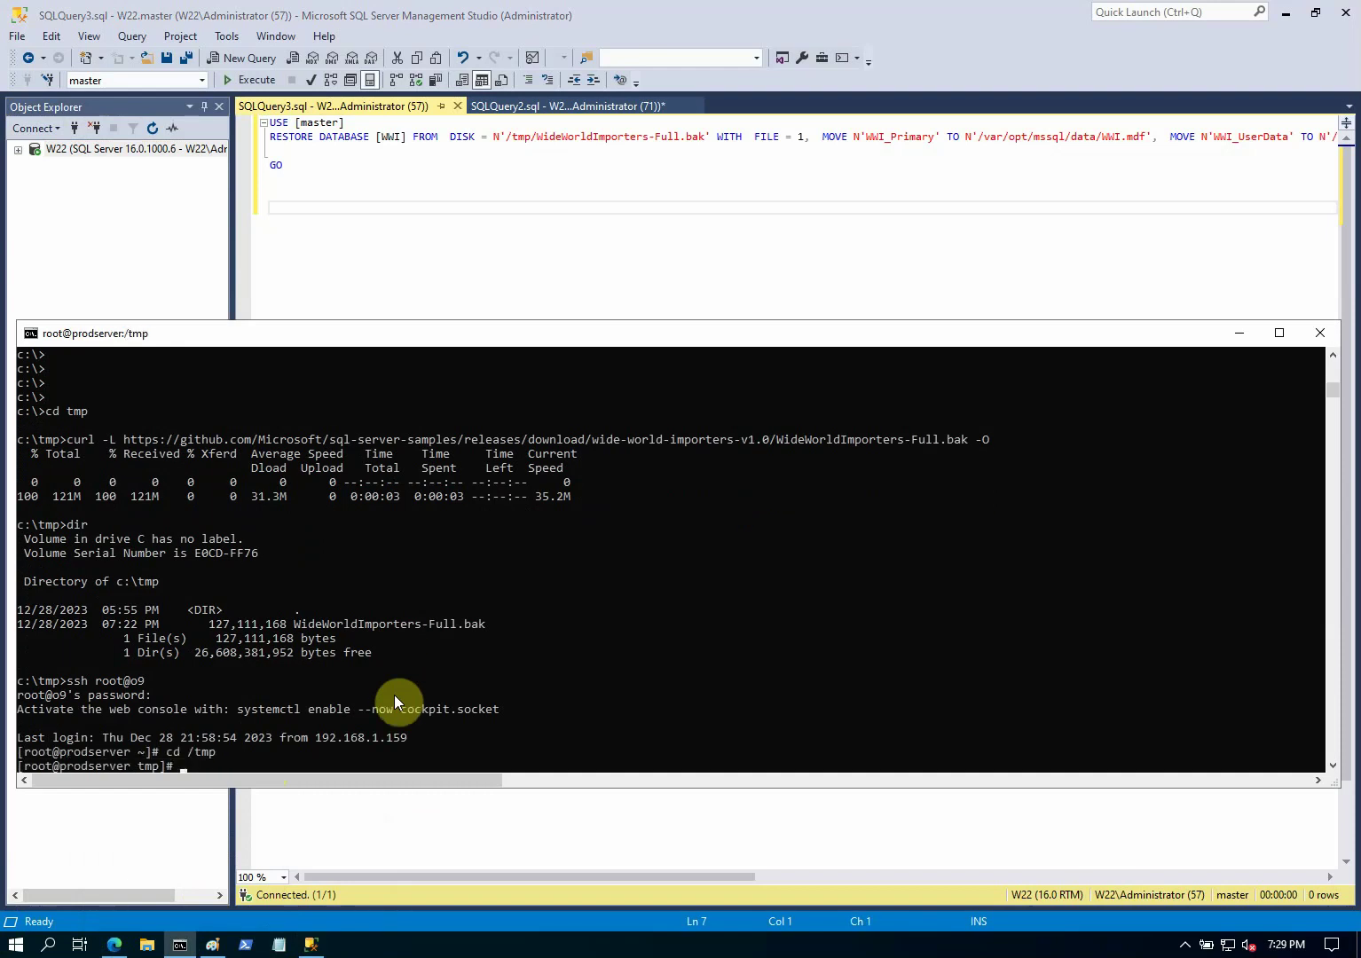
{"action": "left_click_drag", "start_coordinate": [66, 439], "coordinate": [987, 436]}
{"action": "right_click", "coordinate": [787, 530]}
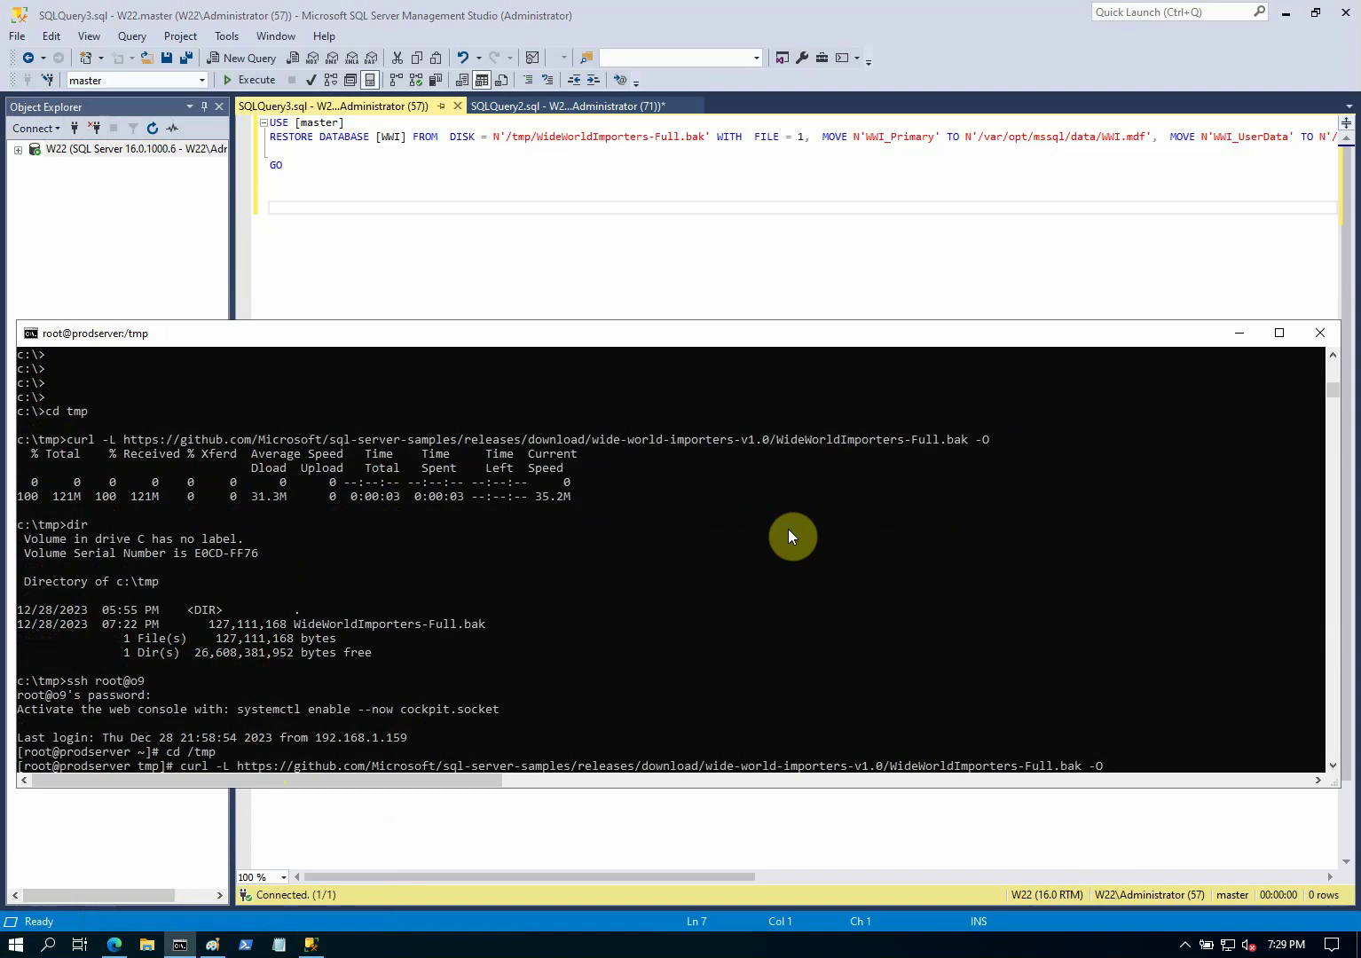
{"action": "key", "text": "Return"}
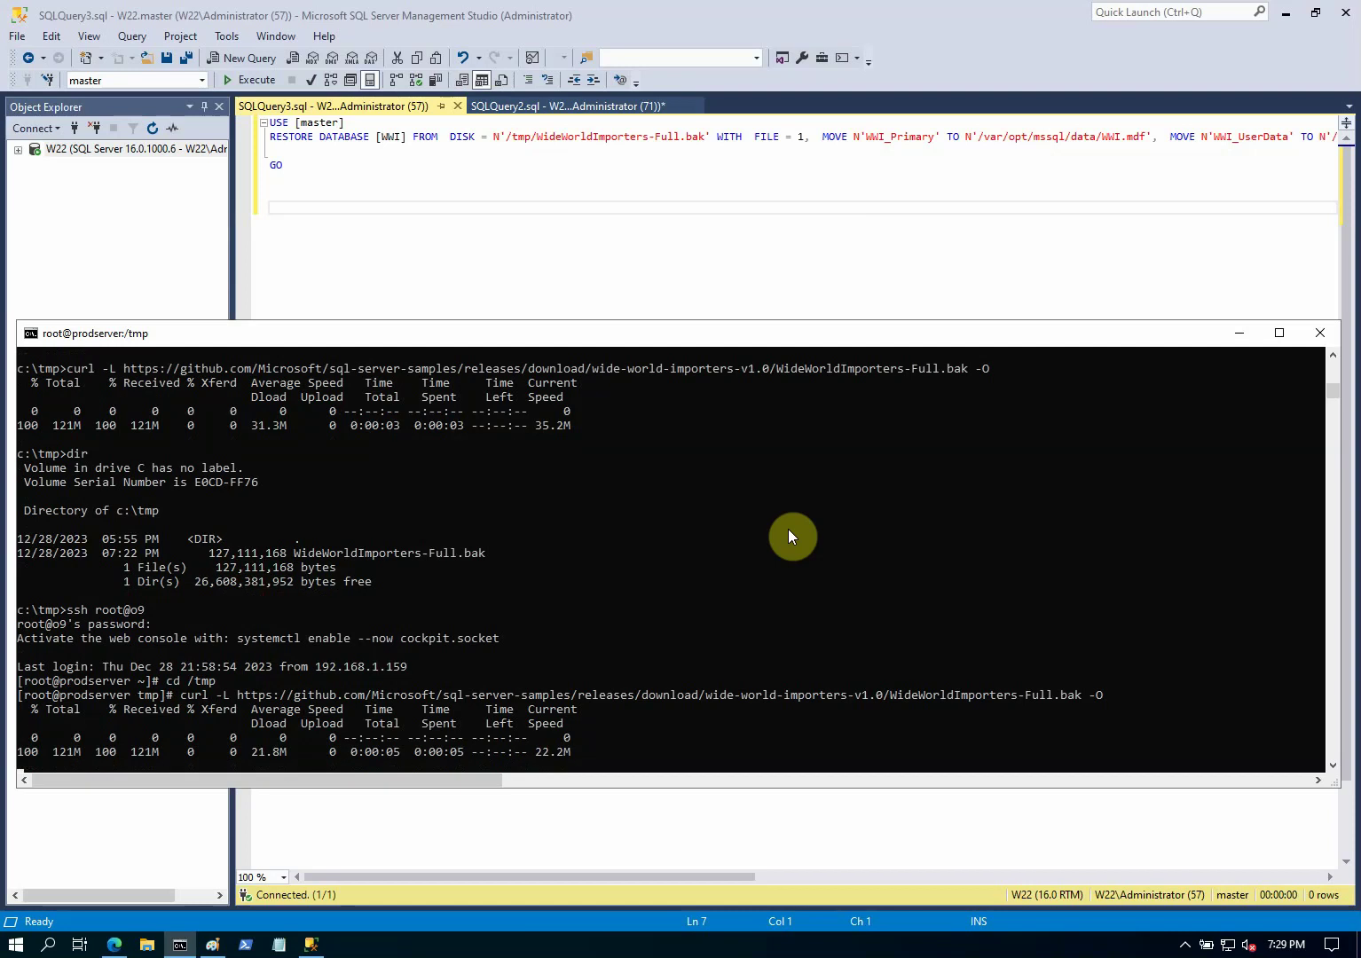
{"action": "type", "text": "dir"}
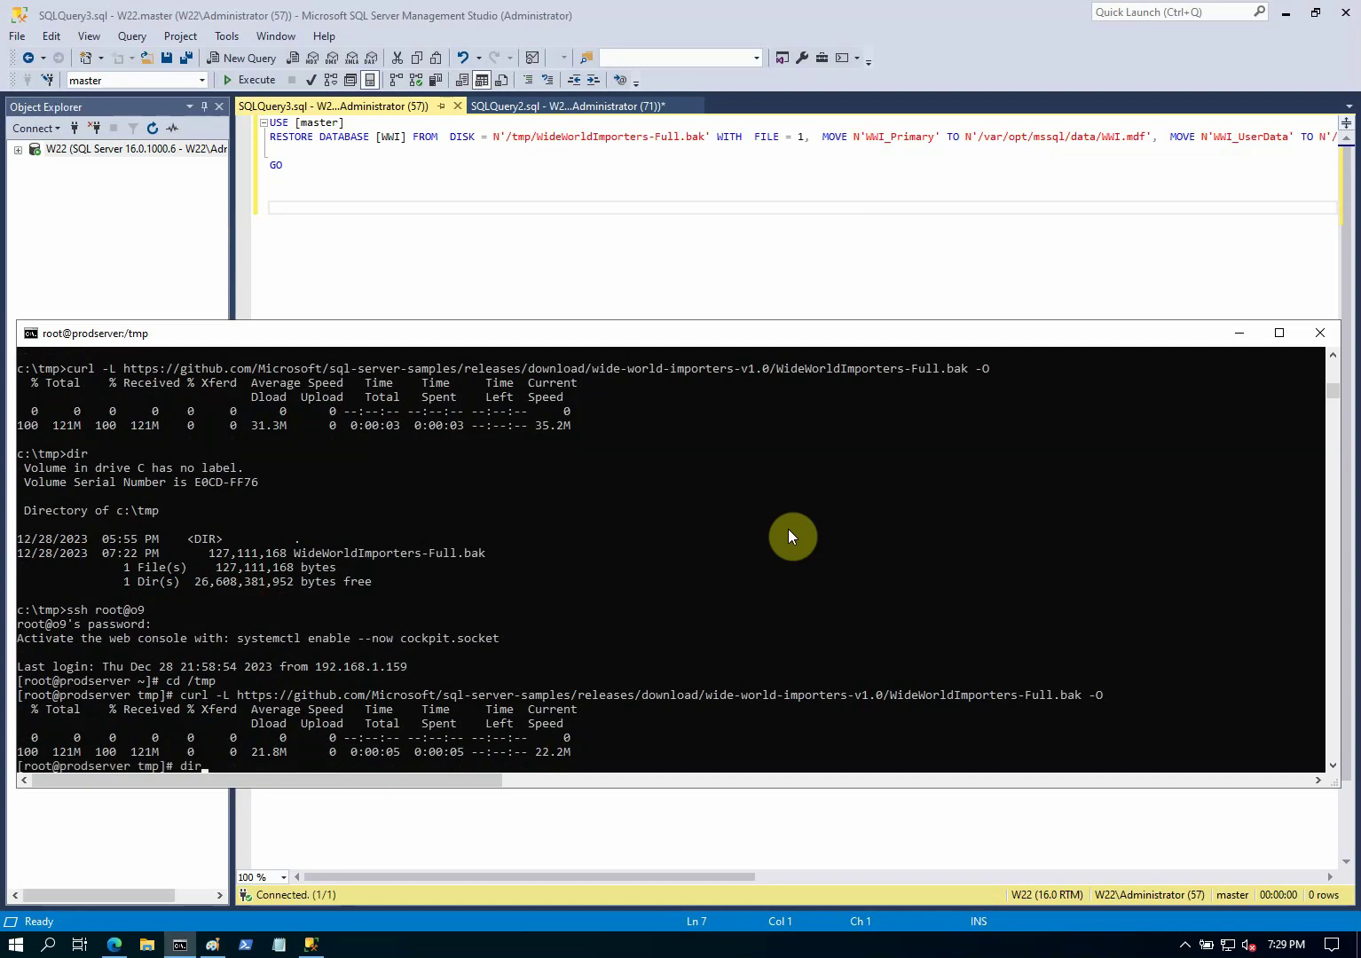
{"action": "key", "text": "Return"}
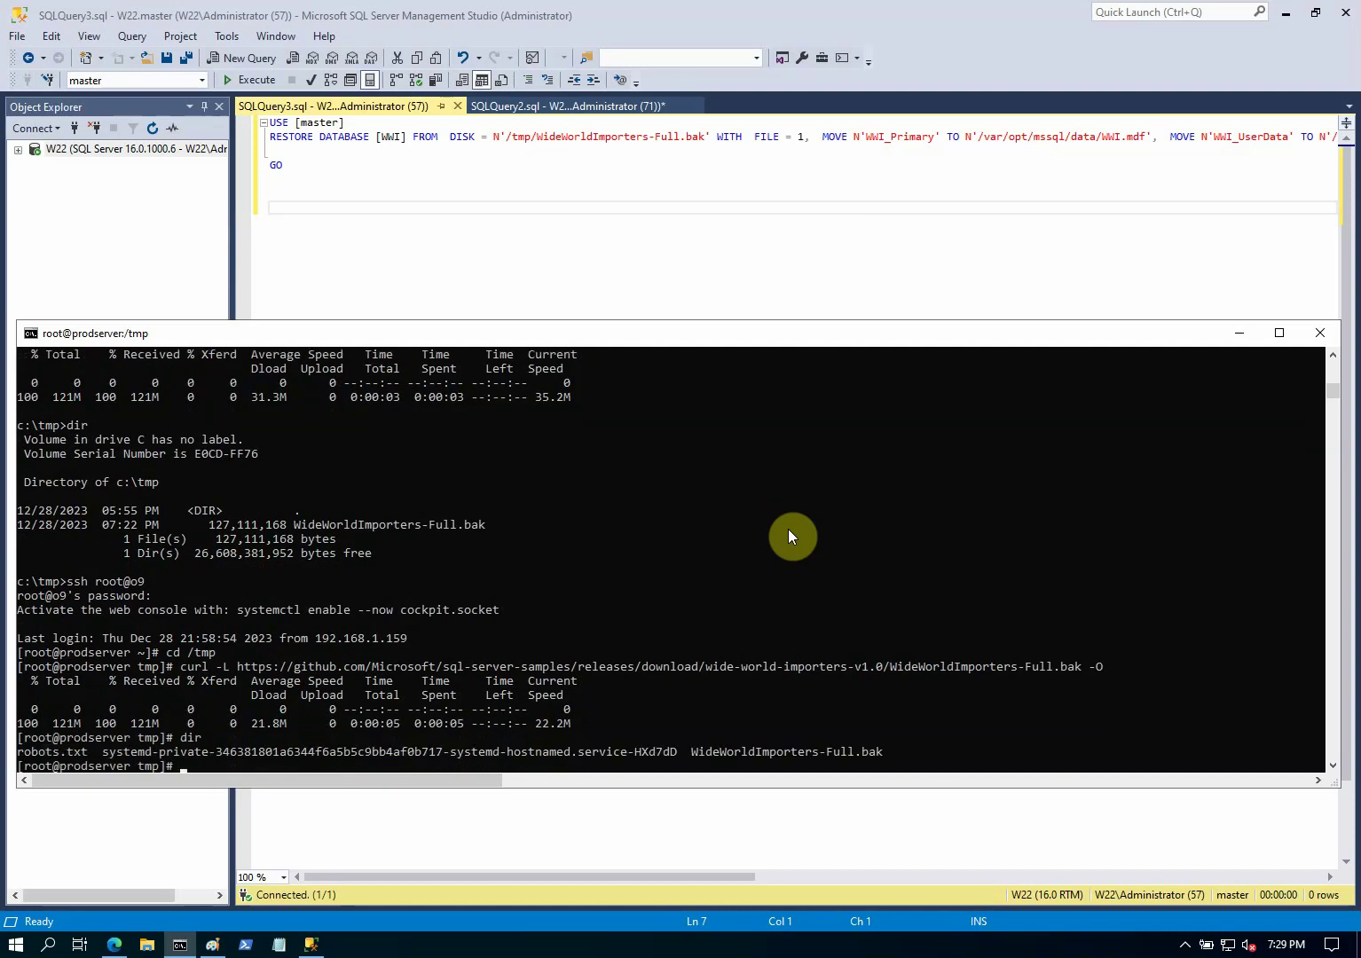
Minimise the Command Prompt and connect to server o9 using SQL Server Authentication with the remembered sa credentials.
{"action": "left_click_drag", "start_coordinate": [685, 754], "coordinate": [689, 757]}
{"action": "left_click", "coordinate": [1239, 338]}
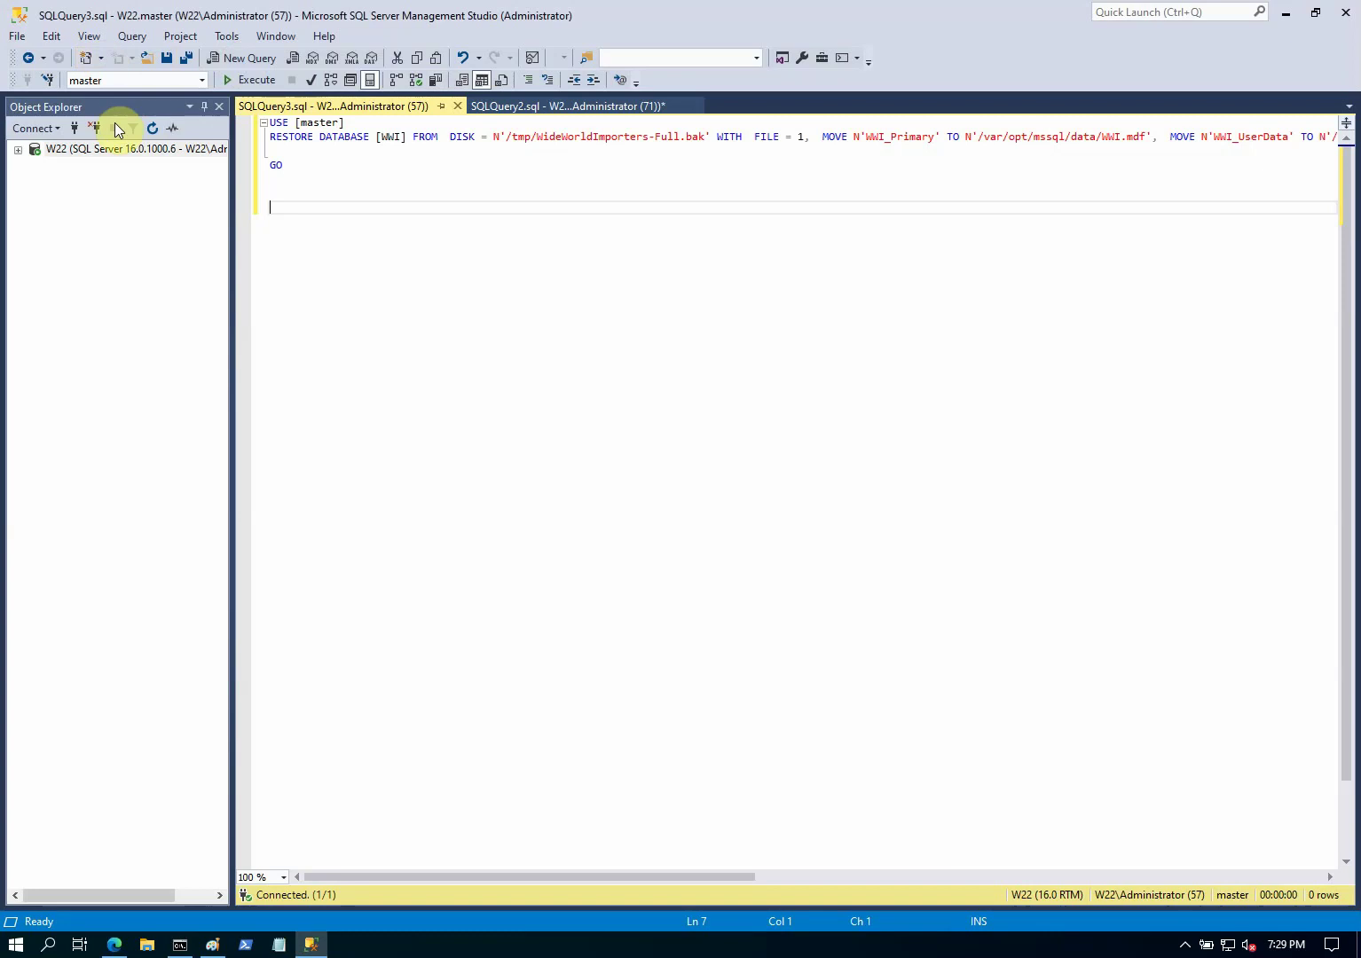
{"action": "left_click", "coordinate": [74, 129]}
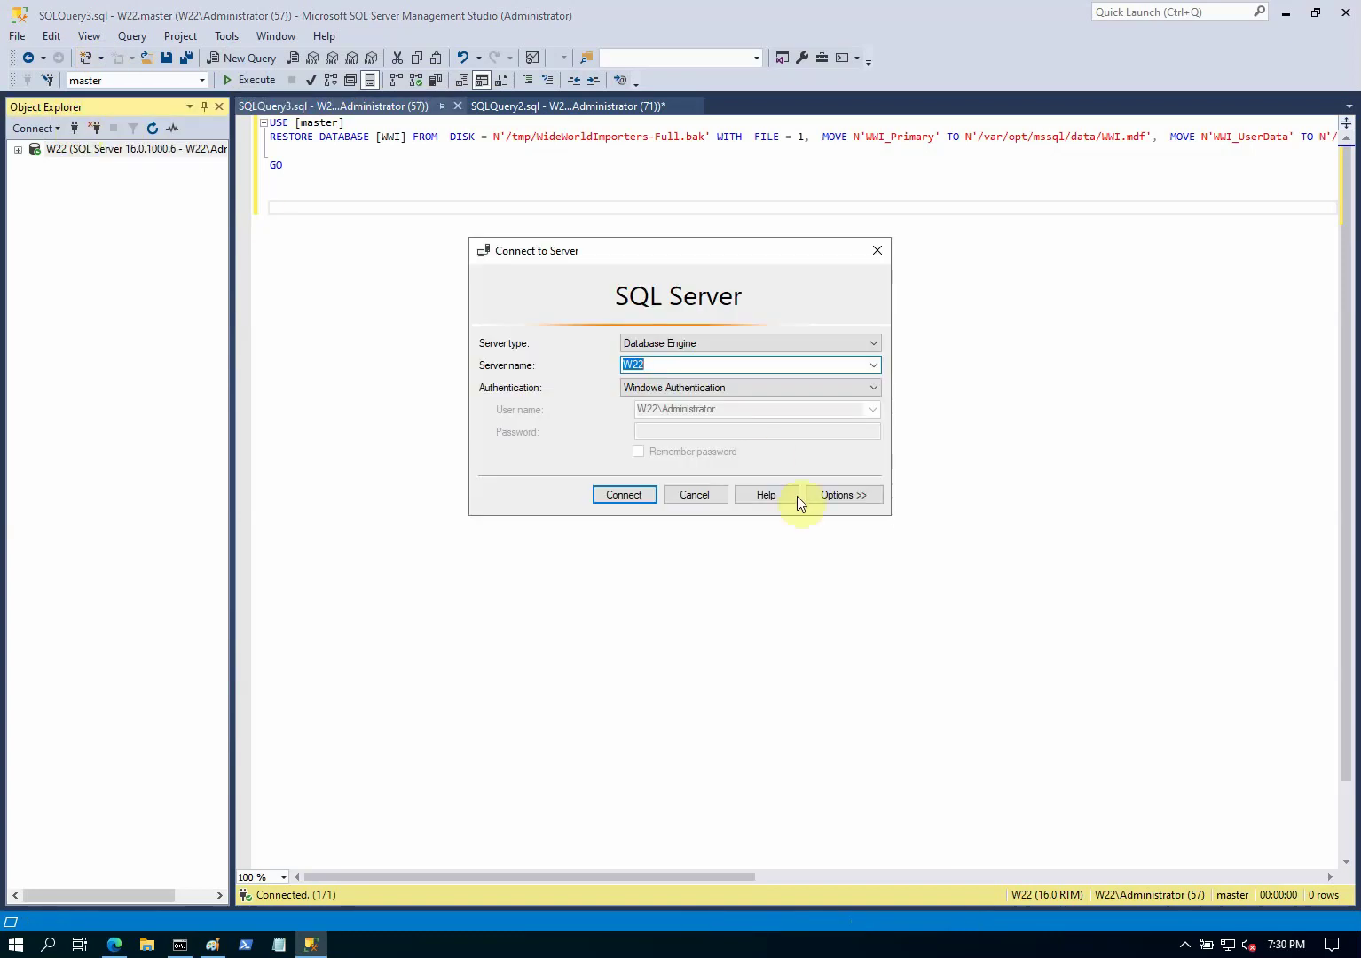
{"action": "left_click", "coordinate": [877, 366]}
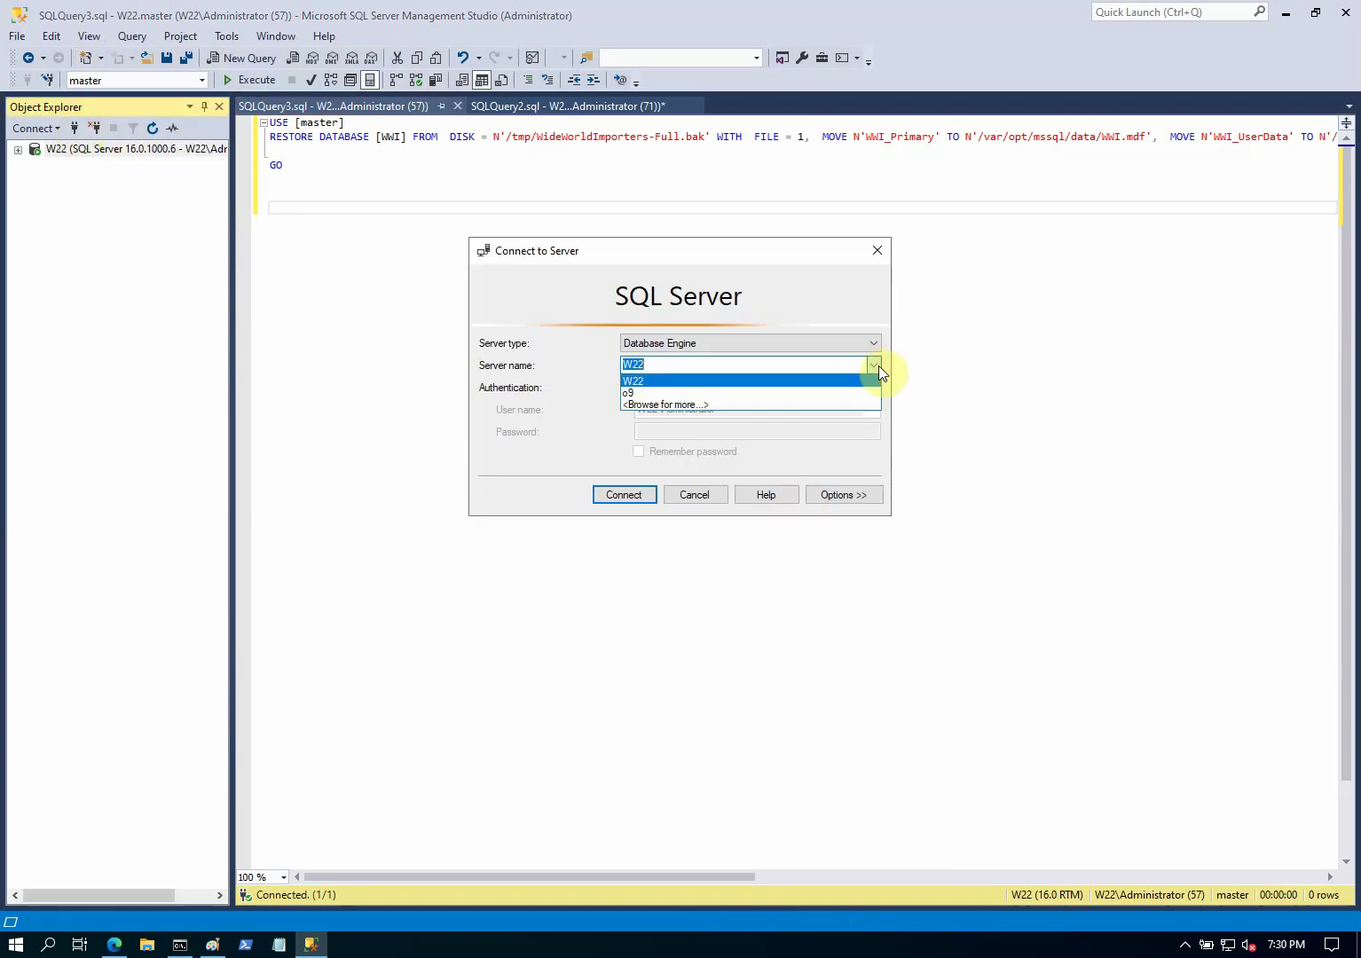
{"action": "left_click", "coordinate": [757, 390]}
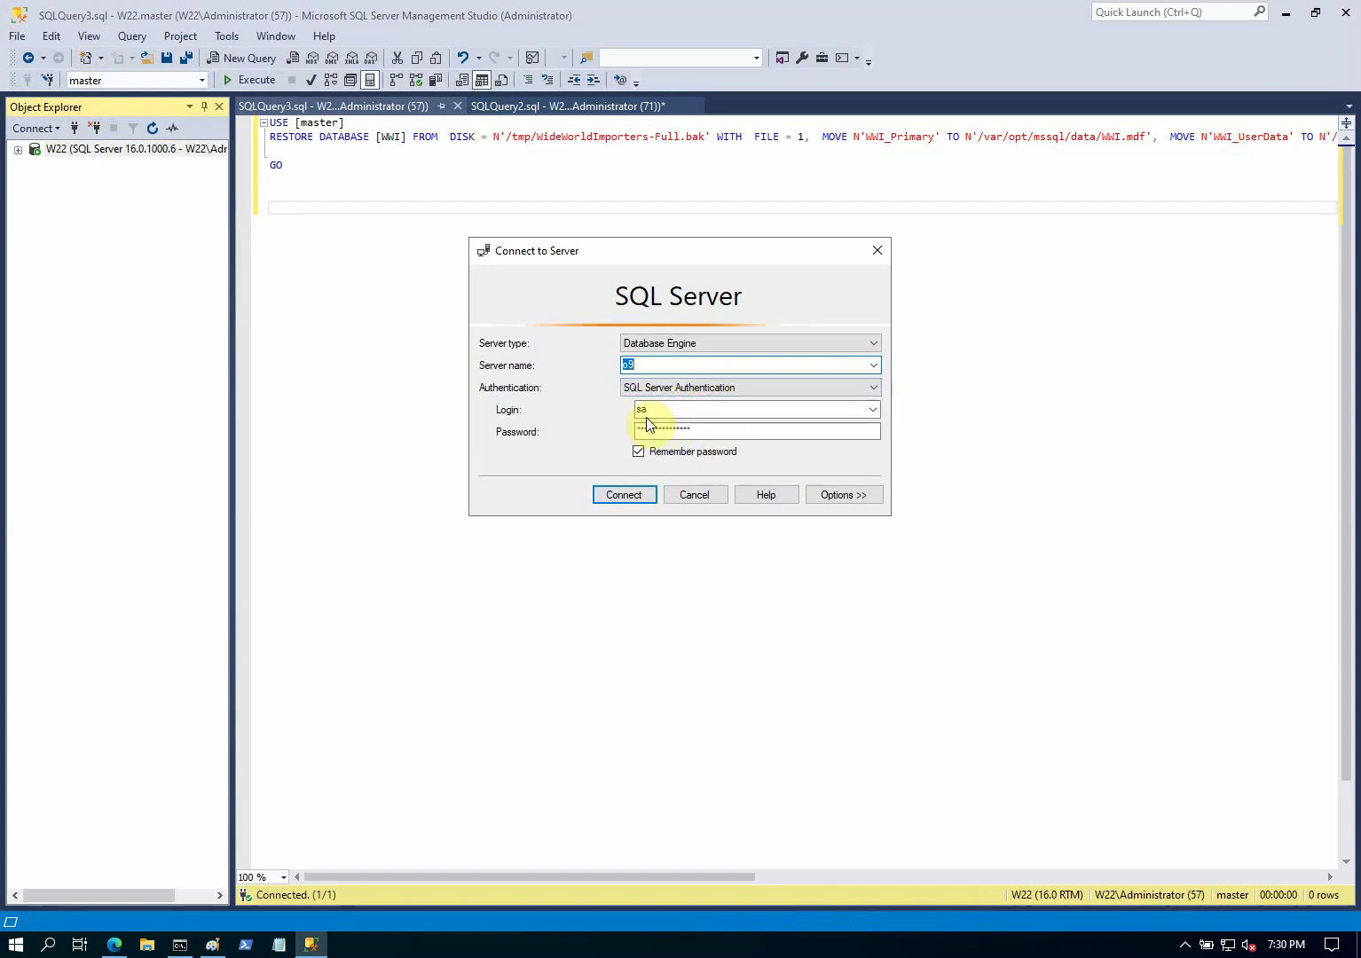
{"action": "left_click", "coordinate": [618, 494]}
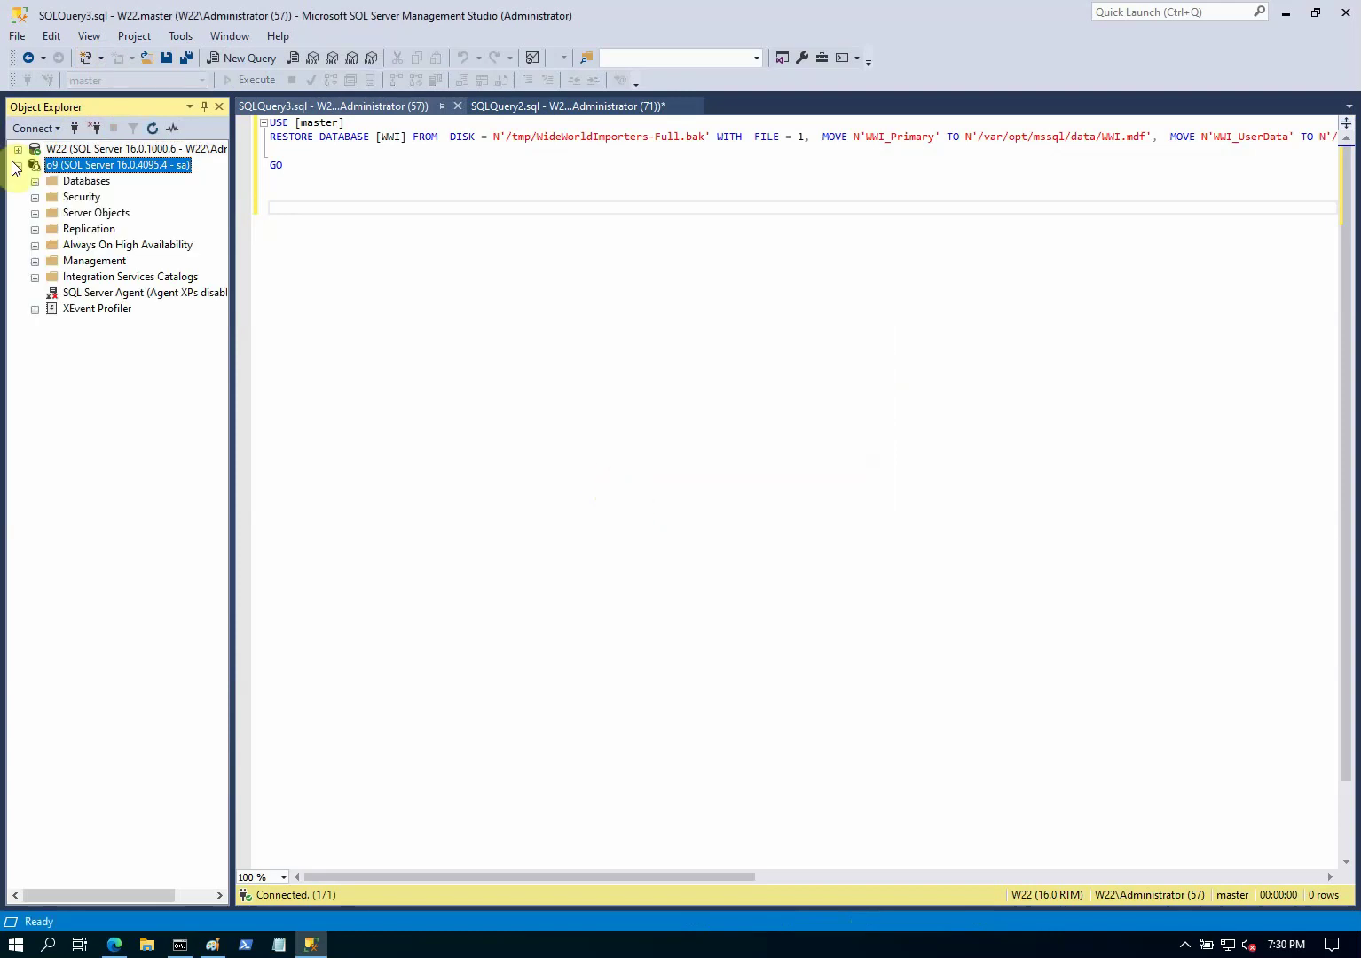
Start a database restore on o9 with a device as the source and open the backup device selection.
{"action": "left_click", "coordinate": [36, 181]}
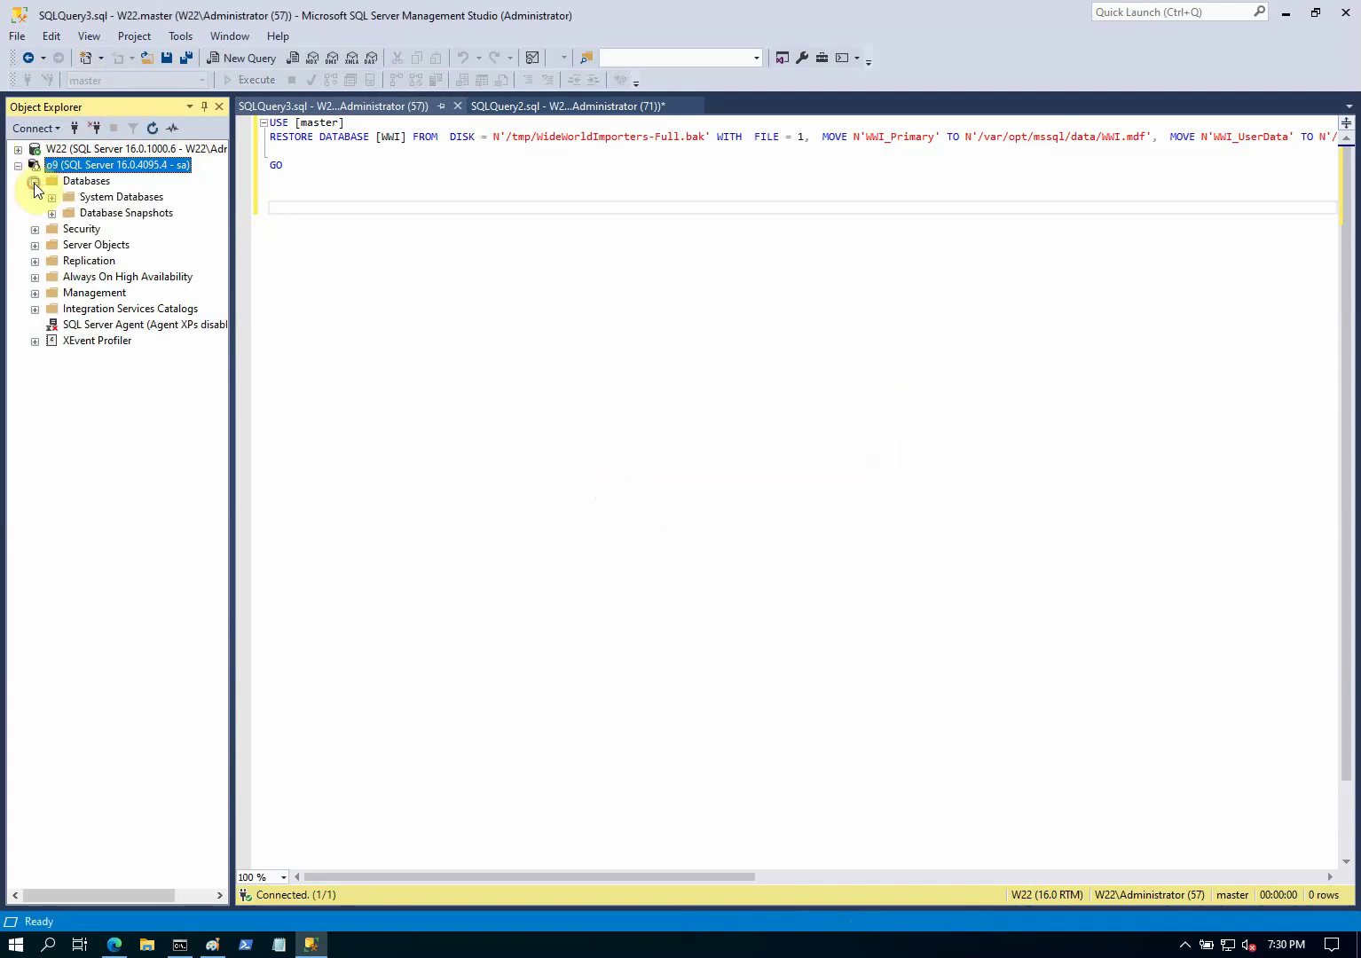
{"action": "left_click", "coordinate": [81, 183]}
{"action": "right_click", "coordinate": [81, 182]}
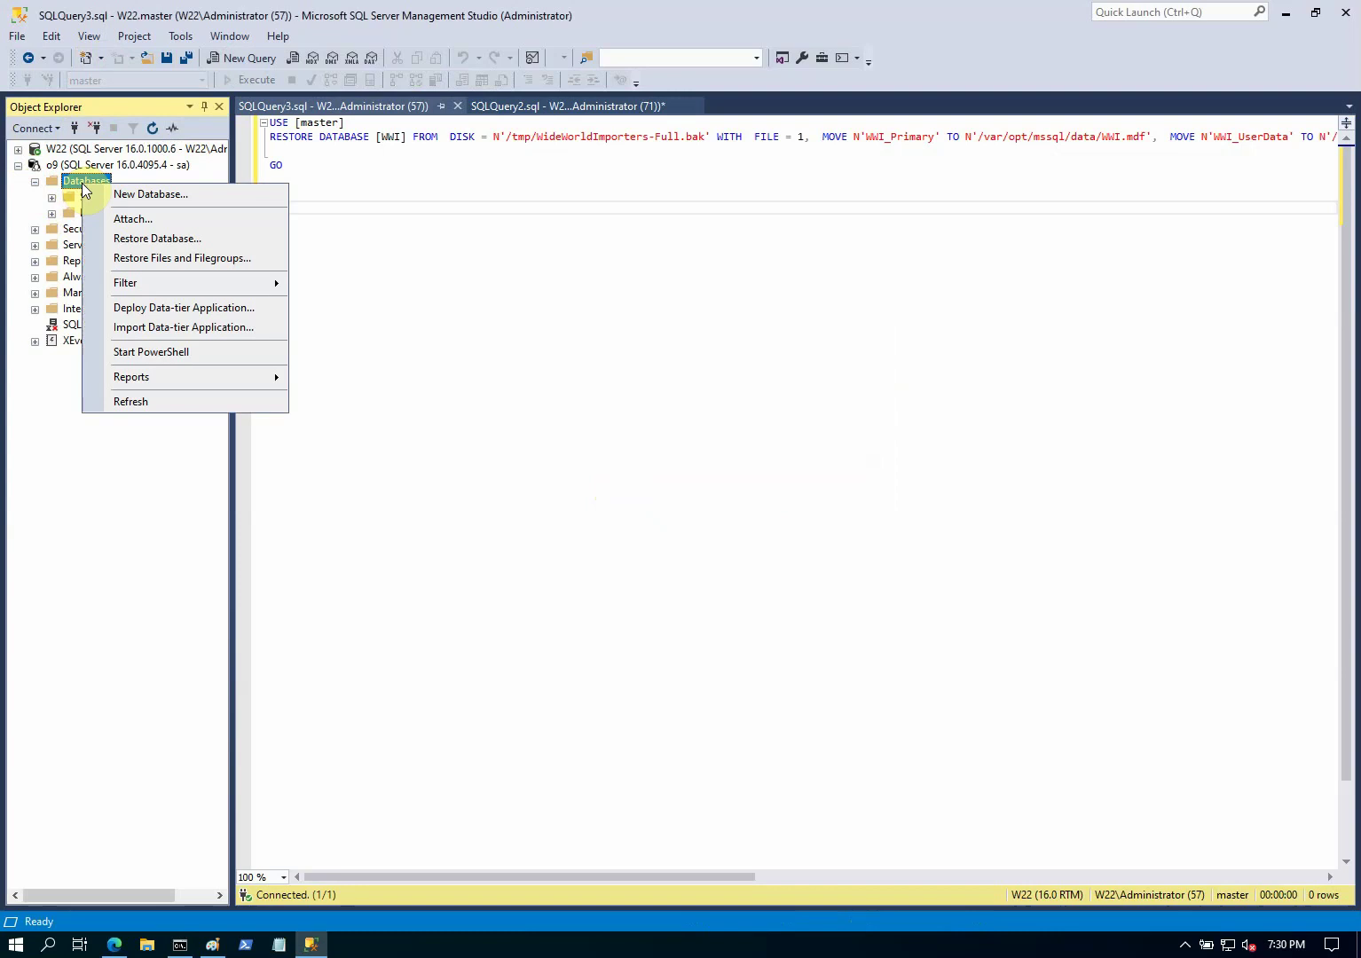
{"action": "left_click", "coordinate": [192, 238]}
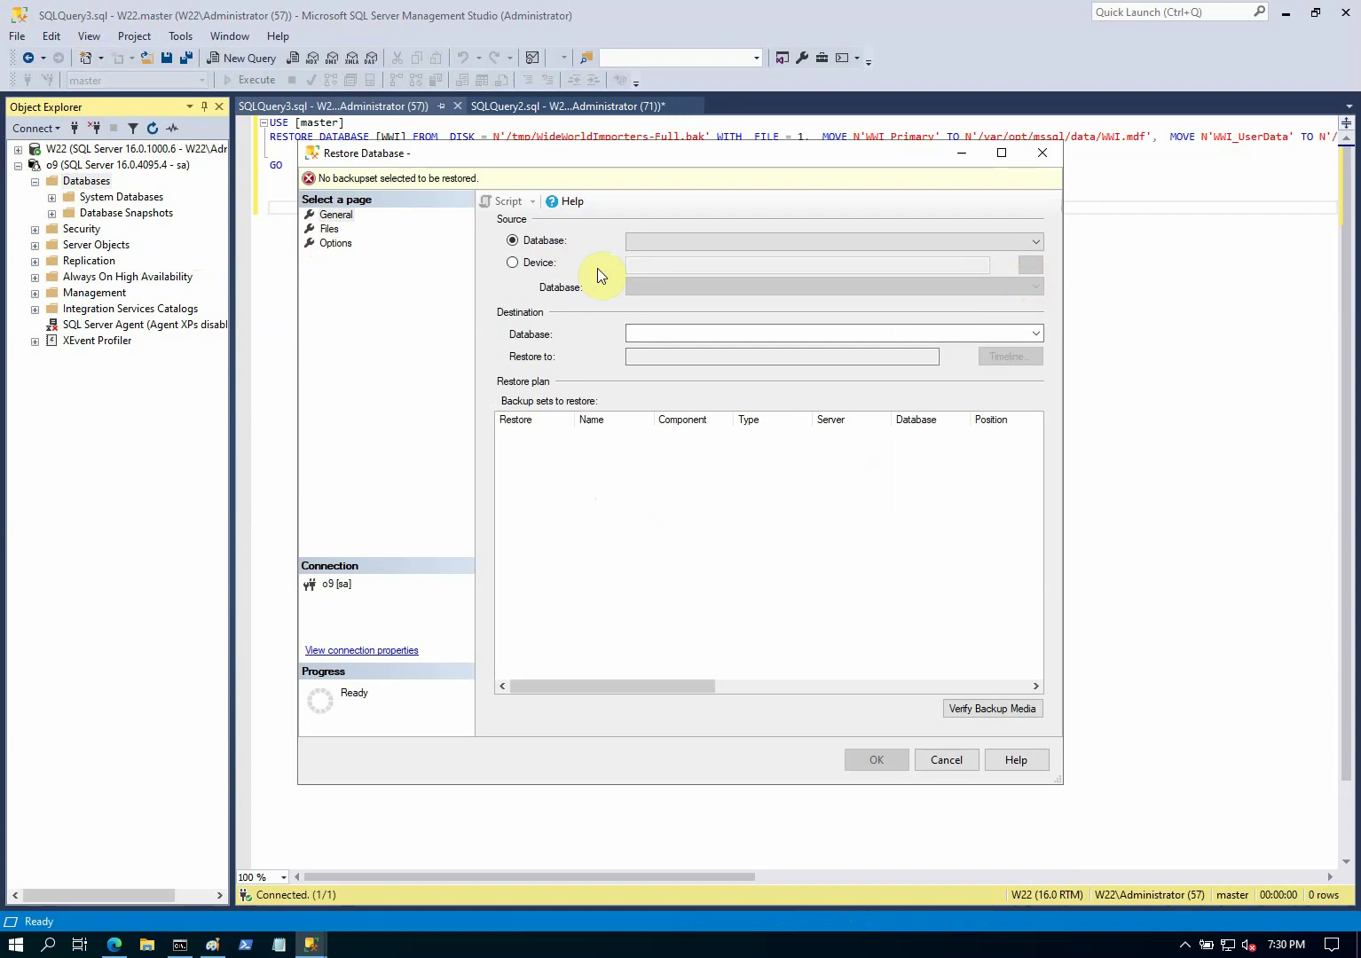
{"action": "left_click", "coordinate": [541, 266]}
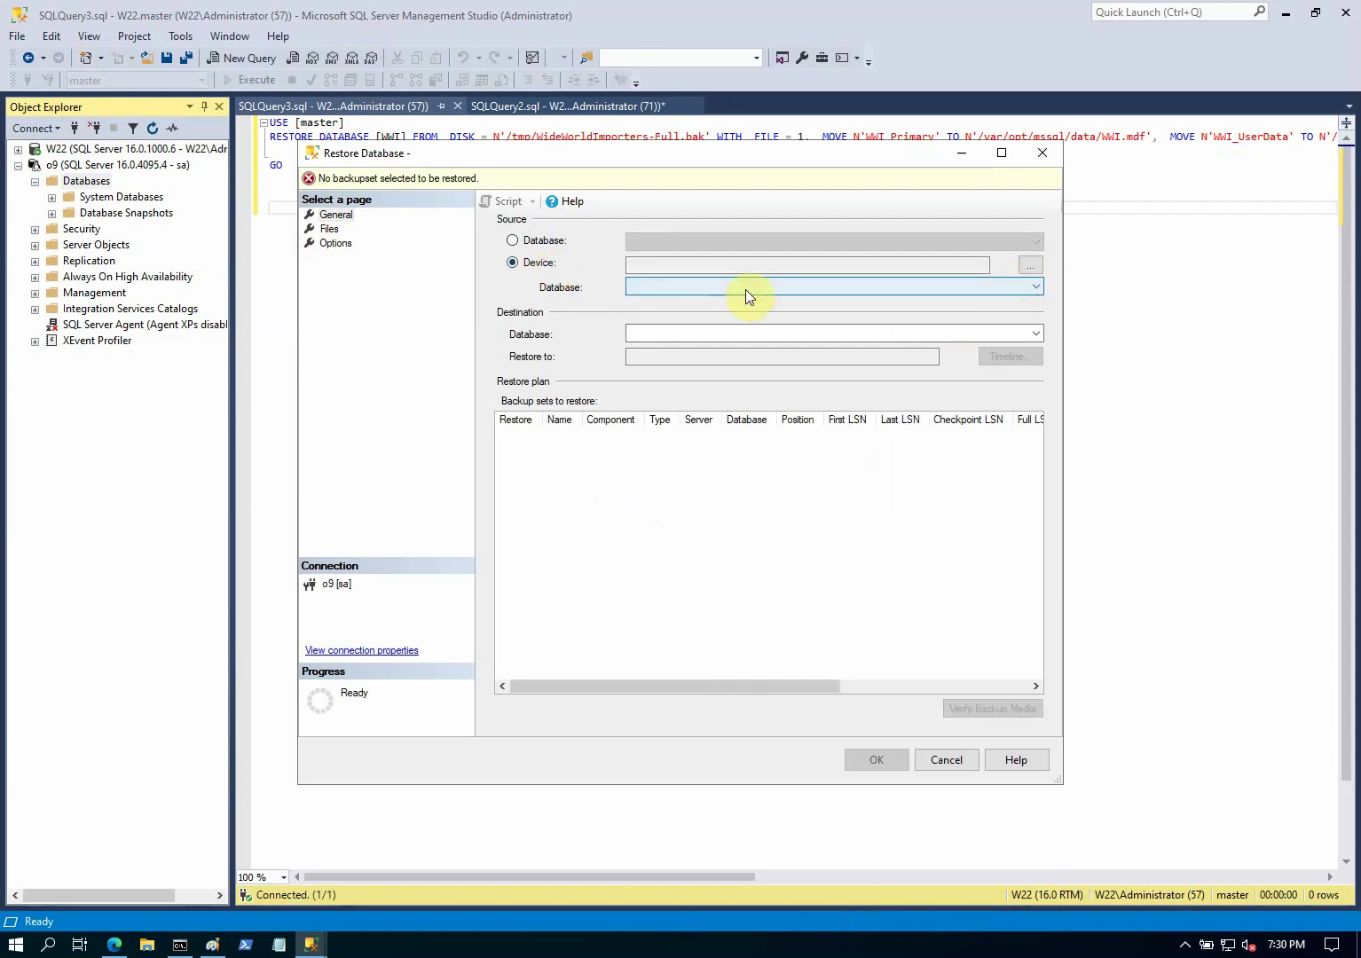
{"action": "left_click", "coordinate": [1029, 266]}
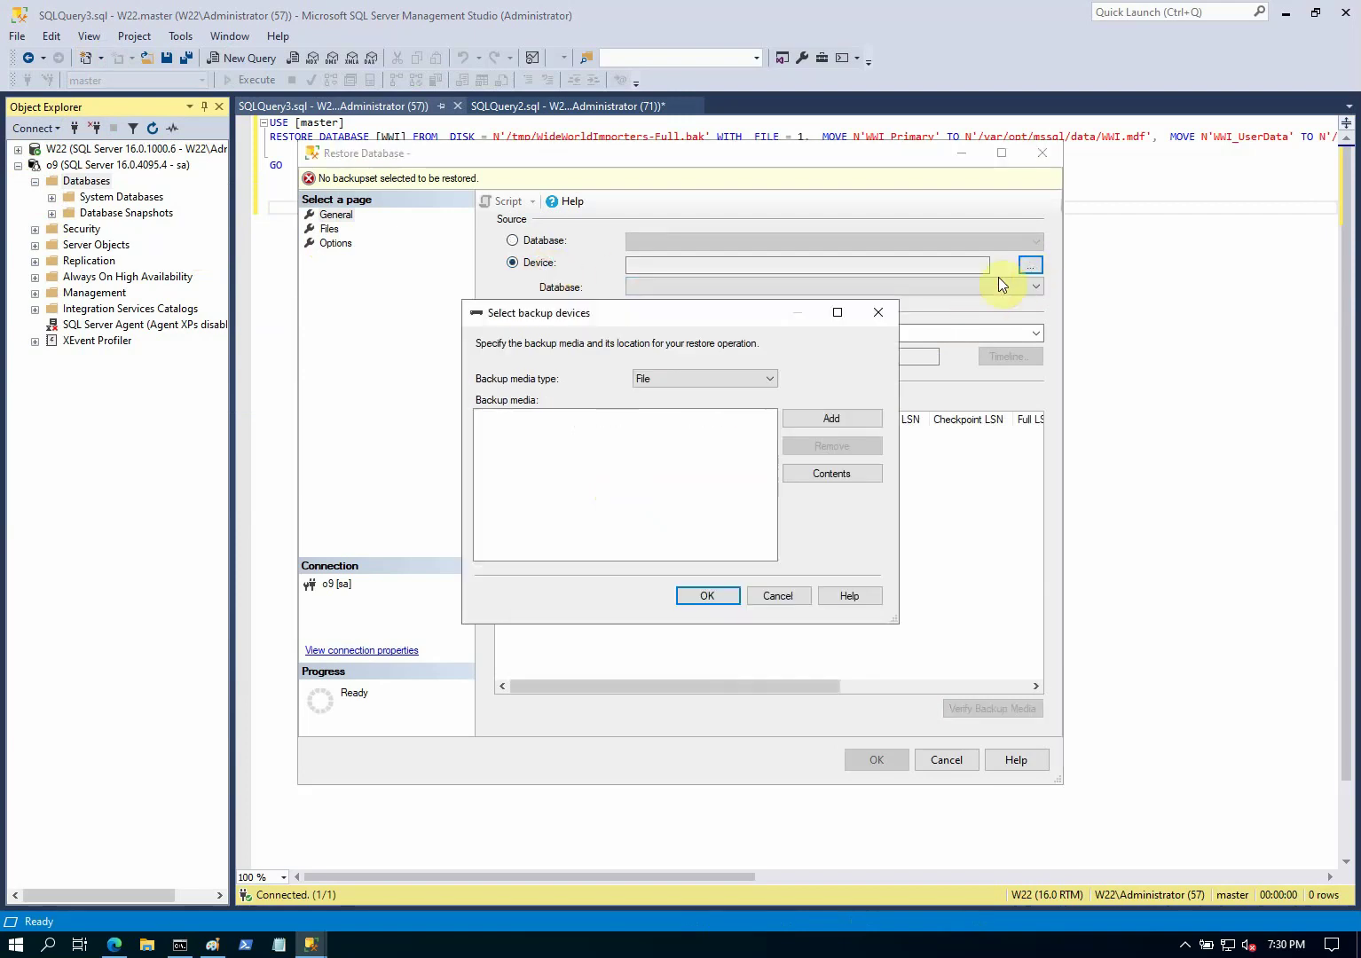
Add /tmp/WideWorldImporters-Full.bak from the Linux server as the backup file to restore.
{"action": "left_click", "coordinate": [848, 414]}
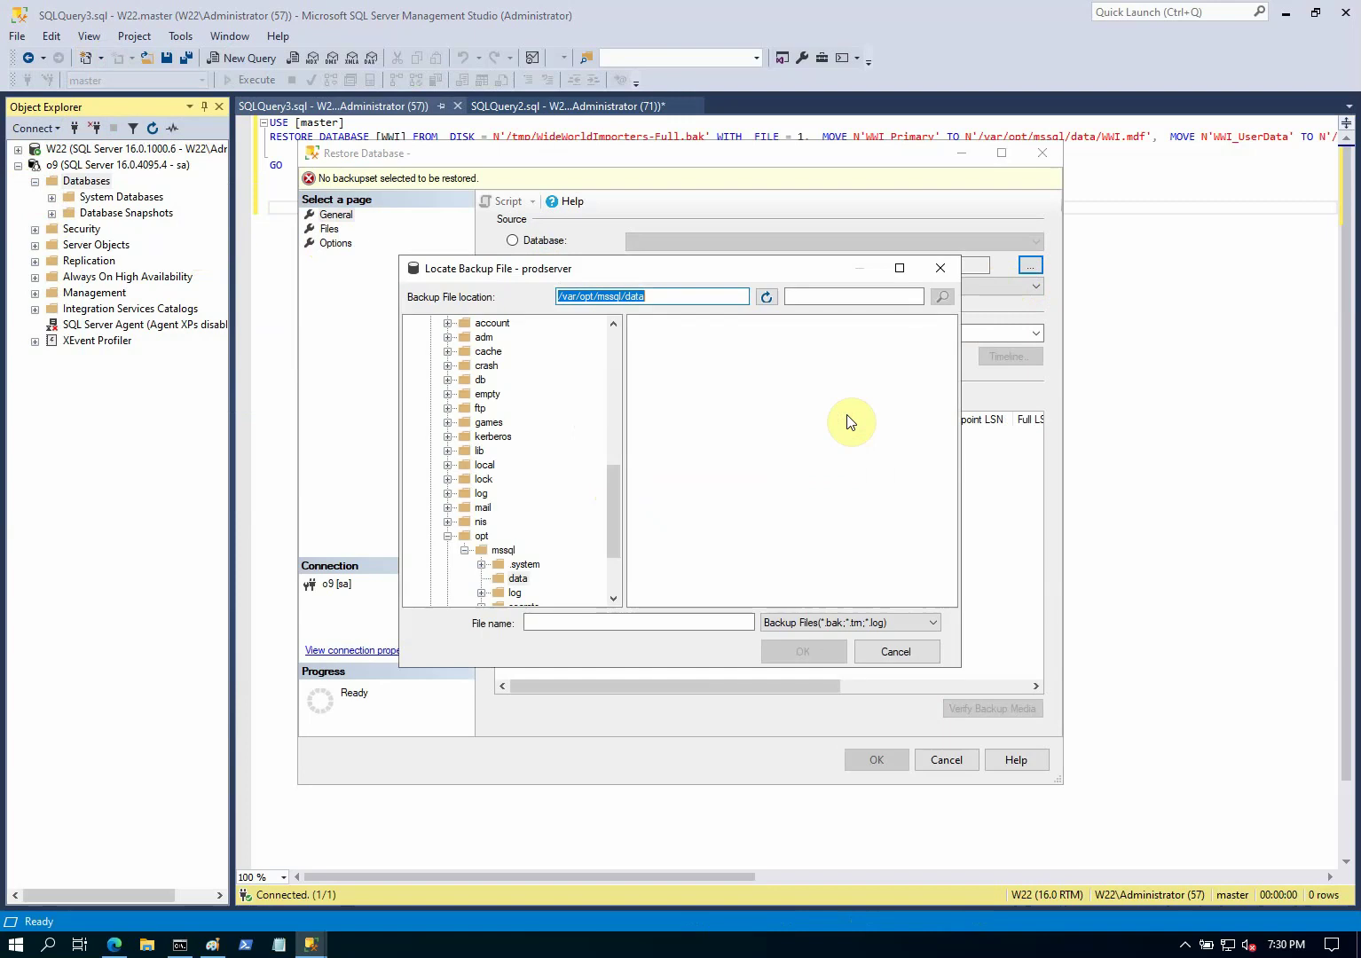
{"action": "left_click", "coordinate": [449, 537]}
{"action": "left_click", "coordinate": [616, 370]}
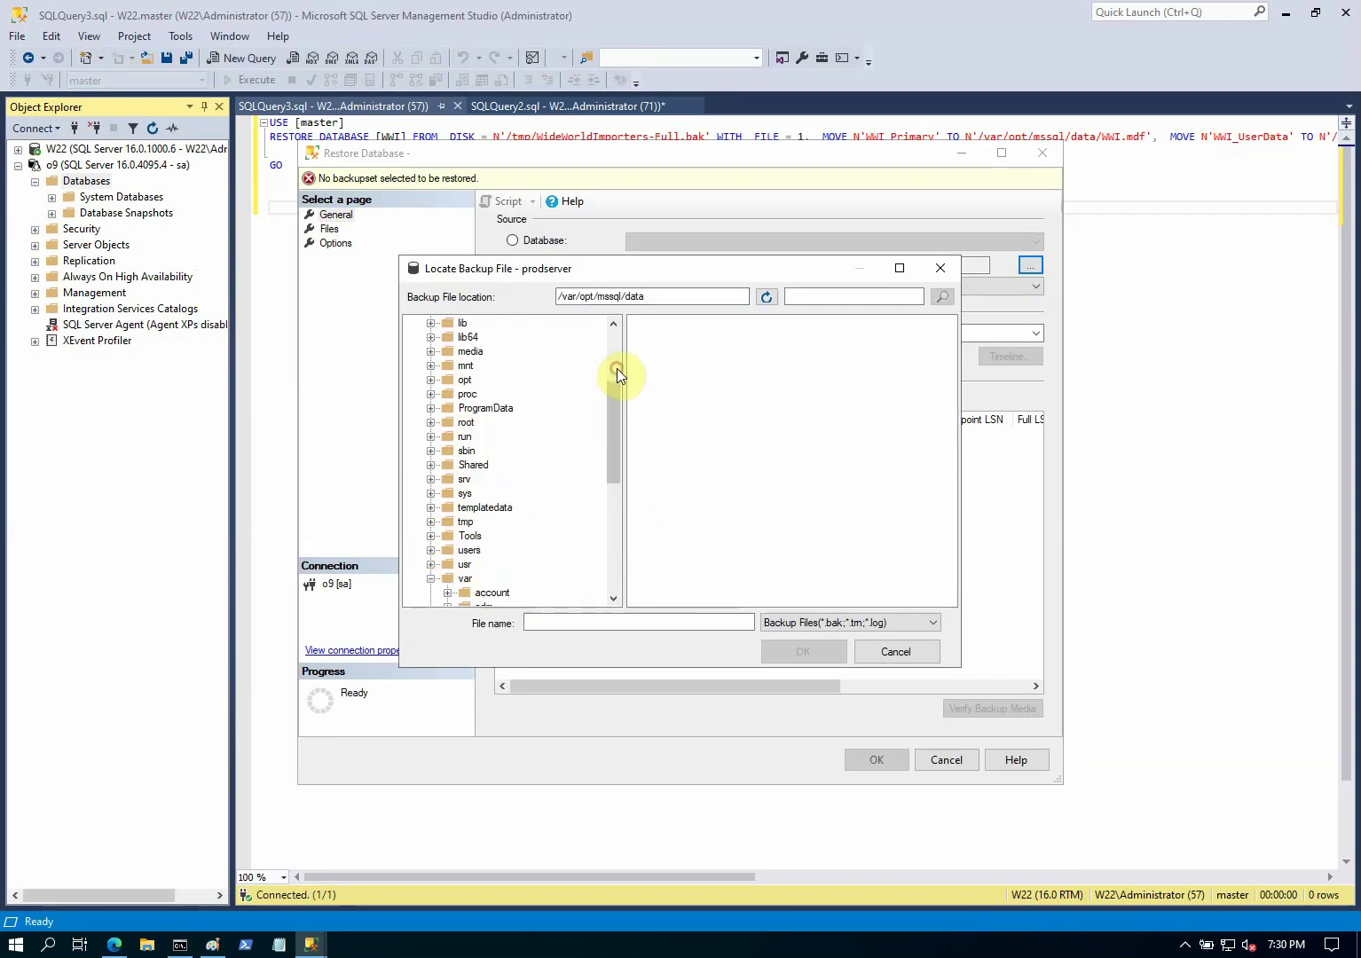
{"action": "left_click", "coordinate": [616, 365]}
{"action": "left_click_drag", "start_coordinate": [617, 366], "coordinate": [618, 413]}
{"action": "left_click", "coordinate": [467, 523]}
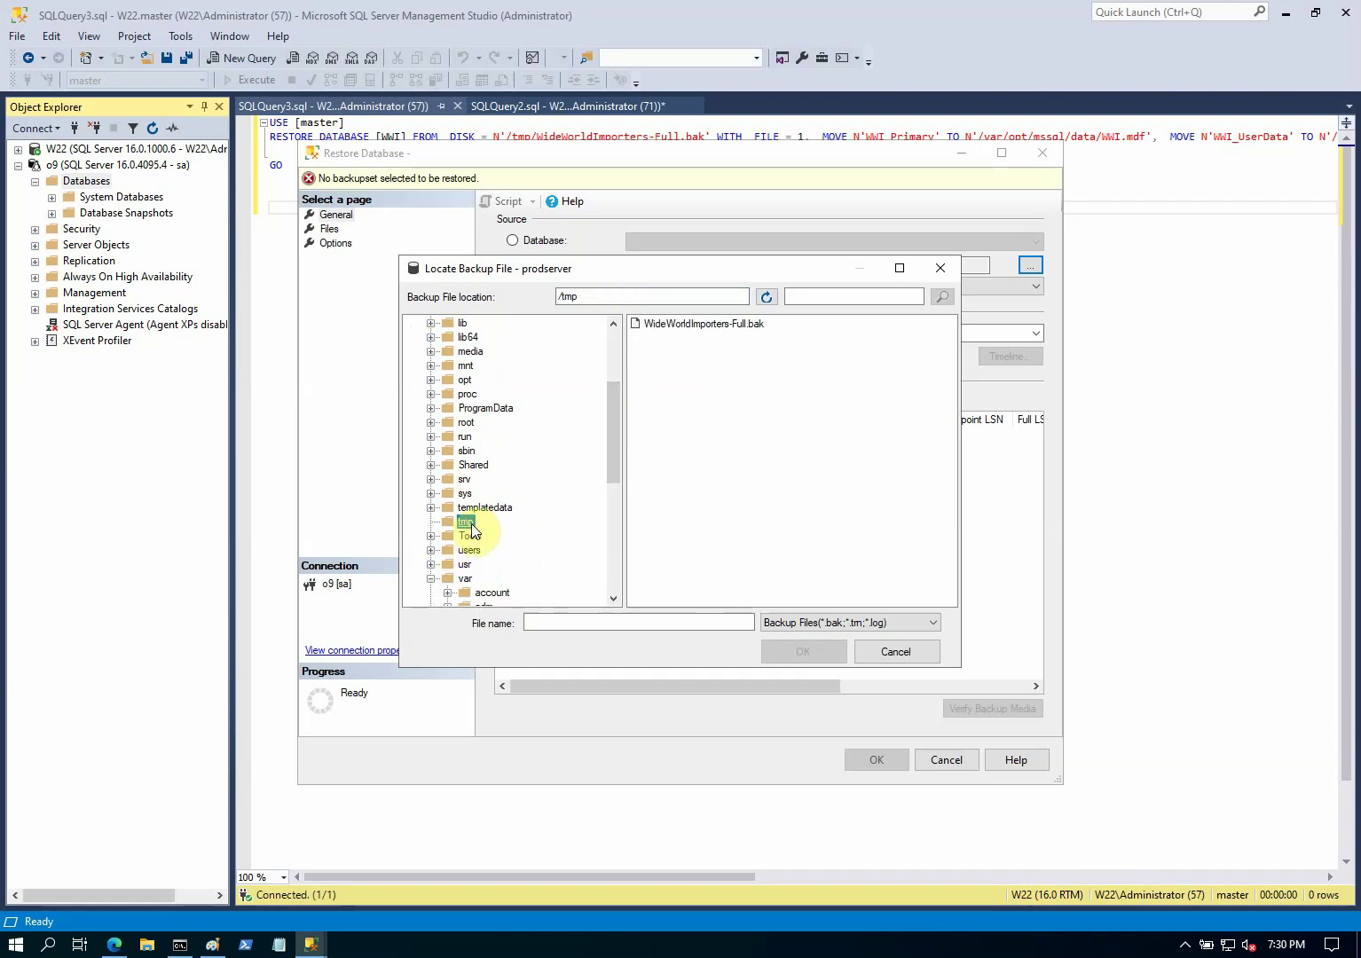
{"action": "left_click", "coordinate": [682, 326]}
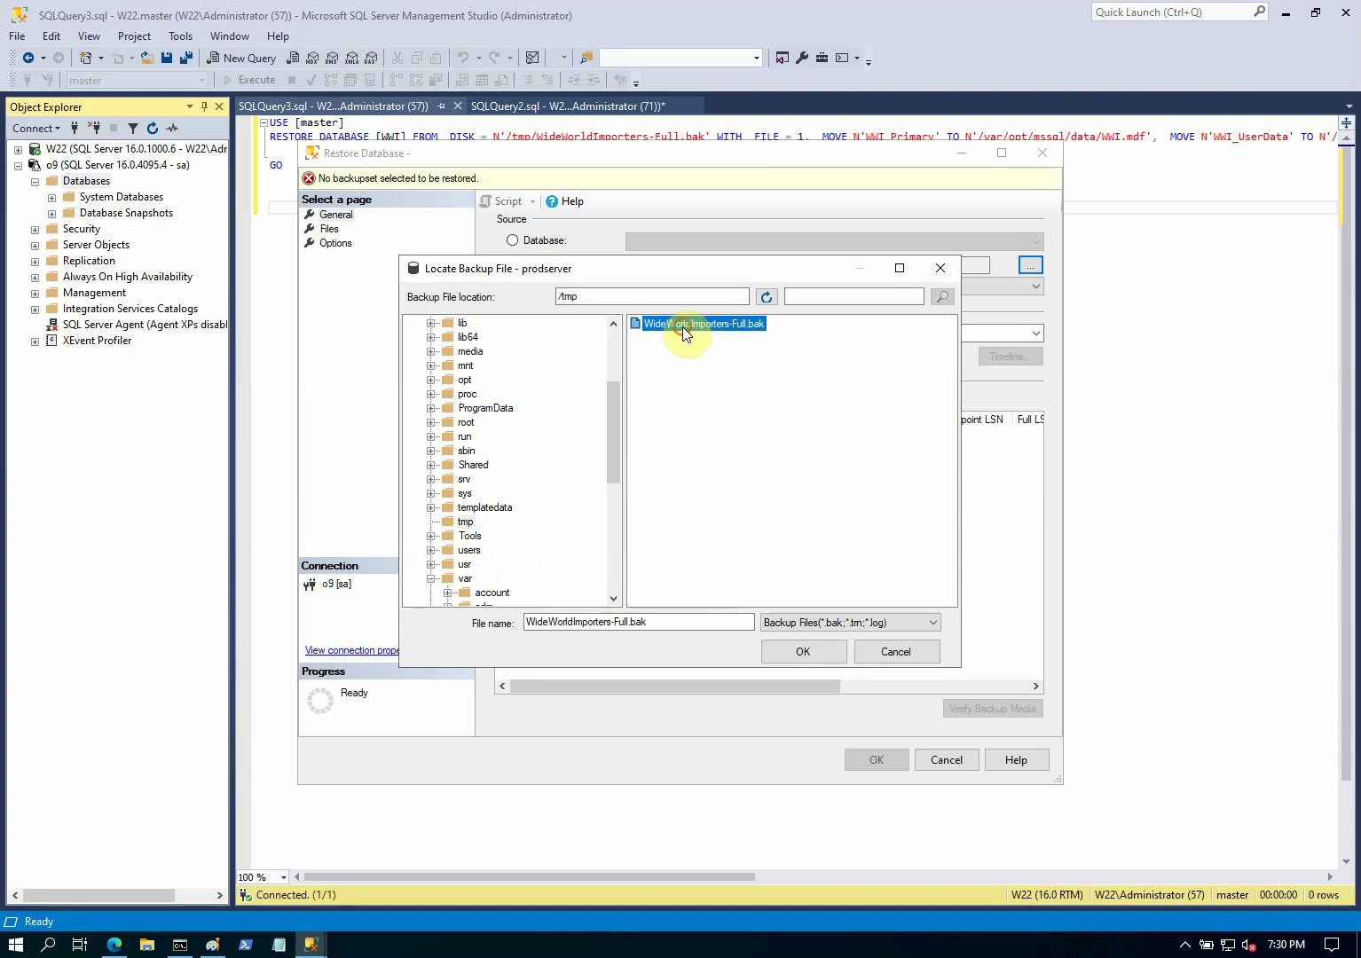
{"action": "left_click", "coordinate": [797, 649]}
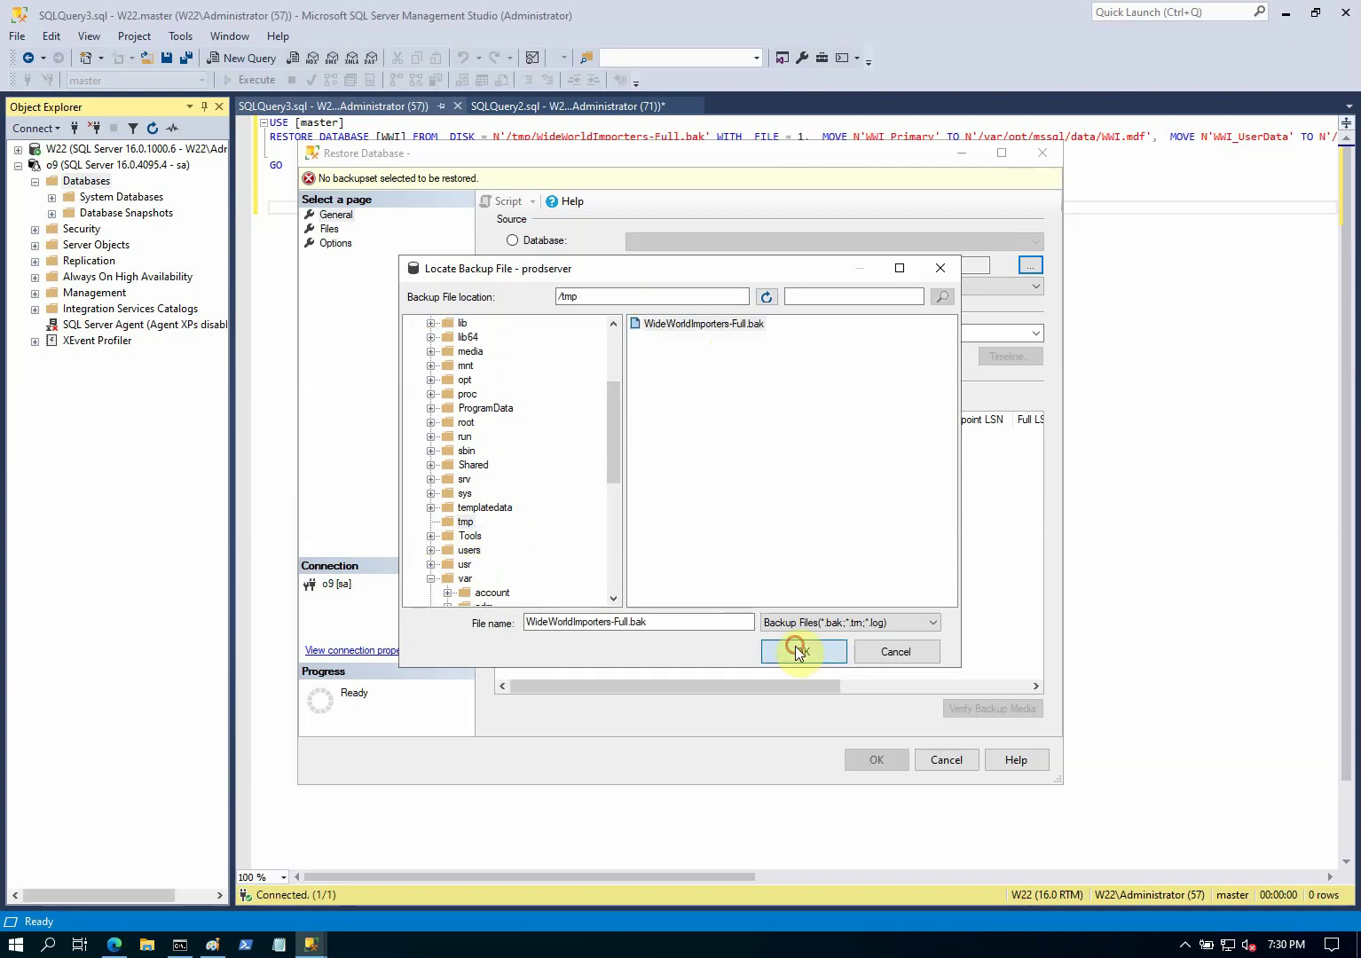
{"action": "left_click", "coordinate": [734, 601]}
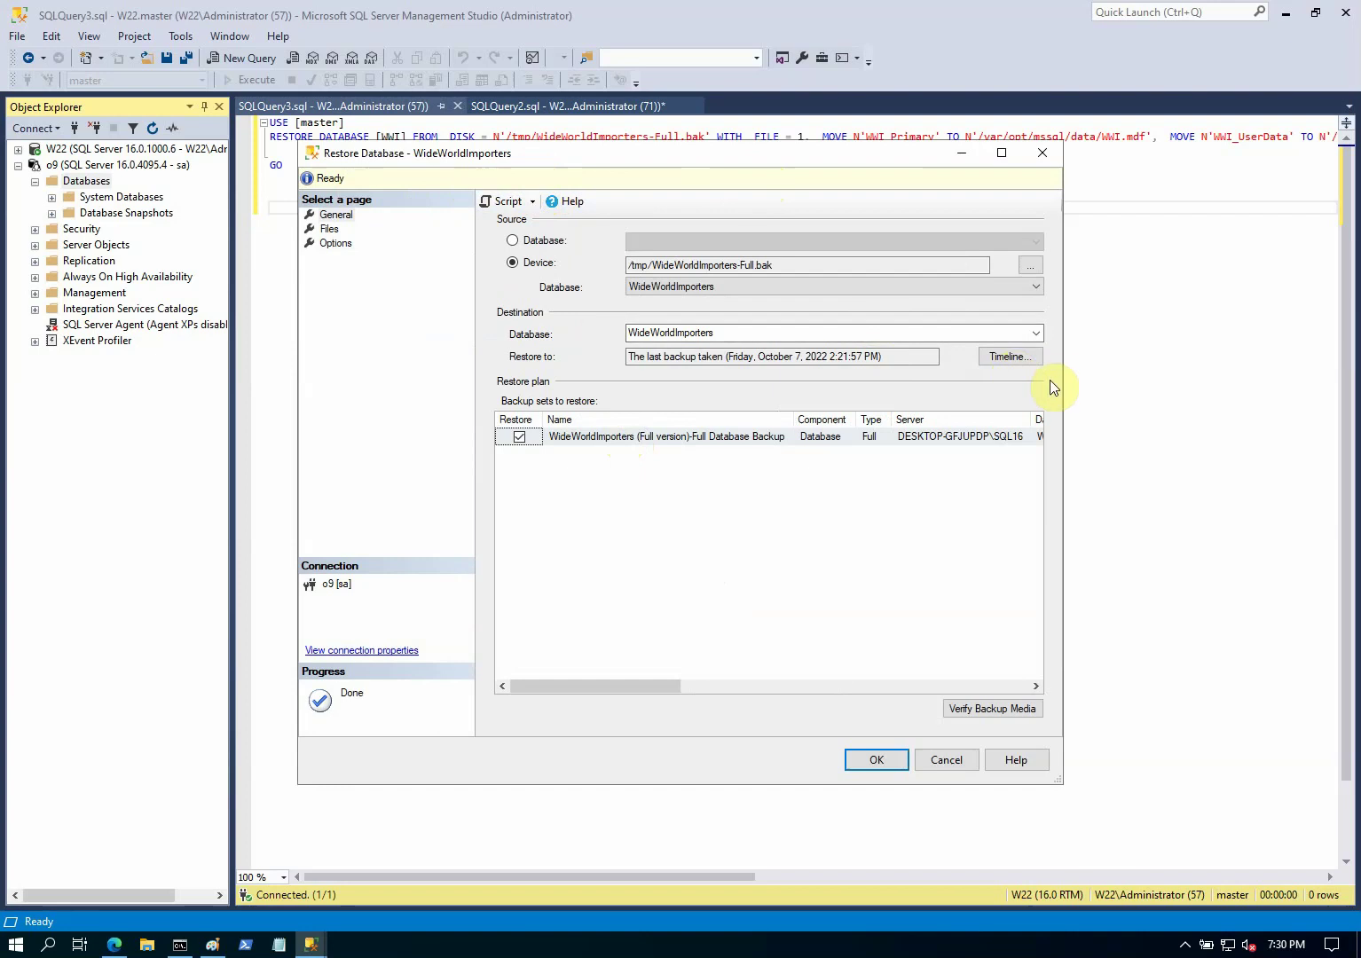
Check the full Restore As paths in the o9 restore's file list, and script the restore to a query window without running it.
{"action": "left_click_drag", "start_coordinate": [1063, 382], "coordinate": [1247, 381]}
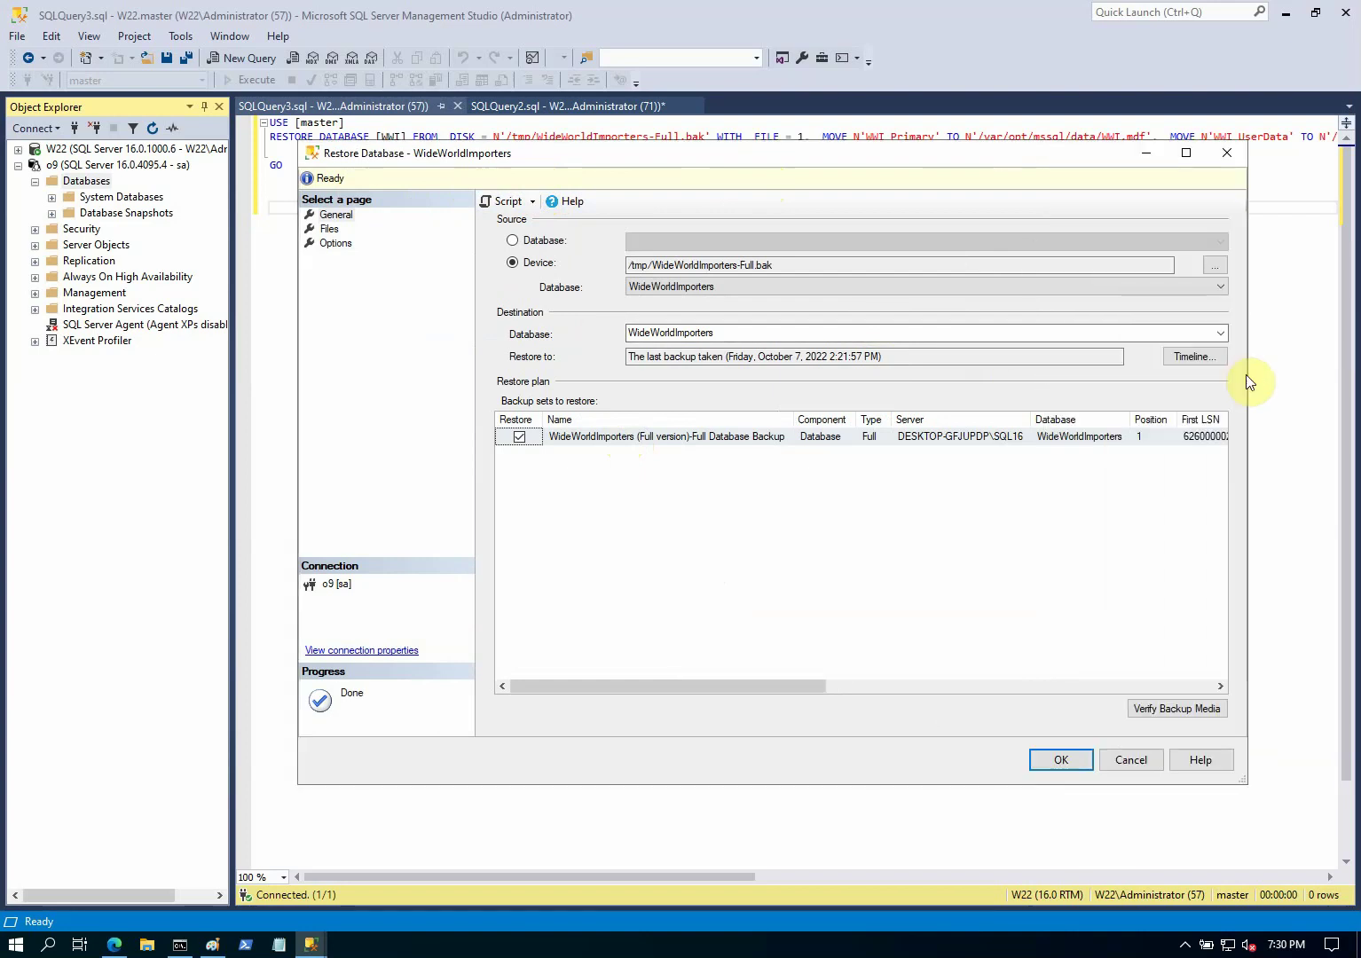
{"action": "left_click", "coordinate": [330, 232]}
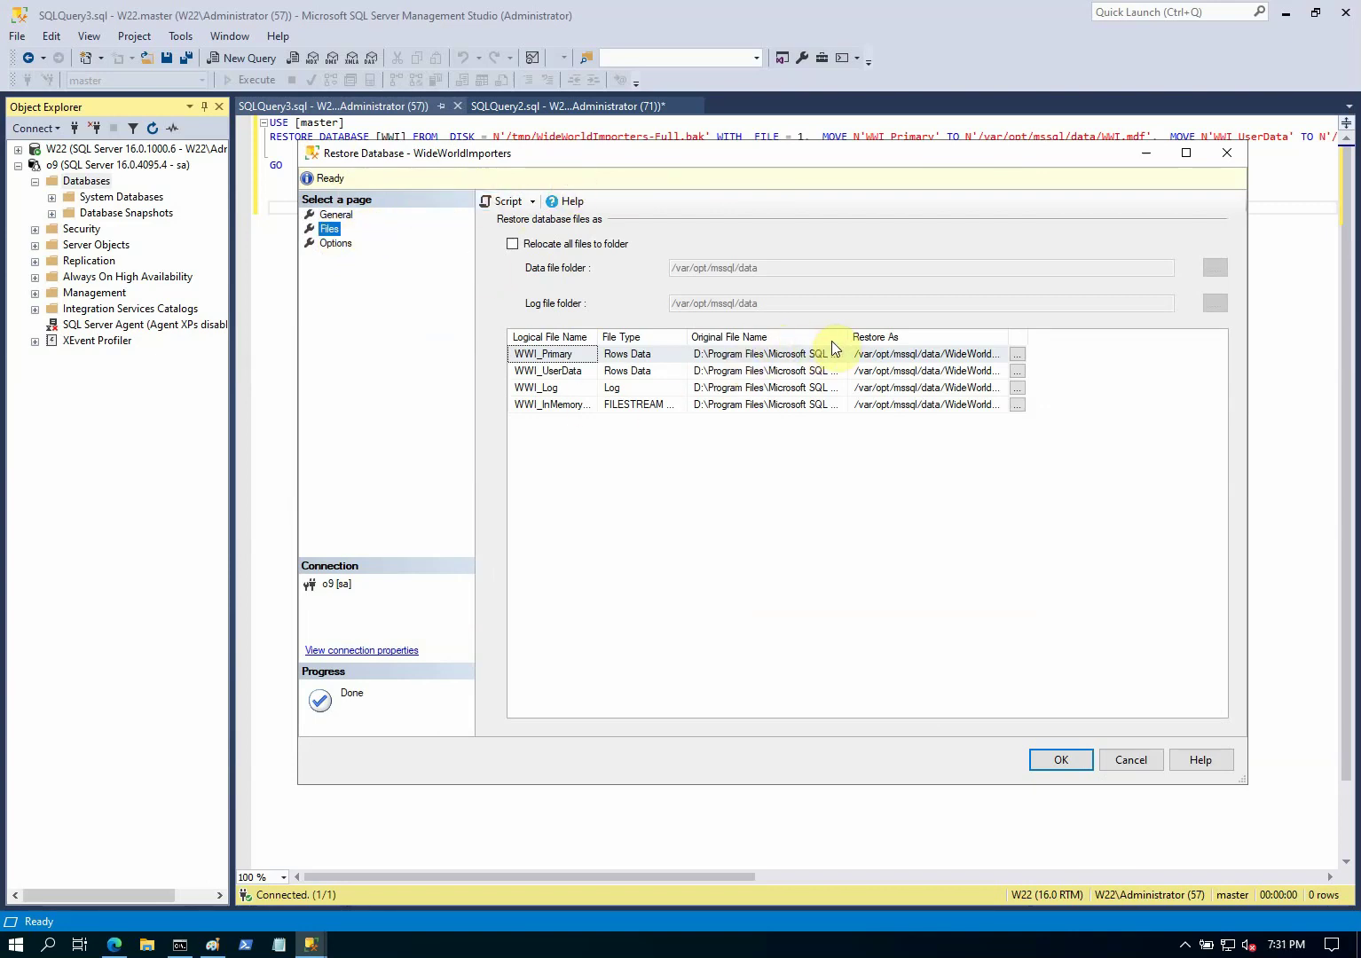
{"action": "left_click_drag", "start_coordinate": [847, 336], "coordinate": [787, 339]}
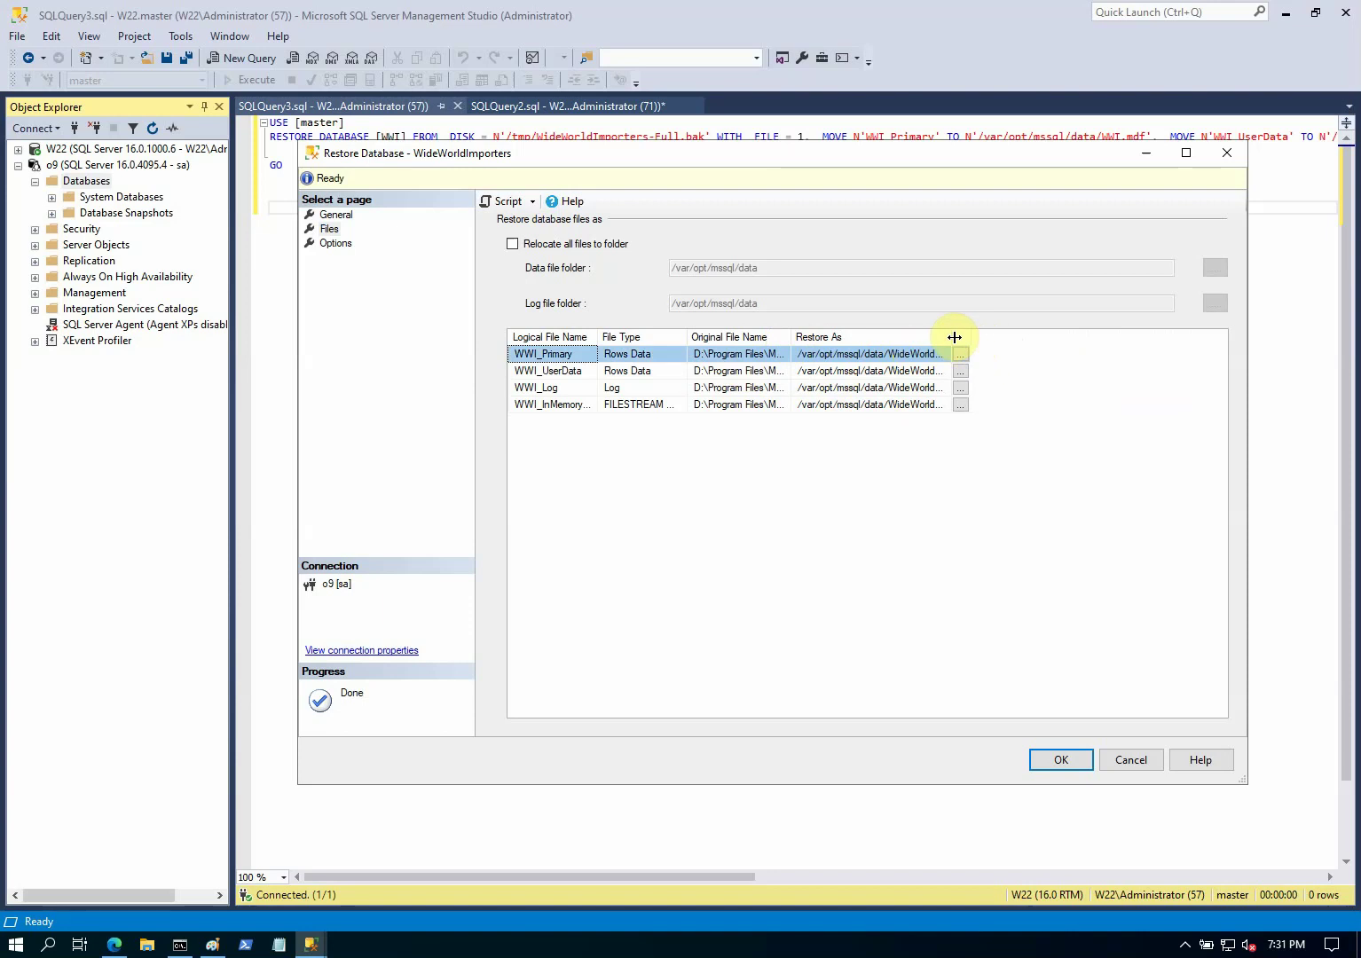
{"action": "left_click_drag", "start_coordinate": [953, 337], "coordinate": [1137, 336]}
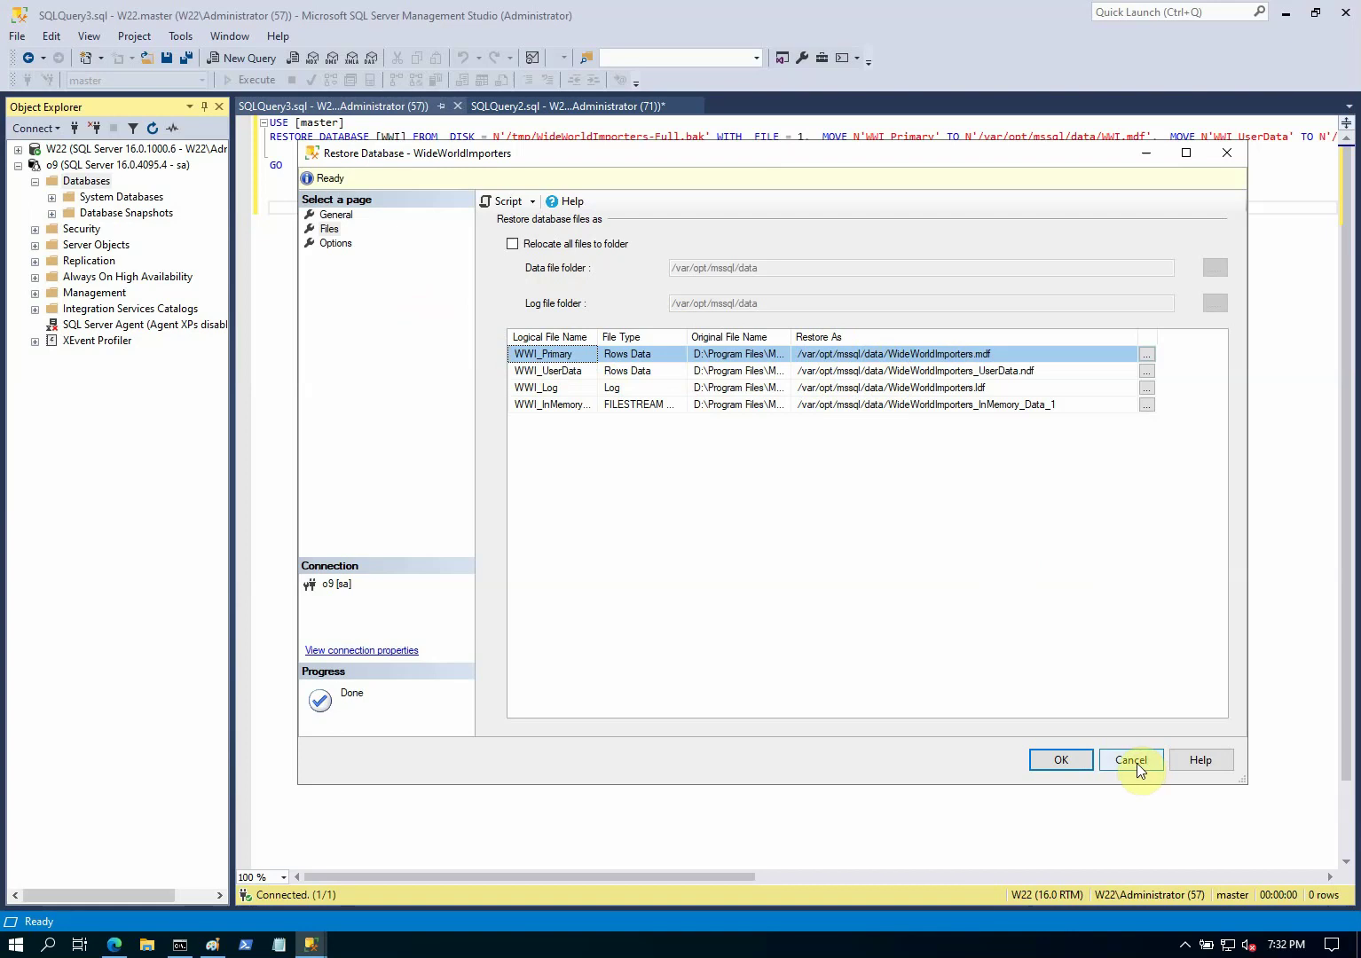
{"action": "left_click", "coordinate": [507, 202]}
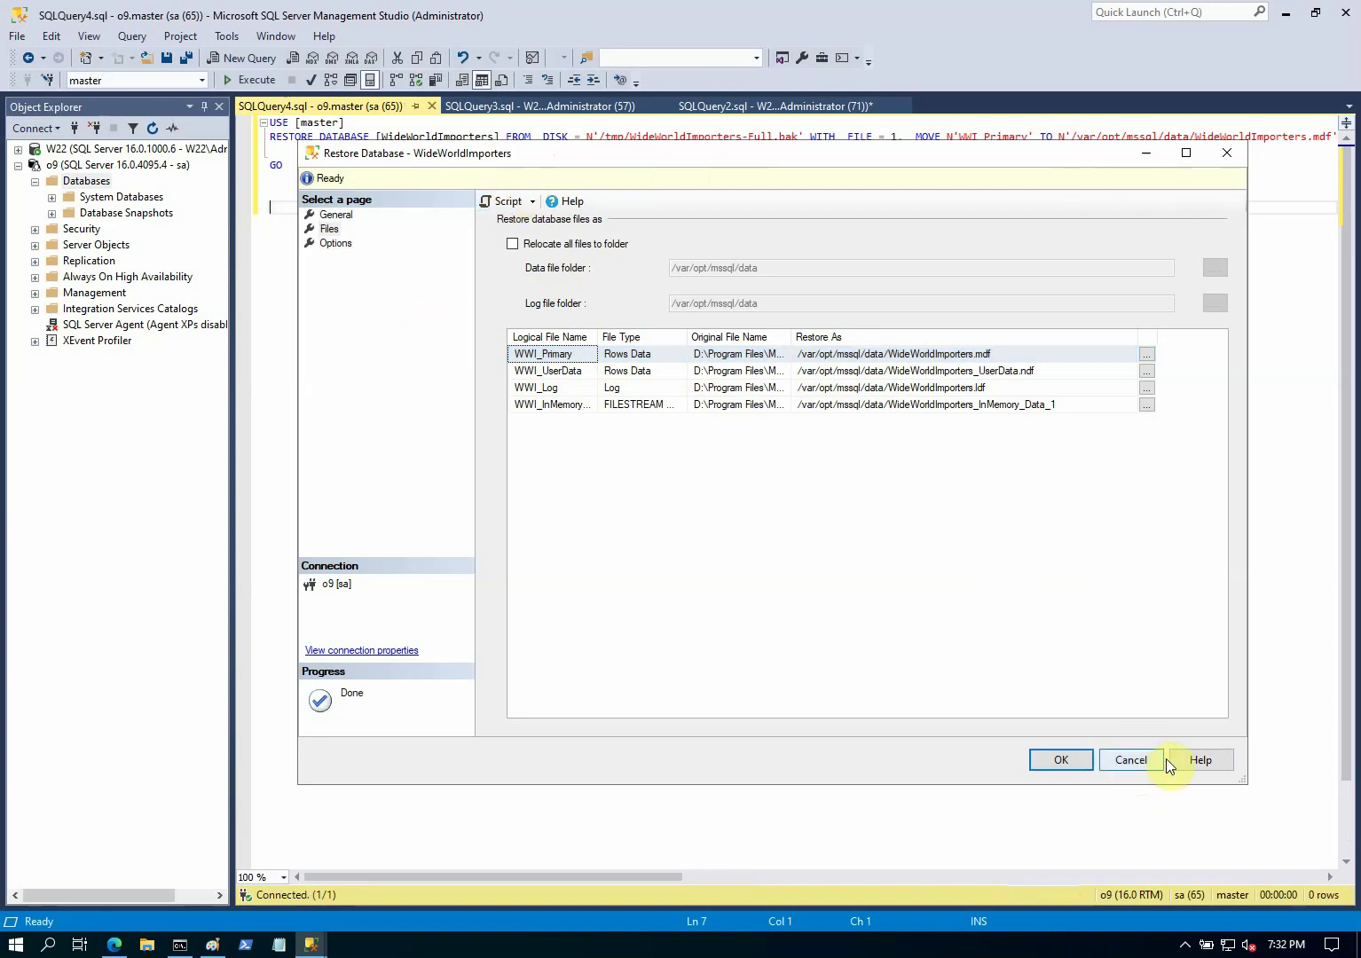
{"action": "left_click", "coordinate": [1140, 759]}
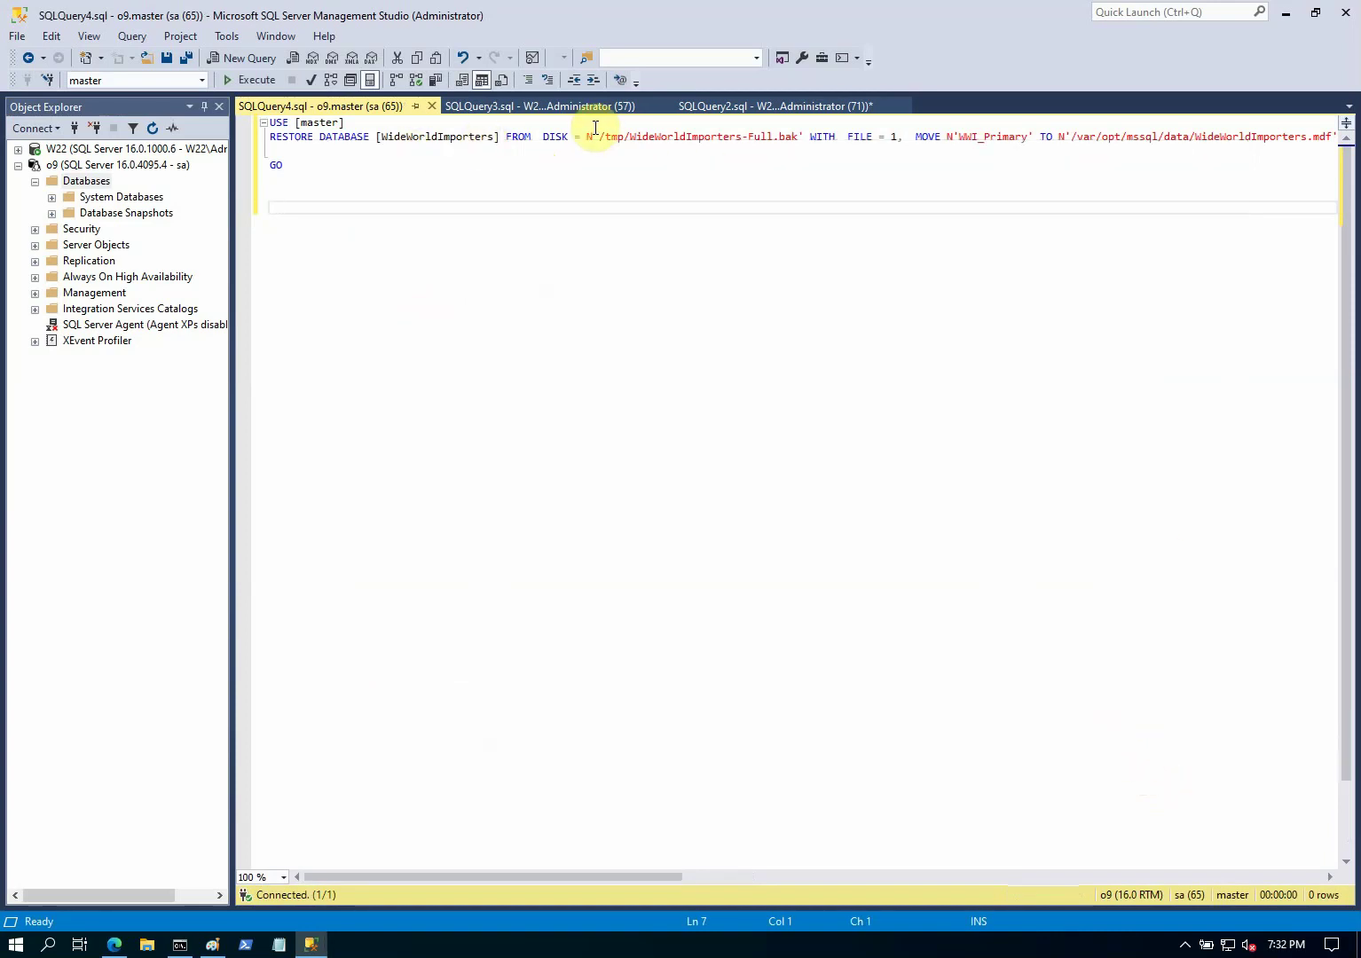
Break the o9 restore script into lines before the WWI_Primary, WWI_UserData and WWI_Log MOVE clauses and before the WWI_InMemory_Data_1 target path.
{"action": "left_click", "coordinate": [904, 136]}
{"action": "key", "text": "Return"}
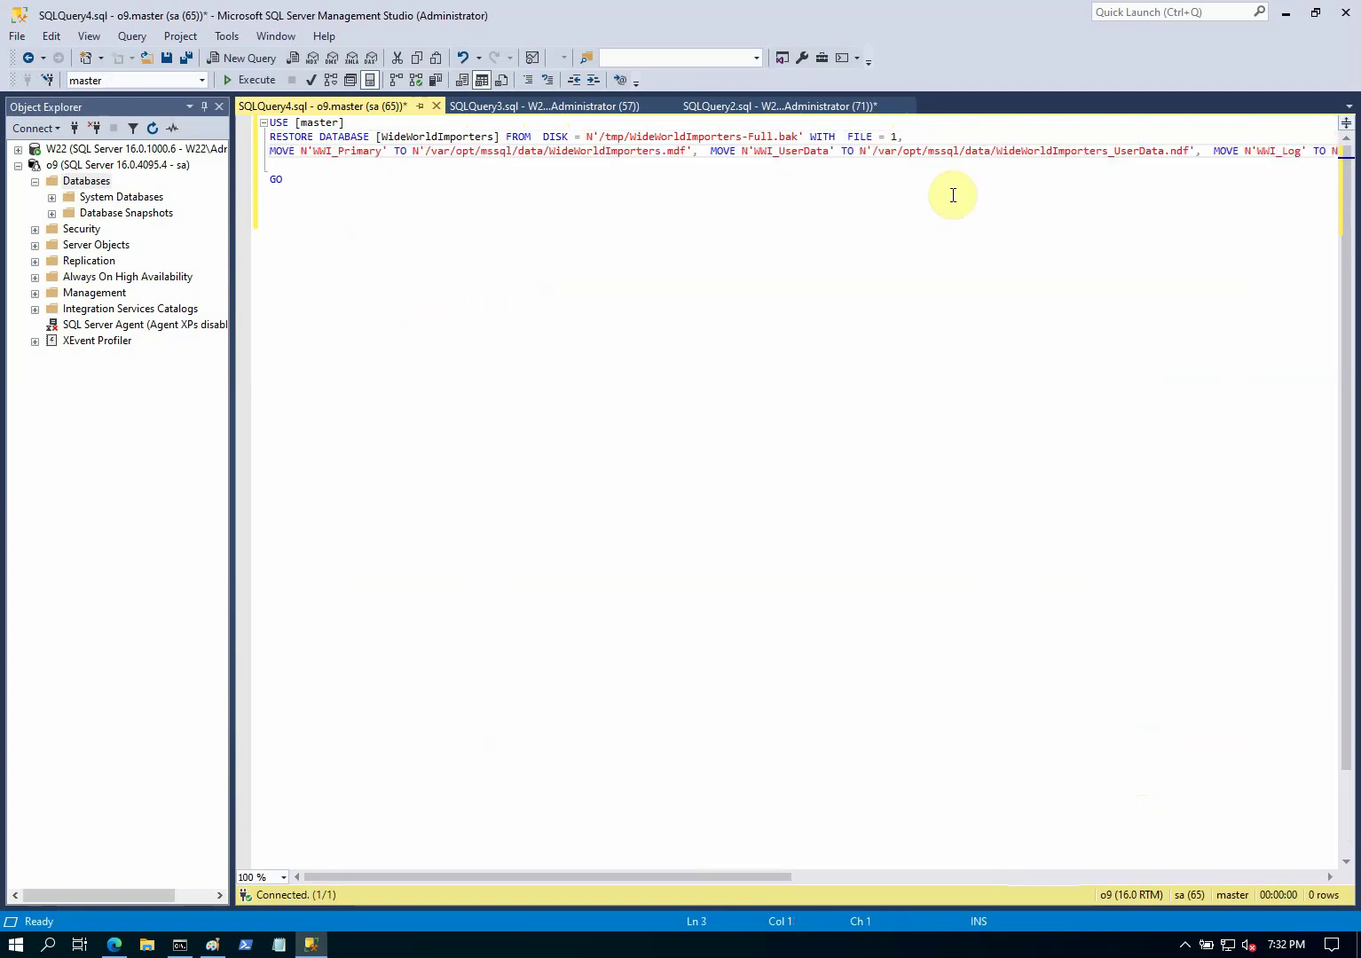
{"action": "left_click", "coordinate": [710, 151]}
{"action": "key", "text": "Return"}
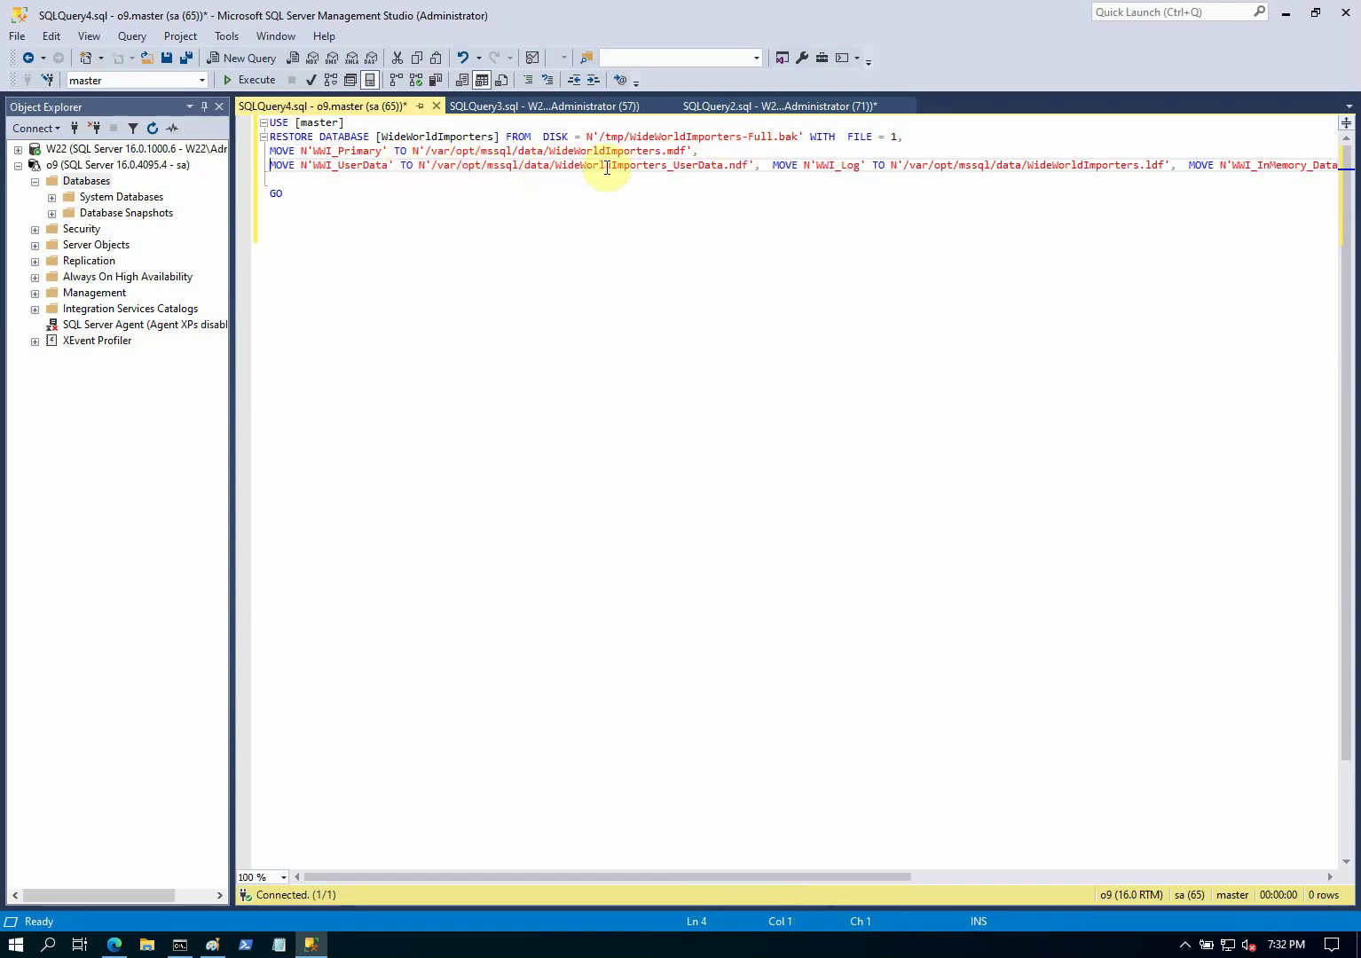
{"action": "left_click", "coordinate": [772, 165]}
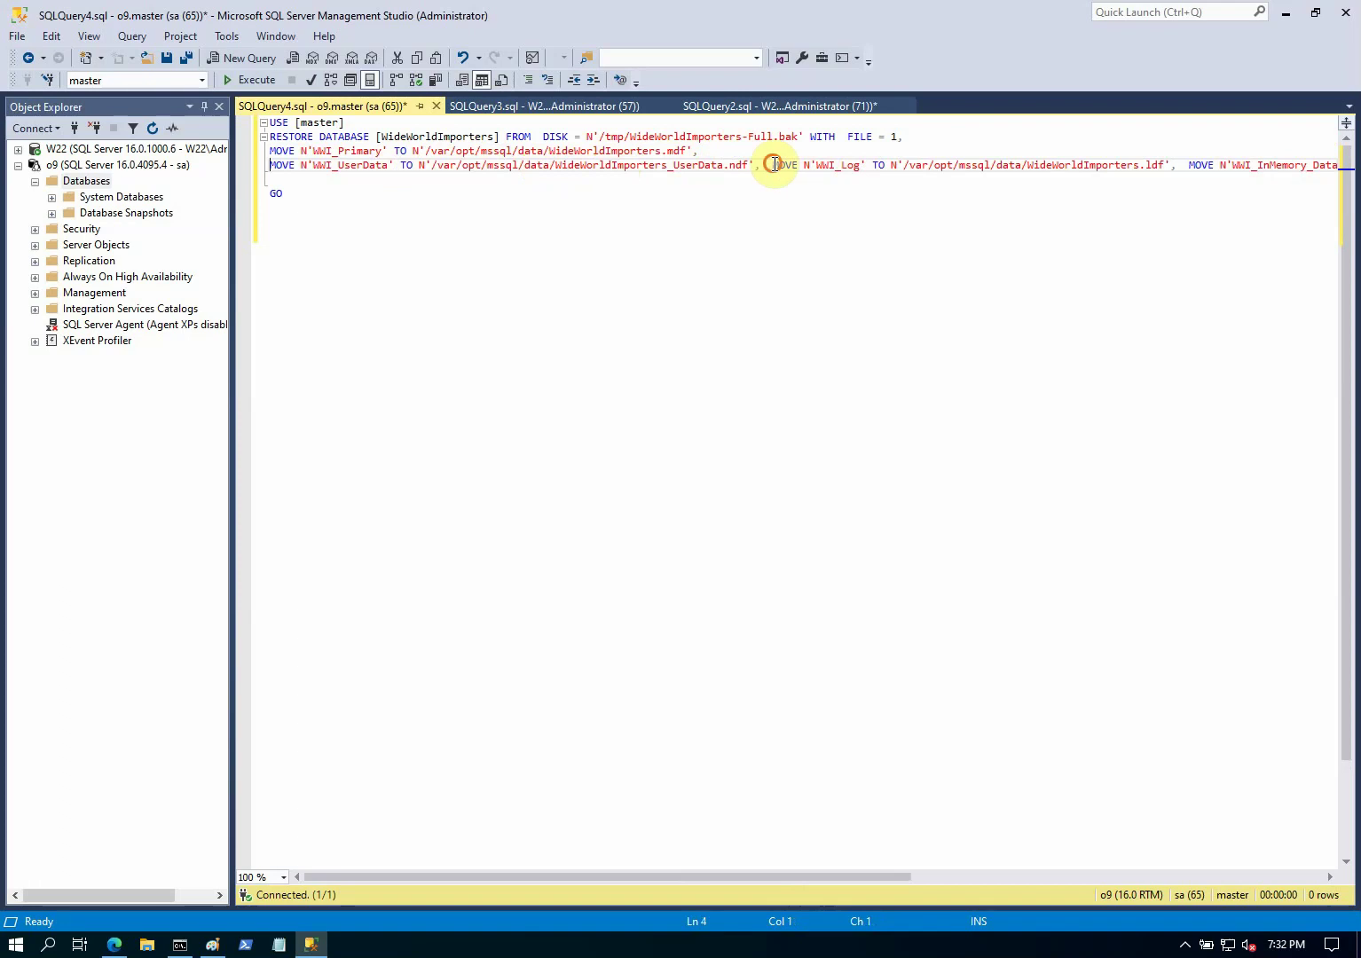
{"action": "key", "text": "Return"}
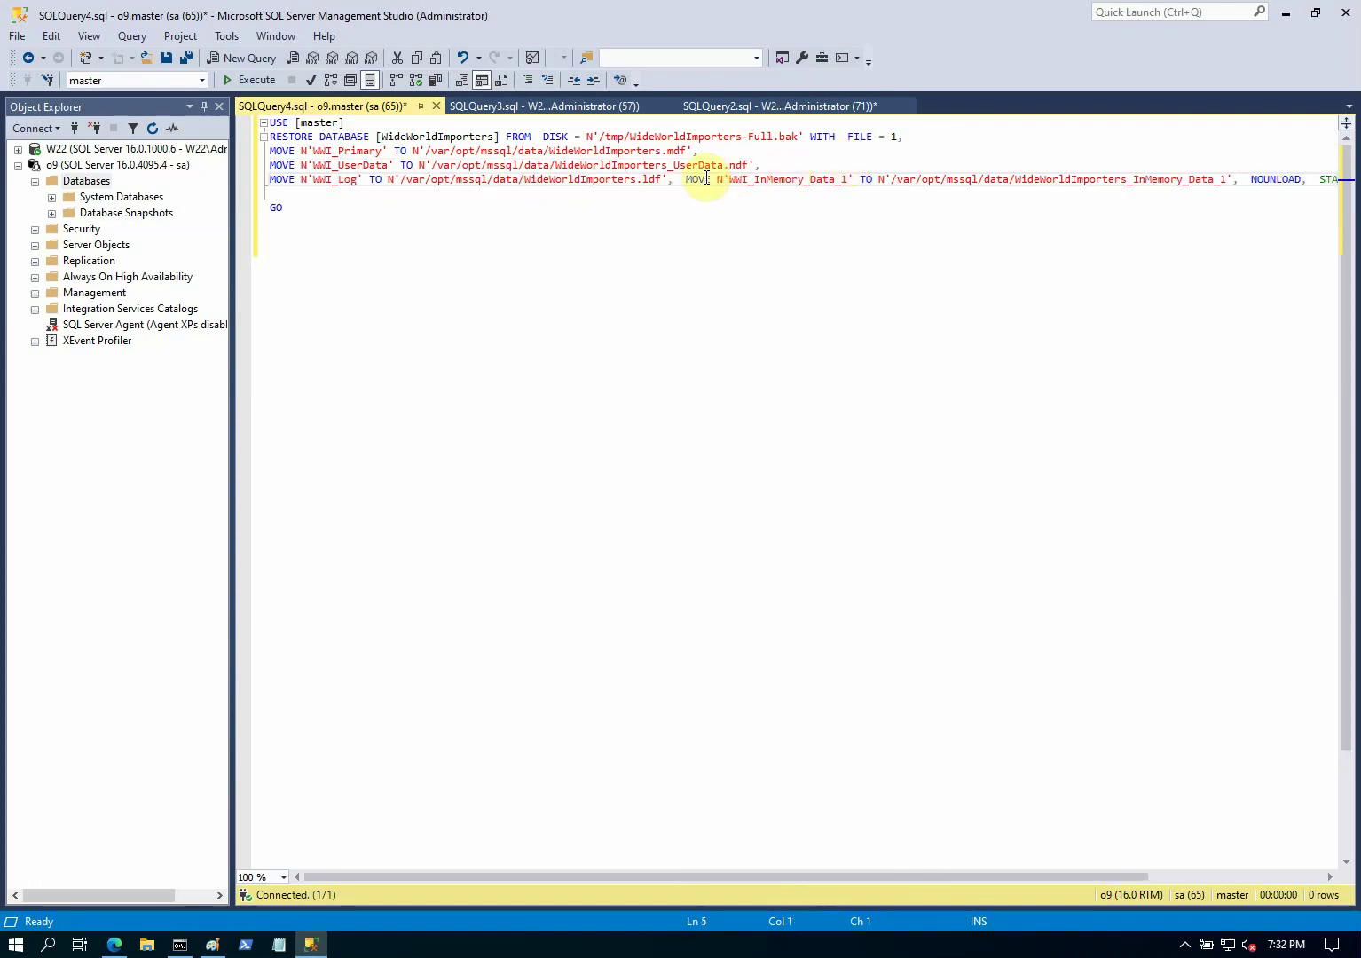
{"action": "left_click", "coordinate": [859, 180]}
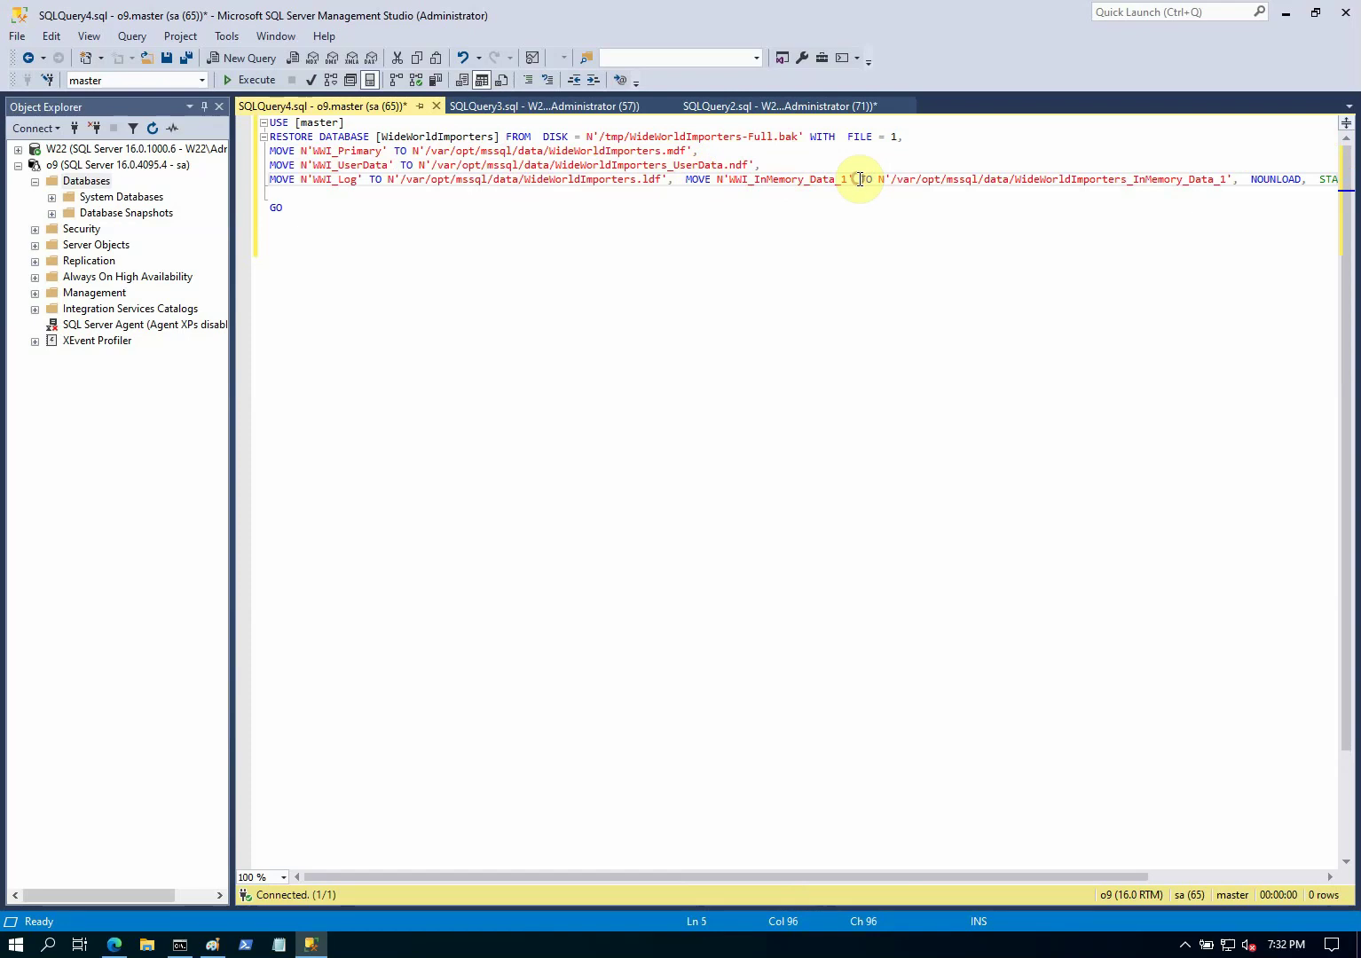
{"action": "key", "text": "Return"}
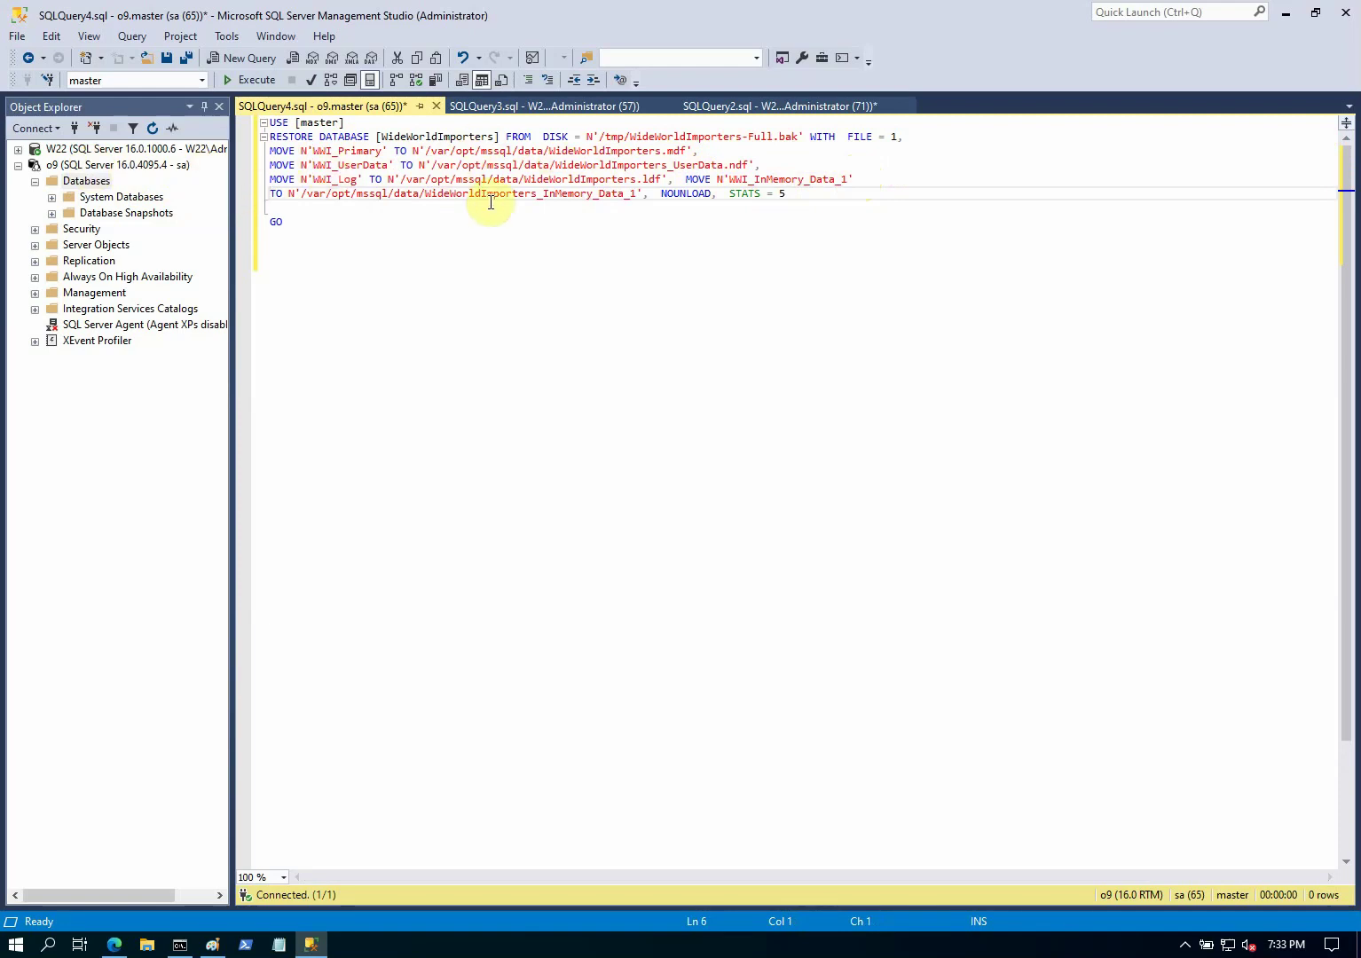
{"action": "key", "text": "Up"}
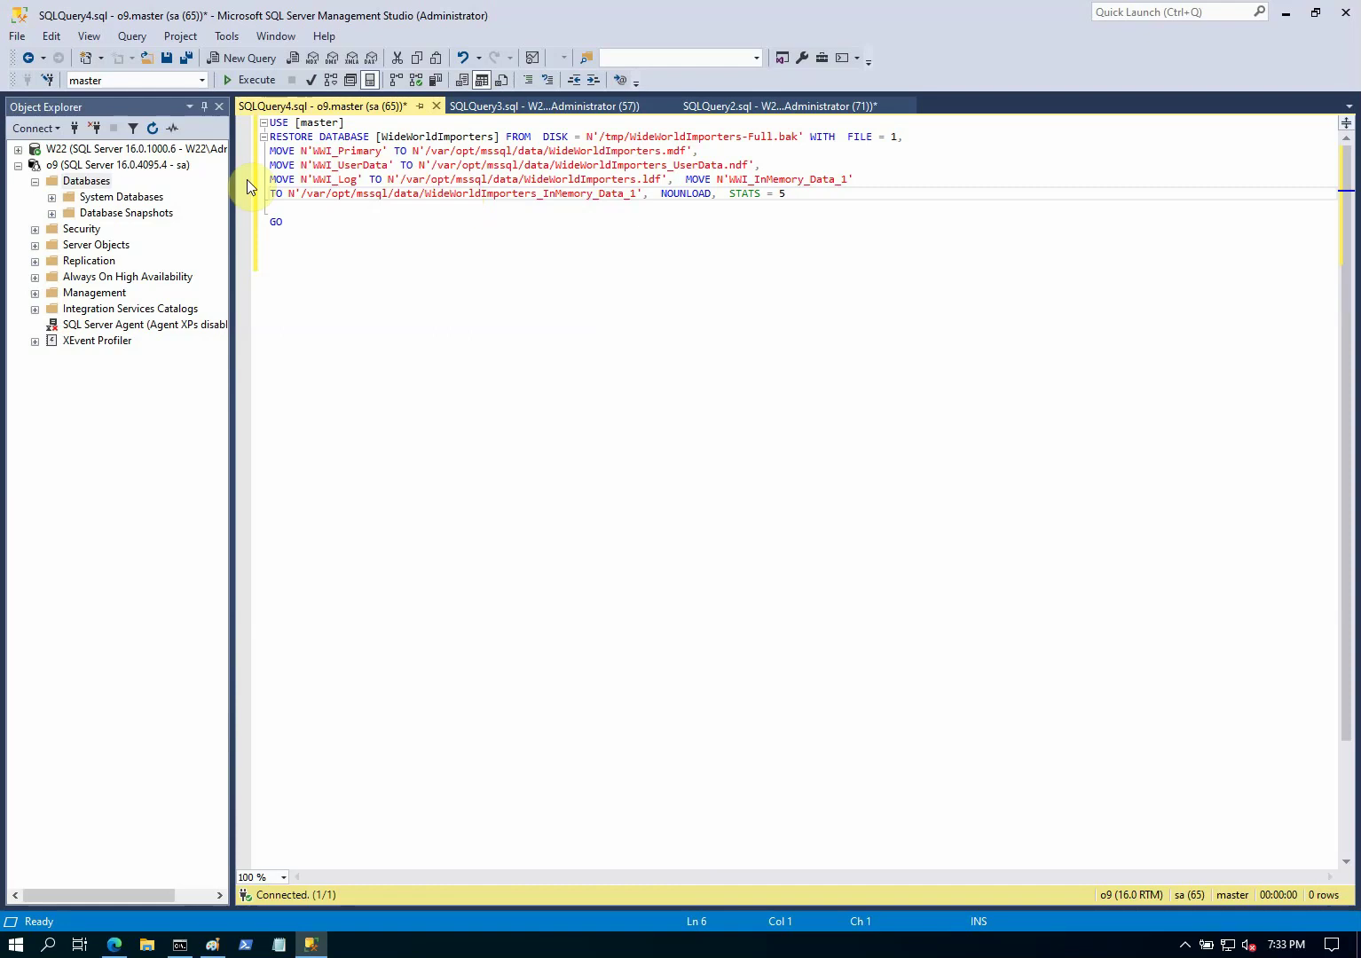
Examine the default data, log and backup locations in o9's server properties, and close them without changes.
{"action": "left_click", "coordinate": [143, 166]}
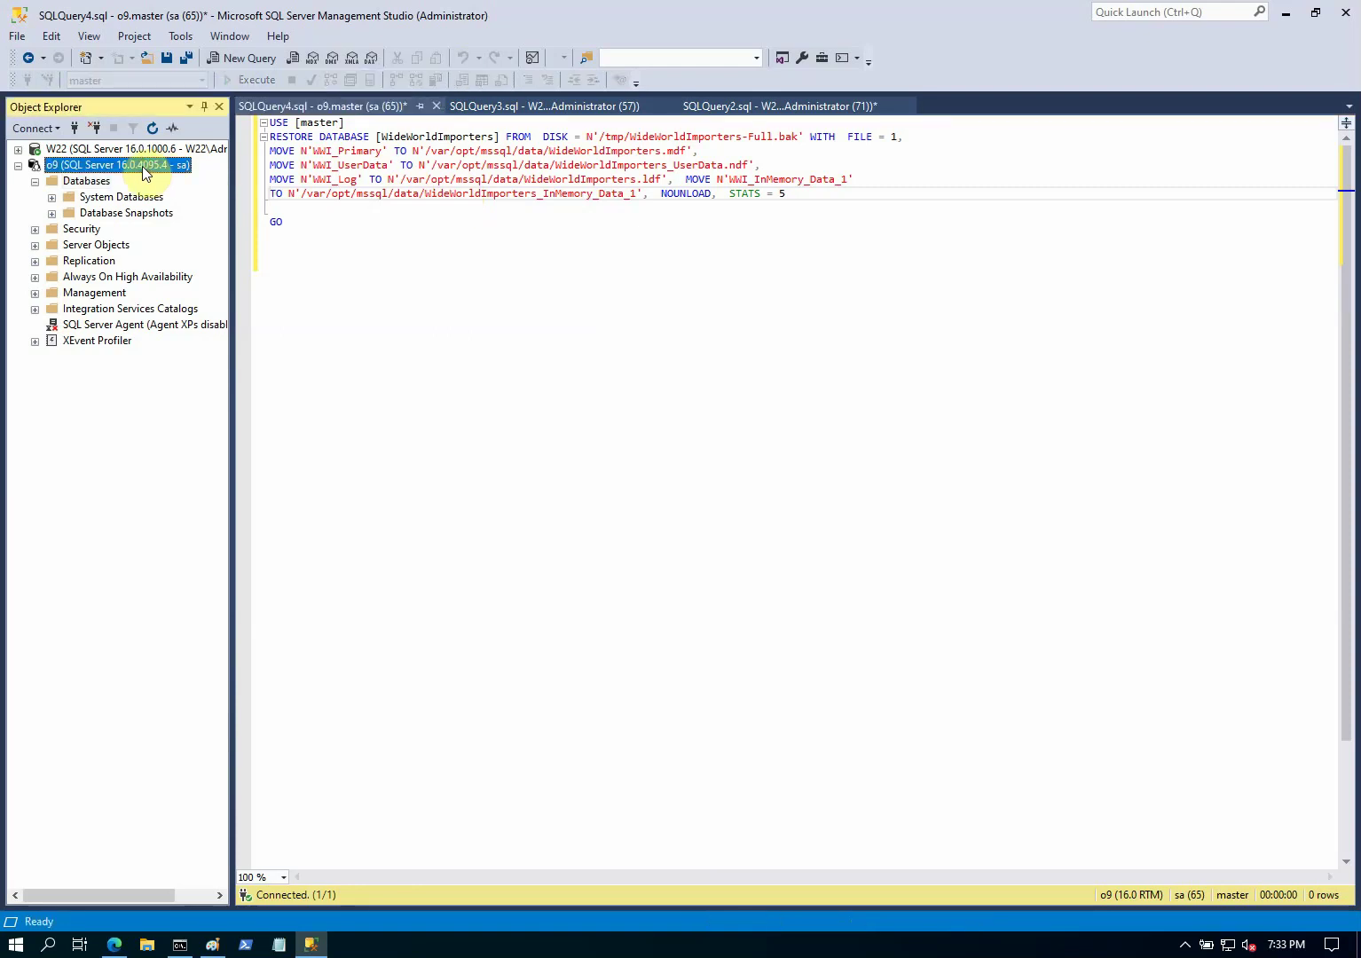
{"action": "right_click", "coordinate": [110, 171]}
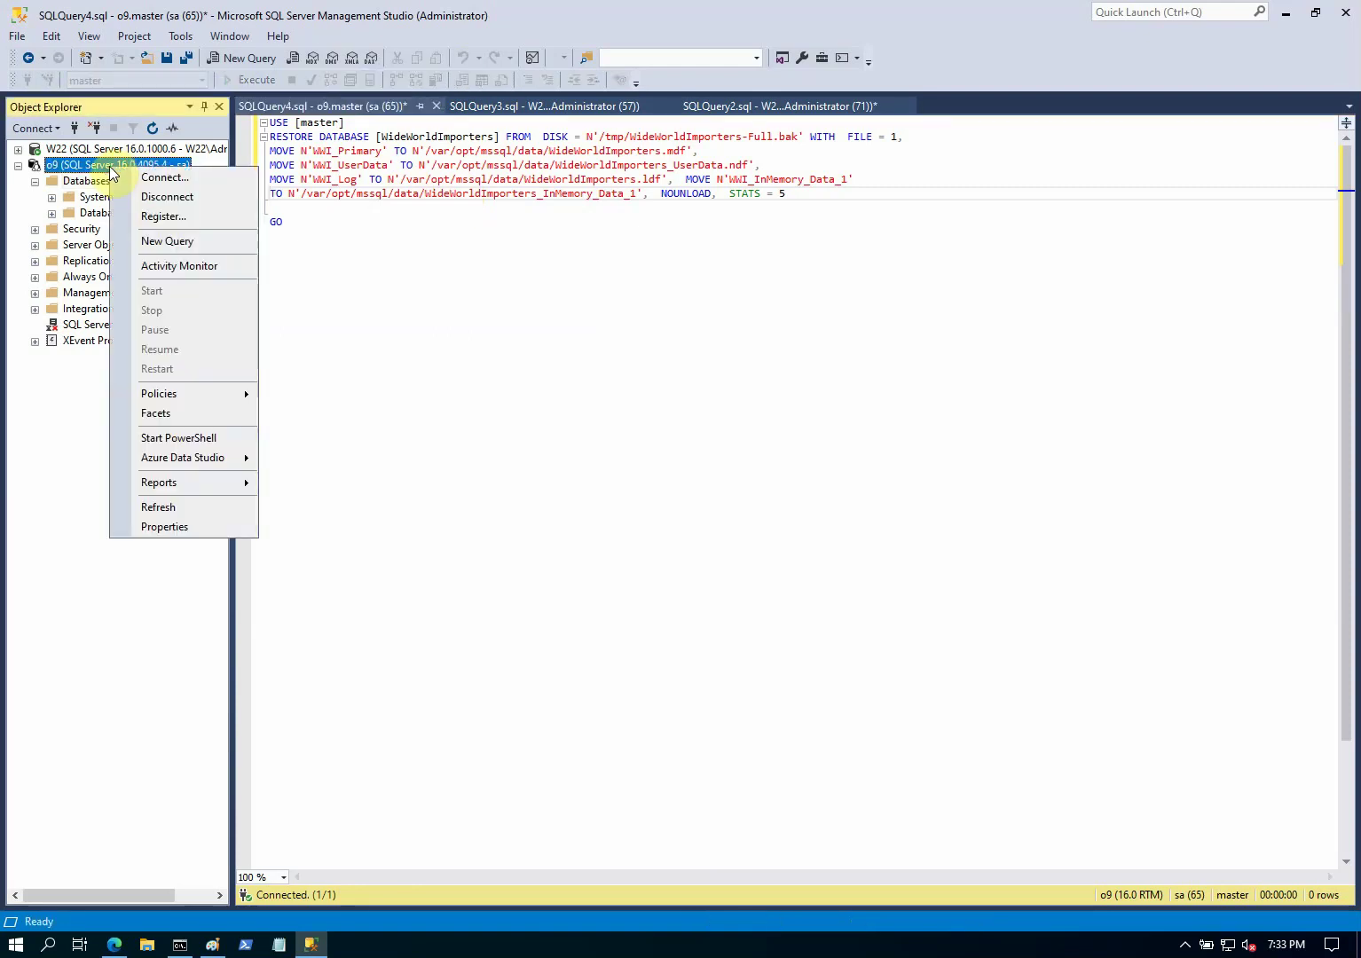
{"action": "left_click", "coordinate": [164, 523]}
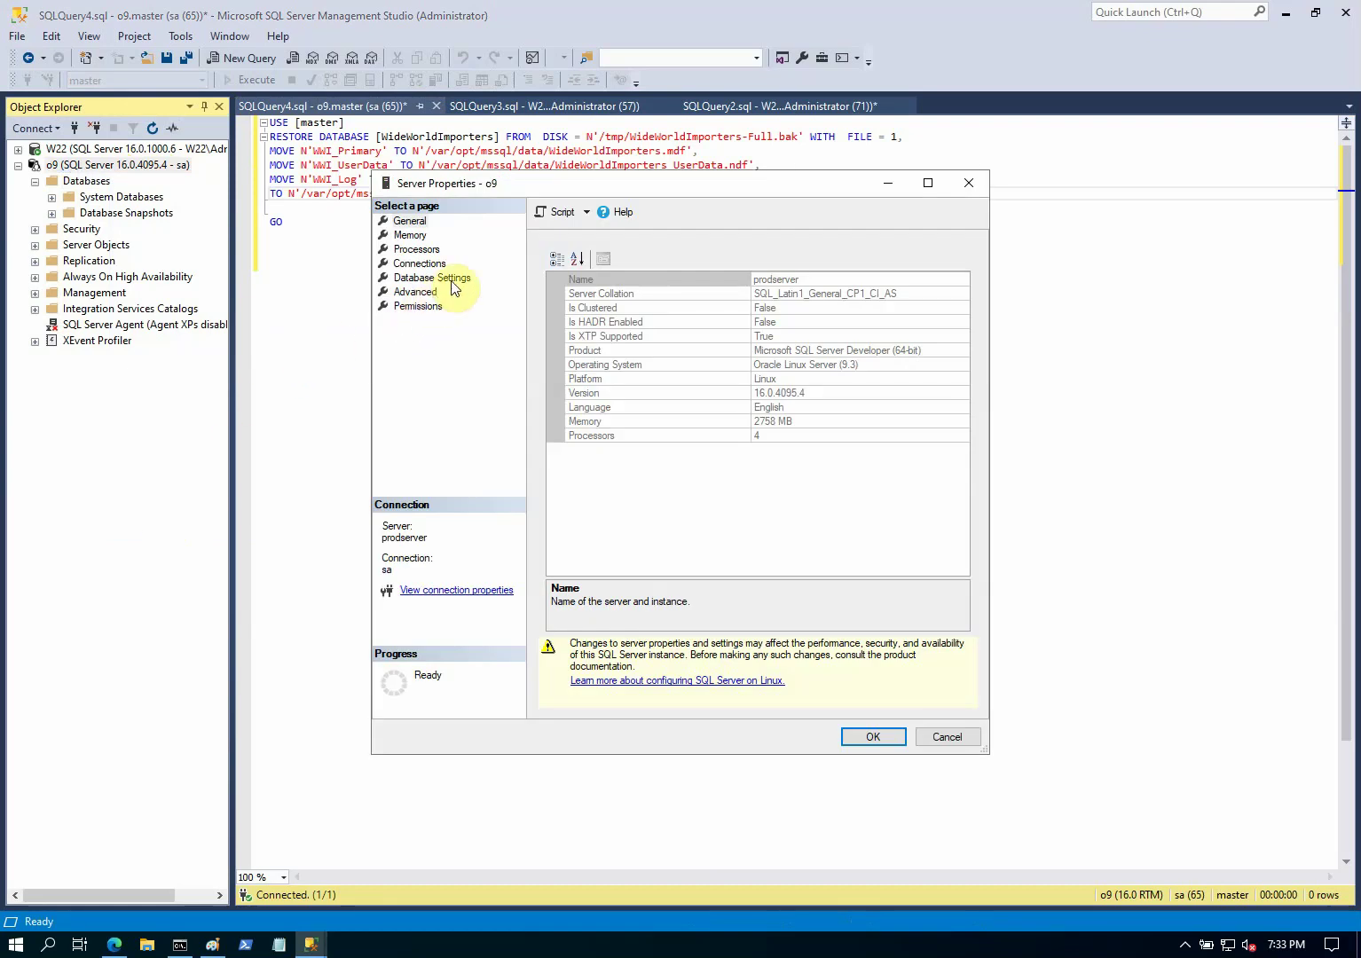
{"action": "left_click", "coordinate": [441, 279]}
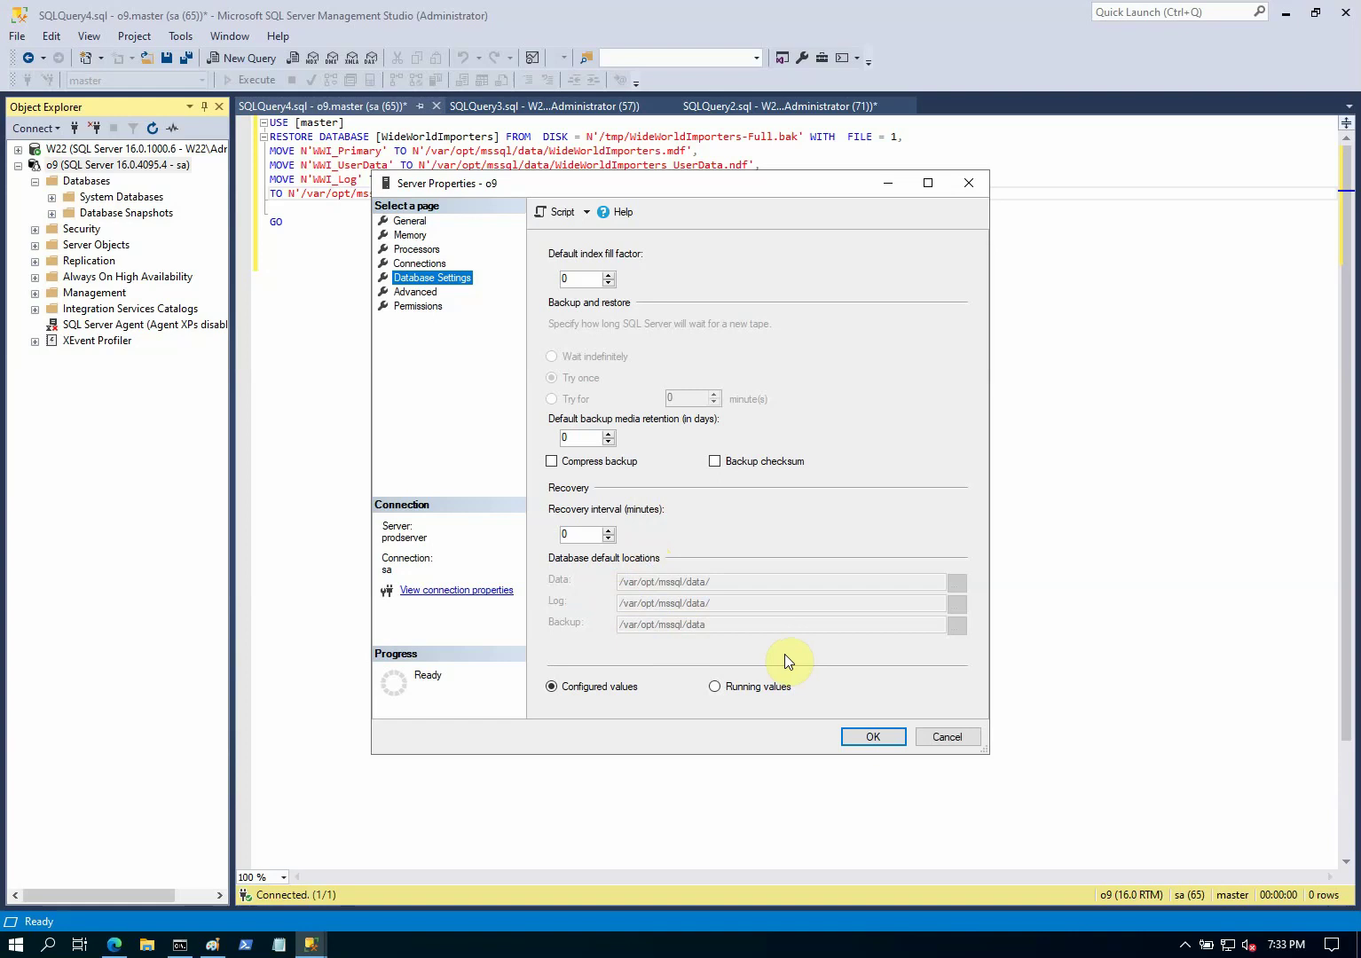
{"action": "left_click", "coordinate": [949, 736]}
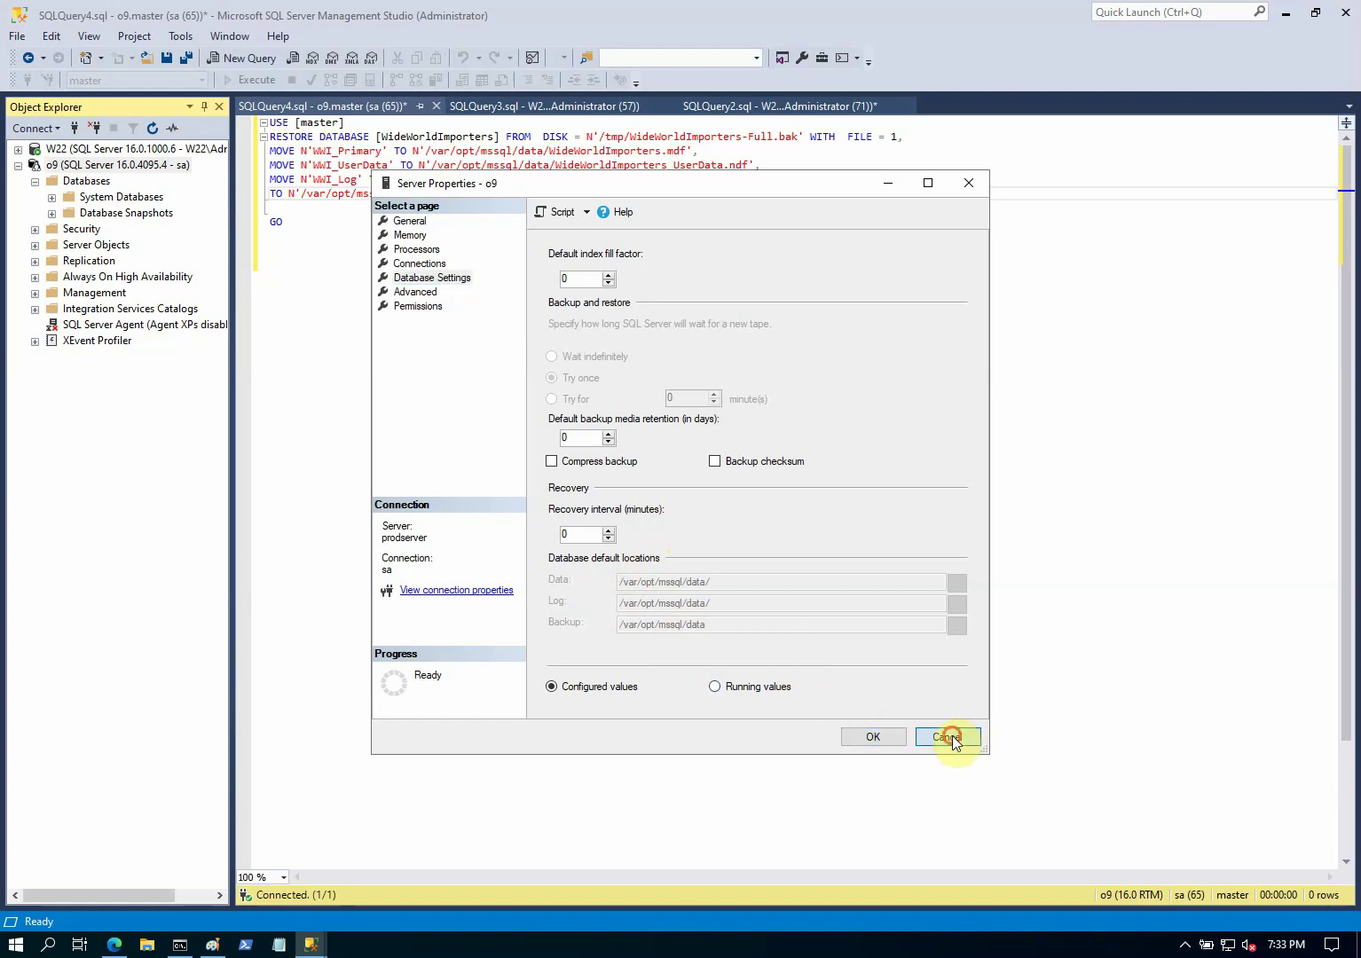
Examine the default data, log and backup locations in W22's server properties, and close them without changes.
{"action": "left_click", "coordinate": [18, 165]}
{"action": "left_click", "coordinate": [55, 149]}
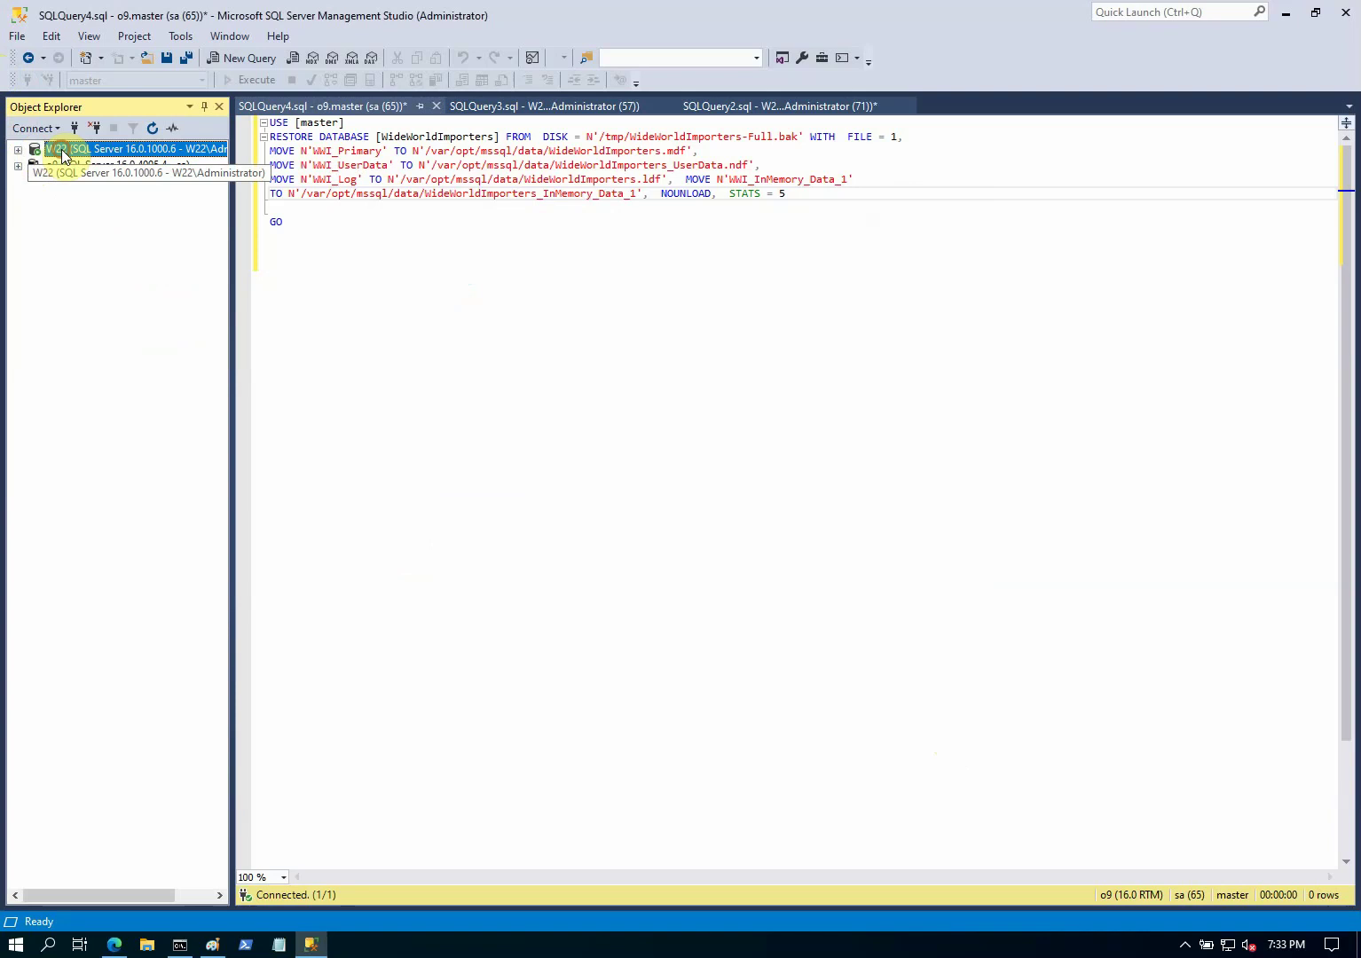
{"action": "right_click", "coordinate": [115, 153]}
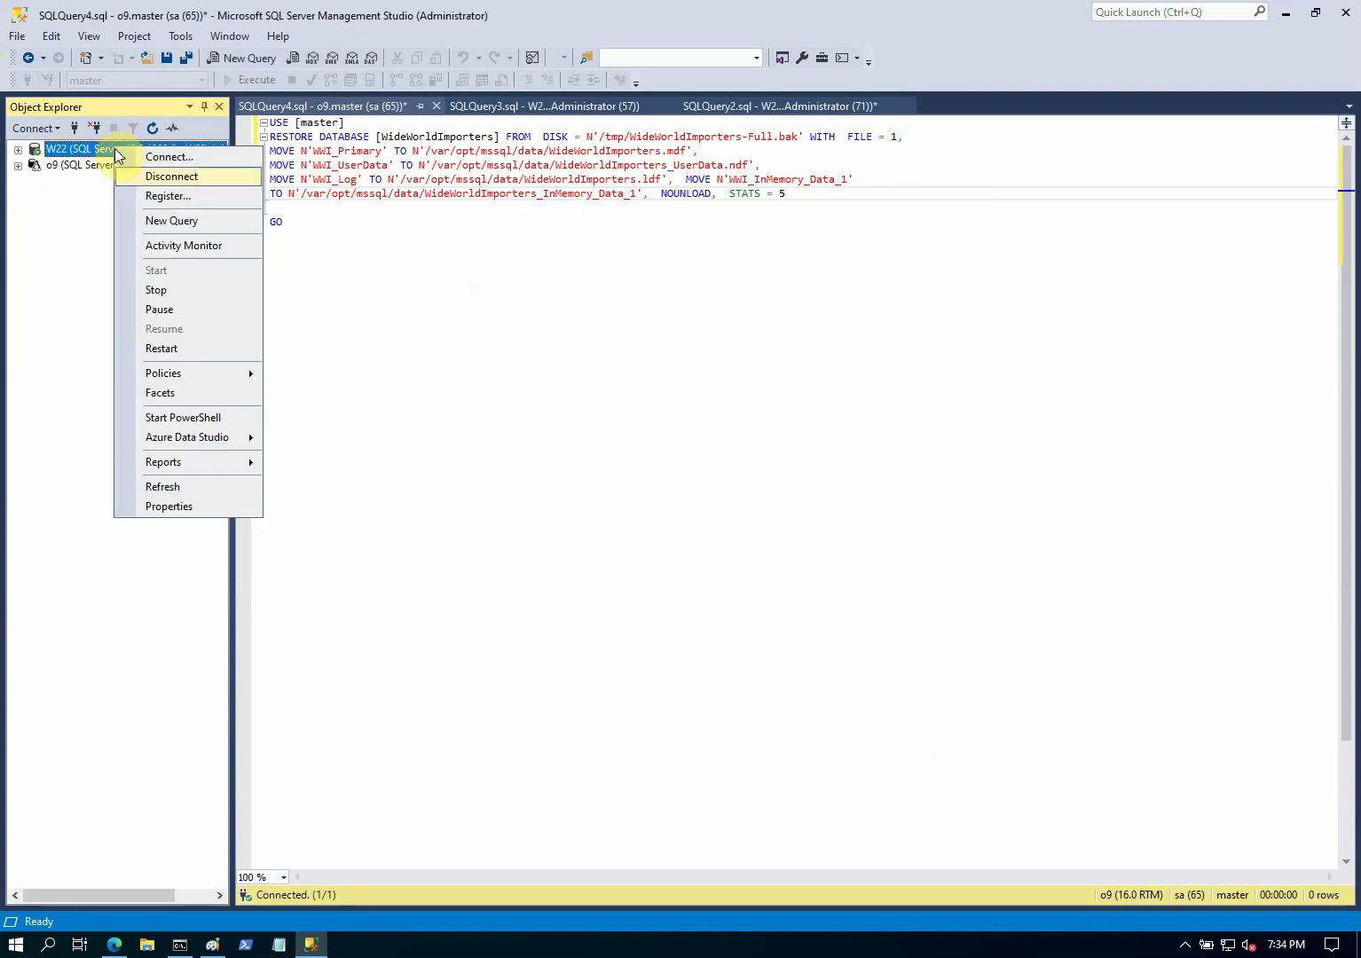
{"action": "left_click", "coordinate": [188, 519]}
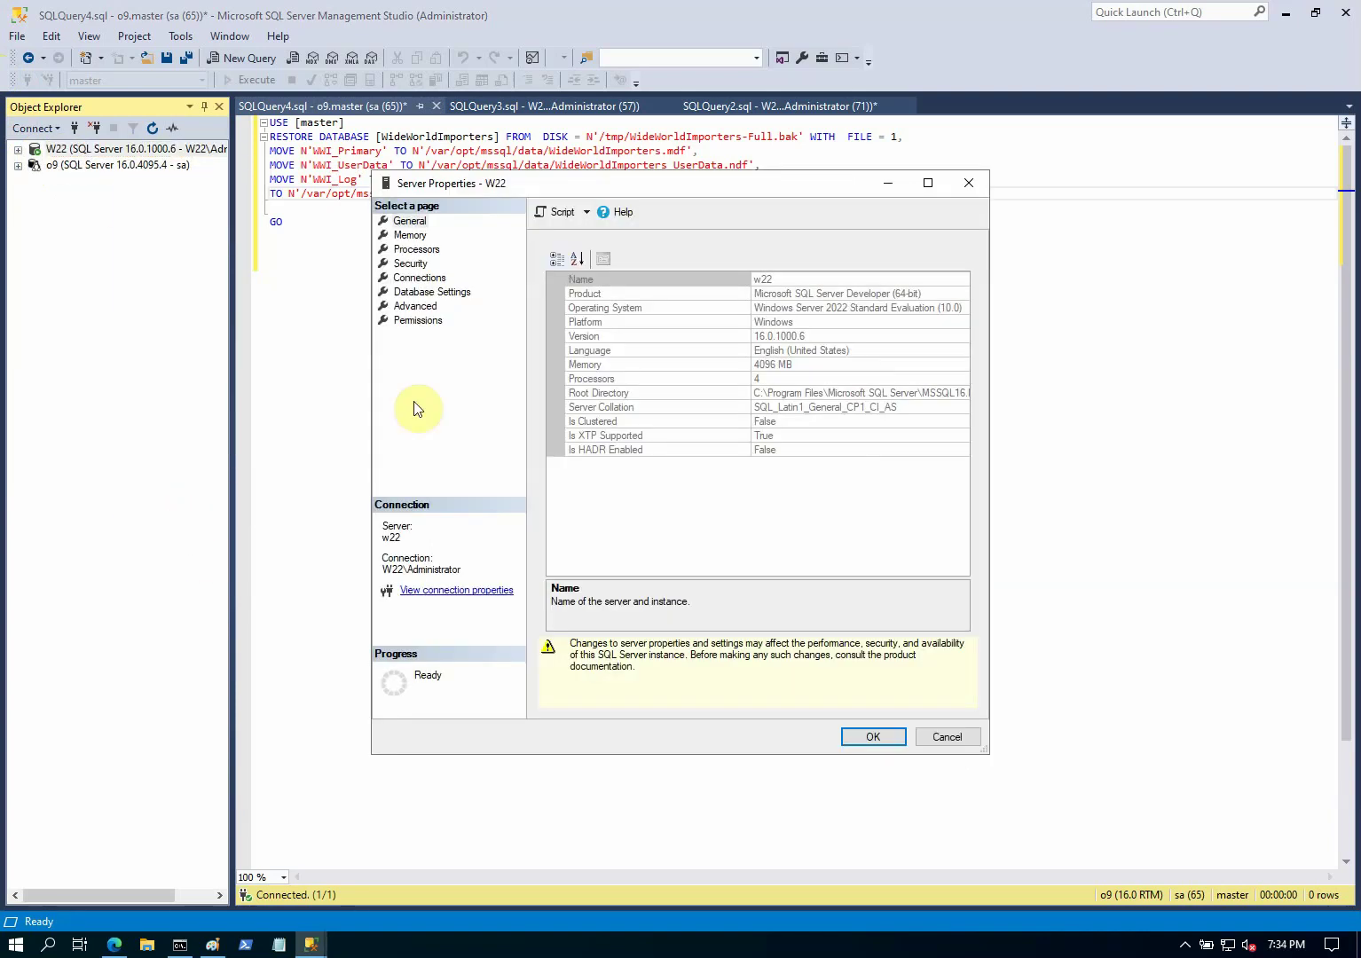
{"action": "left_click", "coordinate": [432, 293]}
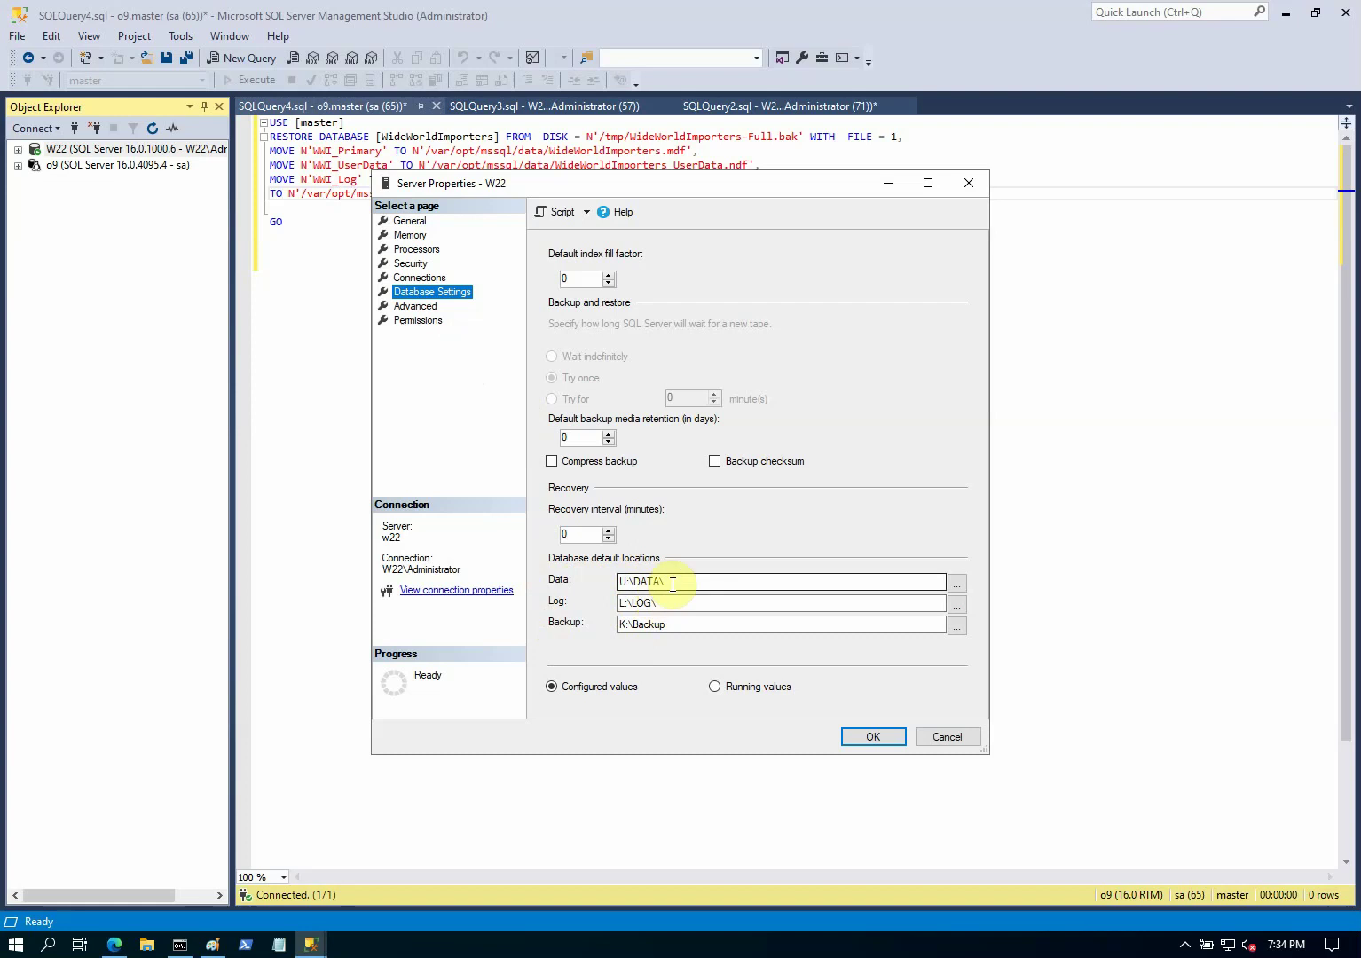
{"action": "left_click", "coordinate": [945, 737]}
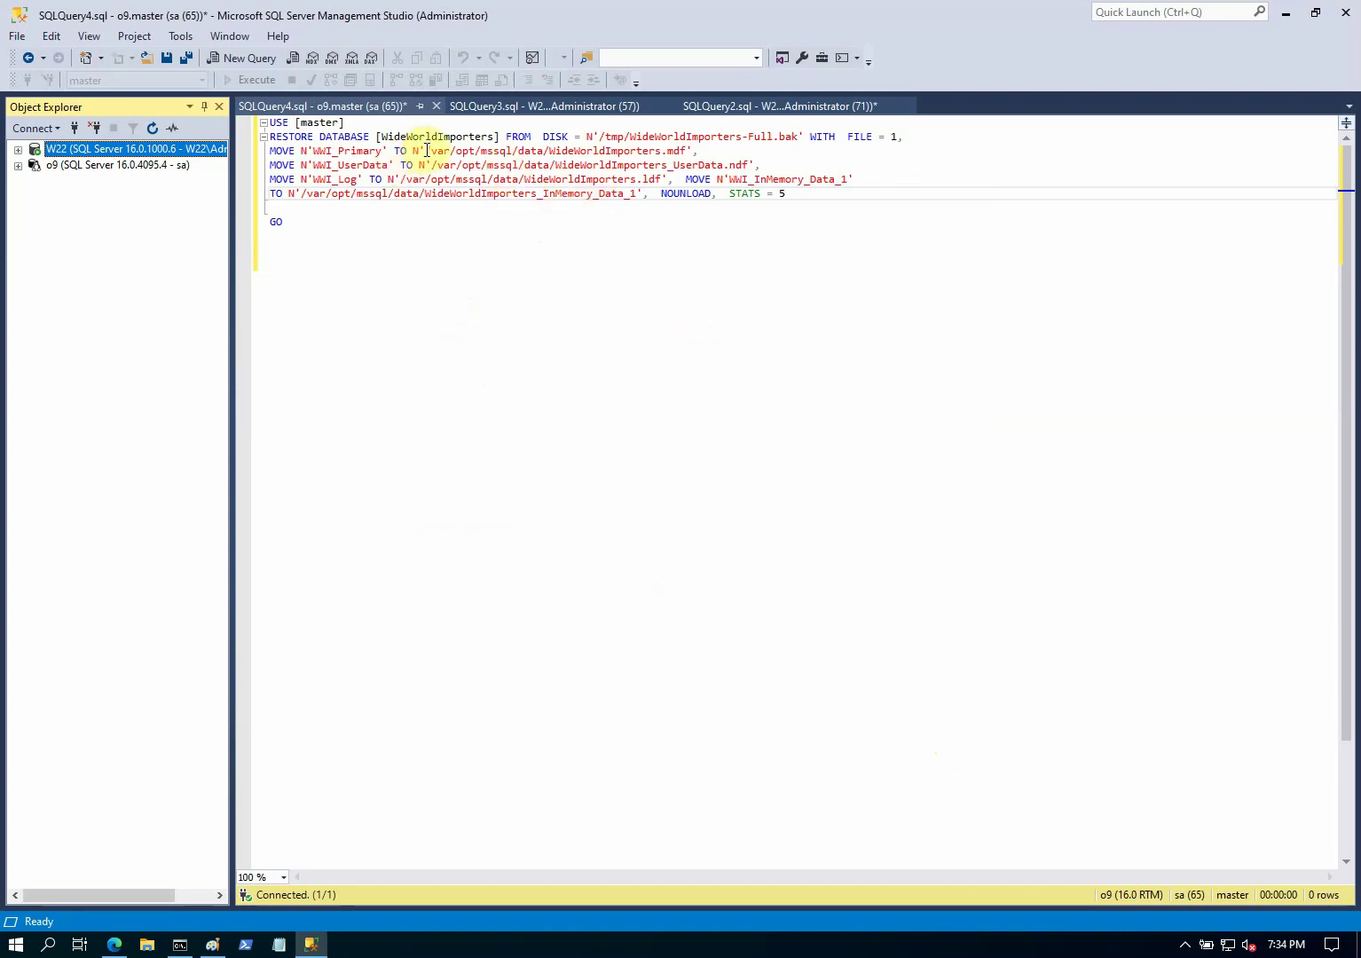
Review the WWI_Primary target path, the database name and the WWI_Primary logical name in the o9 restore script.
{"action": "left_click_drag", "start_coordinate": [425, 150], "coordinate": [520, 152]}
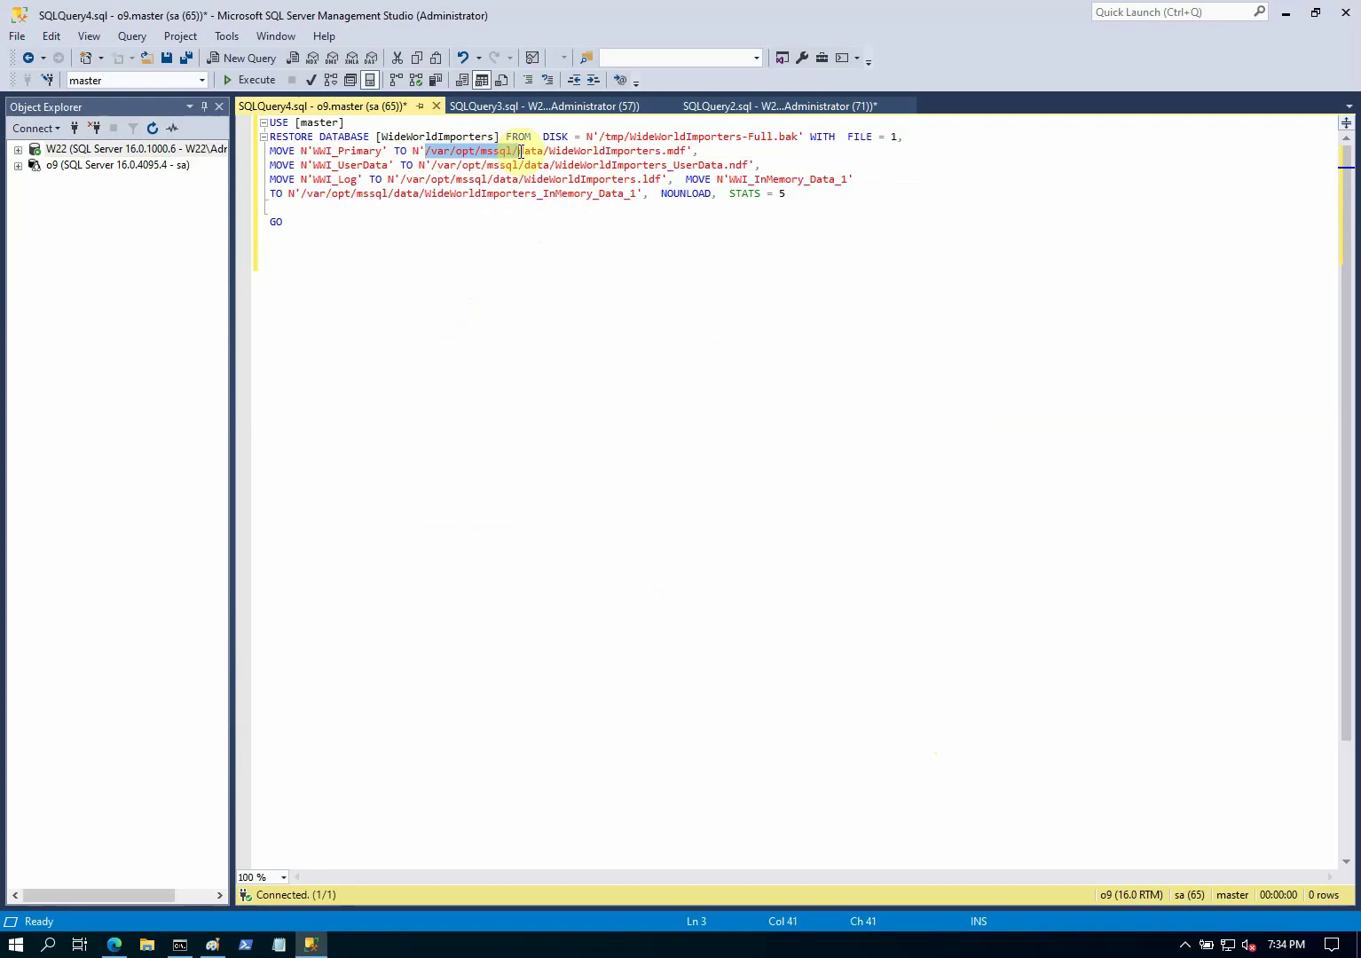
{"action": "left_click", "coordinate": [525, 266]}
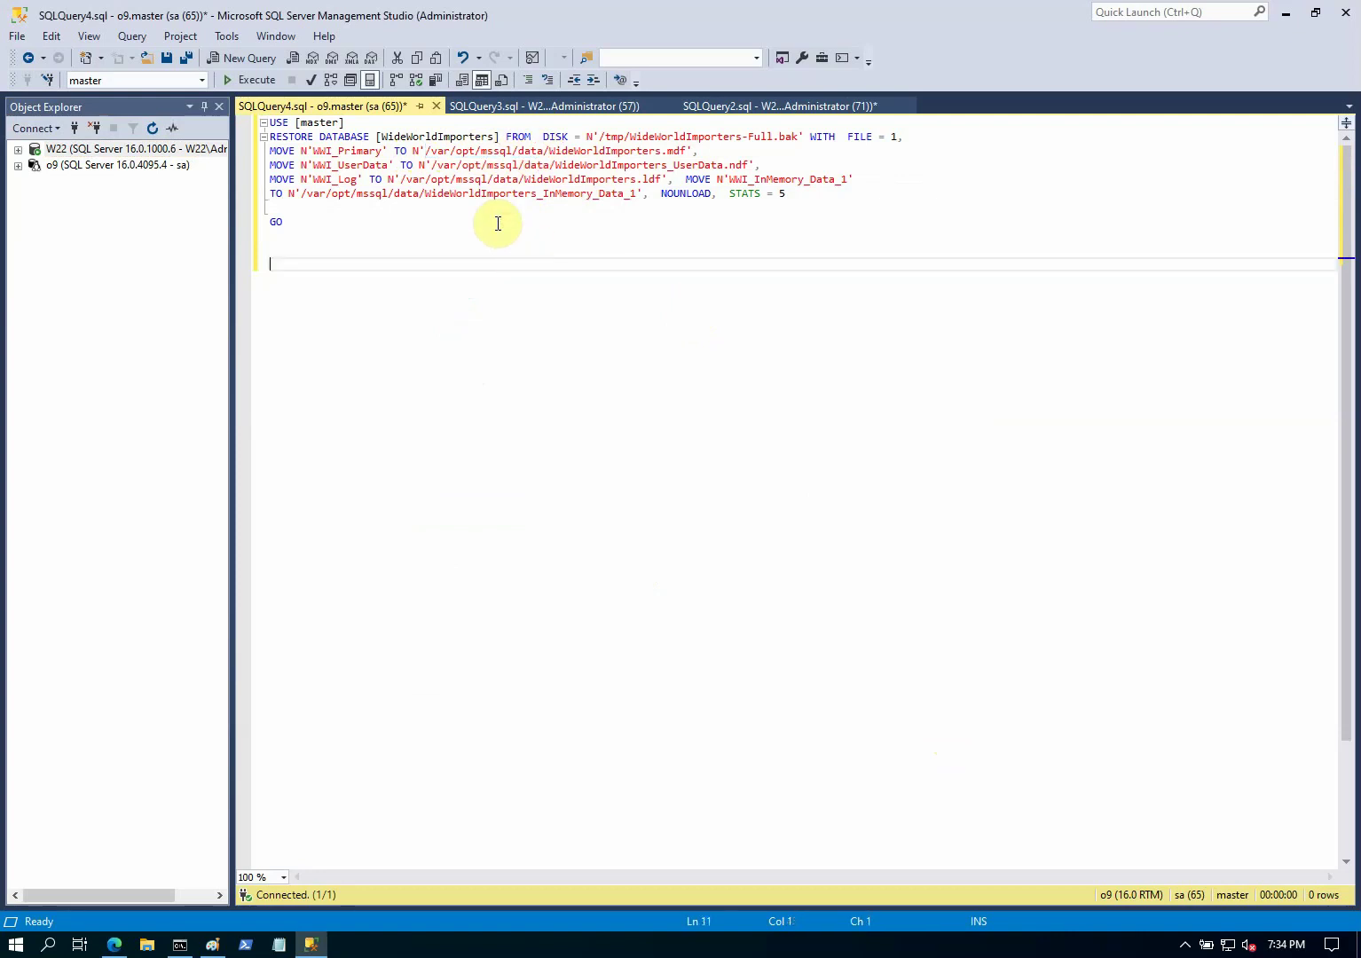
{"action": "left_click_drag", "start_coordinate": [381, 135], "coordinate": [488, 133]}
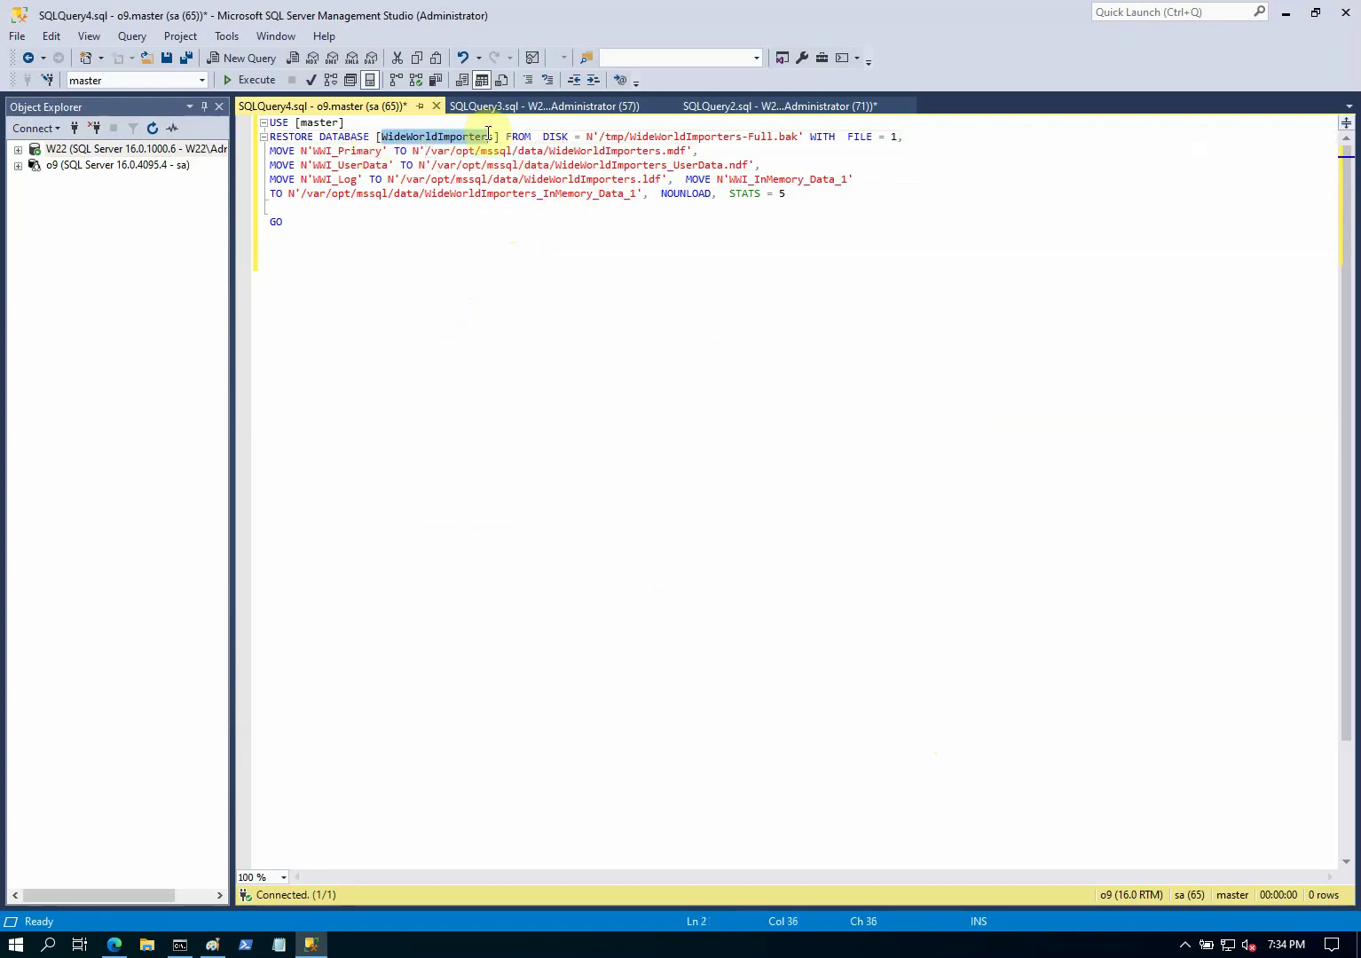
{"action": "left_click", "coordinate": [473, 225]}
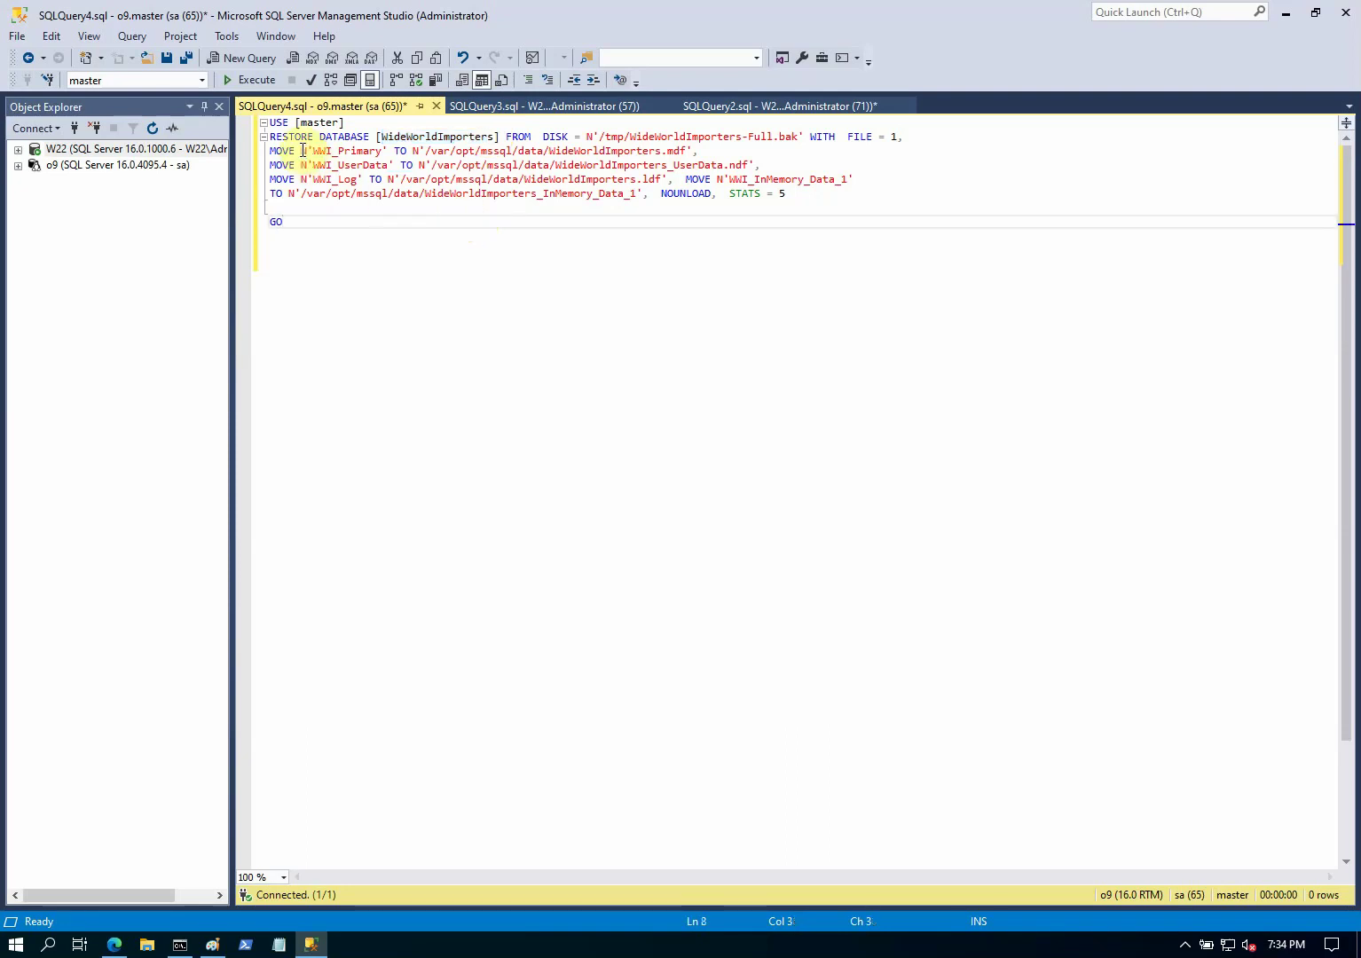
{"action": "left_click_drag", "start_coordinate": [313, 151], "coordinate": [379, 144]}
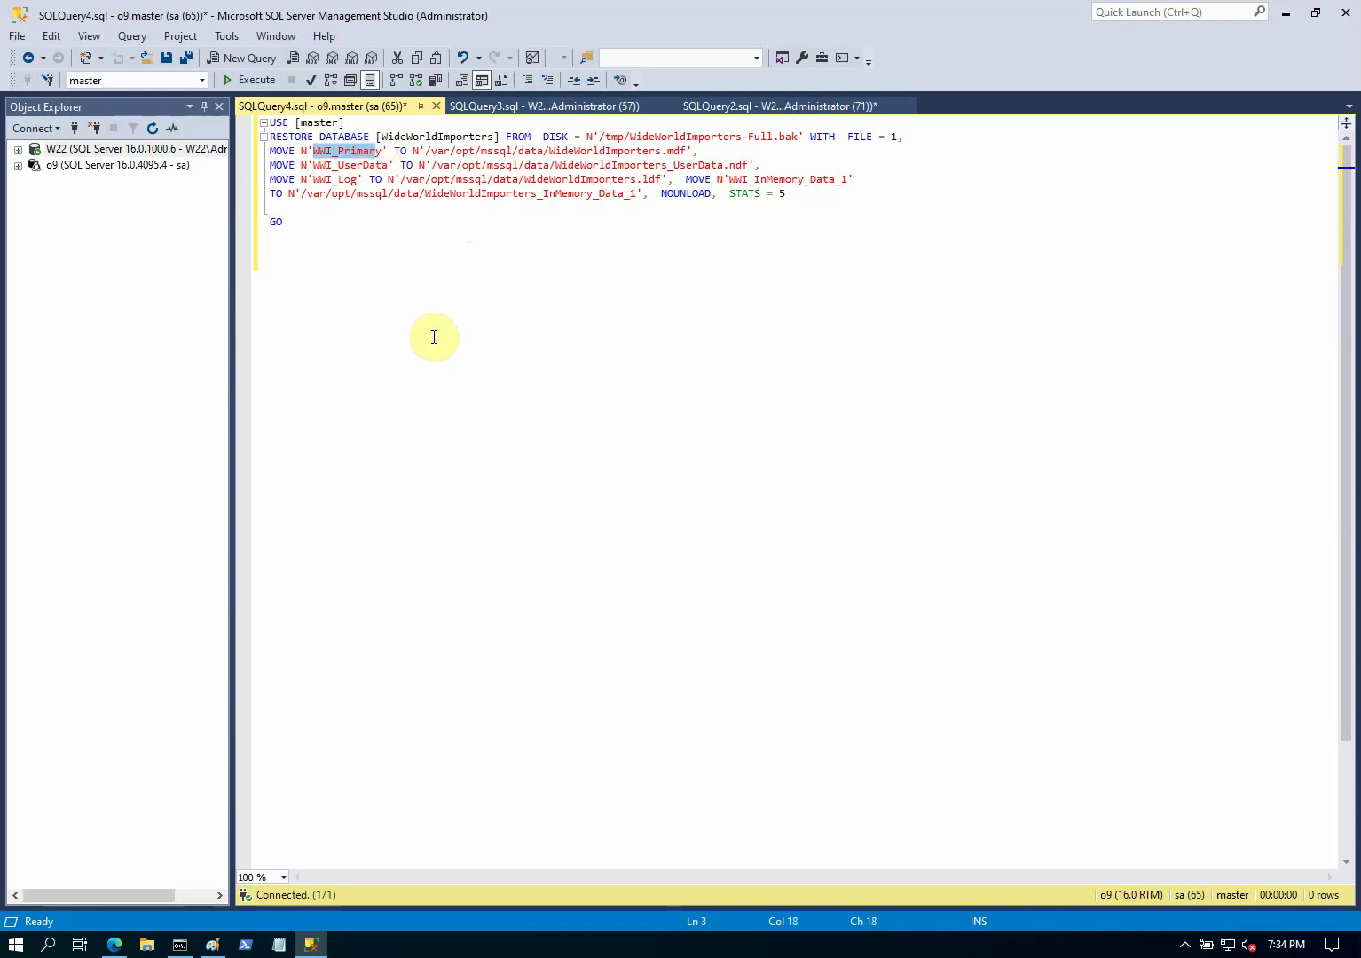
Switch to Microsoft Edge and open Google in a new tab, closing the Wide World Importers release page.
{"action": "left_click", "coordinate": [115, 945]}
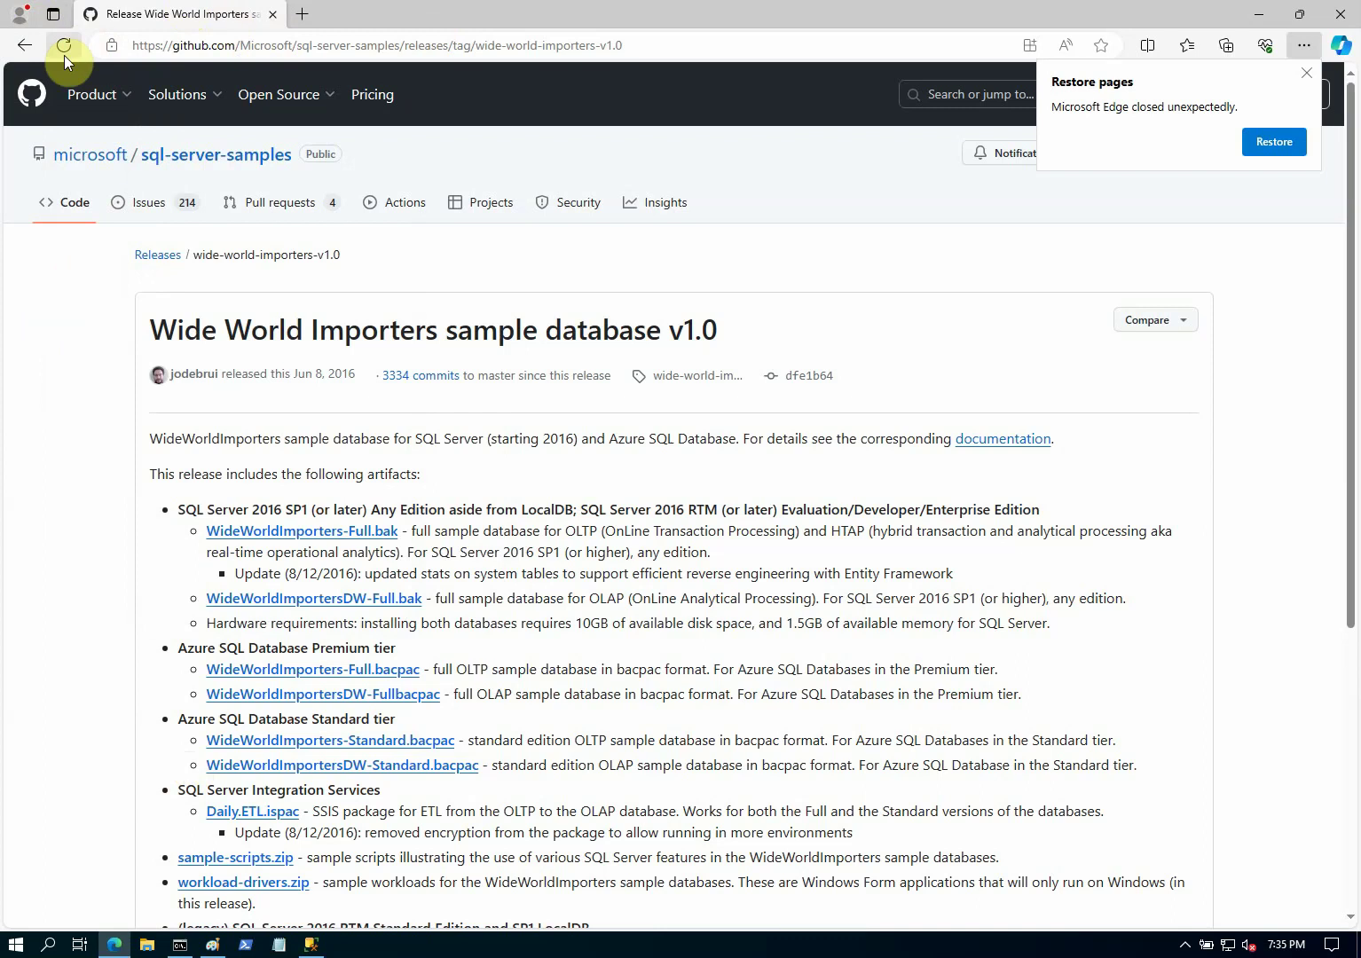
{"action": "left_click", "coordinate": [303, 12]}
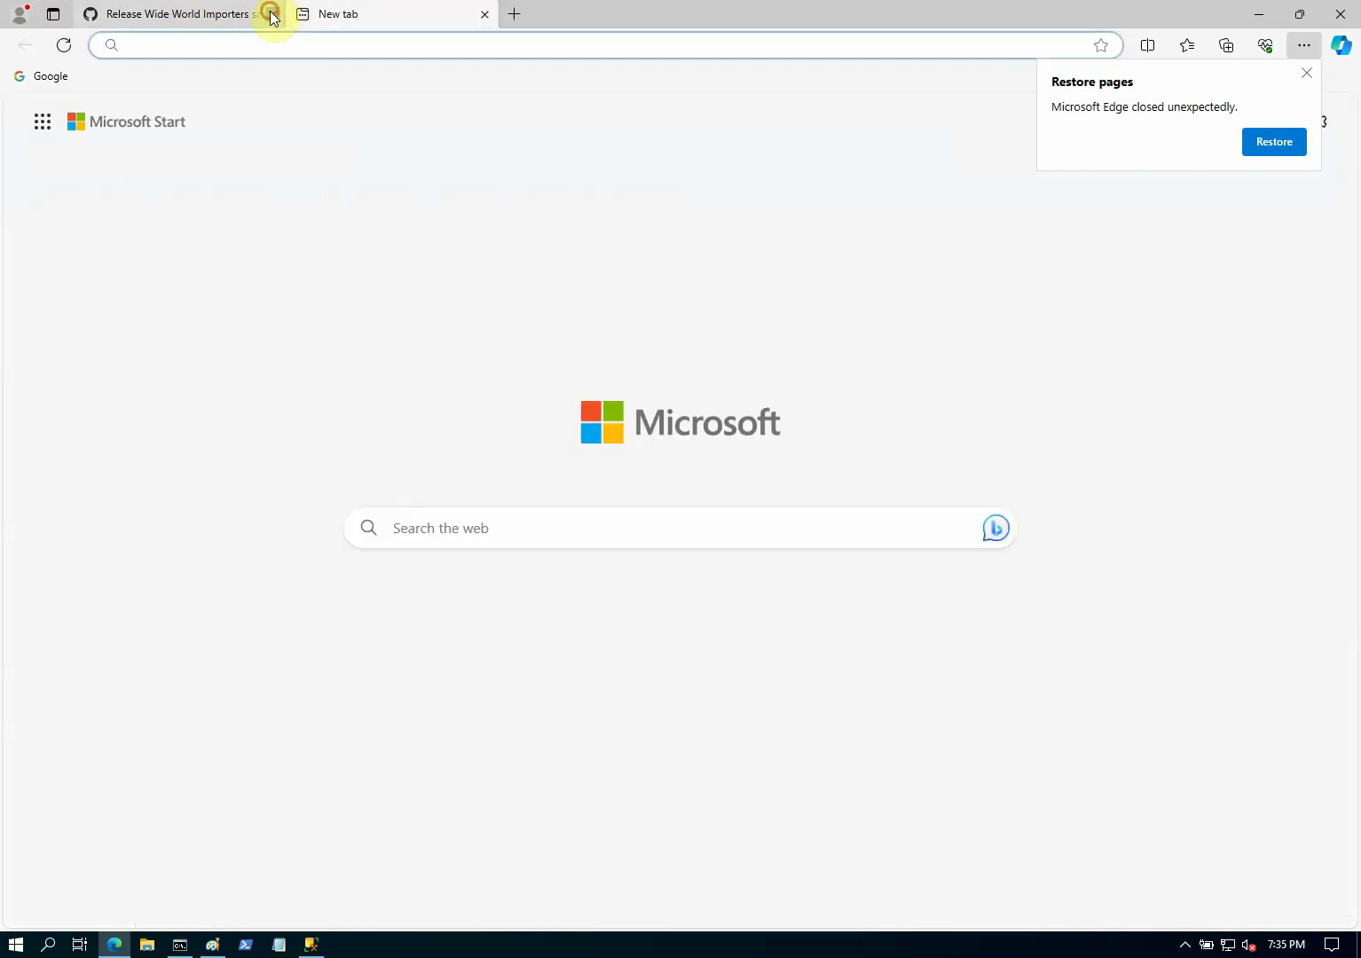
{"action": "left_click", "coordinate": [267, 14]}
{"action": "left_click", "coordinate": [55, 76]}
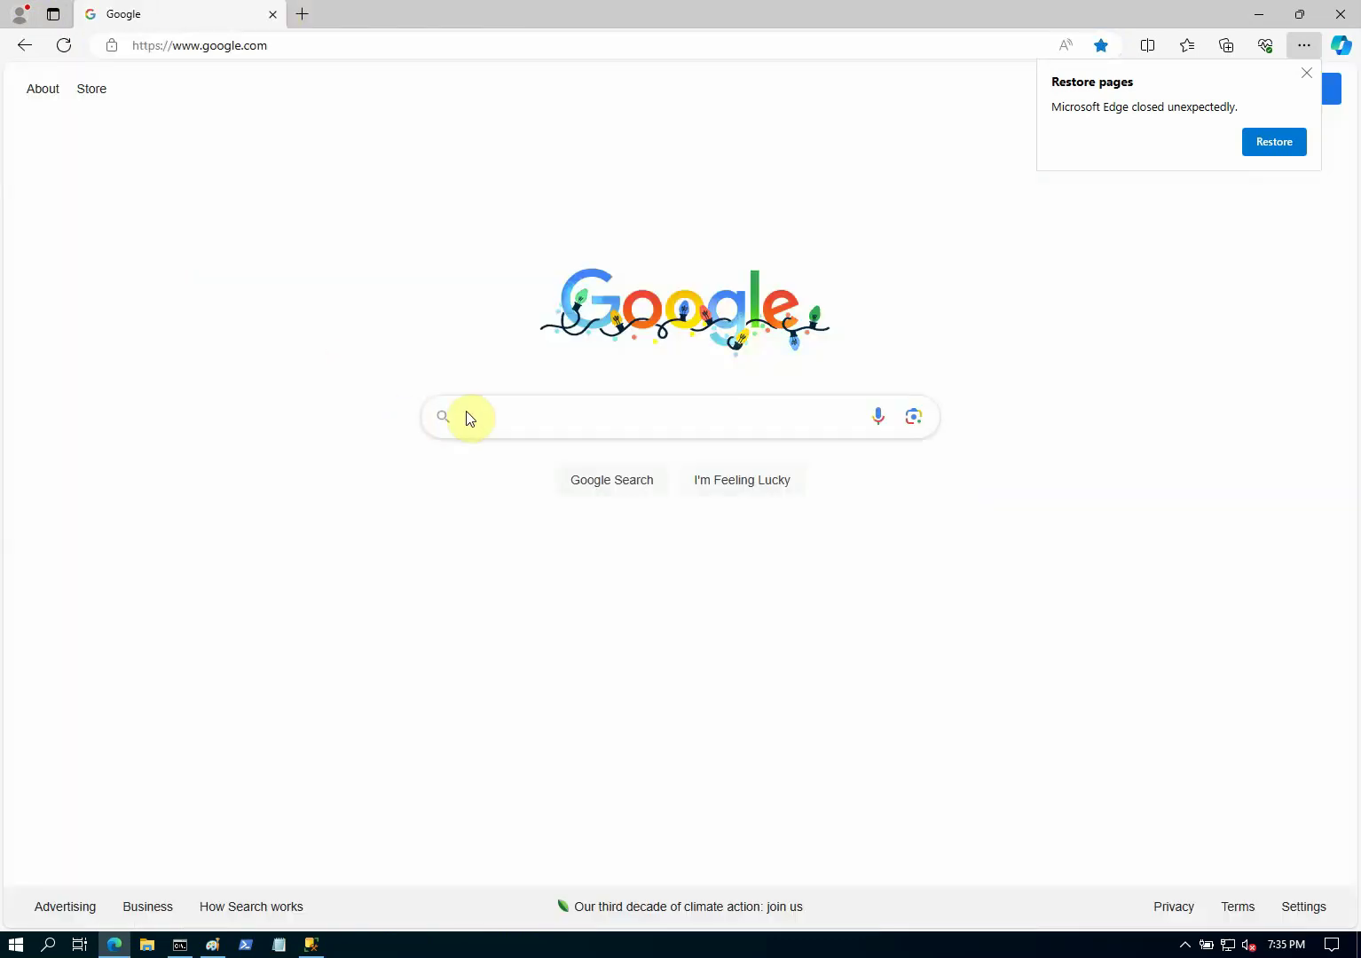
Search for "restore headeronly in sql server" and open the Microsoft Learn article on RESTORE HEADERONLY.
{"action": "left_click", "coordinate": [504, 409]}
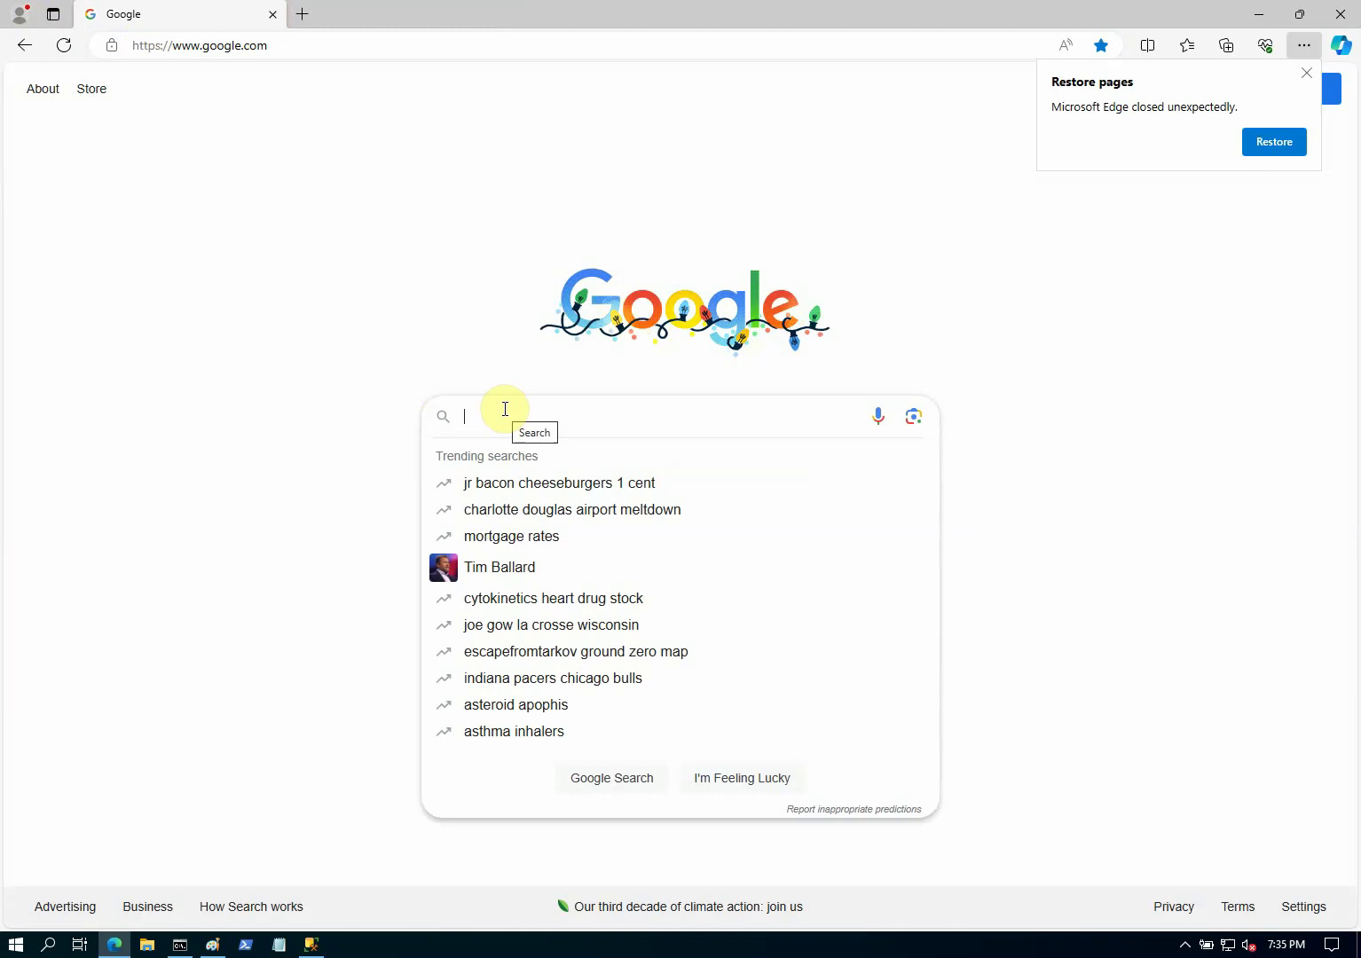
{"action": "type", "text": "rest"}
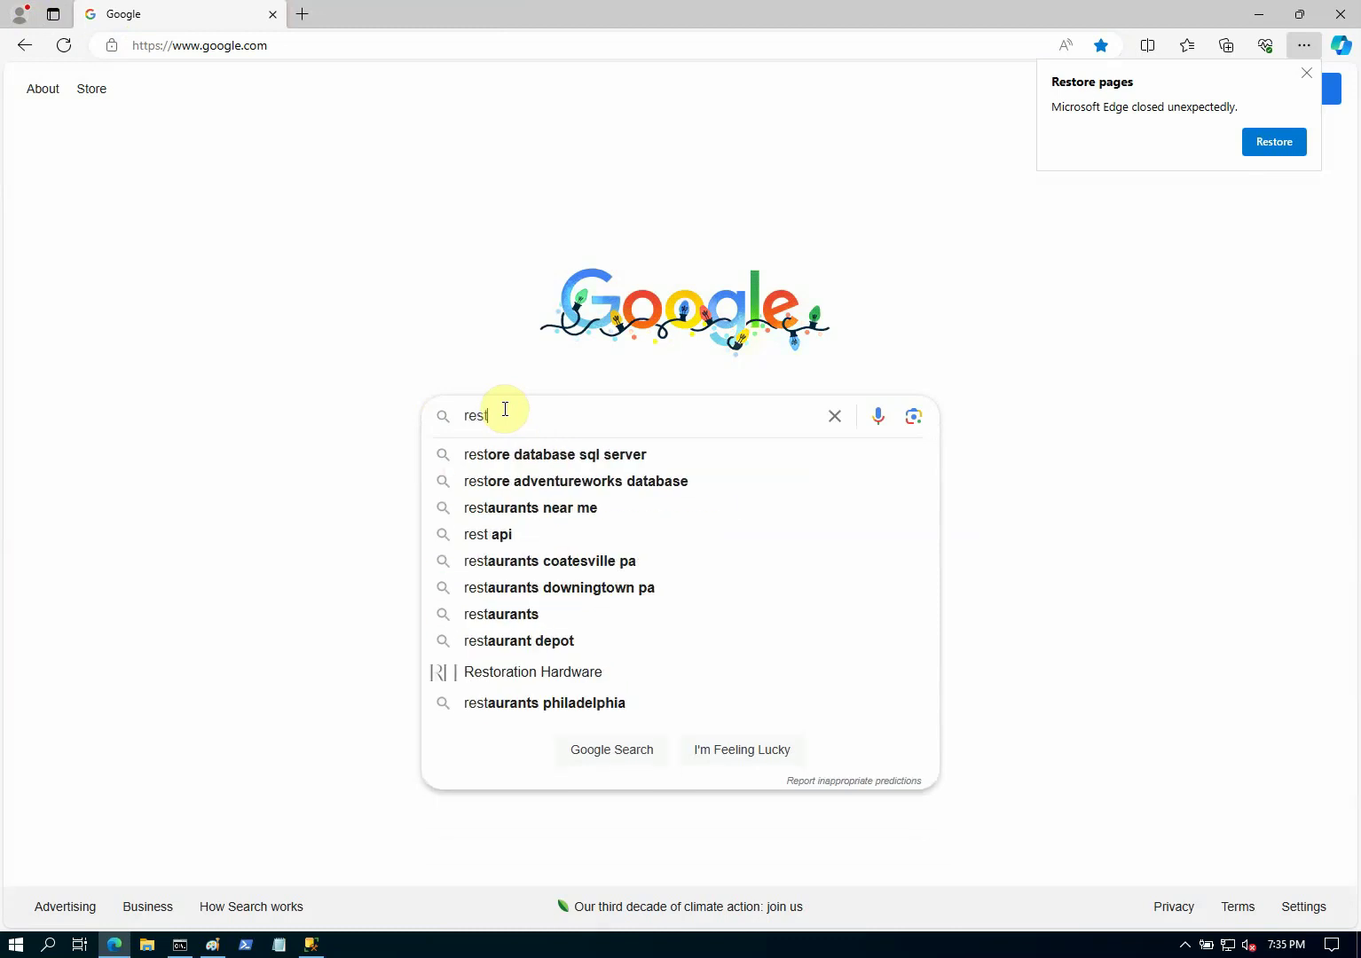
{"action": "type", "text": "ore header"}
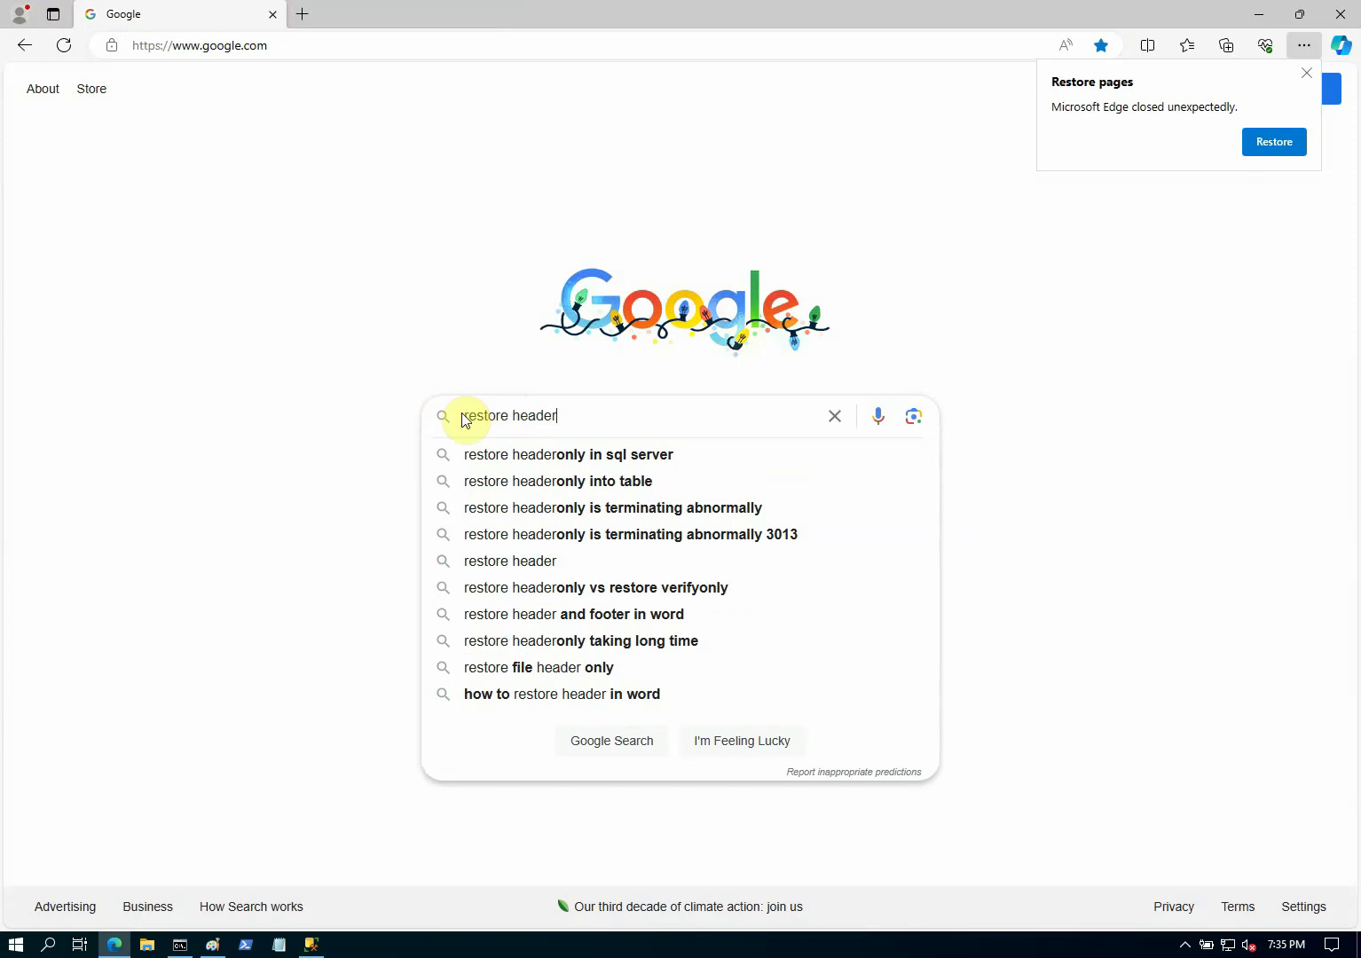
{"action": "left_click", "coordinate": [584, 454]}
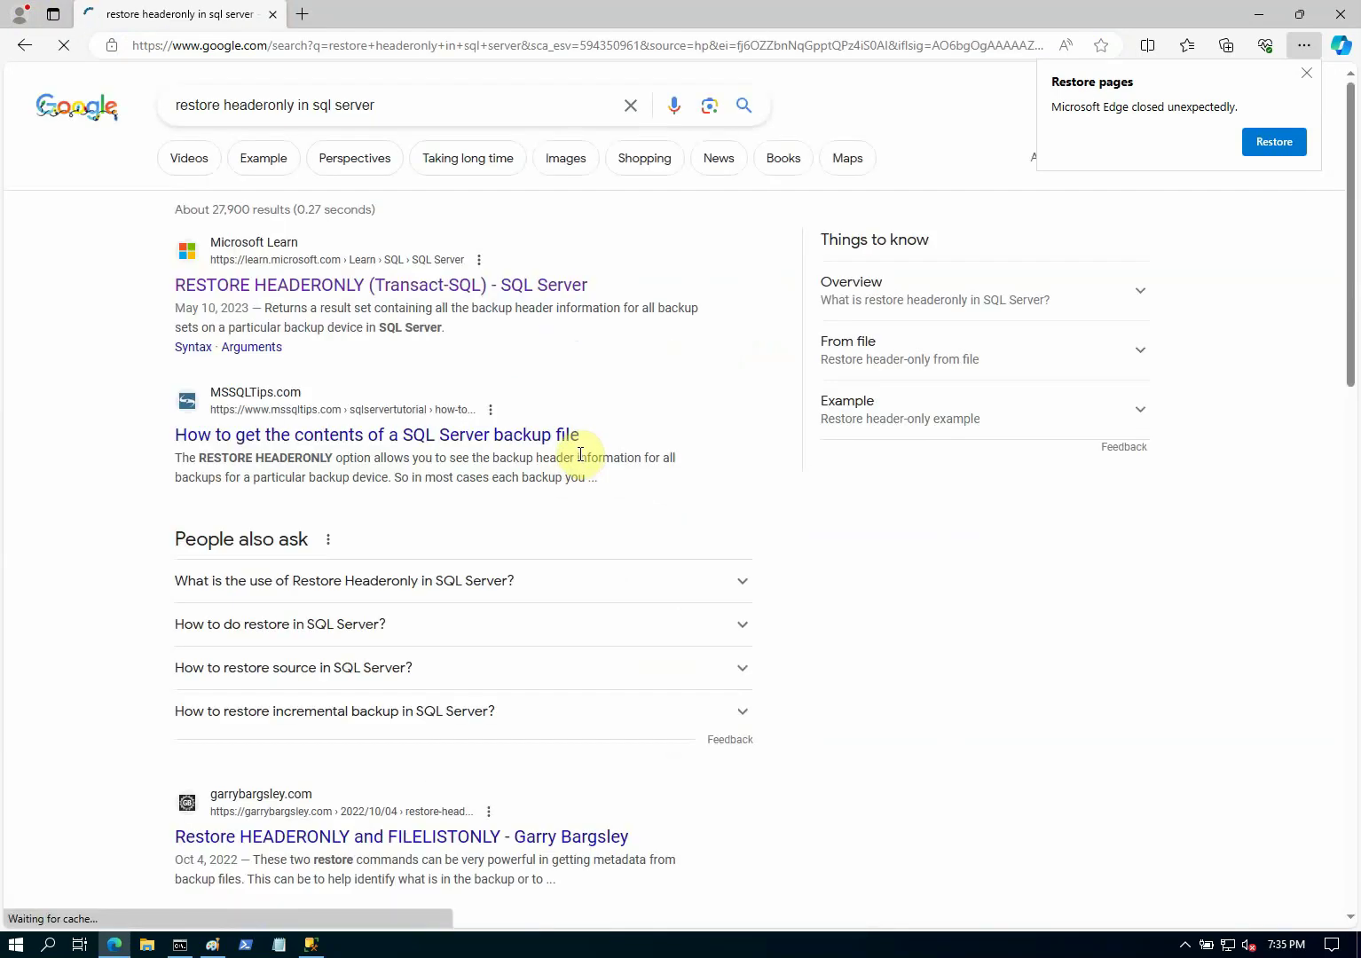
{"action": "left_click", "coordinate": [296, 283]}
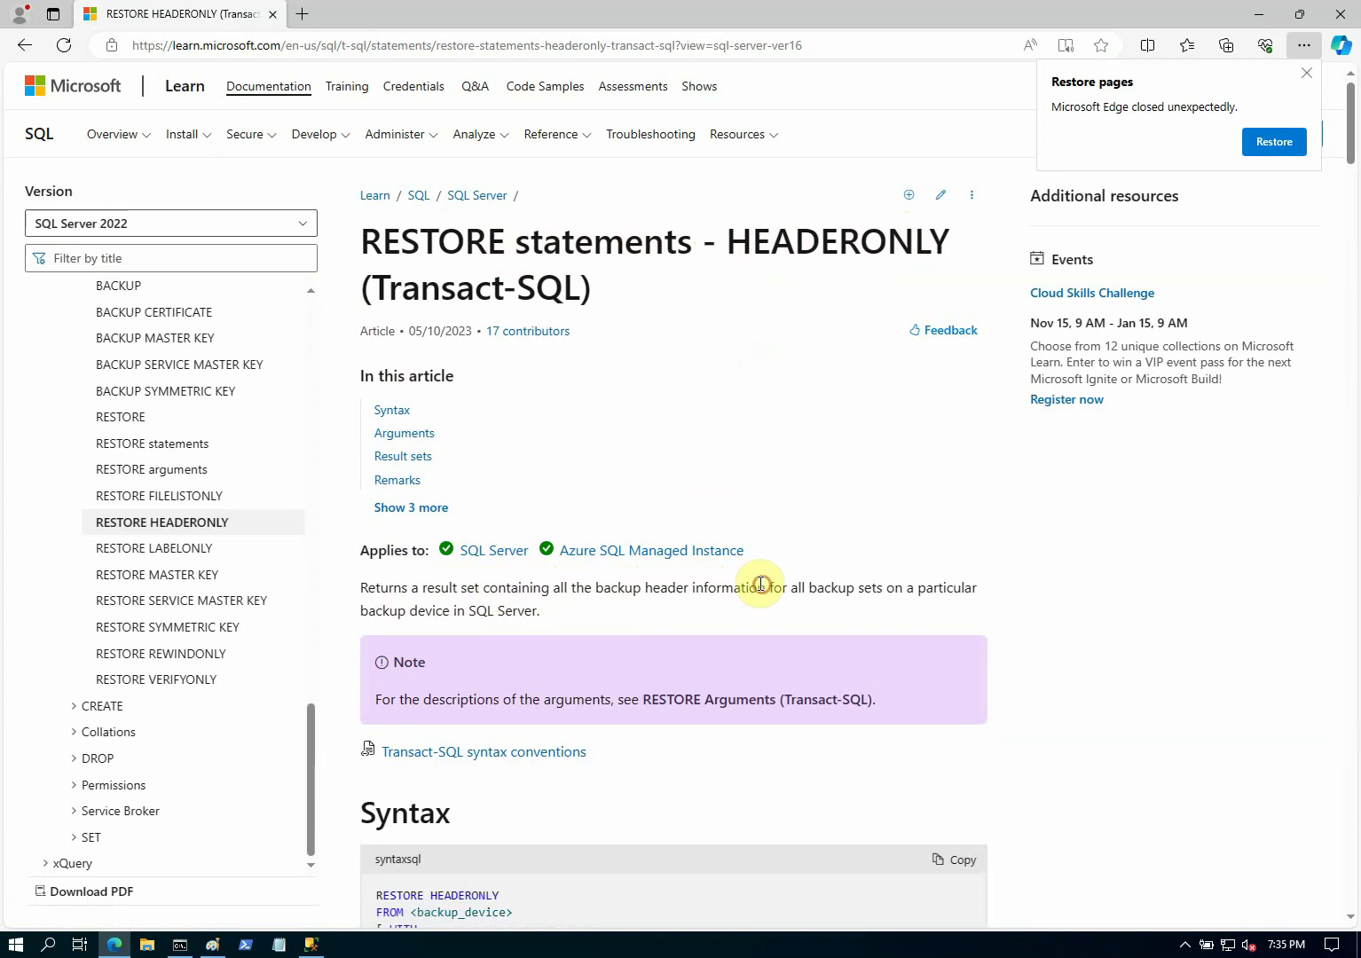
Examine the RESTORE HEADERONLY article's heading, description and the disk path in its Examples section.
{"action": "left_click_drag", "start_coordinate": [766, 587], "coordinate": [773, 587]}
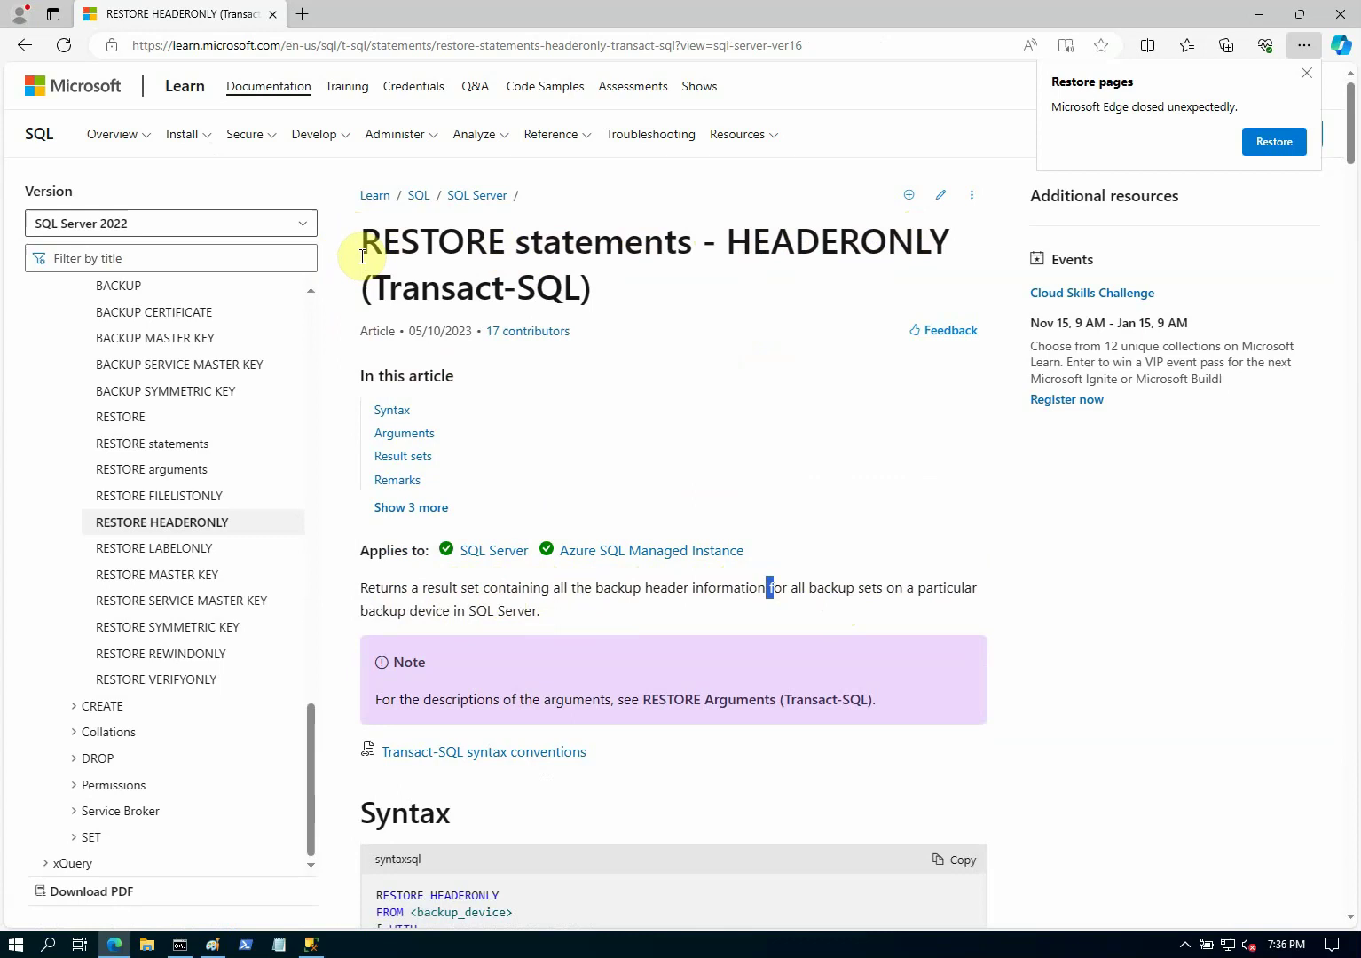
{"action": "left_click_drag", "start_coordinate": [362, 243], "coordinate": [960, 234]}
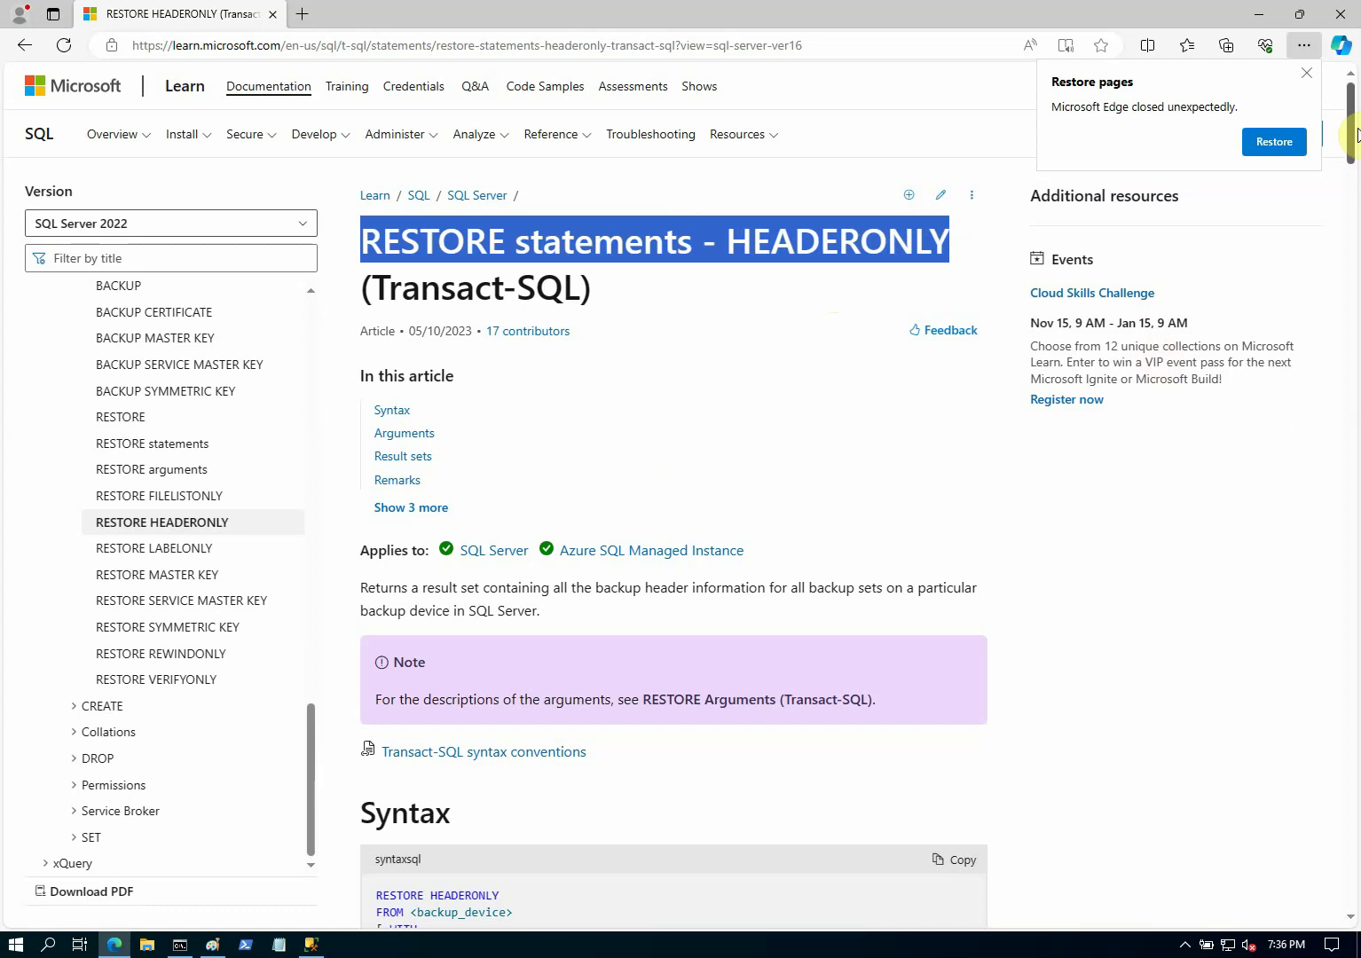
{"action": "left_click_drag", "start_coordinate": [1352, 155], "coordinate": [1352, 861]}
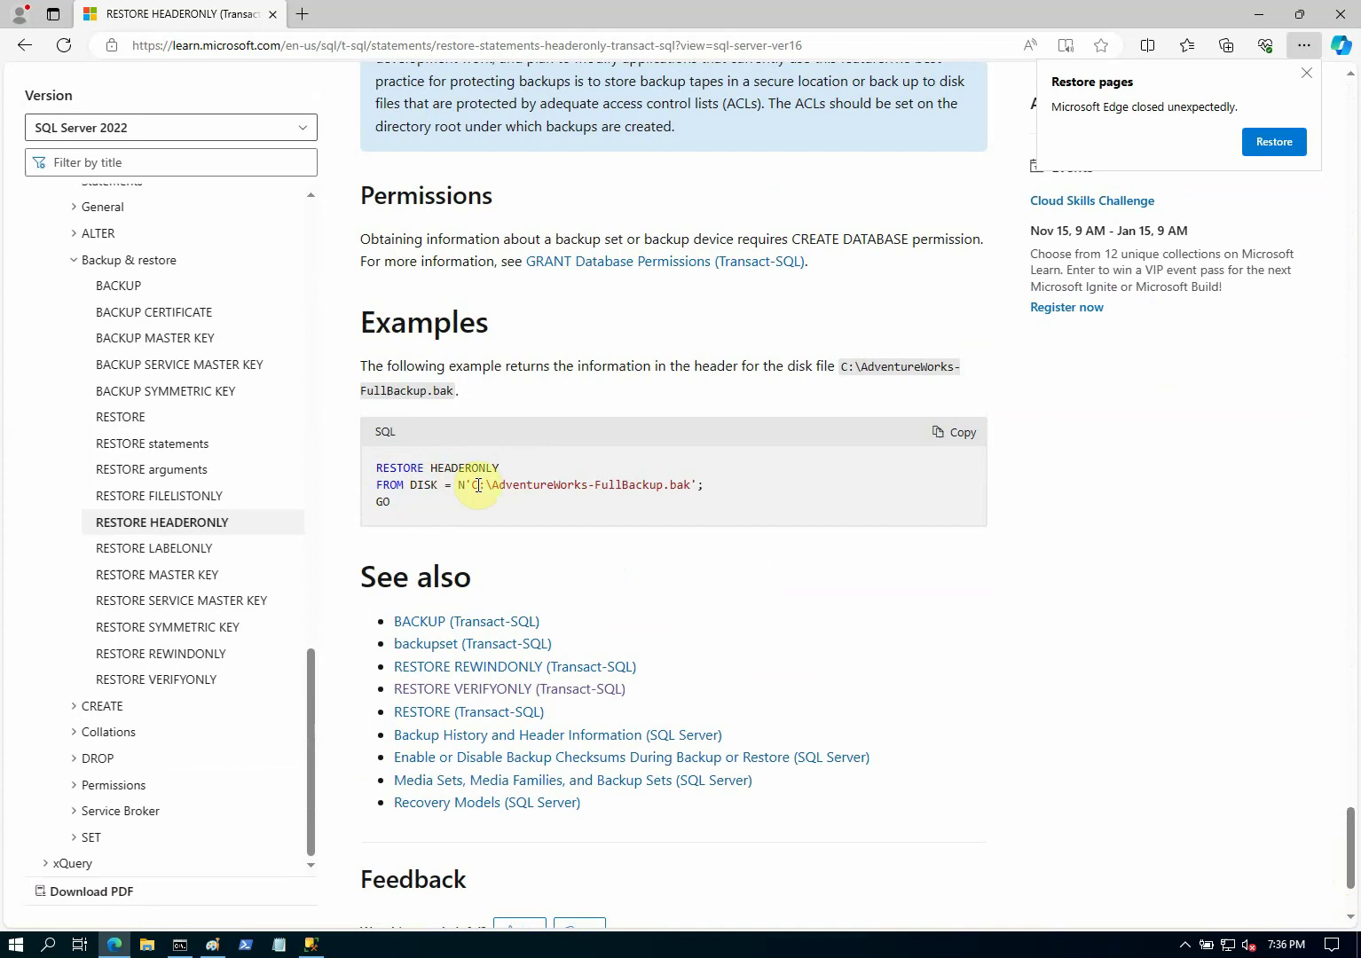
{"action": "left_click_drag", "start_coordinate": [471, 484], "coordinate": [691, 484]}
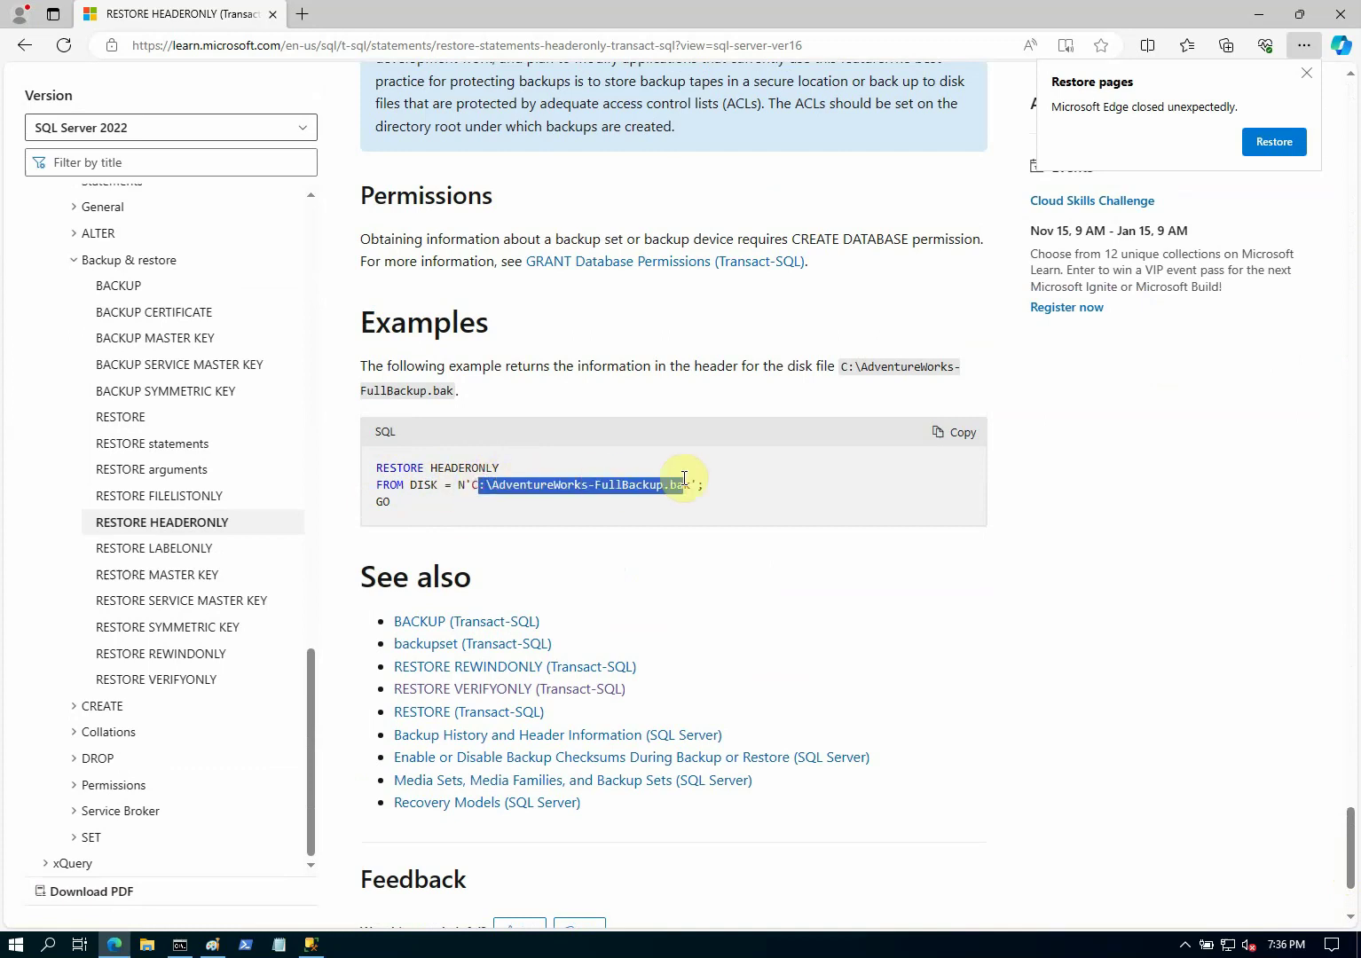
{"action": "left_click", "coordinate": [784, 467]}
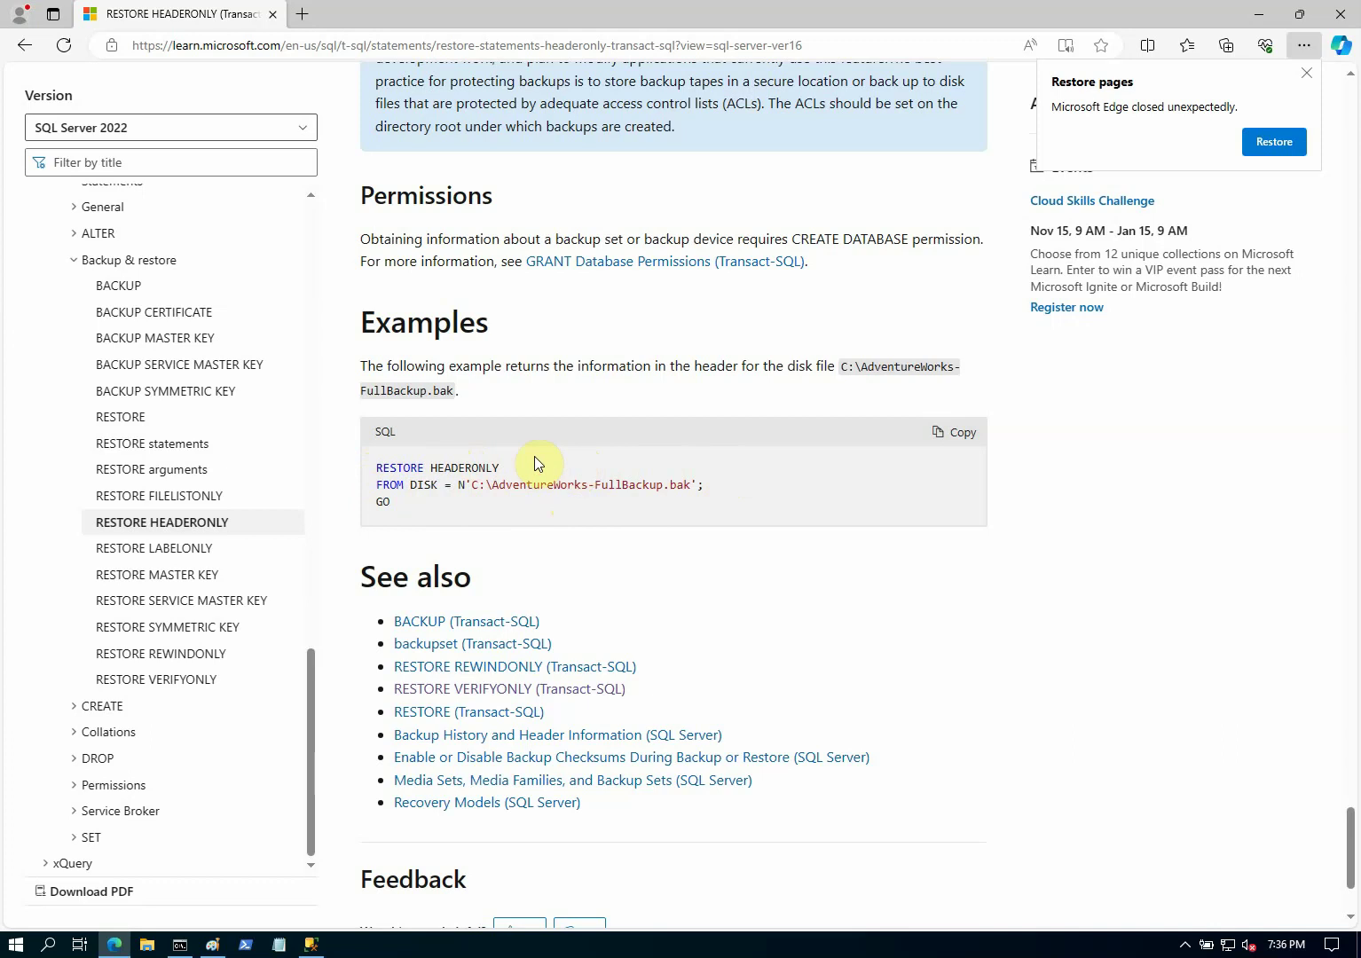
Copy the RESTORE HEADERONLY FROM DISK statement from the article's example, without the GO line.
{"action": "left_click_drag", "start_coordinate": [501, 480], "coordinate": [676, 485]}
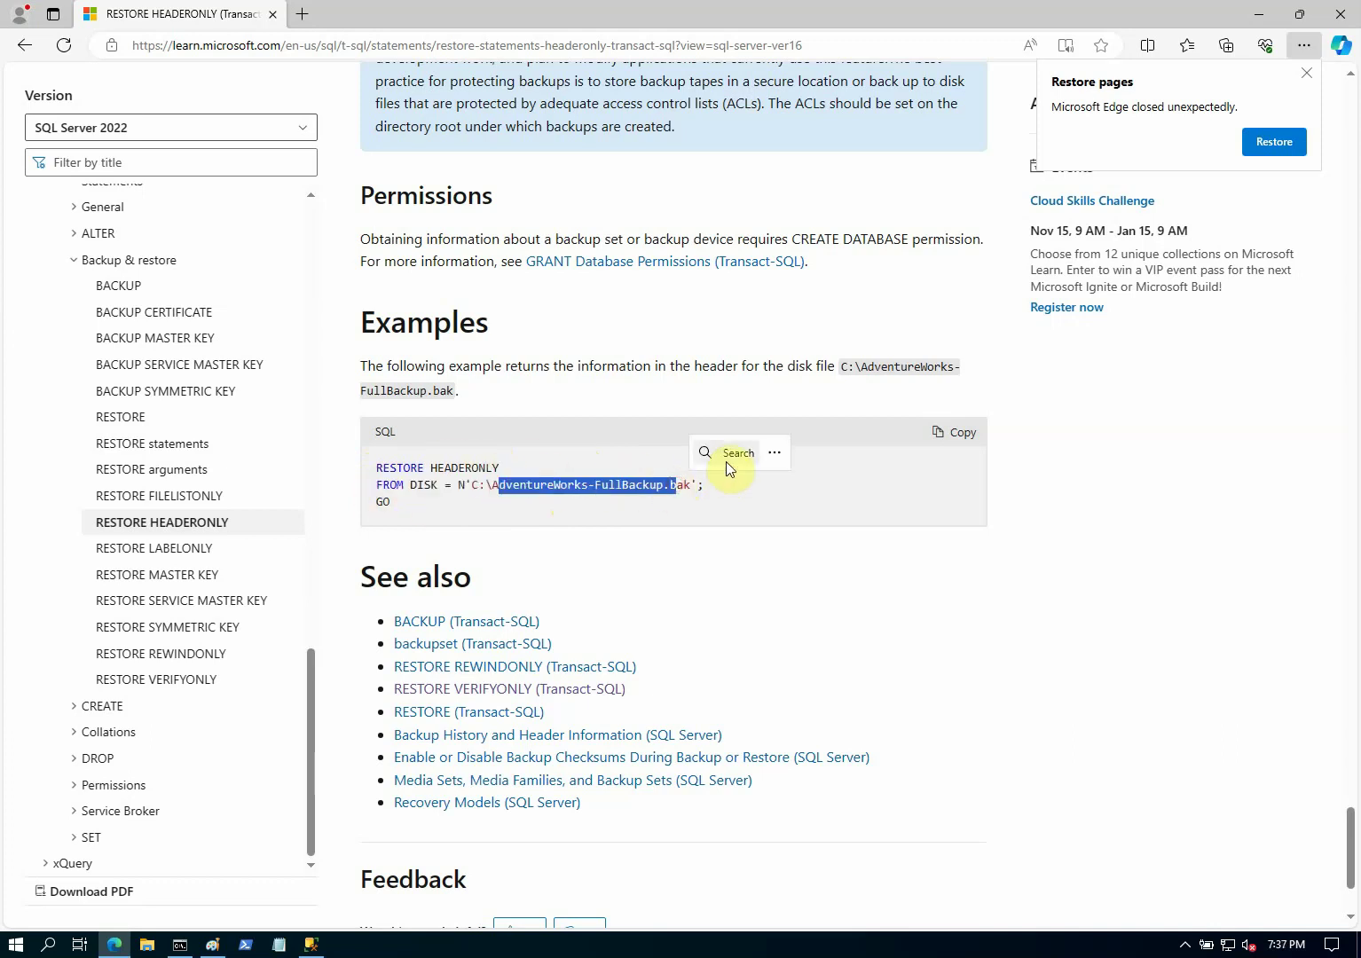
{"action": "left_click", "coordinate": [730, 503]}
{"action": "left_click_drag", "start_coordinate": [722, 491], "coordinate": [350, 461]}
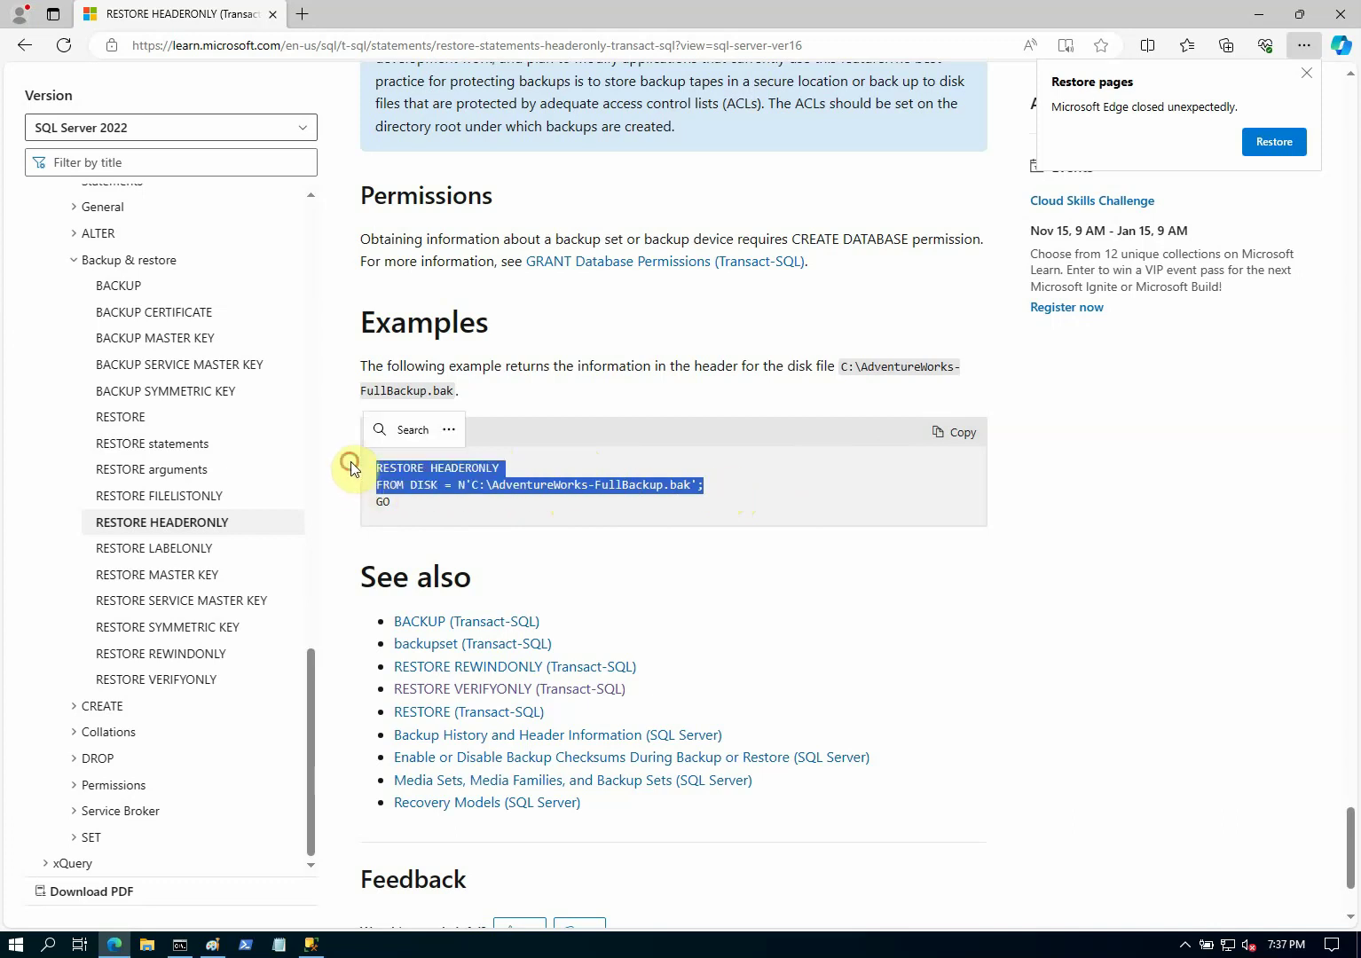
{"action": "right_click", "coordinate": [463, 471]}
{"action": "left_click", "coordinate": [525, 494]}
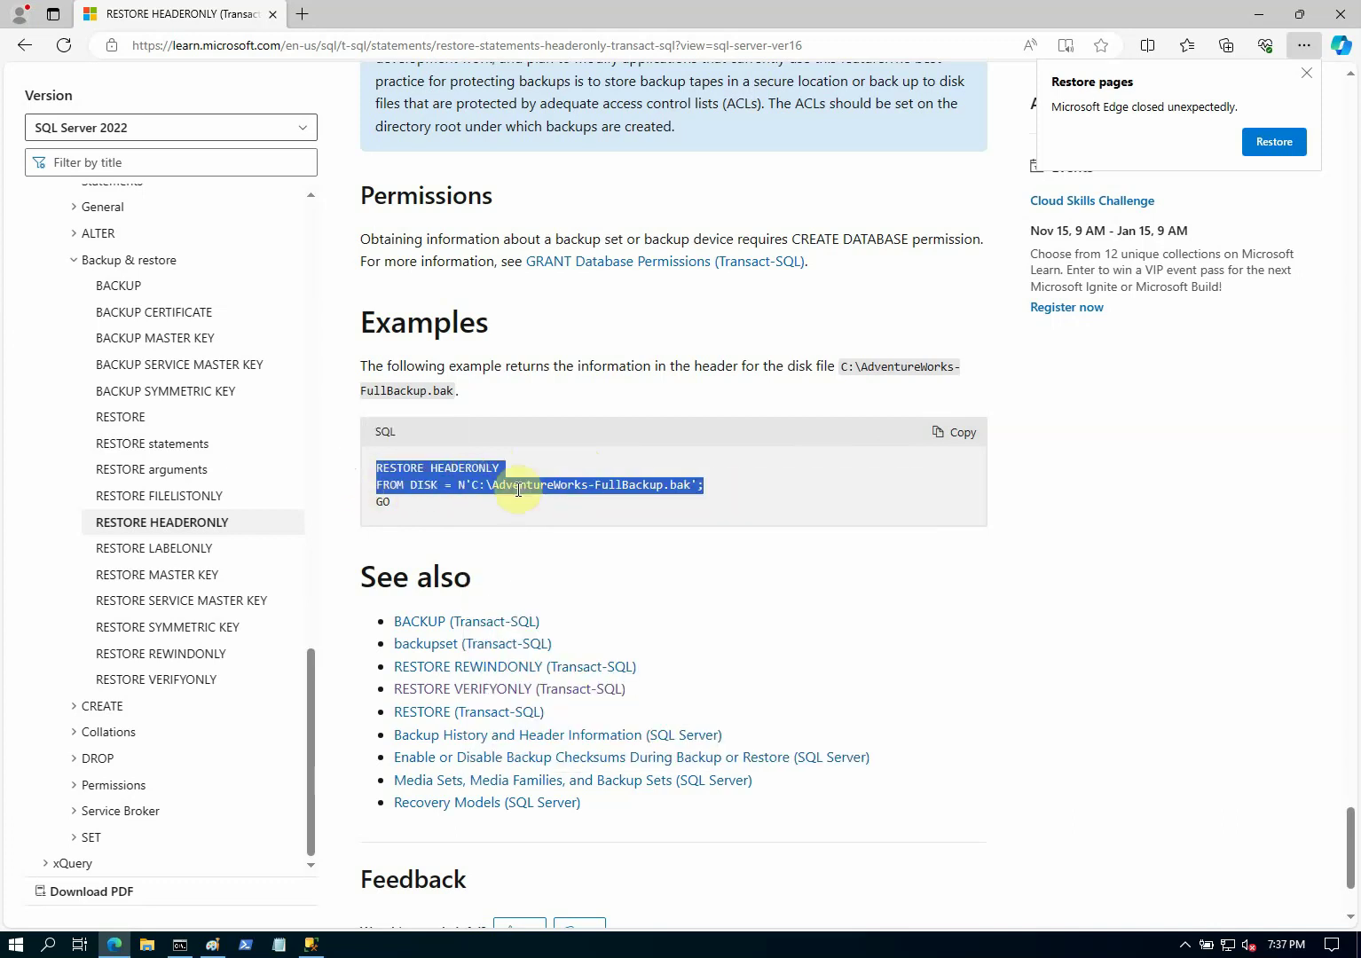
Switch to SQL Server Management Studio and paste the copied statement into a new query window connected to W22.
{"action": "mouse_move", "coordinate": [313, 945]}
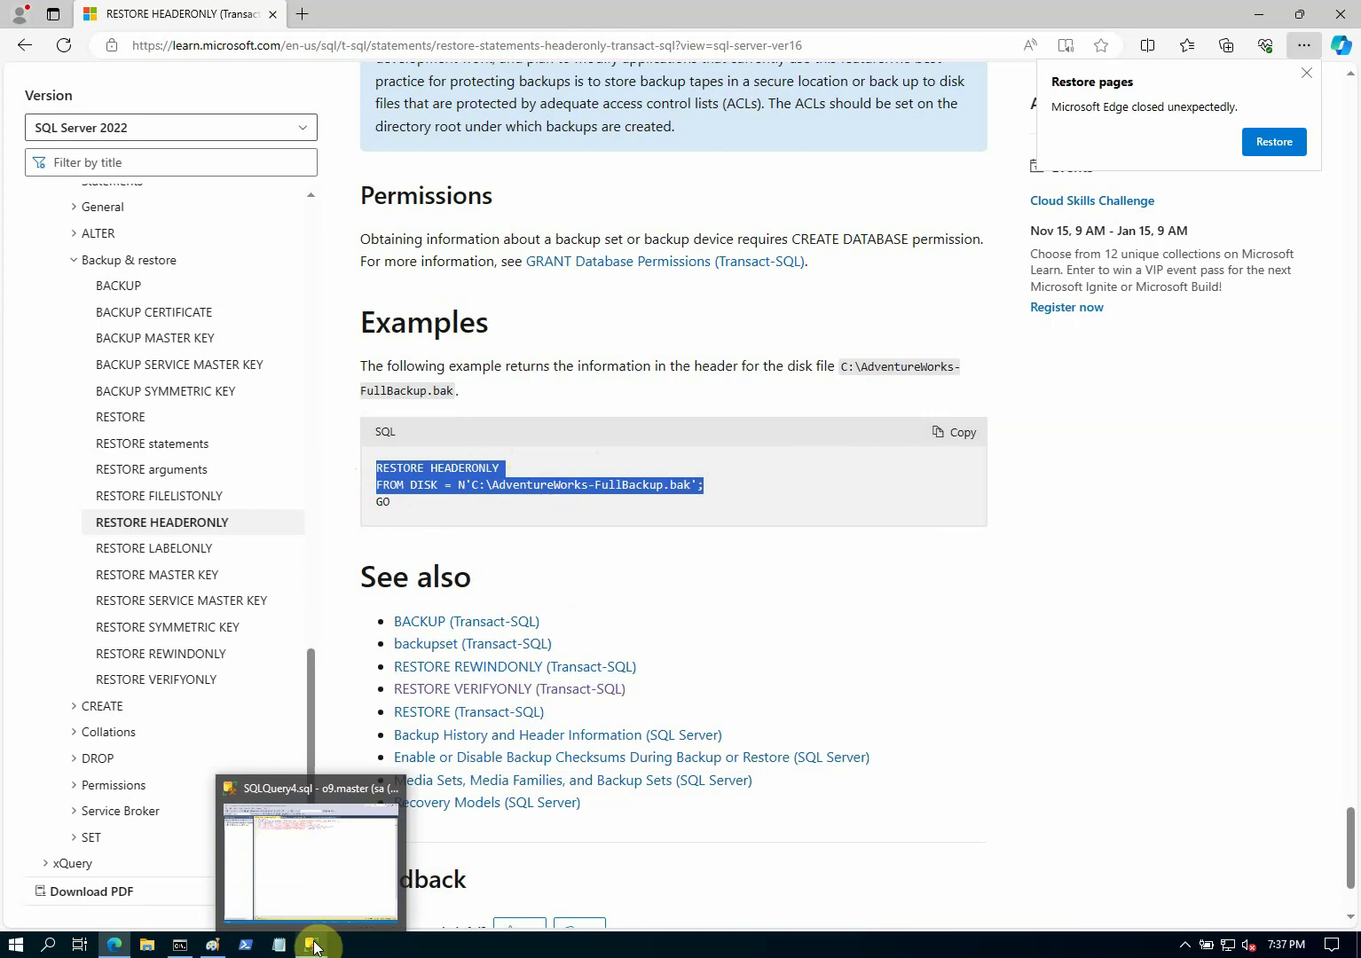
{"action": "left_click", "coordinate": [311, 889]}
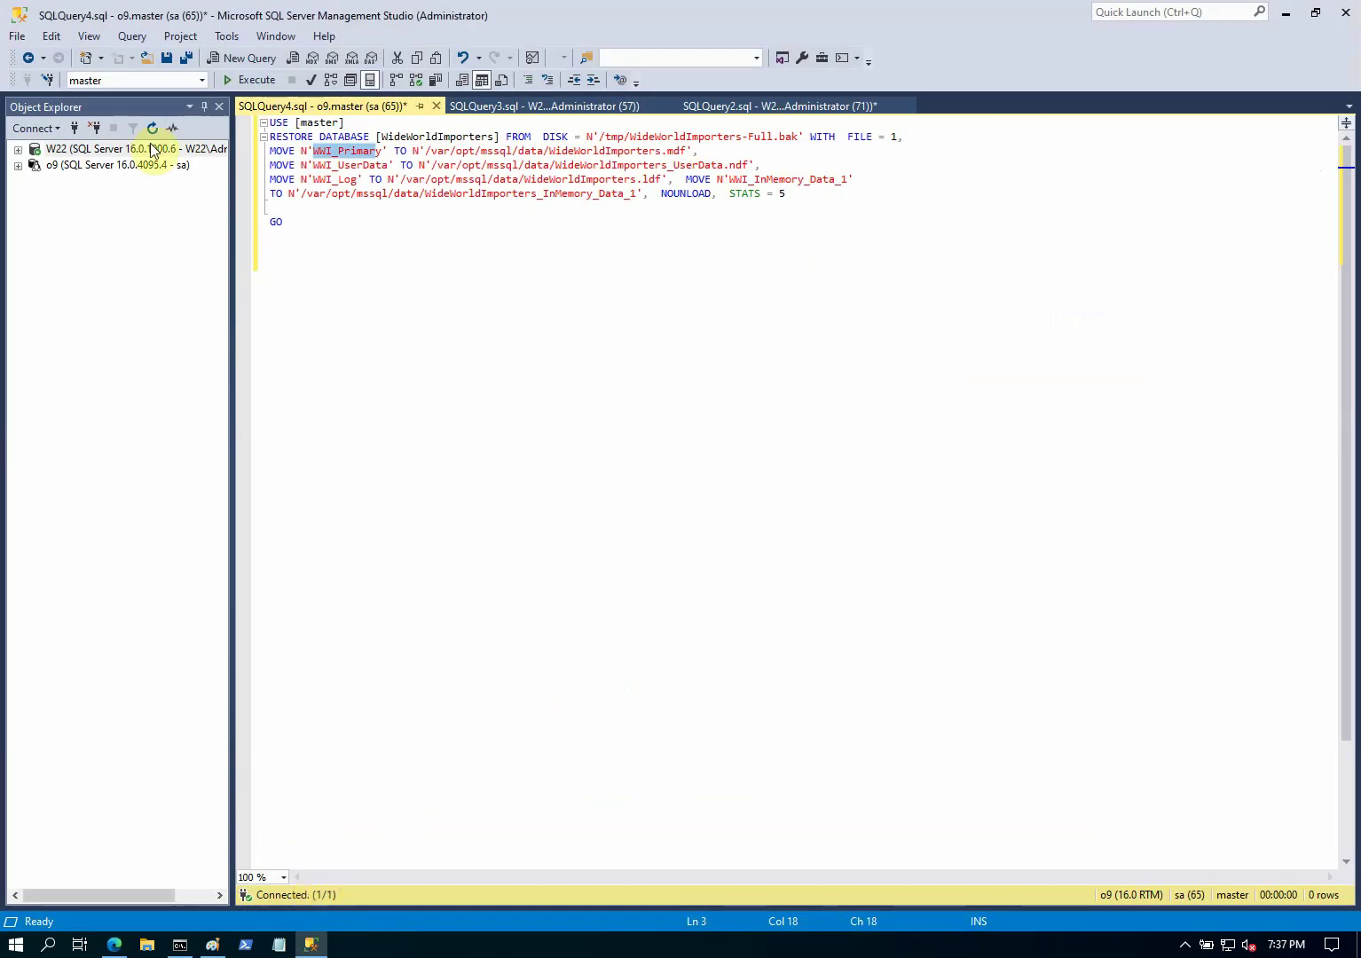
{"action": "left_click", "coordinate": [15, 155]}
{"action": "left_click", "coordinate": [17, 151]}
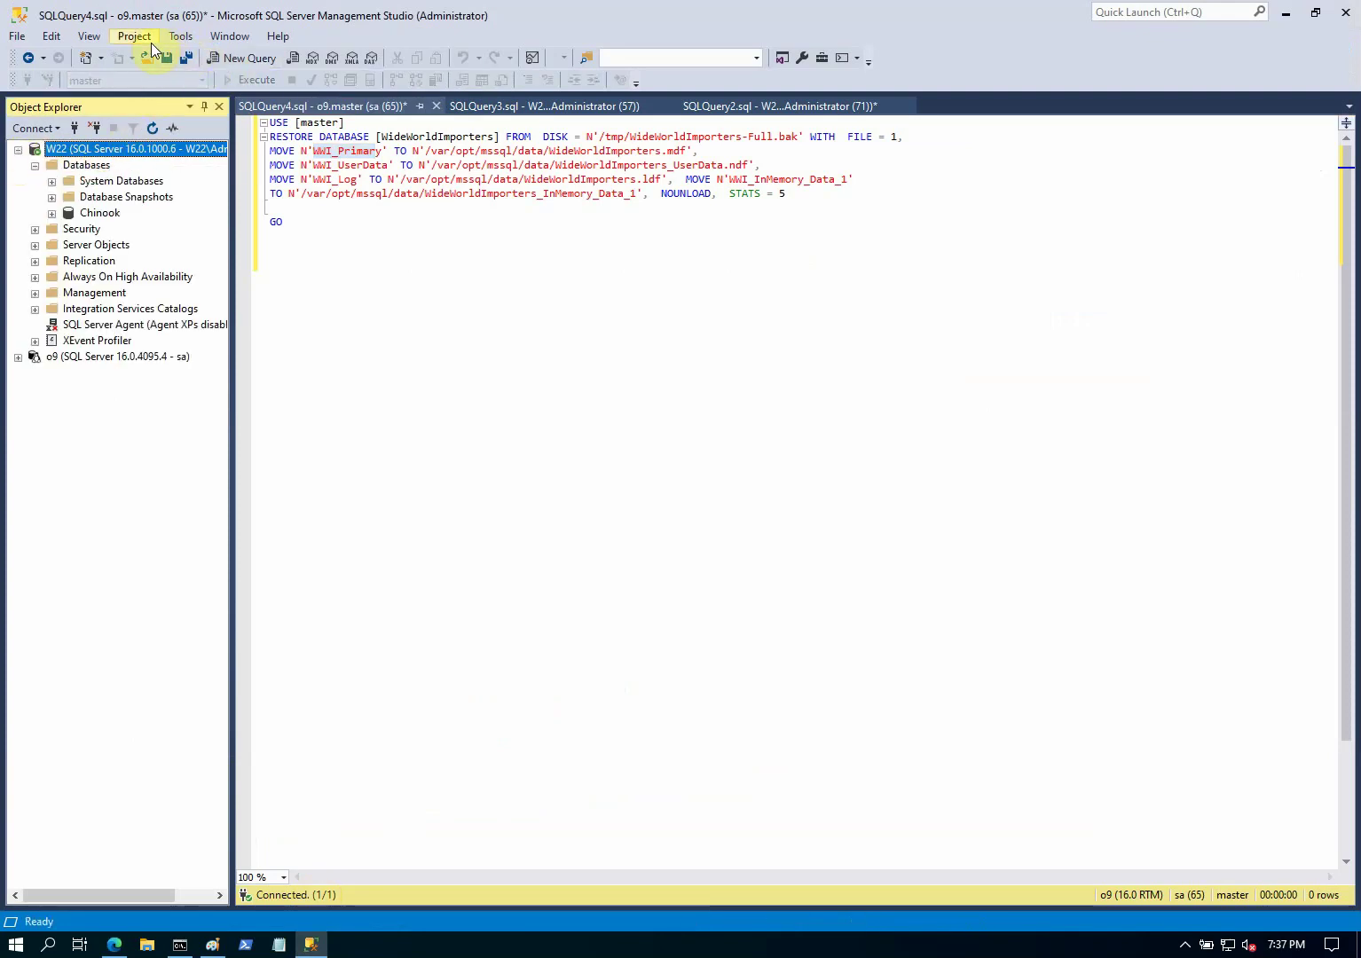
{"action": "left_click", "coordinate": [250, 58]}
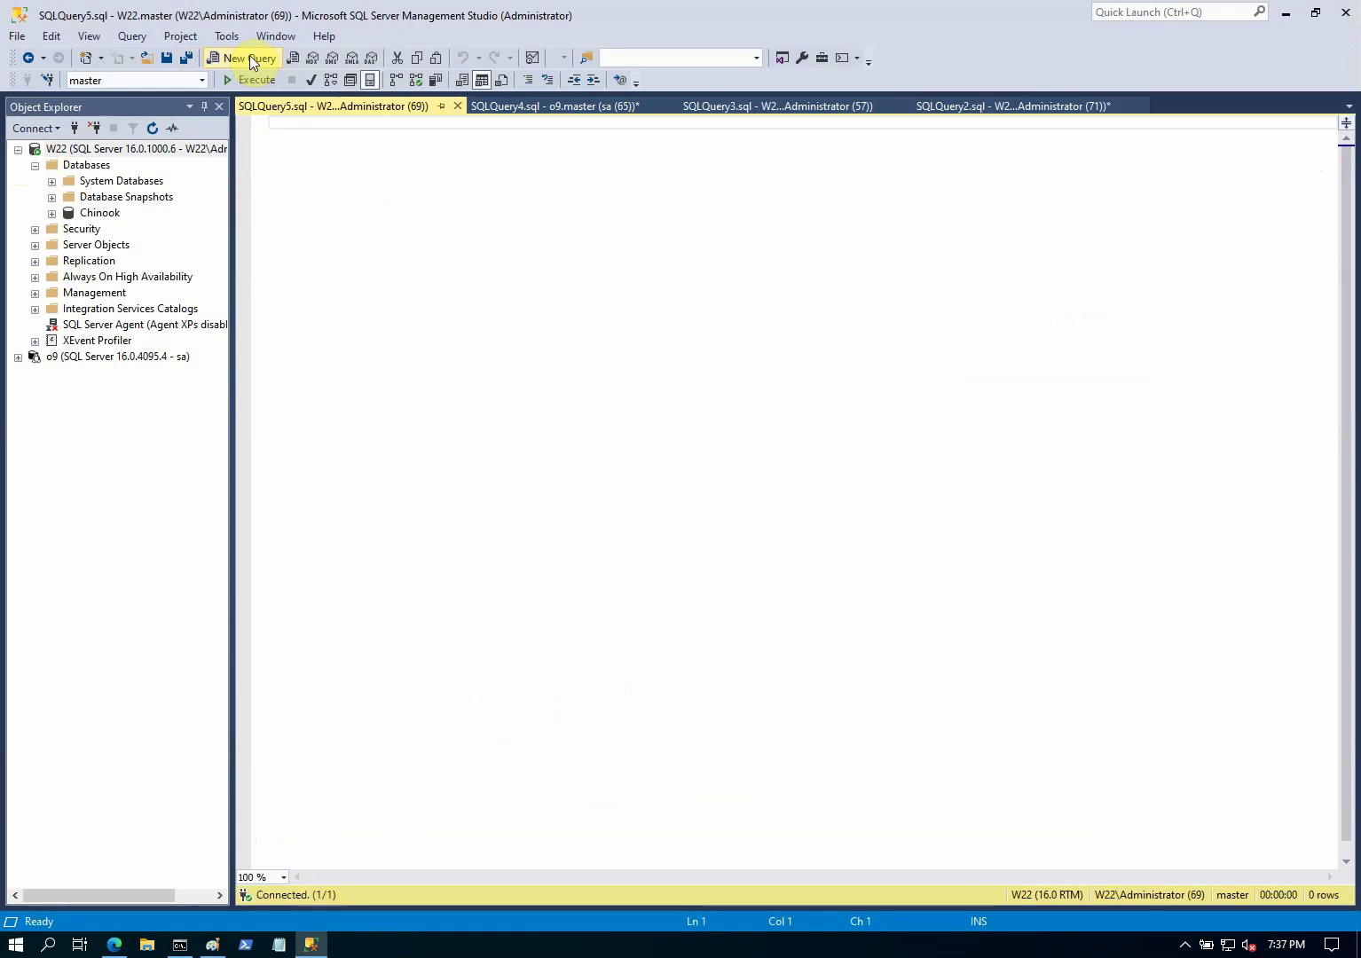
{"action": "right_click", "coordinate": [369, 199]}
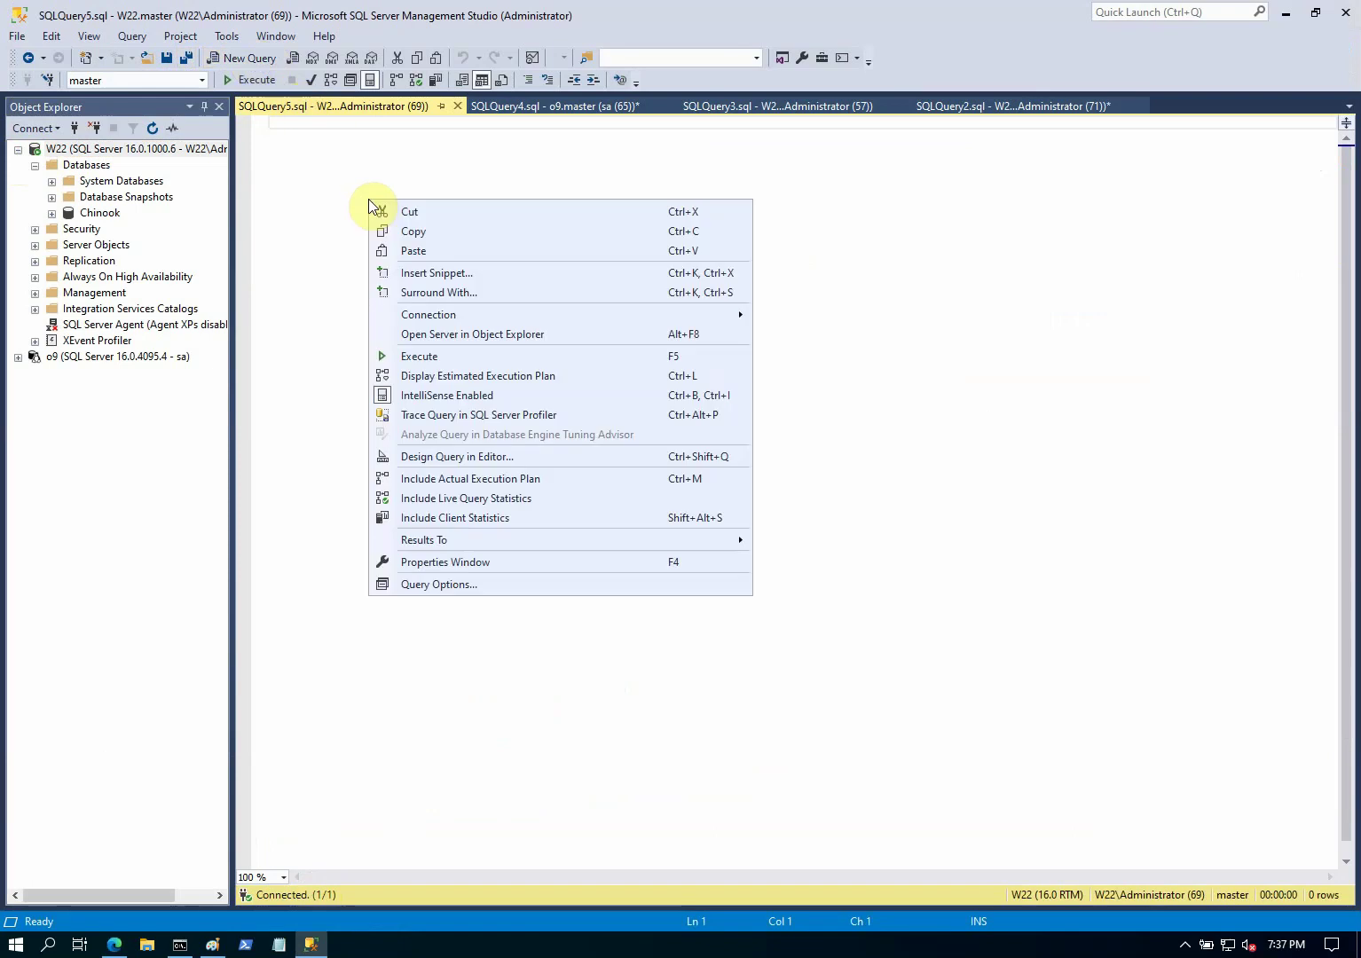
{"action": "left_click", "coordinate": [422, 252]}
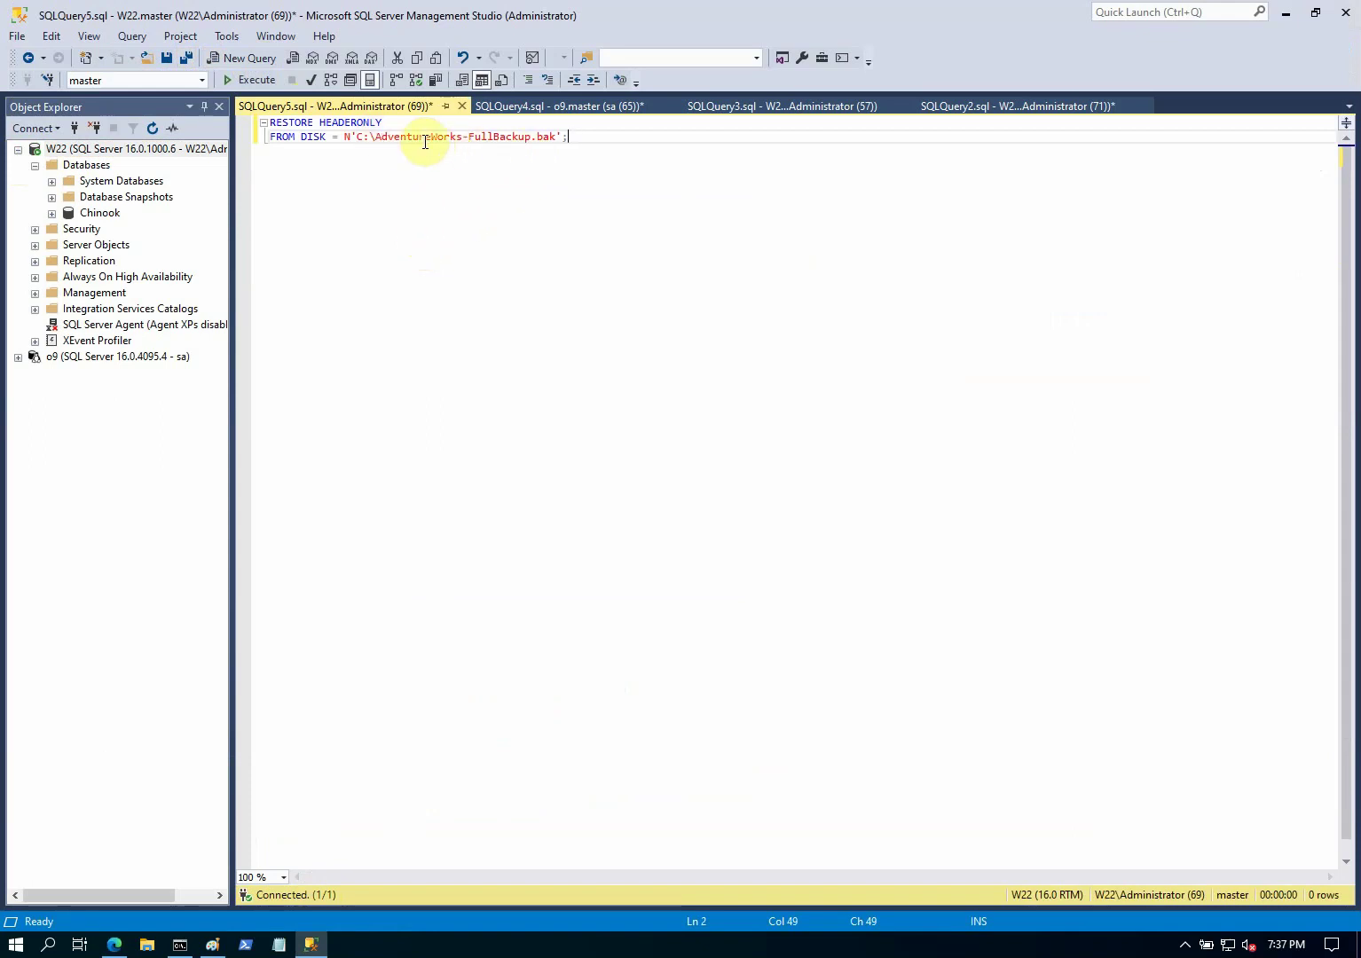
Replace the AdventureWorks-FullBackup.bak file name in the RESTORE HEADERONLY disk path so the path reads C:\tmp\.
{"action": "left_click", "coordinate": [374, 137]}
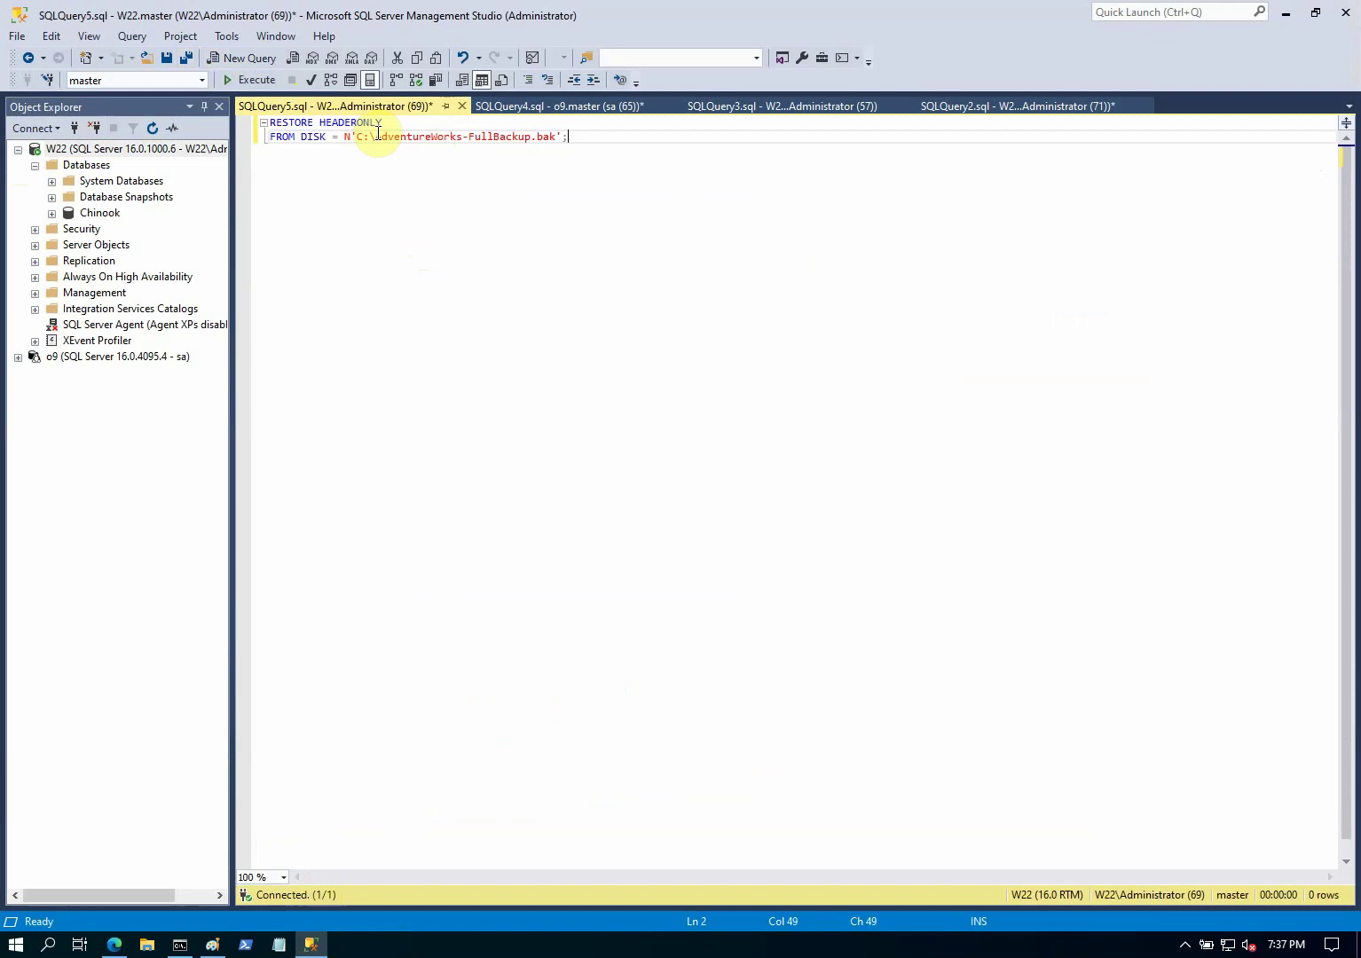
{"action": "left_click_drag", "start_coordinate": [374, 137], "coordinate": [542, 137]}
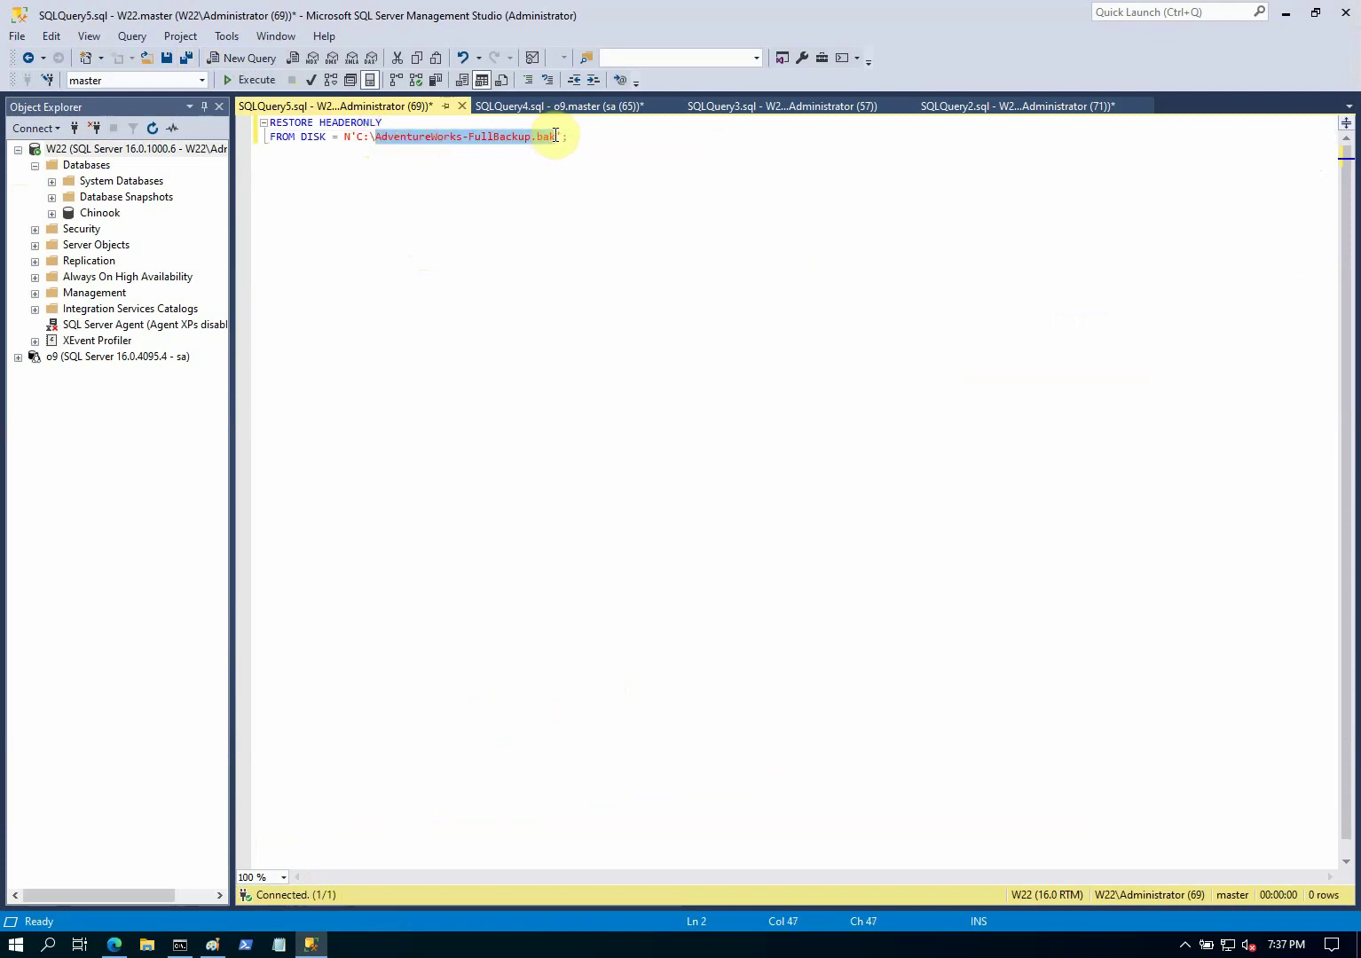
{"action": "type", "text": "tm"}
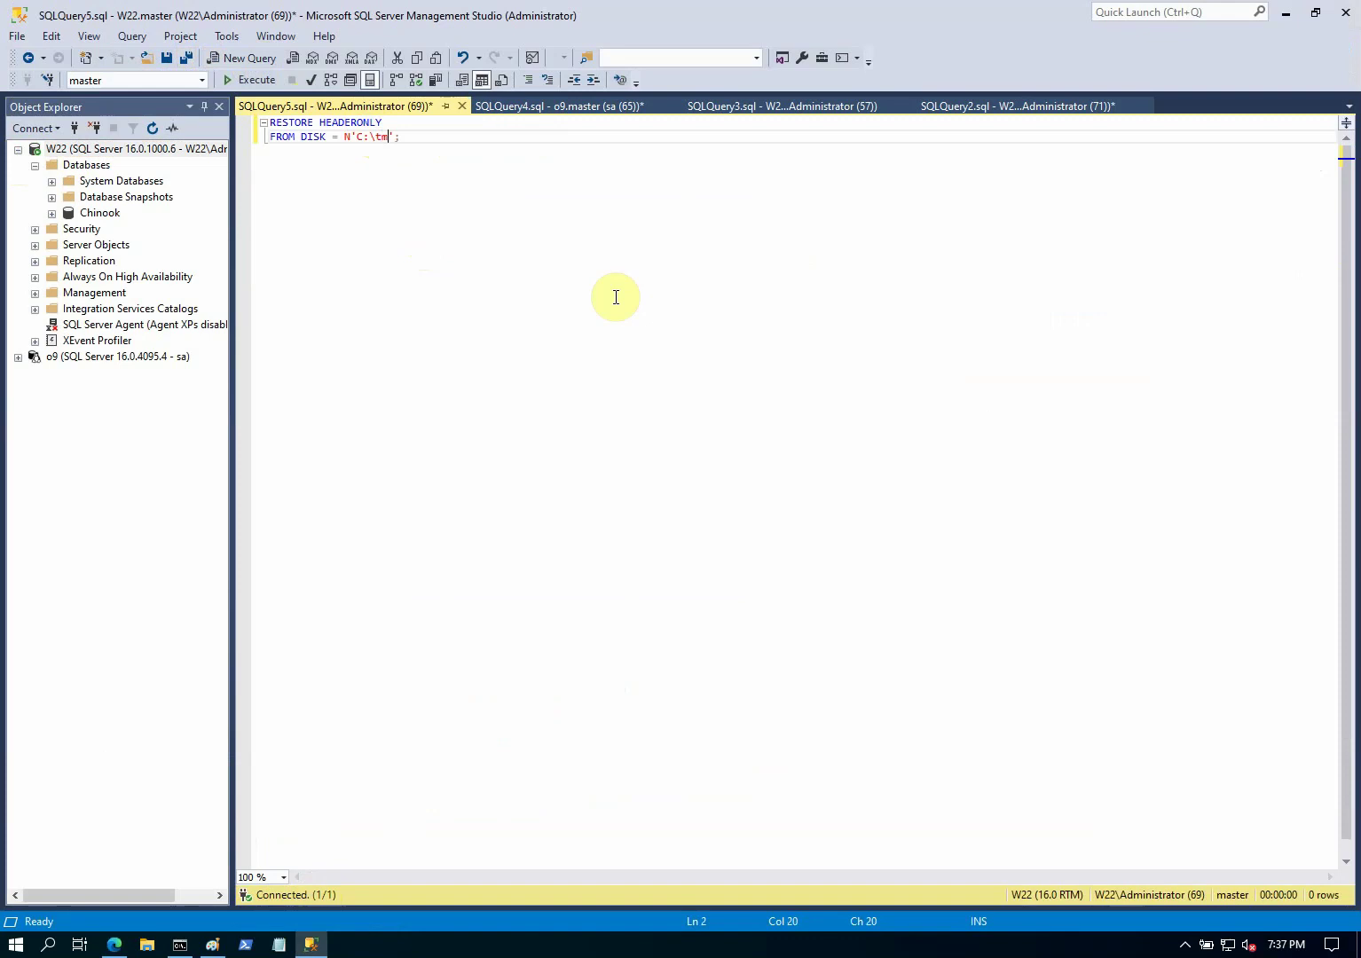
{"action": "type", "text": "p\\"}
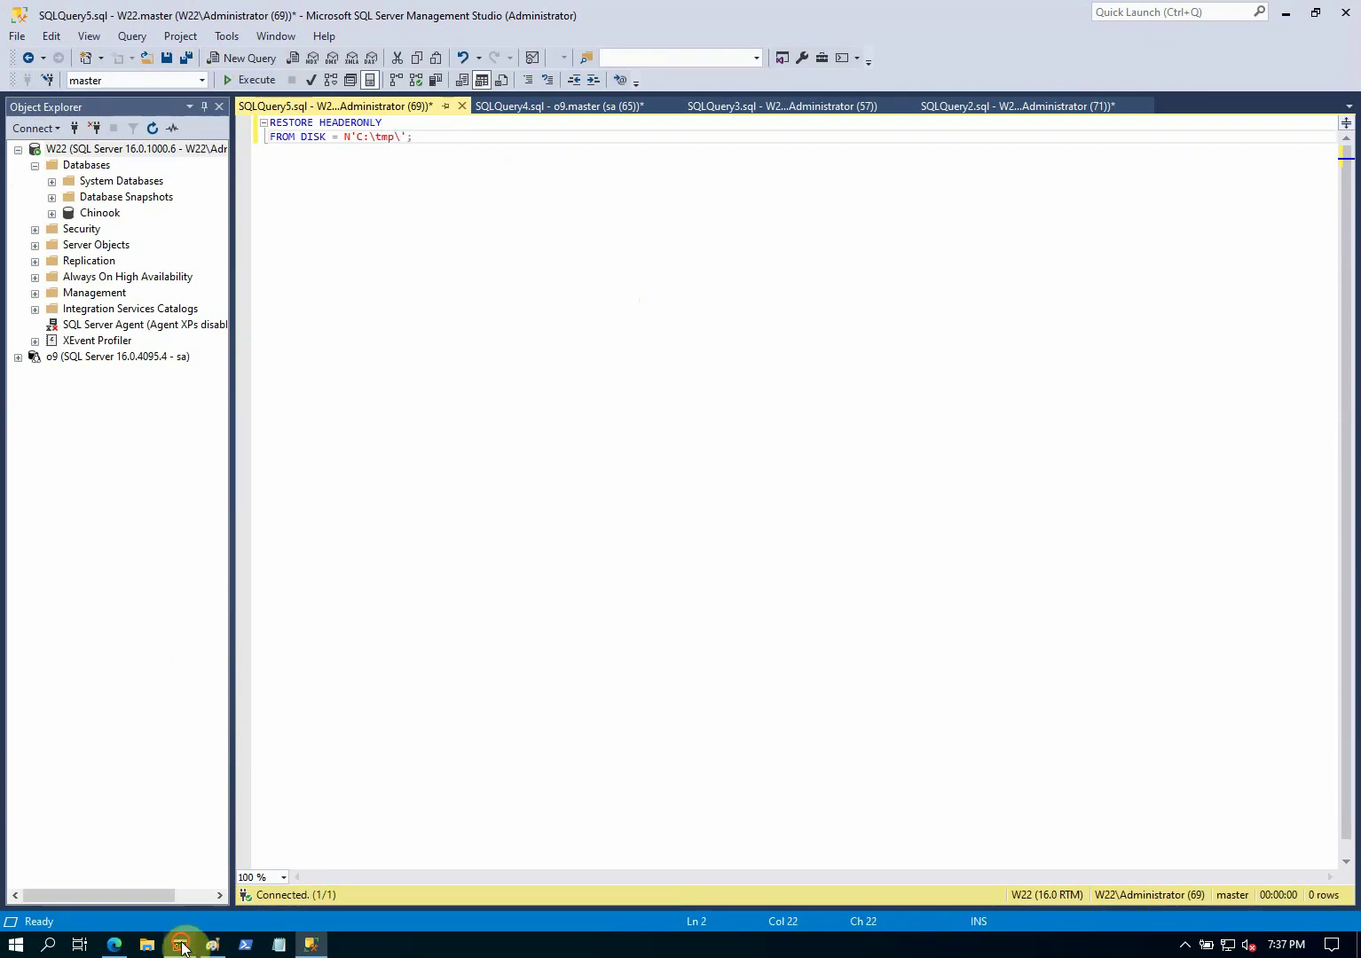
Append the backup file name WideWorldImporters-Full.bak, copied from the terminal's directory listing, to the disk path and execute the statement.
{"action": "left_click", "coordinate": [181, 945]}
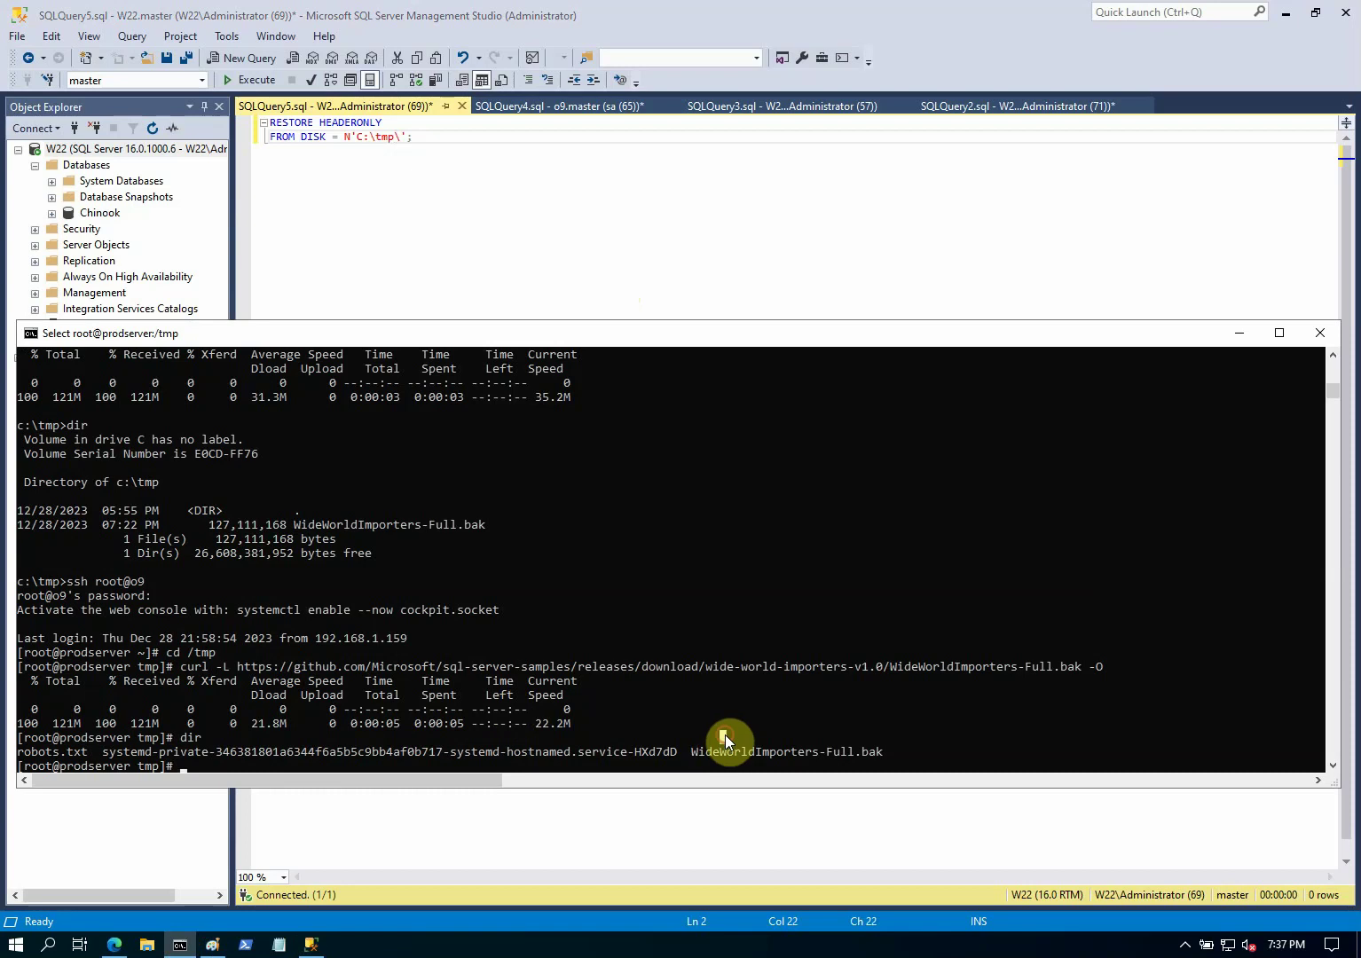
{"action": "left_click_drag", "start_coordinate": [694, 757], "coordinate": [798, 754]}
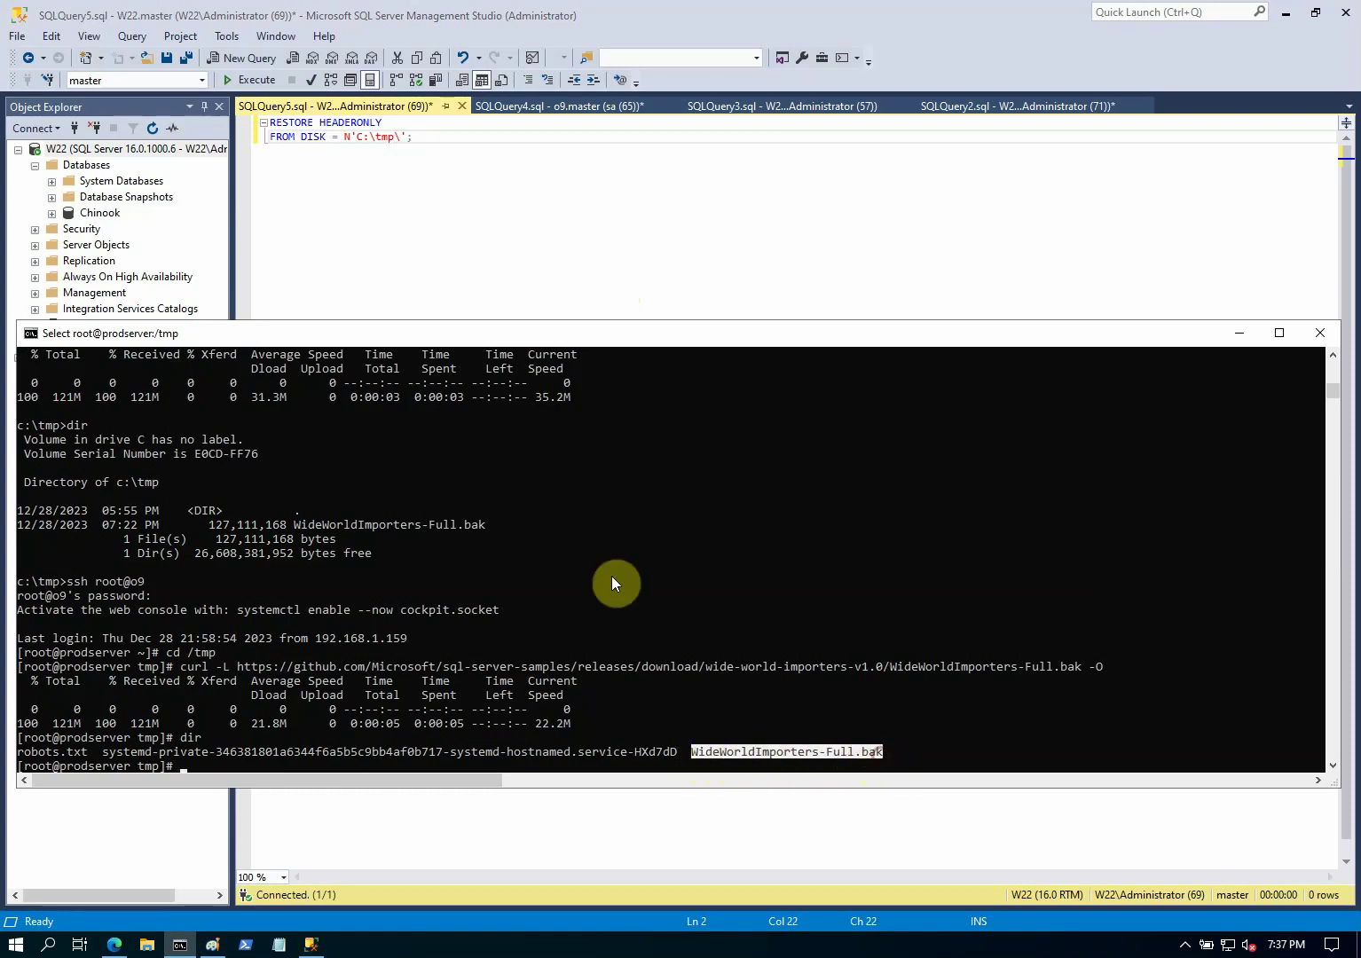
{"action": "right_click", "coordinate": [398, 471]}
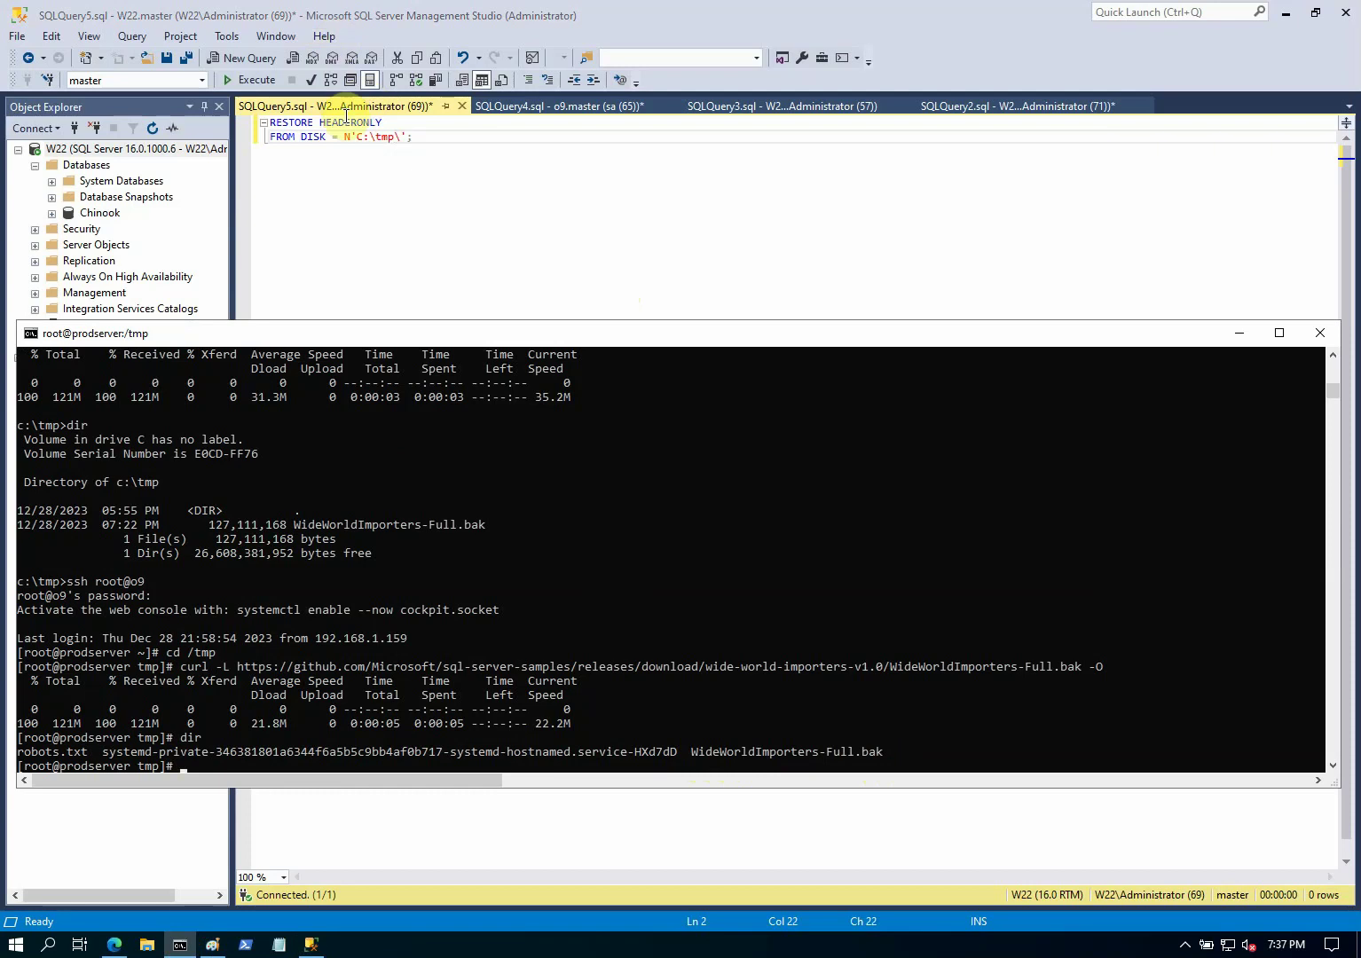
{"action": "left_click", "coordinate": [400, 137]}
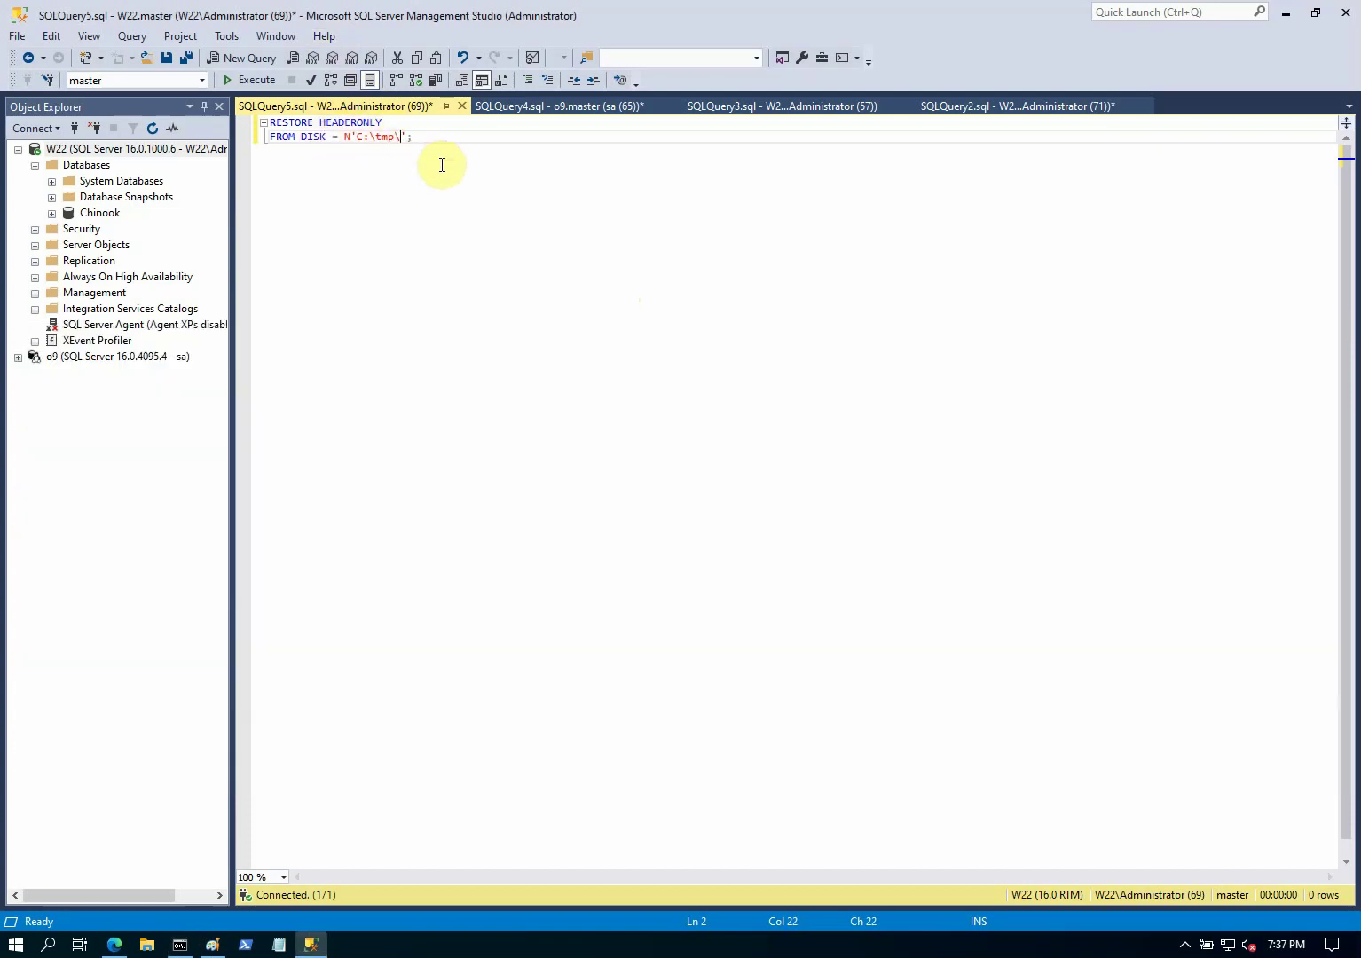
{"action": "type", "text": "WideWorldImporters-Full.bak"}
{"action": "left_click", "coordinate": [252, 79]}
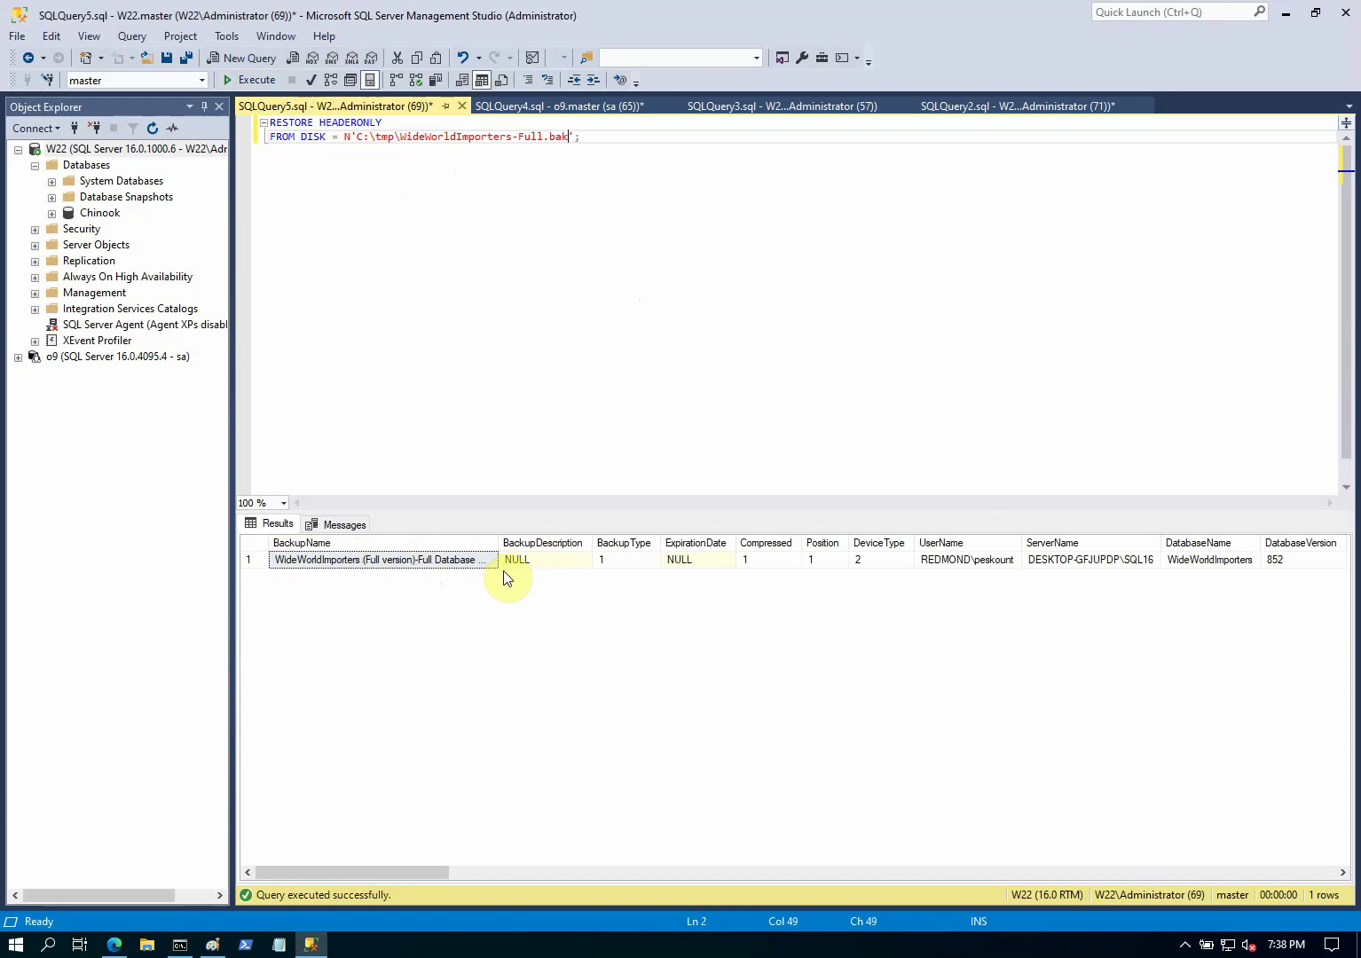
Examine the backup header columns in the results, from the backup name through the database name, version and LSN values.
{"action": "left_click_drag", "start_coordinate": [443, 873], "coordinate": [524, 870]}
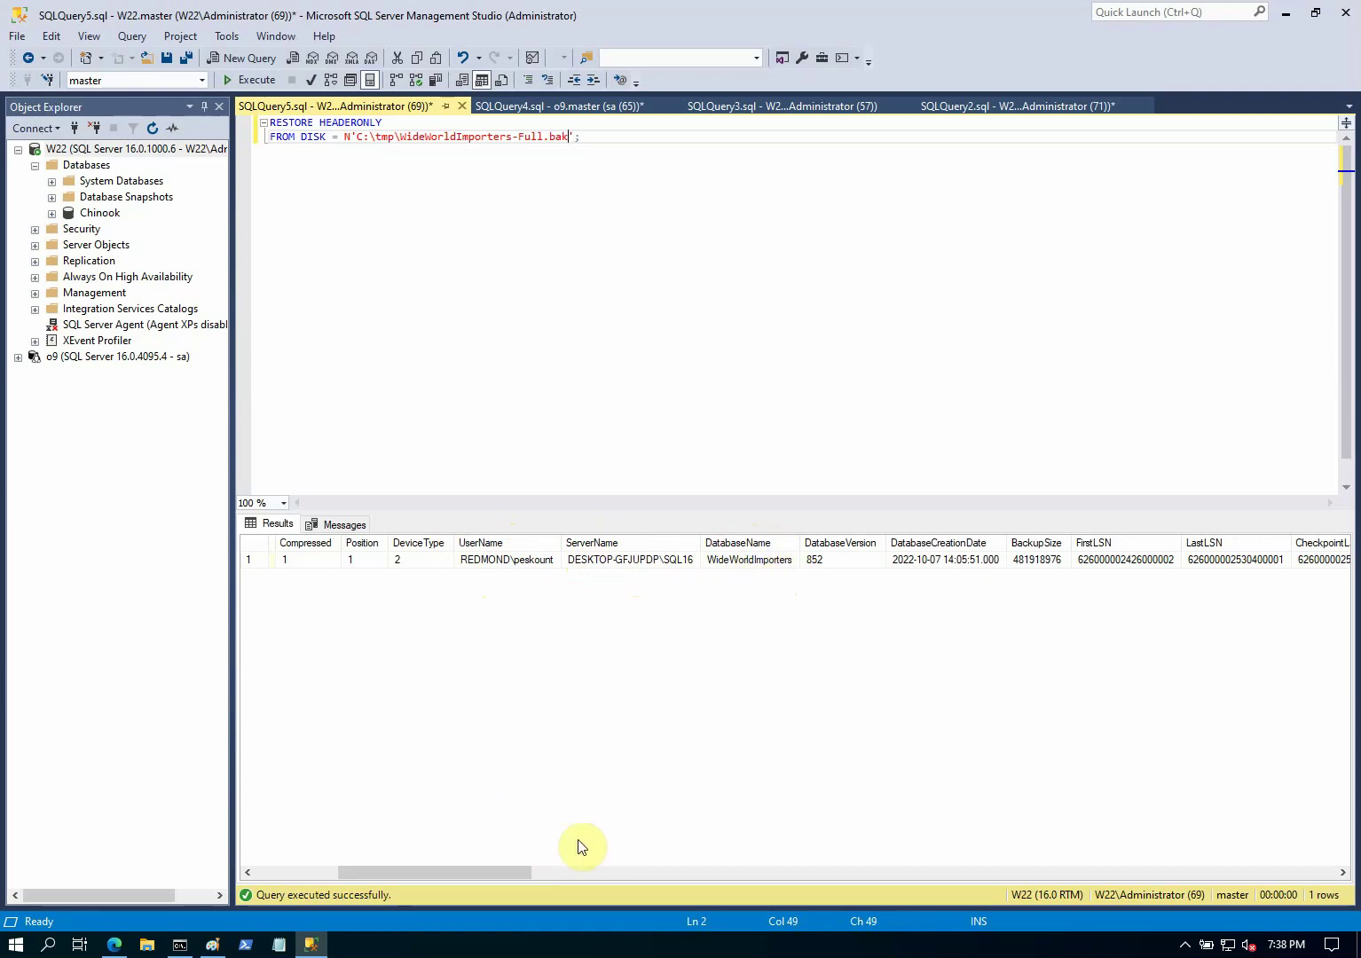
{"action": "left_click_drag", "start_coordinate": [516, 876], "coordinate": [521, 876]}
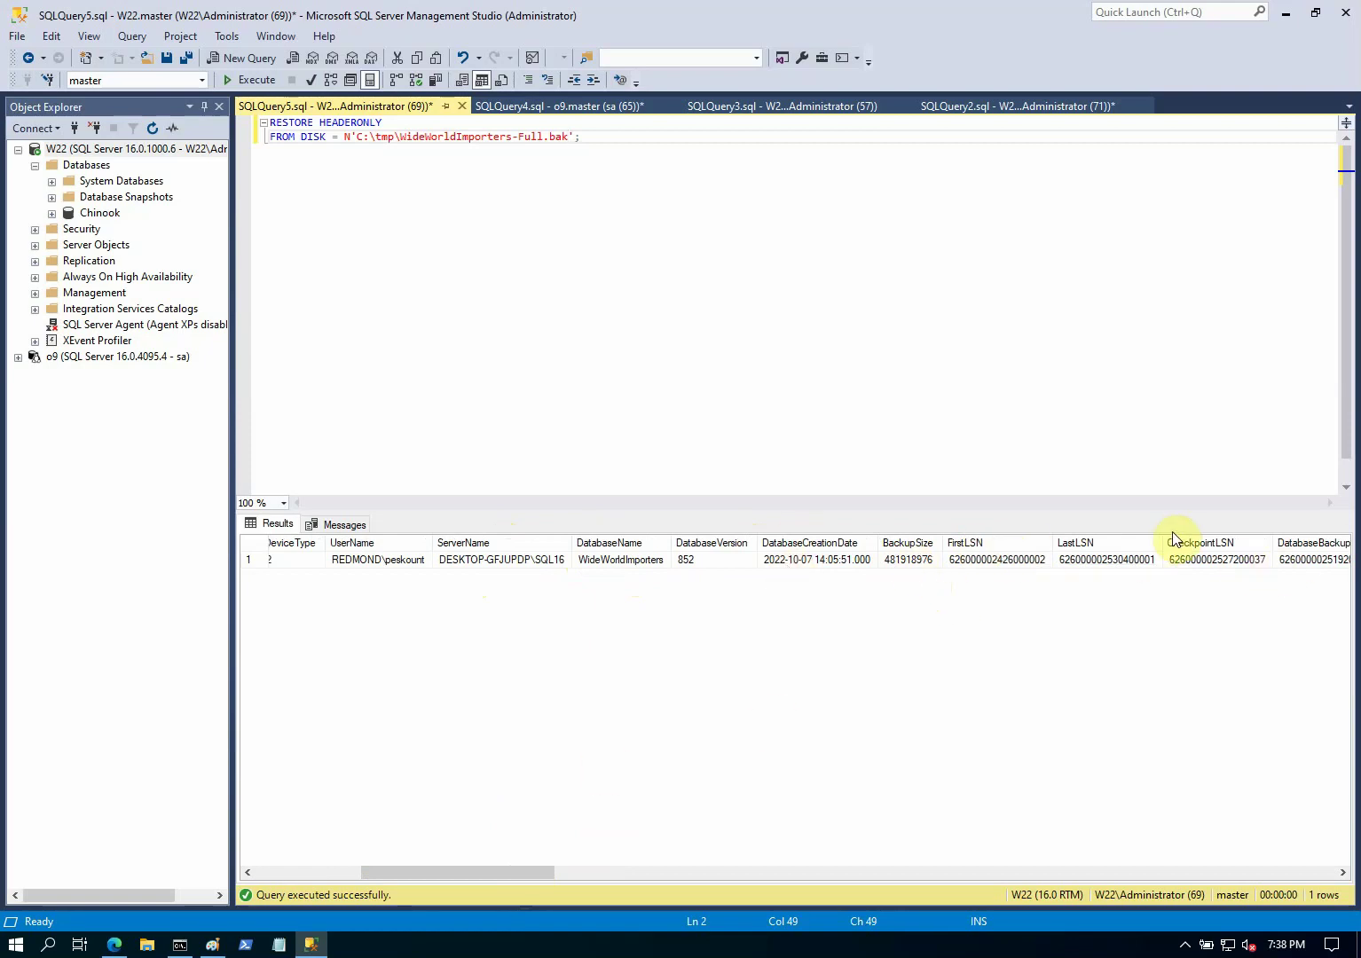
{"action": "left_click_drag", "start_coordinate": [486, 877], "coordinate": [326, 878]}
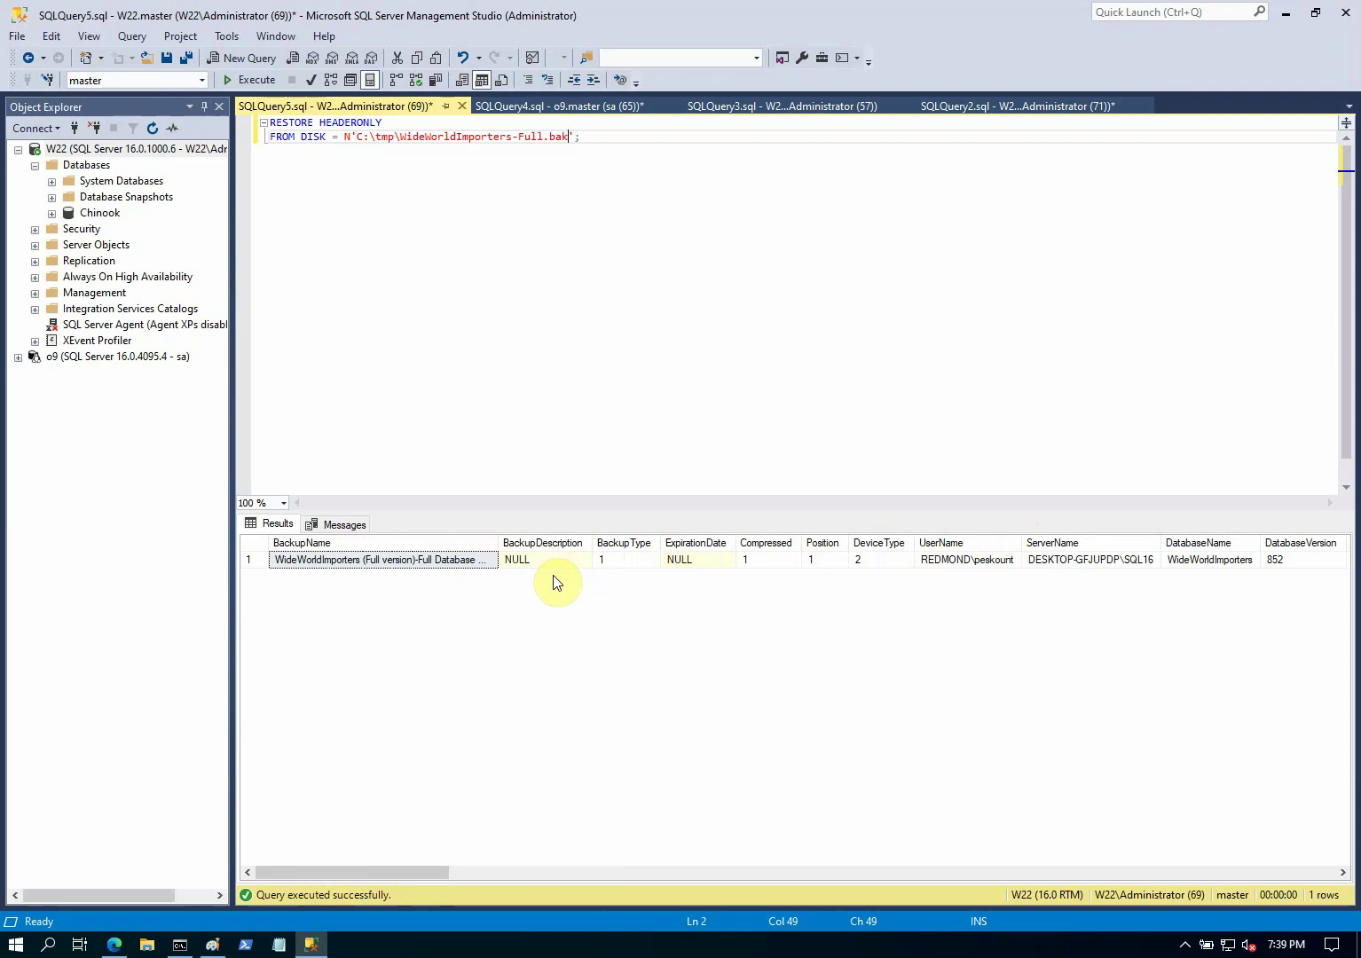
Switch to Microsoft Edge, open the RESTORE FILELISTONLY article and examine the FILELISTONLY keyword in its example.
{"action": "left_click", "coordinate": [114, 948]}
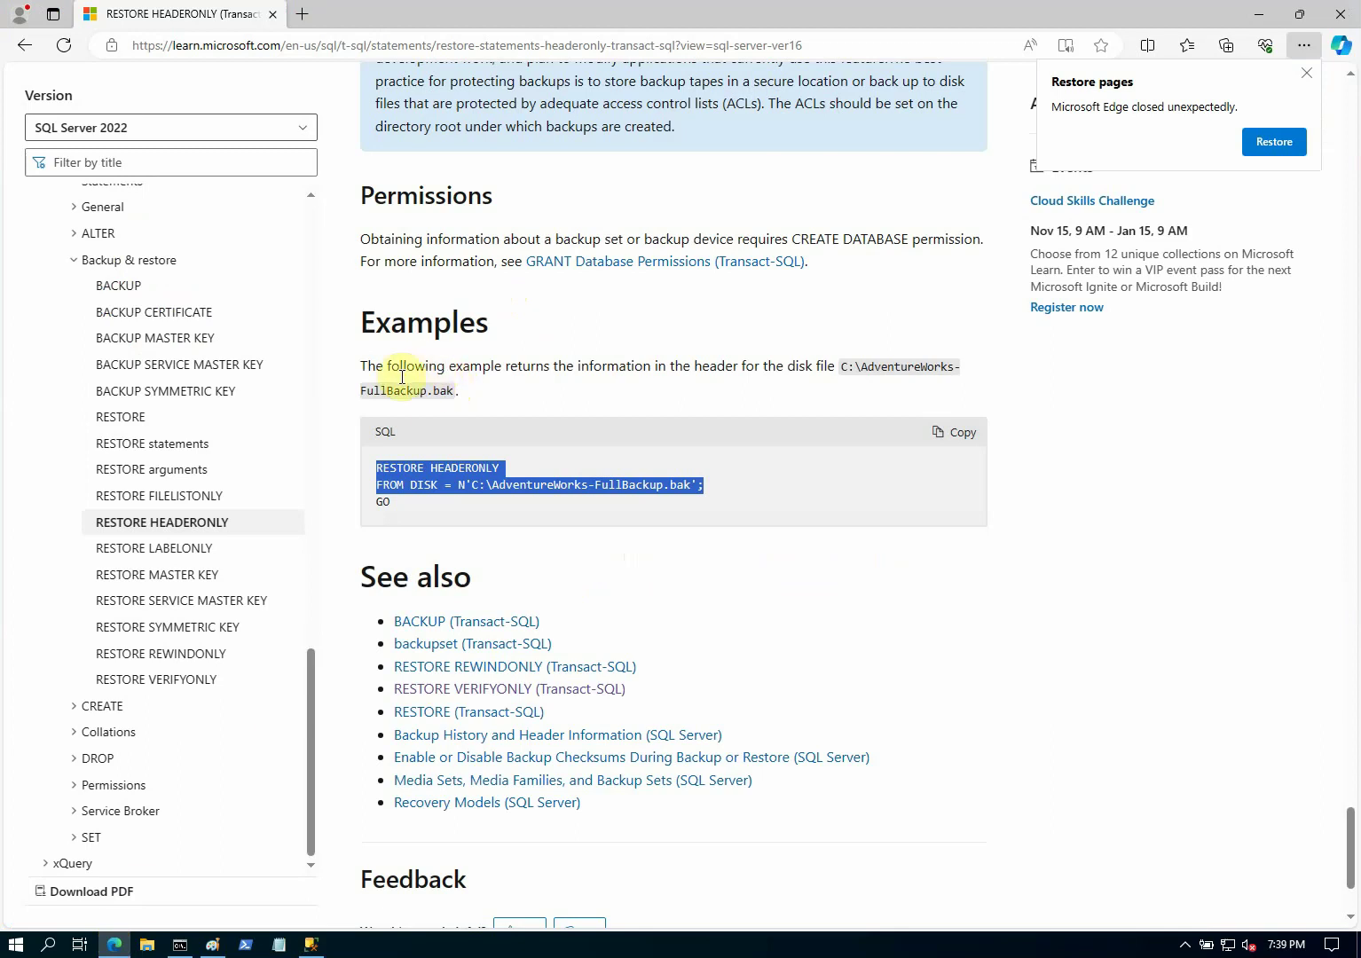
{"action": "left_click", "coordinate": [193, 503]}
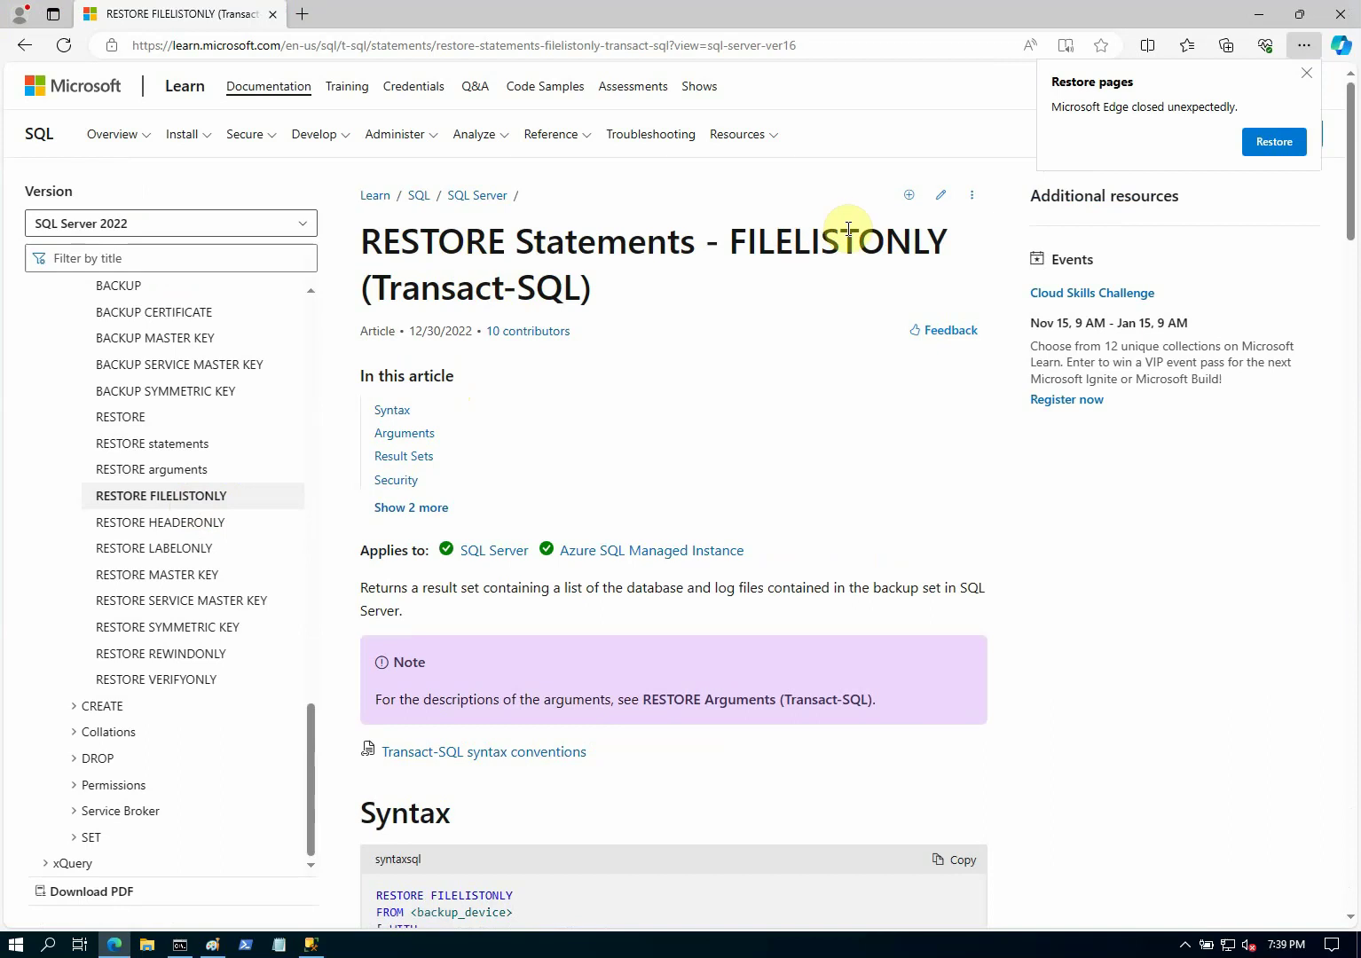
{"action": "left_click", "coordinate": [1348, 231]}
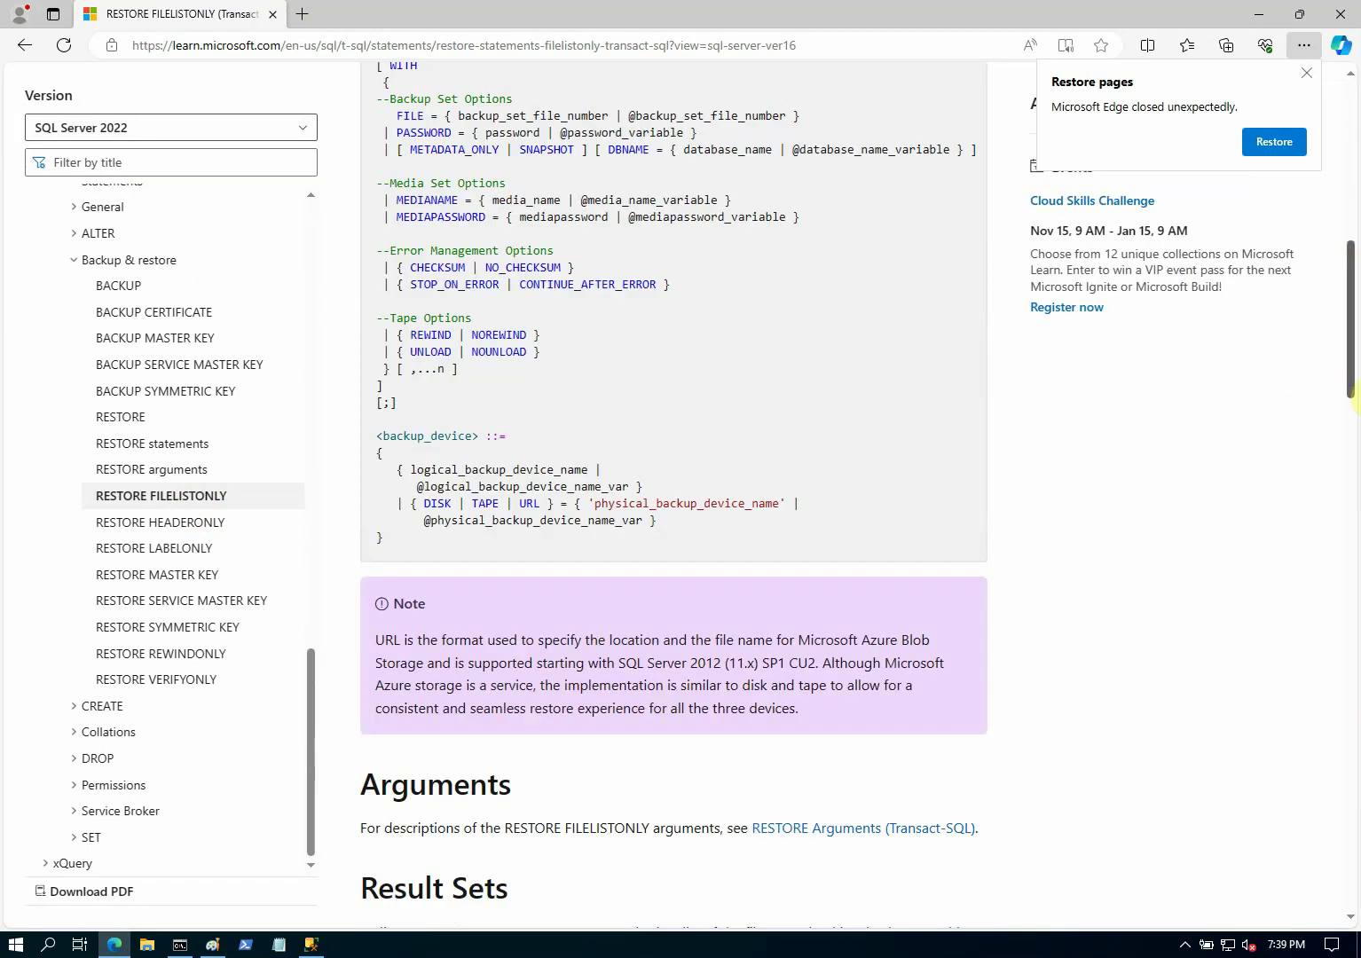
{"action": "left_click_drag", "start_coordinate": [1348, 381], "coordinate": [1348, 764]}
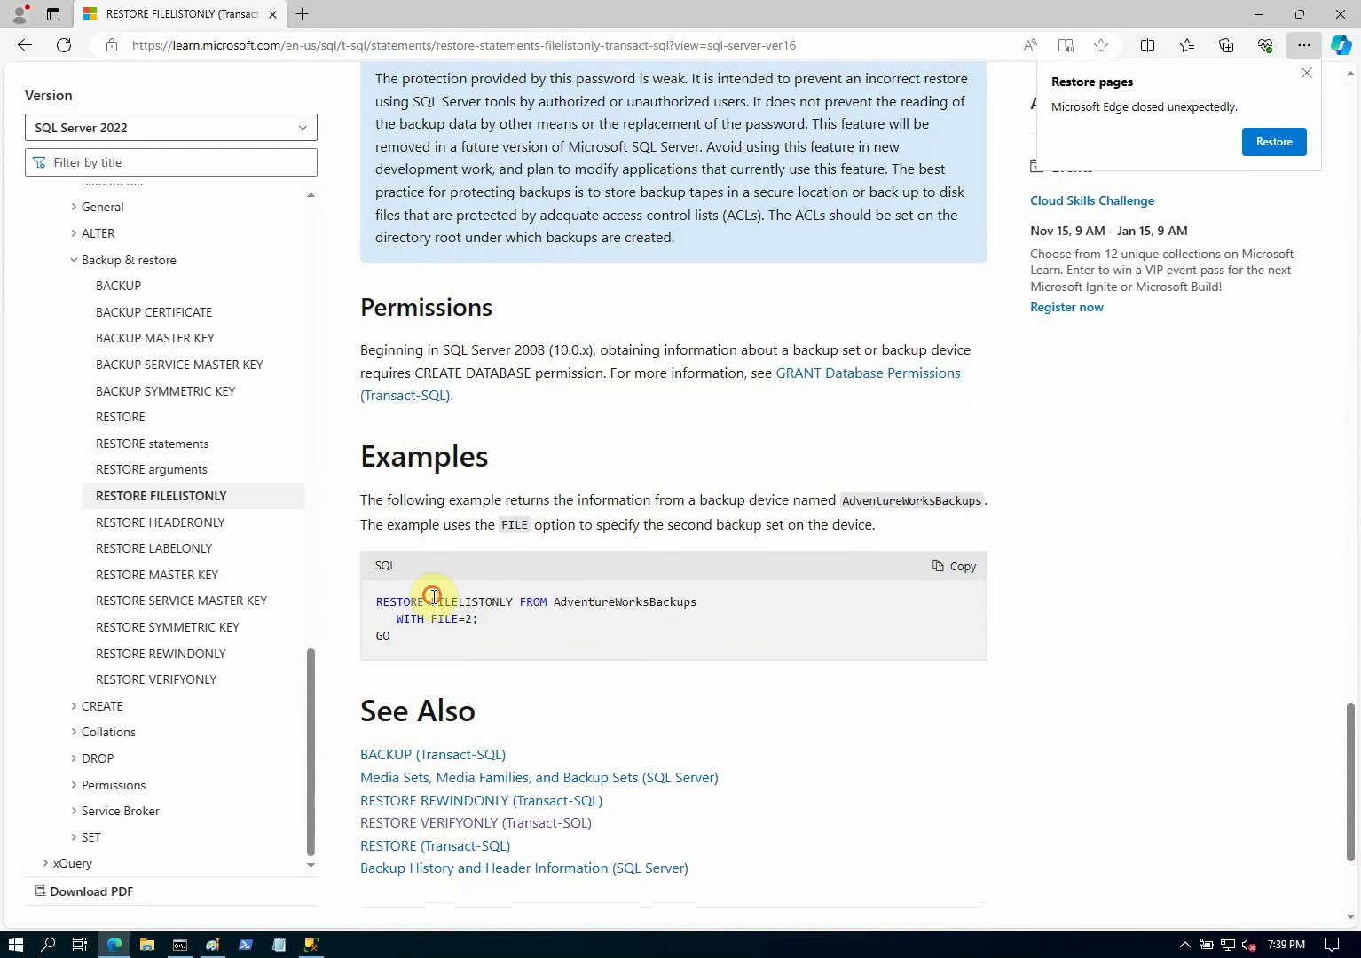
{"action": "left_click_drag", "start_coordinate": [432, 595], "coordinate": [520, 602]}
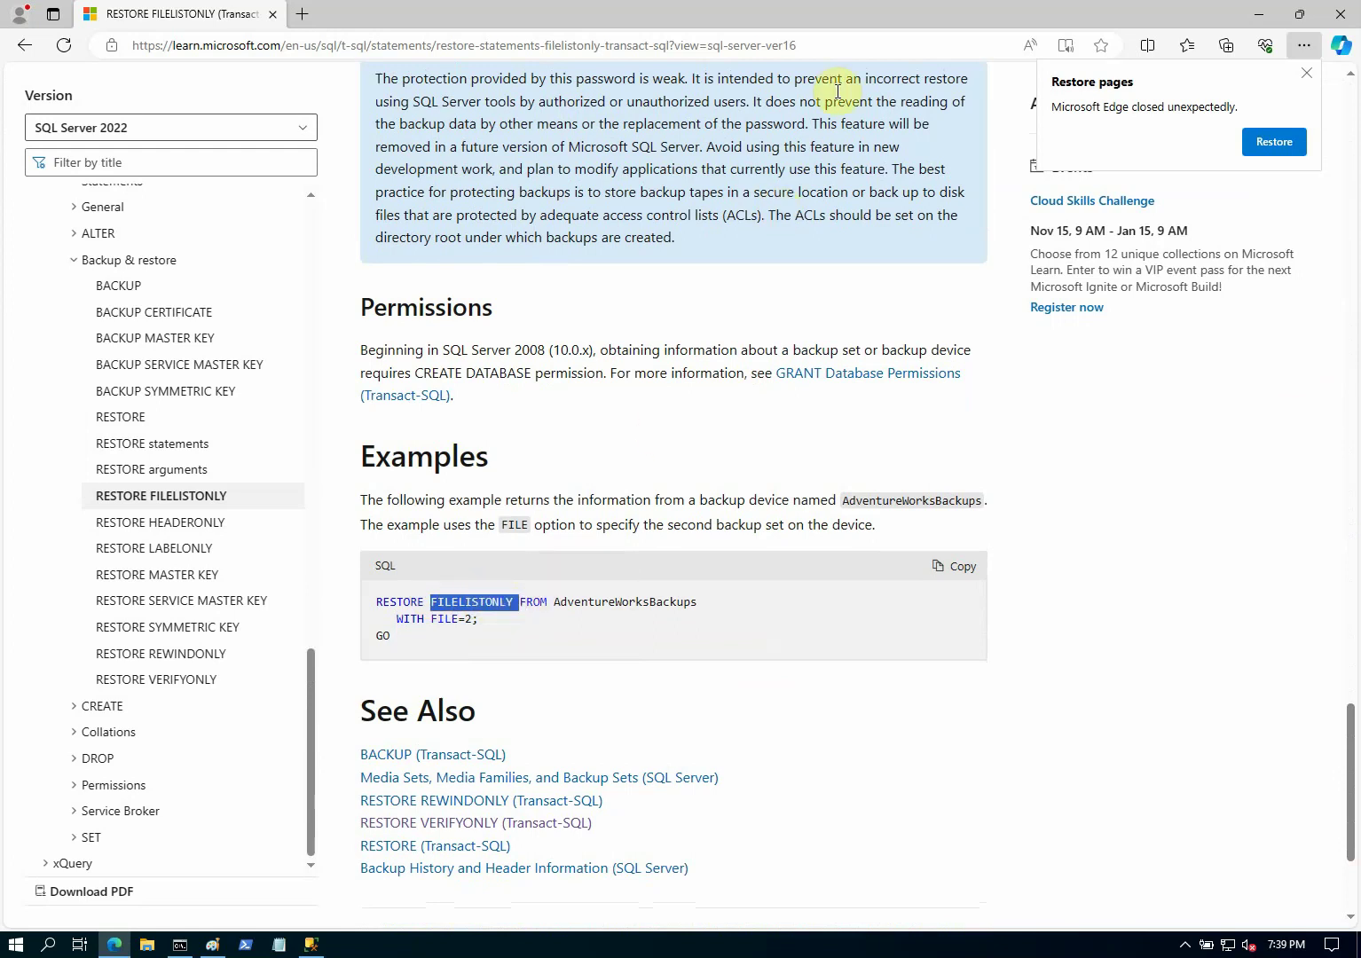
Return to SQL Server Management Studio, change HEADERONLY to FILELISTONLY in the restore statement and execute it.
{"action": "left_click", "coordinate": [1260, 20]}
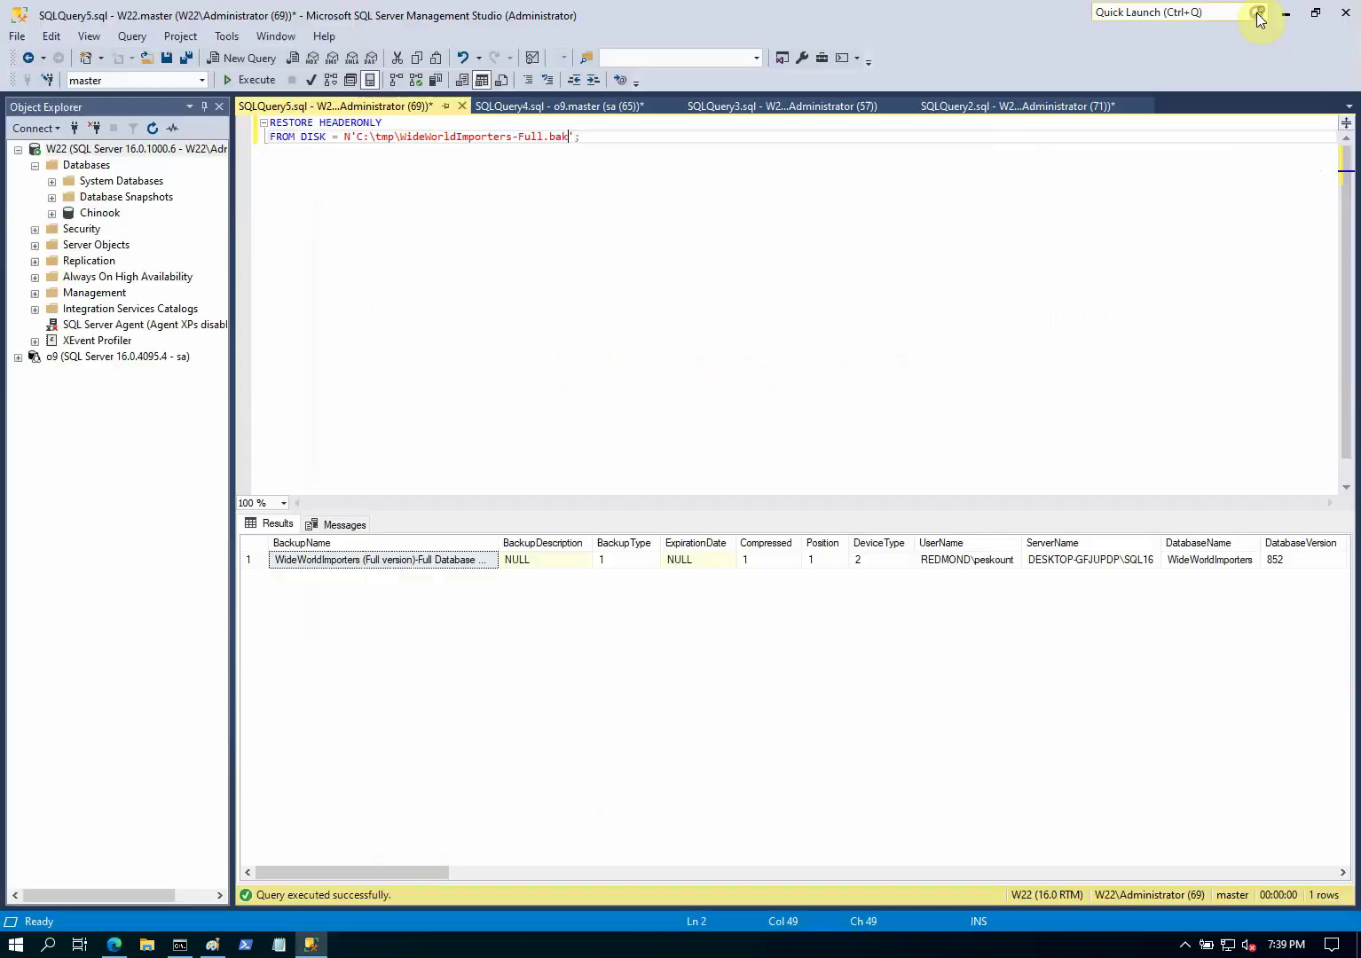
{"action": "left_click", "coordinate": [359, 122]}
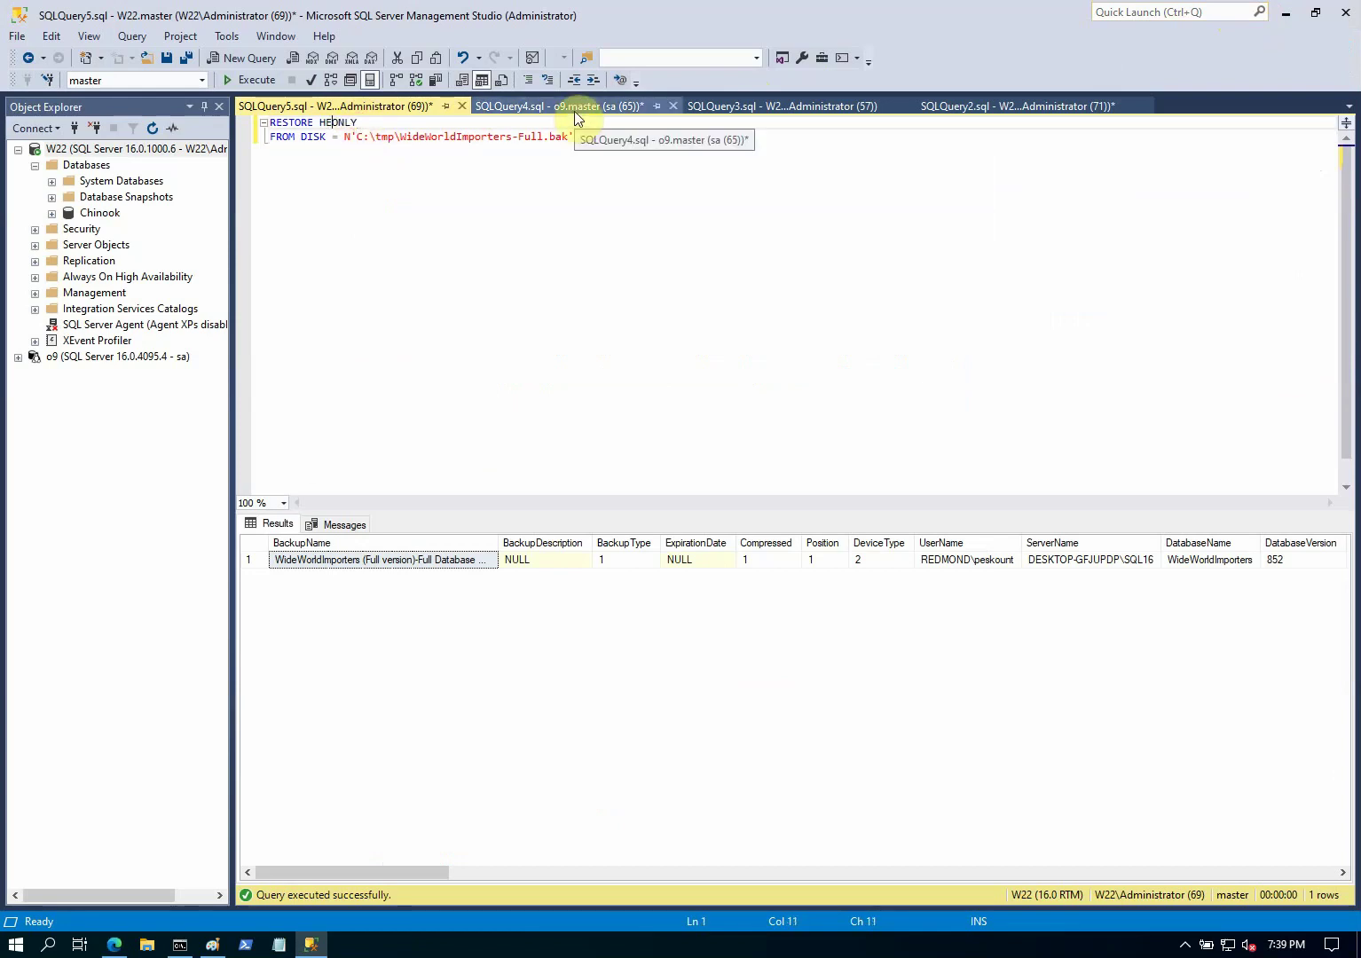
{"action": "key", "text": "BackSpace"}
{"action": "type", "text": "H"}
{"action": "key", "text": "BackSpace"}
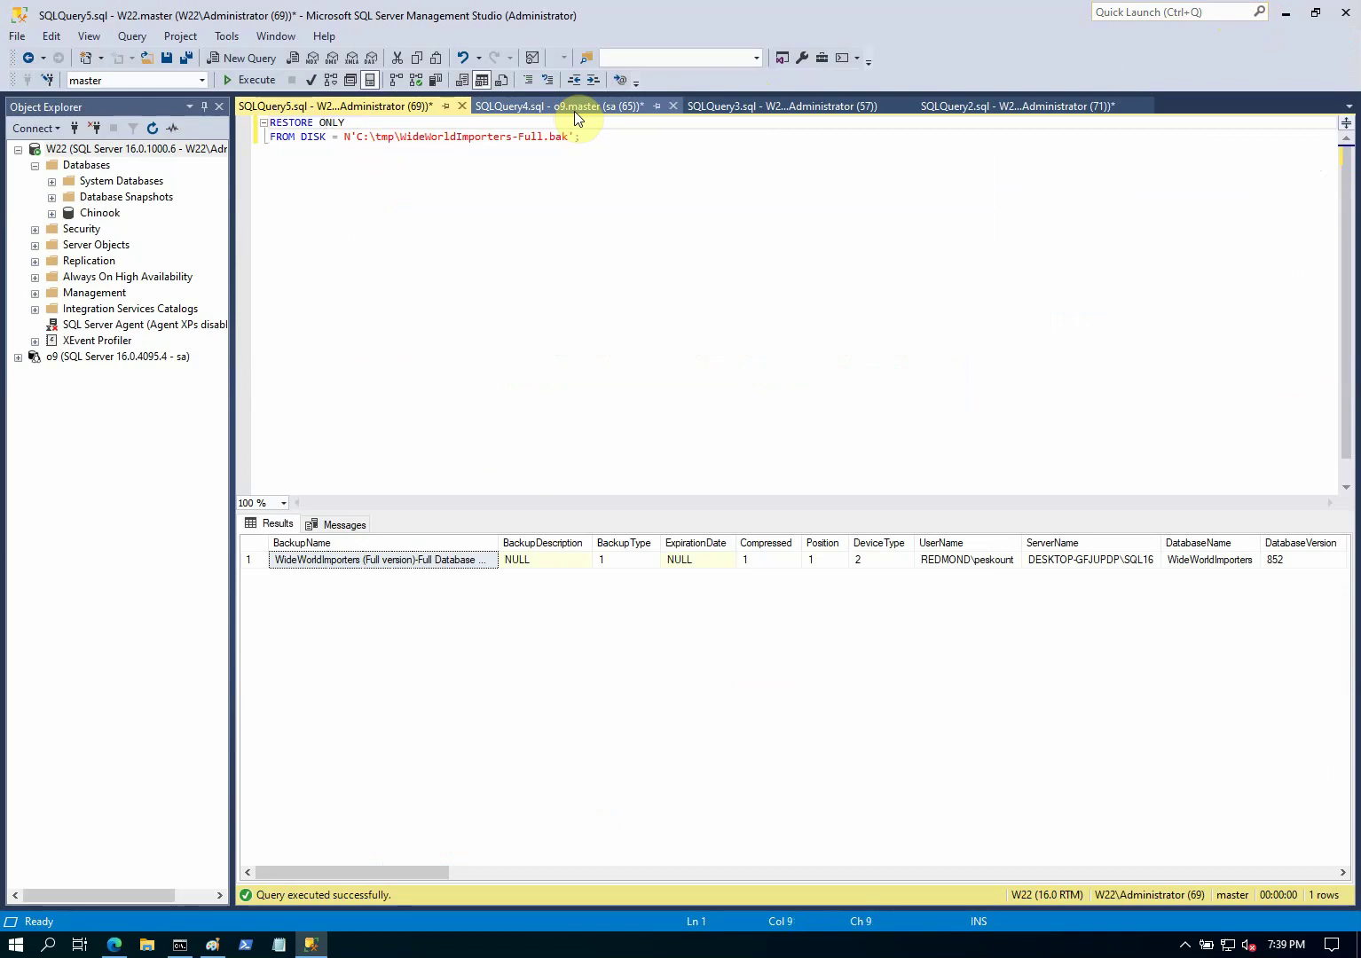
{"action": "type", "text": "FILELIST"}
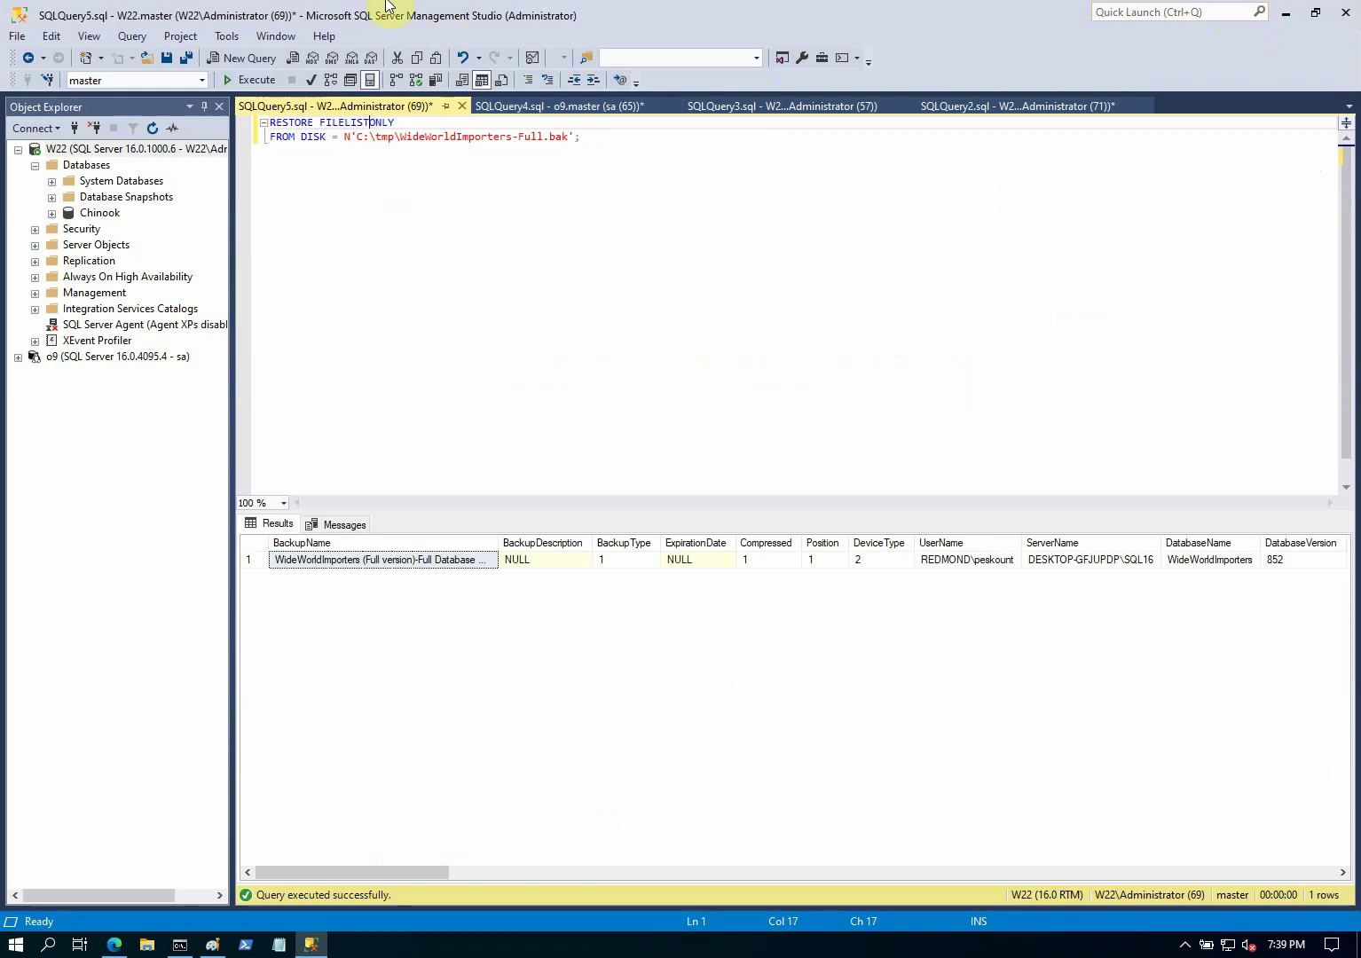
{"action": "left_click", "coordinate": [259, 75]}
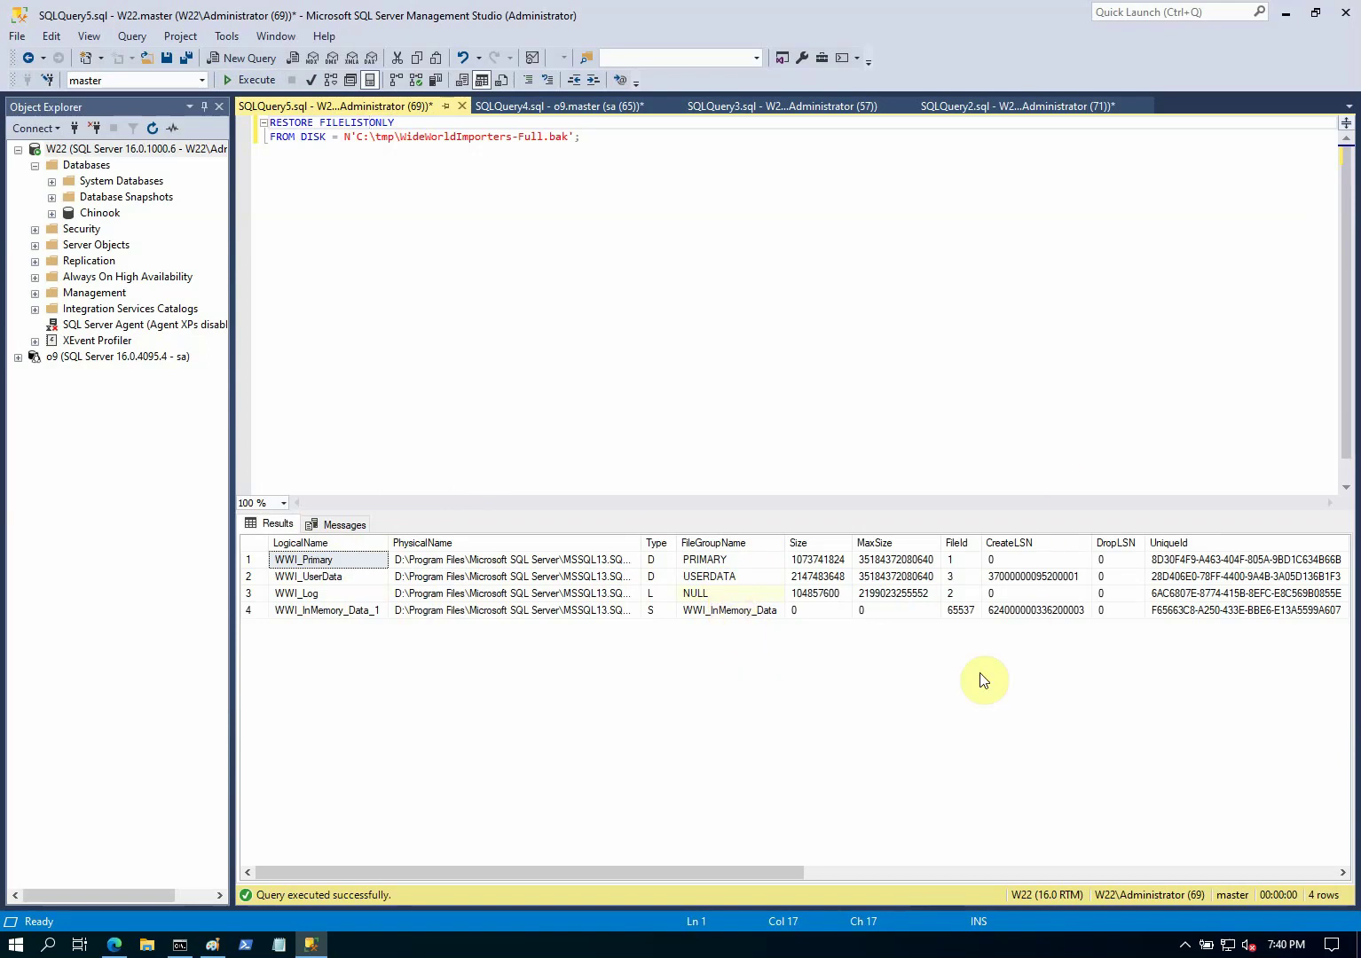
{"action": "left_click_drag", "start_coordinate": [767, 869], "coordinate": [567, 853]}
Switch to Paint and create a text box of about 505 × 141 px below the existing notes and the windows box.
{"action": "left_click", "coordinate": [215, 946]}
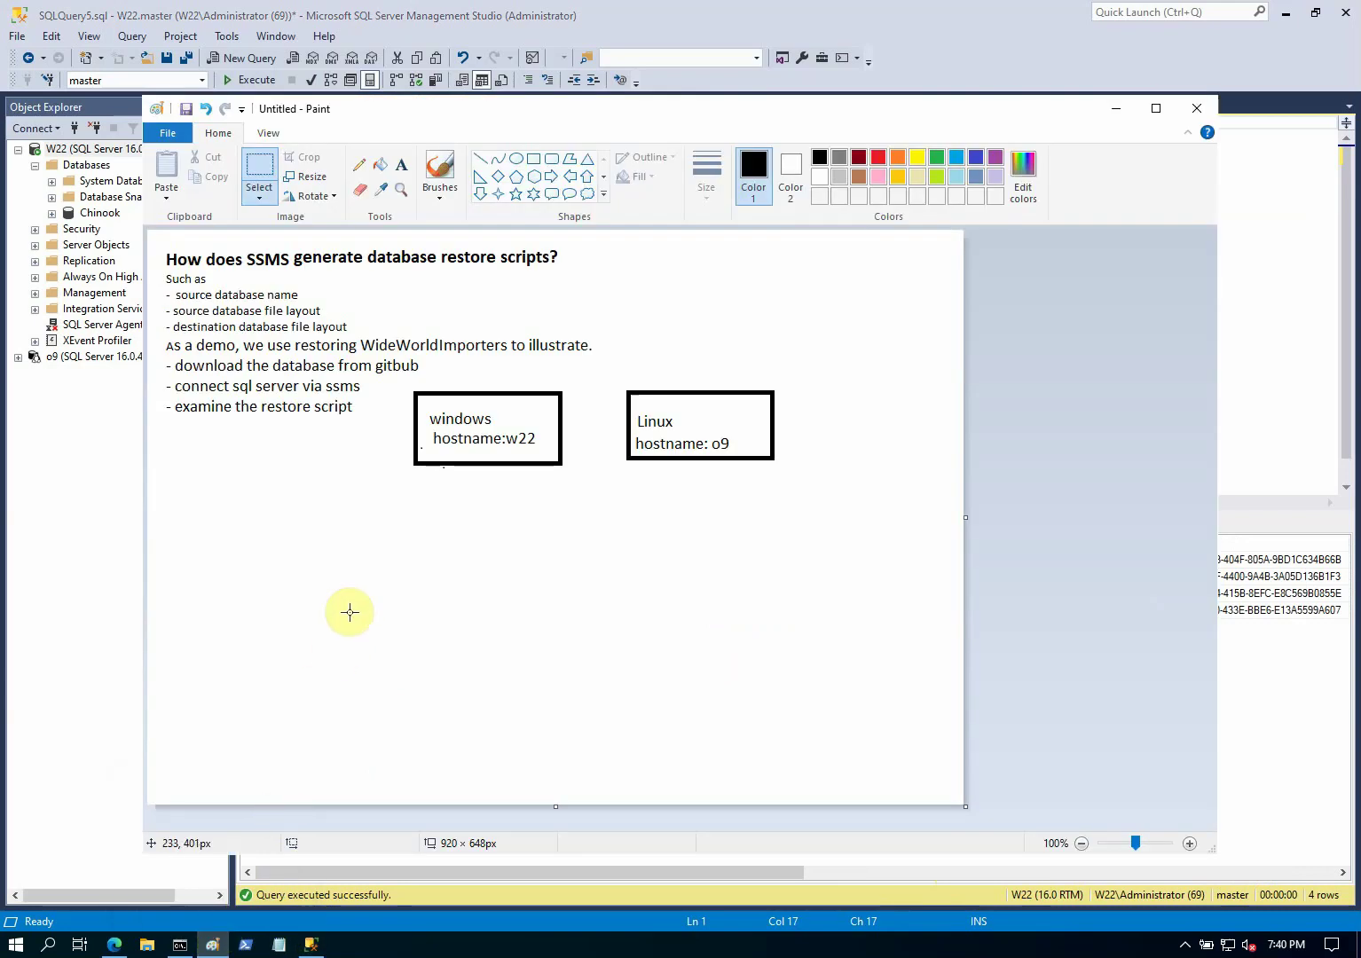
{"action": "left_click", "coordinate": [804, 454]}
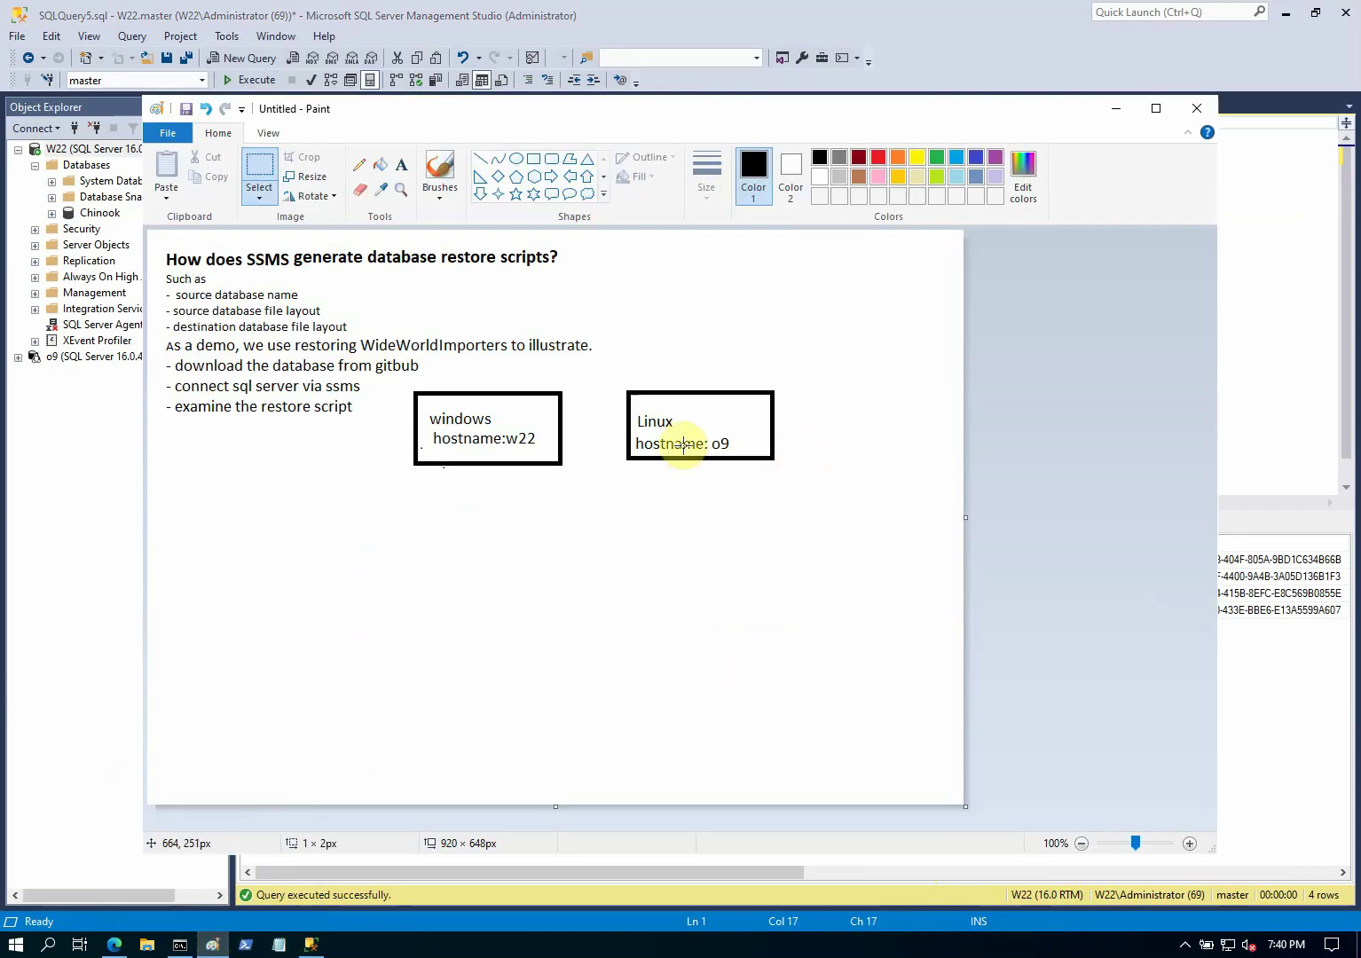
{"action": "left_click", "coordinate": [402, 165]}
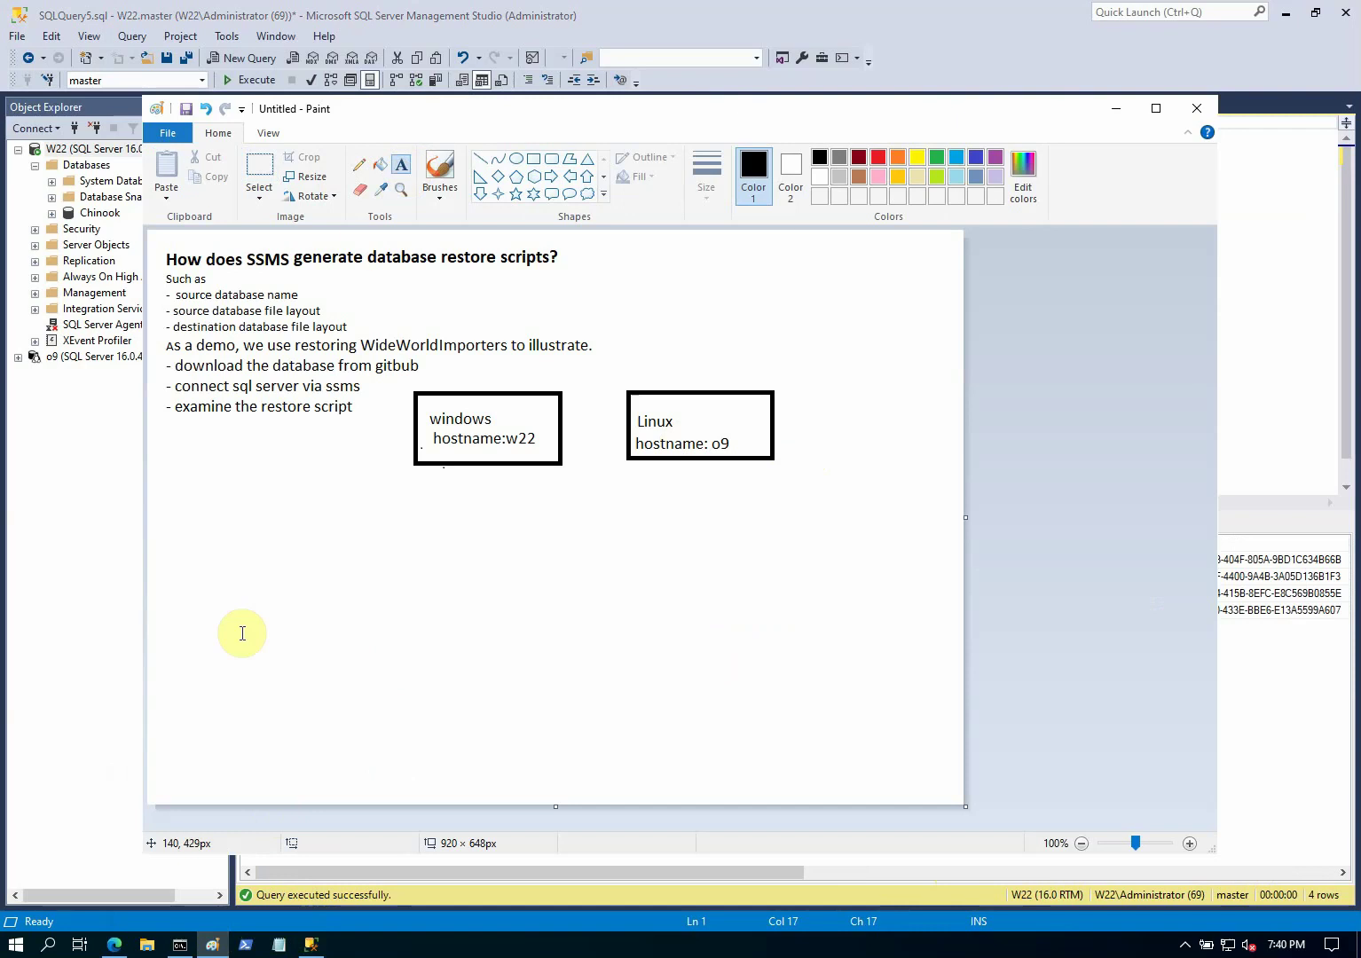
{"action": "left_click_drag", "start_coordinate": [167, 483], "coordinate": [613, 608]}
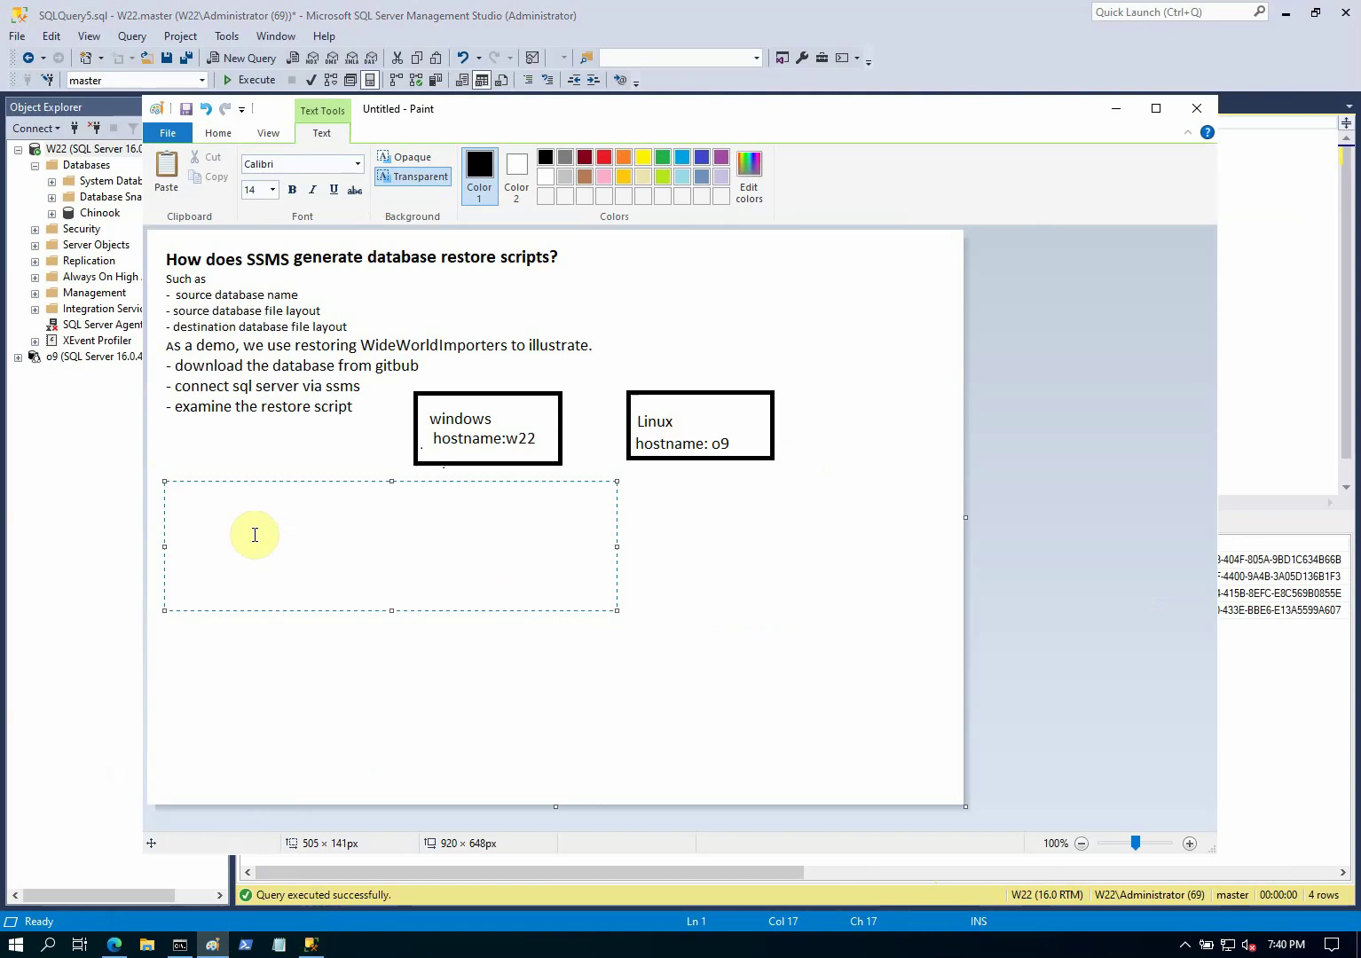
Write the note "- restore headeronly: database name from the backup" as the text box's first line.
{"action": "type", "text": "- restore header onl"}
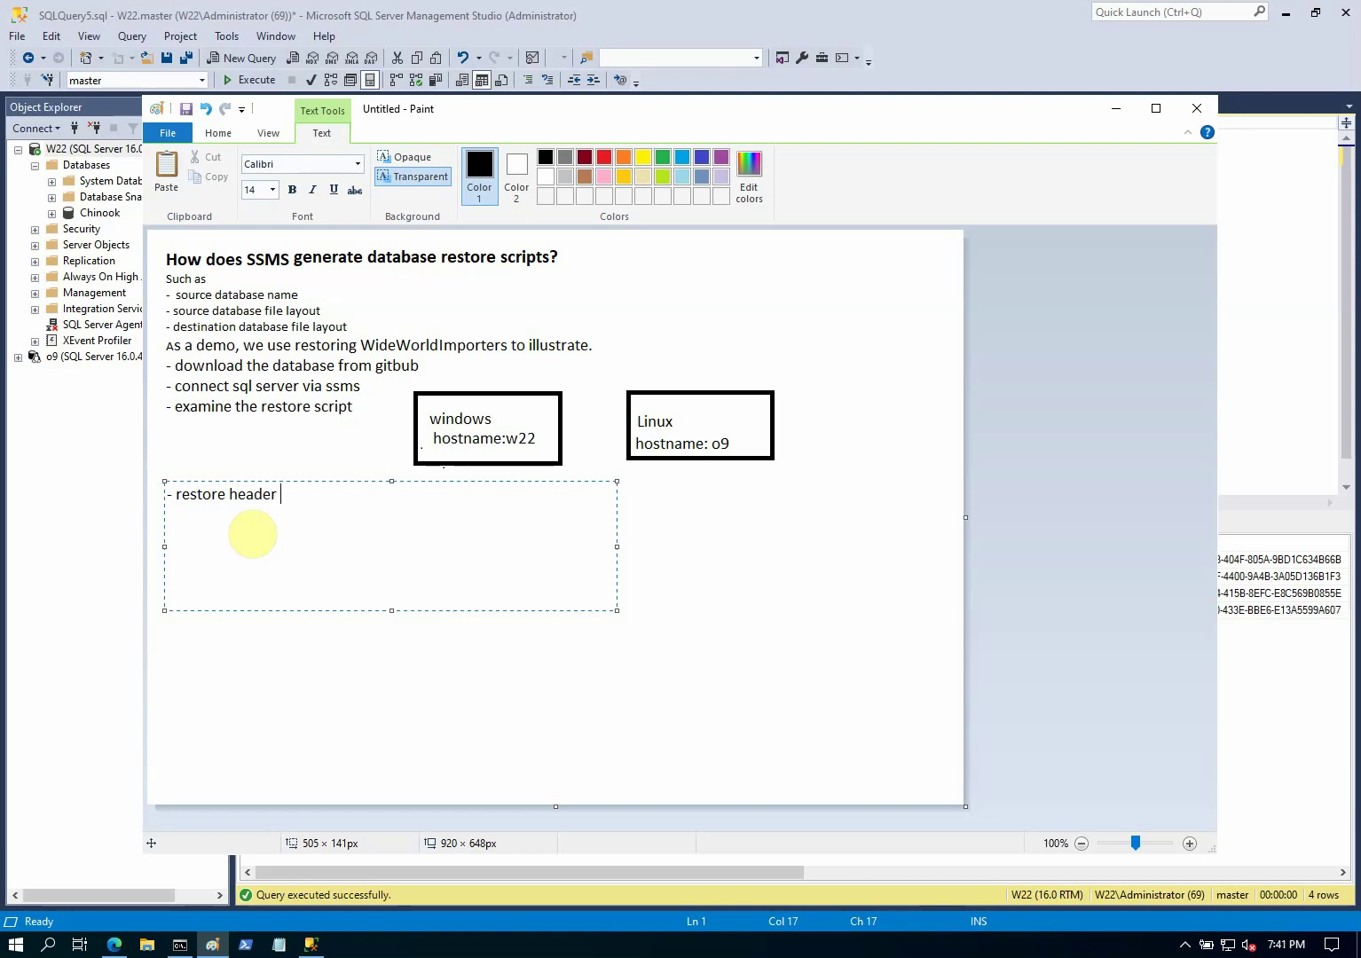
{"action": "key", "text": "BackSpace"}
{"action": "key", "text": "BackSpace"}
{"action": "key", "text": "BackSpace"}
{"action": "key", "text": "BackSpace"}
{"action": "type", "text": "ol"}
{"action": "type", "text": "o"}
{"action": "key", "text": "BackSpace"}
{"action": "key", "text": "BackSpace"}
{"action": "type", "text": "nly :database na"}
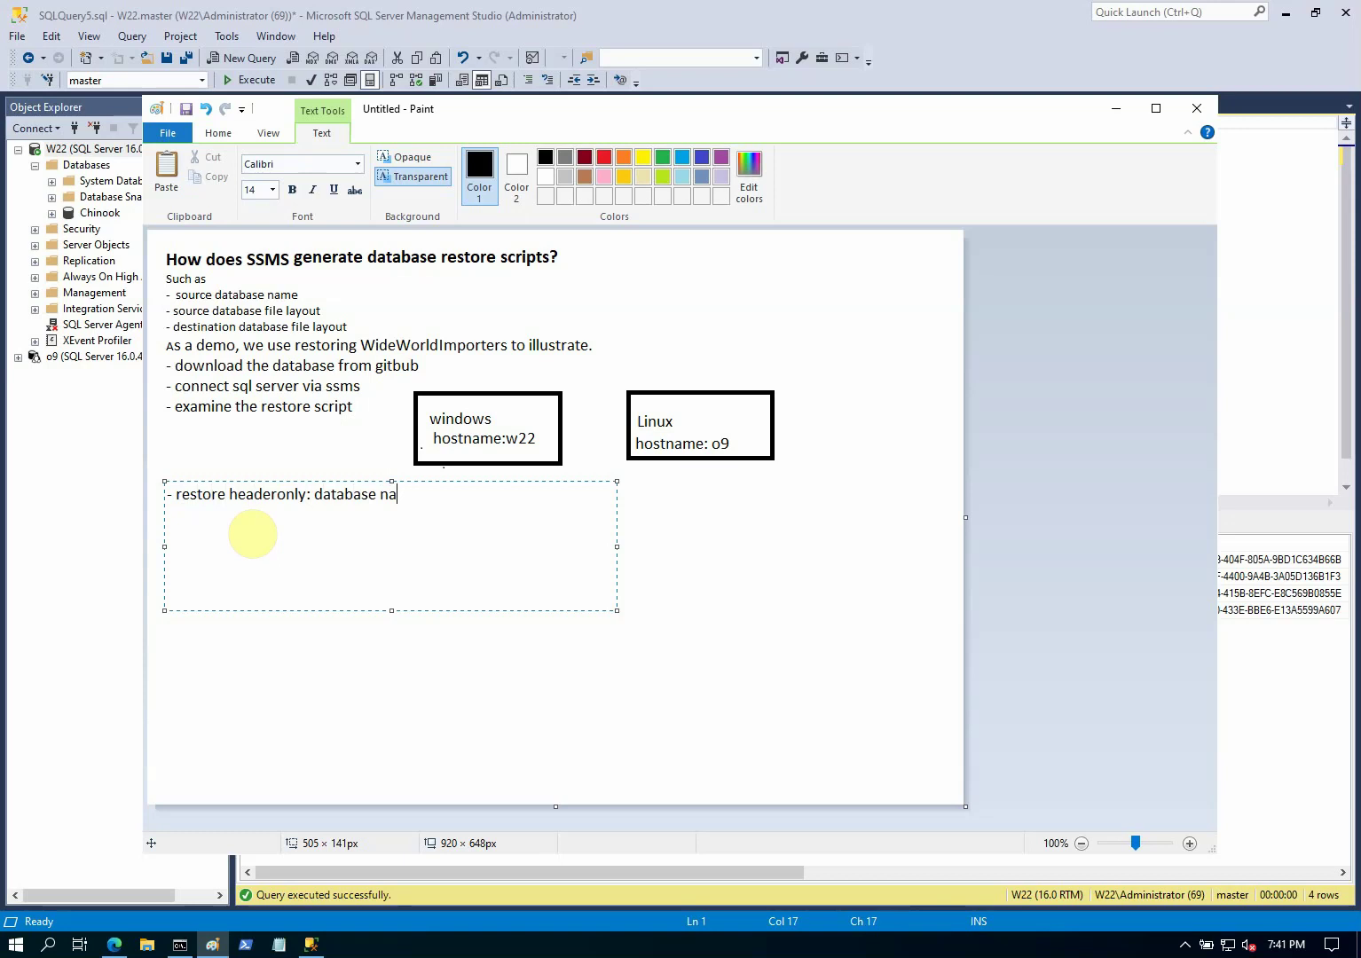
{"action": "type", "text": "me from the"}
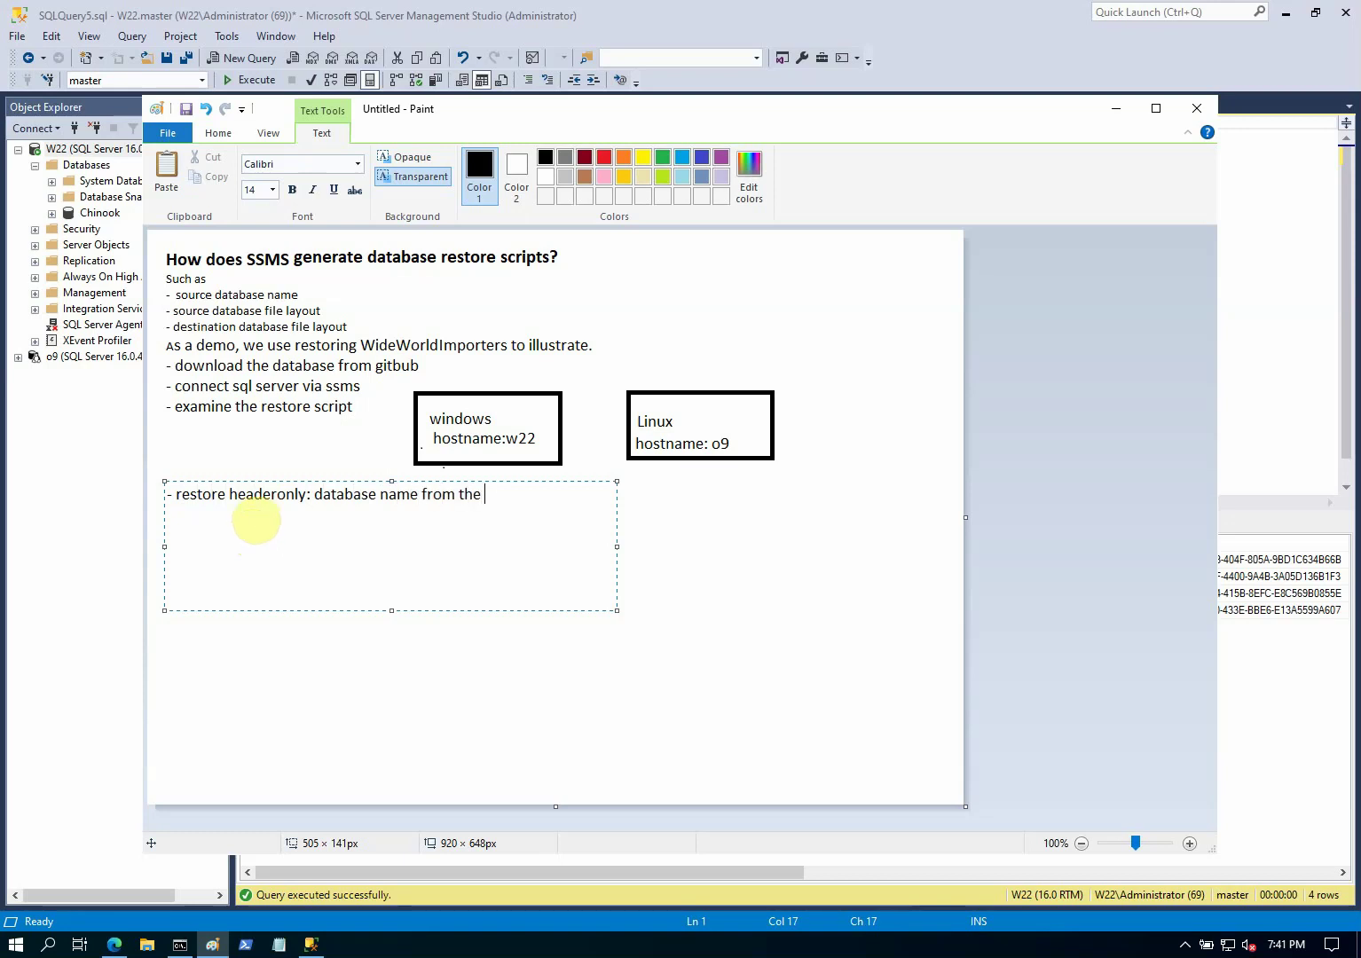
{"action": "type", "text": " backup"}
Add the second line "- restore filelist: logical name and physical" to the text box.
{"action": "key", "text": "Return"}
{"action": "type", "text": "- restore"}
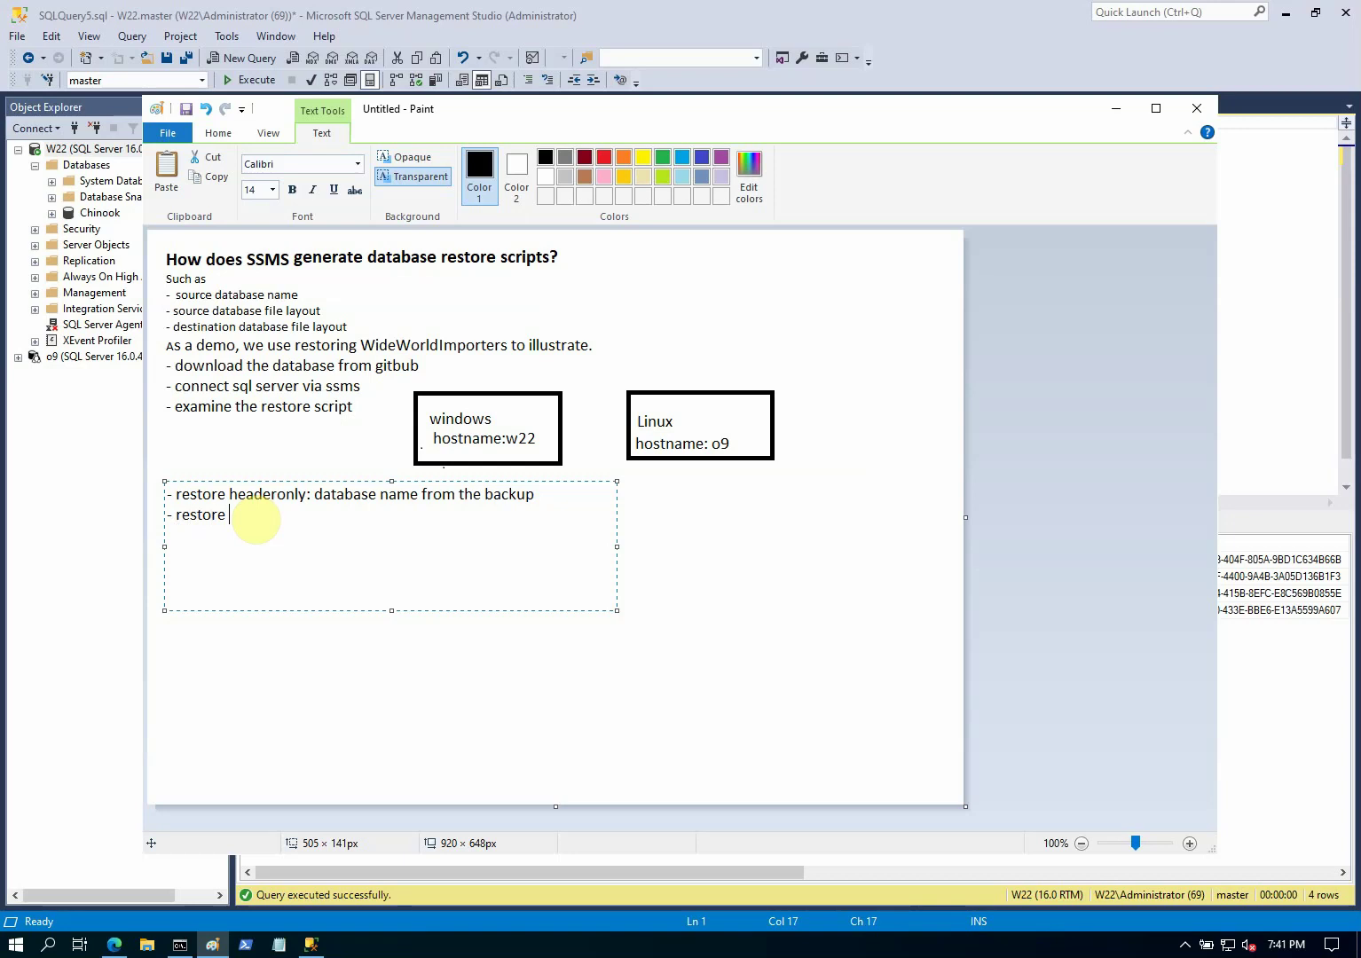
{"action": "type", "text": "file"}
{"action": "type", "text": "liso"}
{"action": "type", "text": "nly"}
{"action": "key", "text": "BackSpace"}
{"action": "key", "text": "BackSpace"}
{"action": "key", "text": "BackSpace"}
{"action": "key", "text": "BackSpace"}
{"action": "key", "text": "BackSpace"}
{"action": "type", "text": "st: logical name and"}
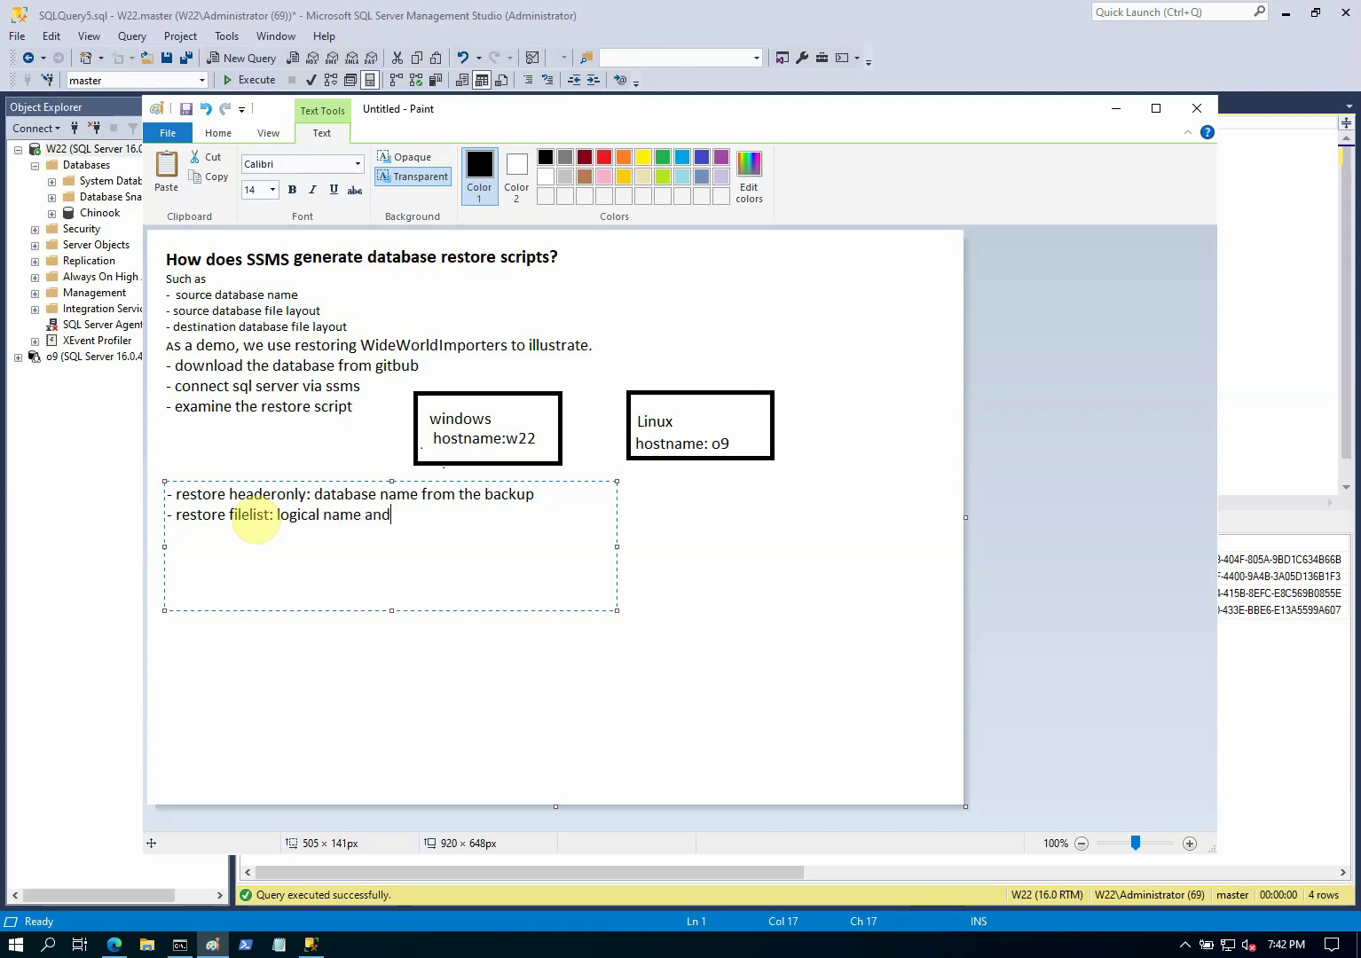
{"action": "type", "text": " physical"}
Add the third line "- default localtion: destination database catalog" to the text box.
{"action": "key", "text": "Return"}
{"action": "type", "text": "- default local"}
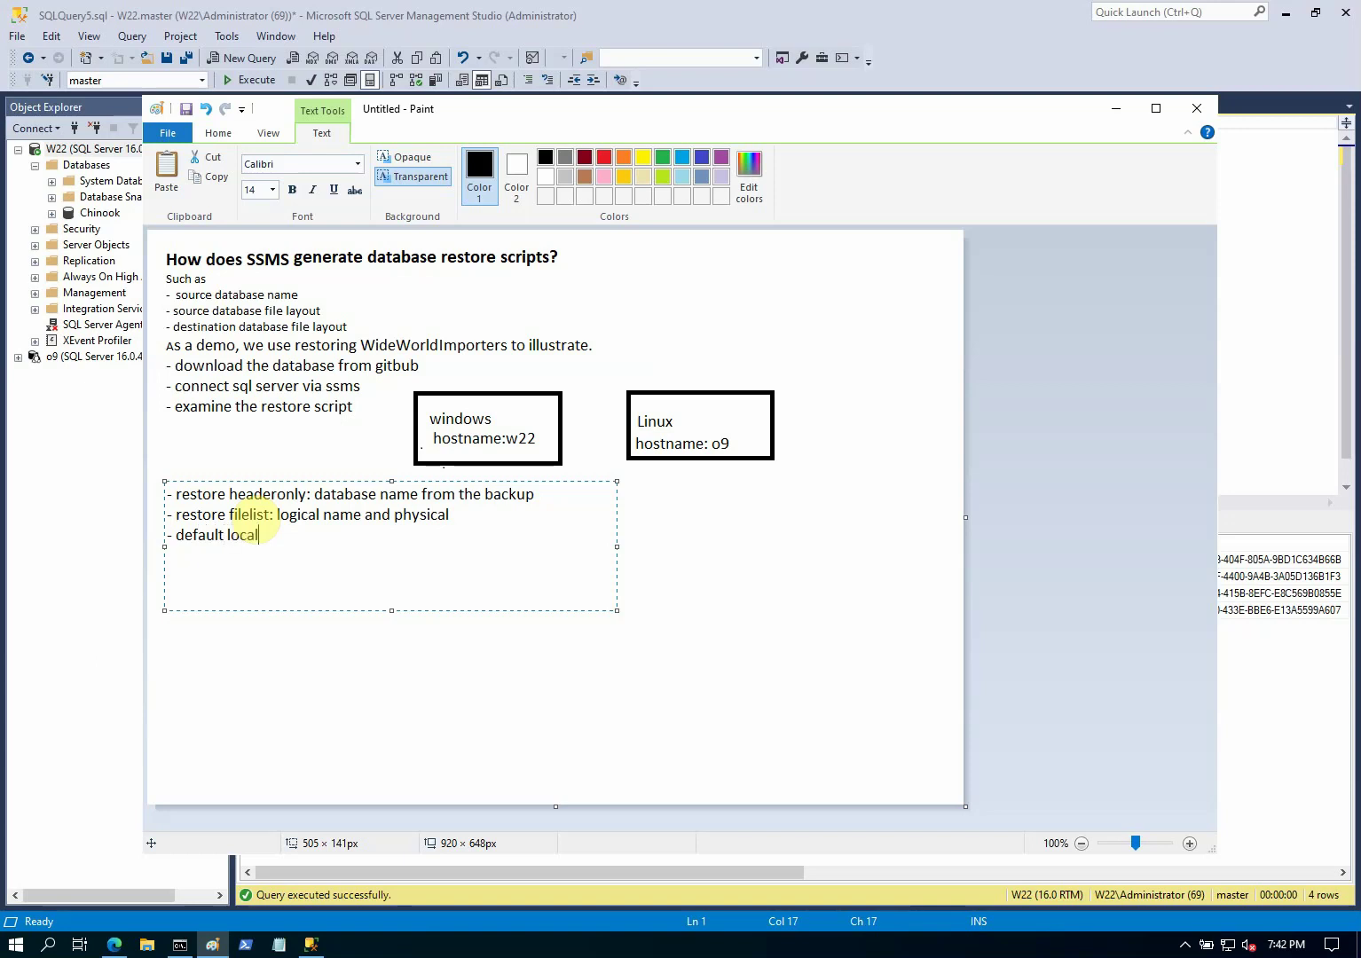
{"action": "type", "text": "tion:"}
{"action": "type", "text": " te"}
{"action": "key", "text": "BackSpace"}
{"action": "key", "text": "BackSpace"}
{"action": "type", "text": "dest"}
{"action": "type", "text": "ition"}
{"action": "key", "text": "BackSpace"}
{"action": "key", "text": "BackSpace"}
{"action": "key", "text": "BackSpace"}
{"action": "key", "text": "BackSpace"}
{"action": "type", "text": "nation "}
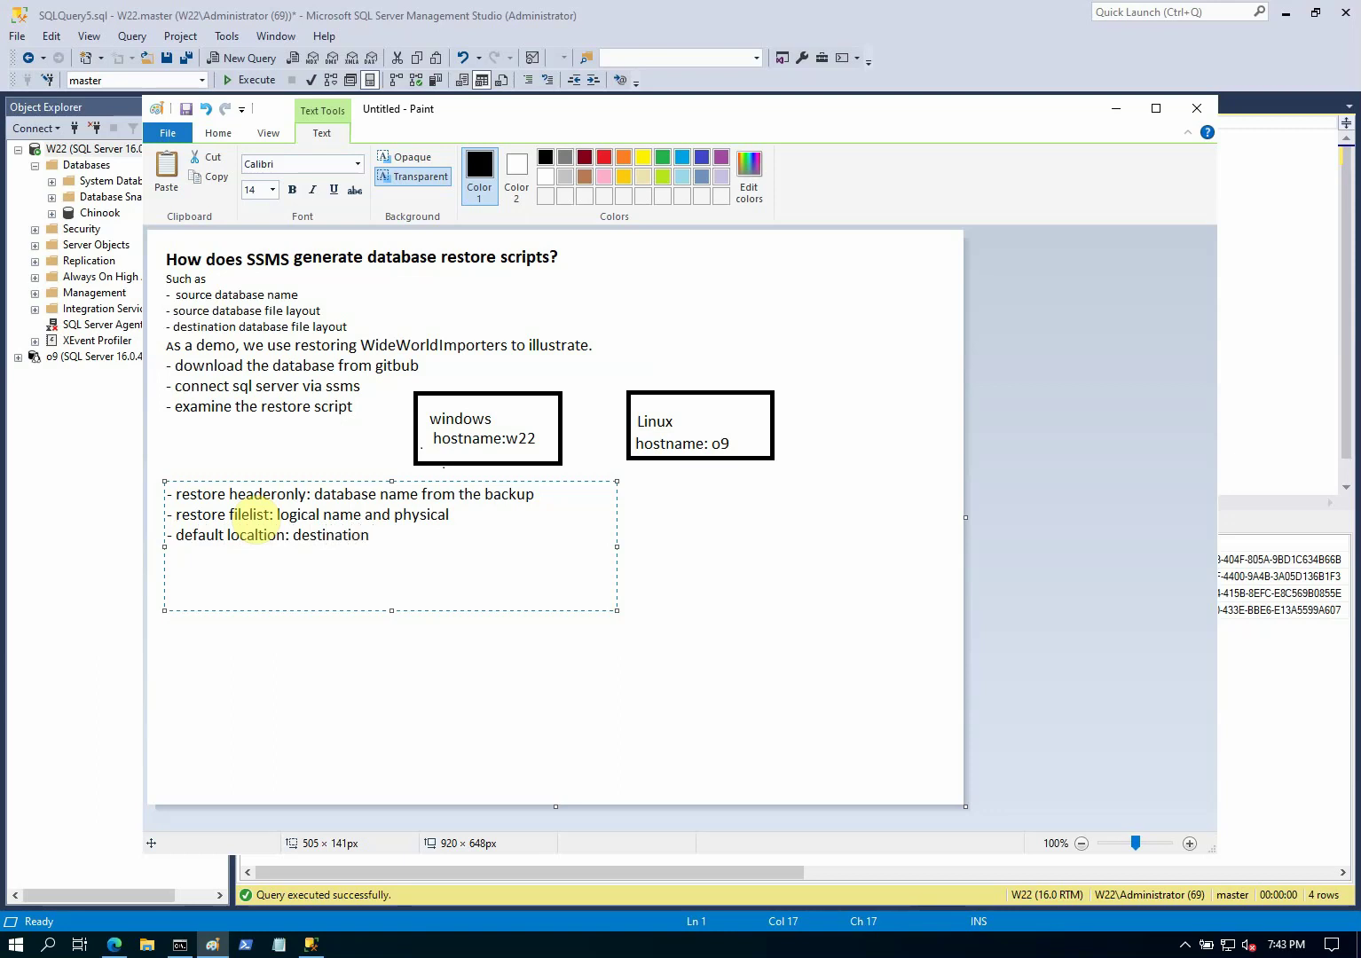
{"action": "type", "text": "database catalog"}
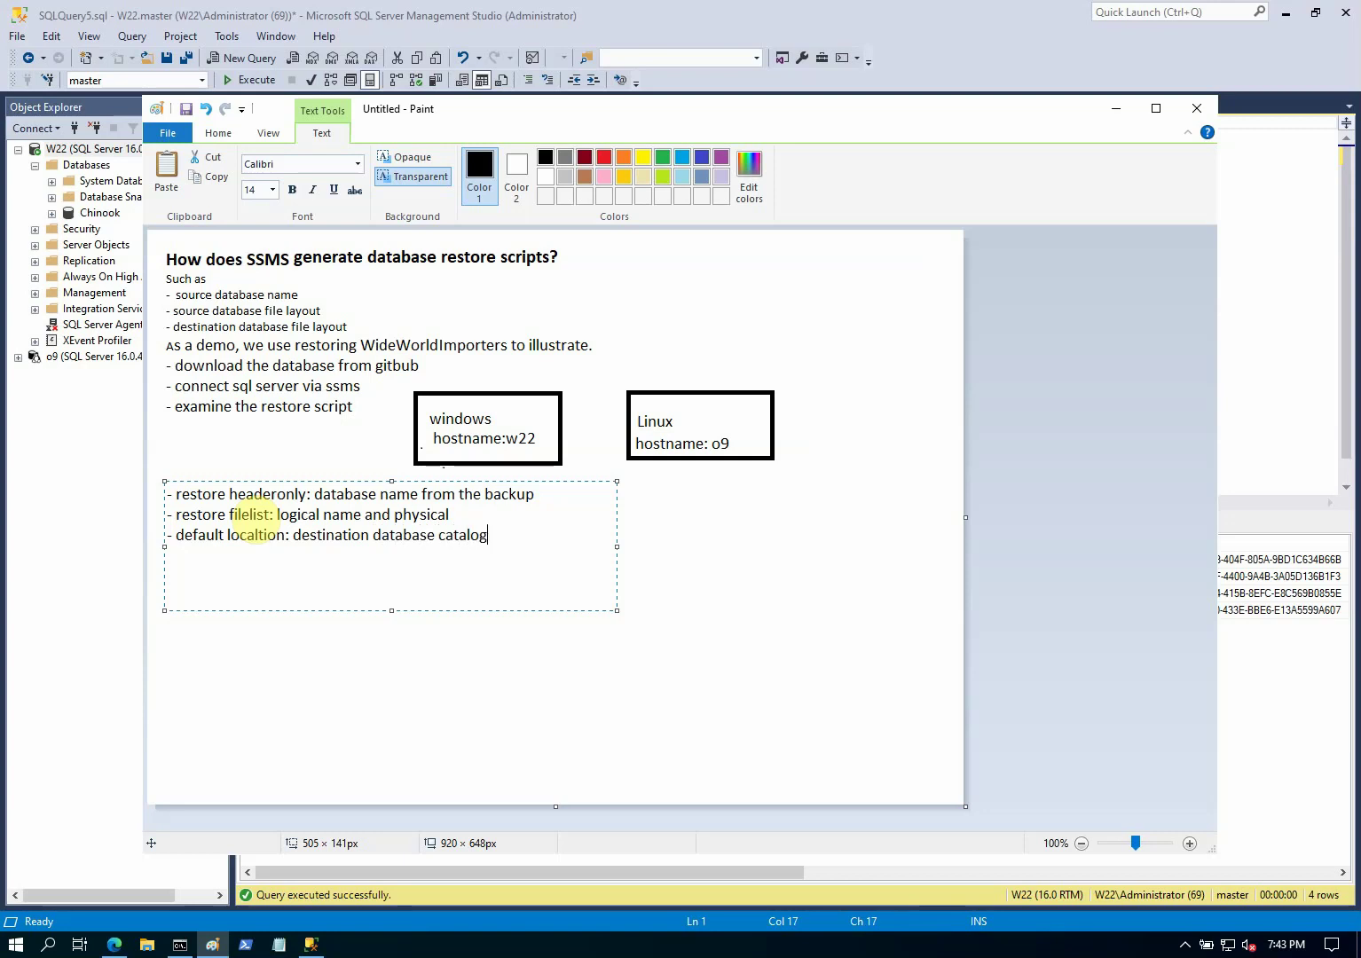